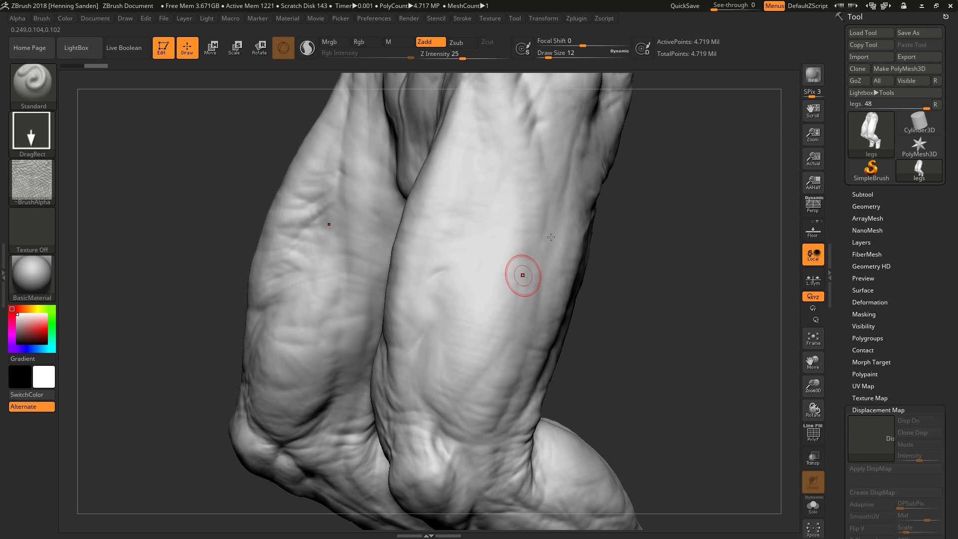
Stamp the wrinkled skin alpha over the front and side of the lower leg using the Standard brush with DragRect
alt+right_drag(485, 307, 528, 285)
drag(471, 328, 537, 269)
right_drag(538, 269, 534, 238)
drag(535, 344, 604, 269)
drag(572, 188, 563, 257)
right_drag(563, 257, 488, 252)
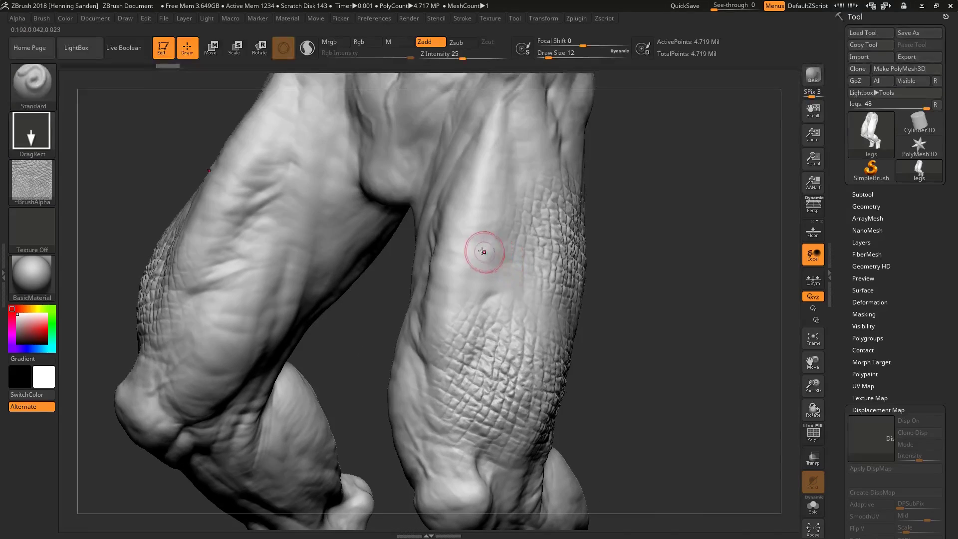
drag(521, 176, 519, 205)
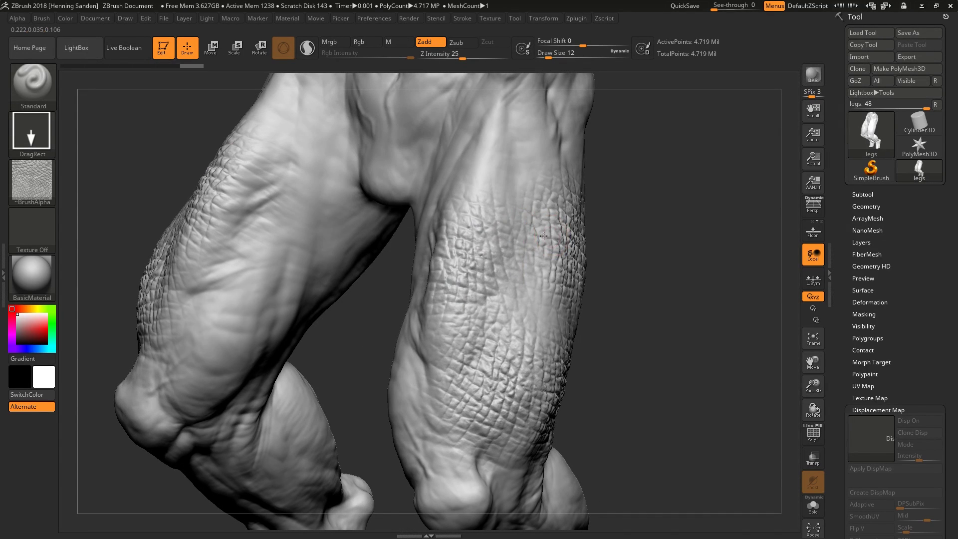
Stamp the wrinkled skin alpha over the smooth outer side of the lower leg, blending it into the existing skin detail
right_drag(638, 269, 515, 298)
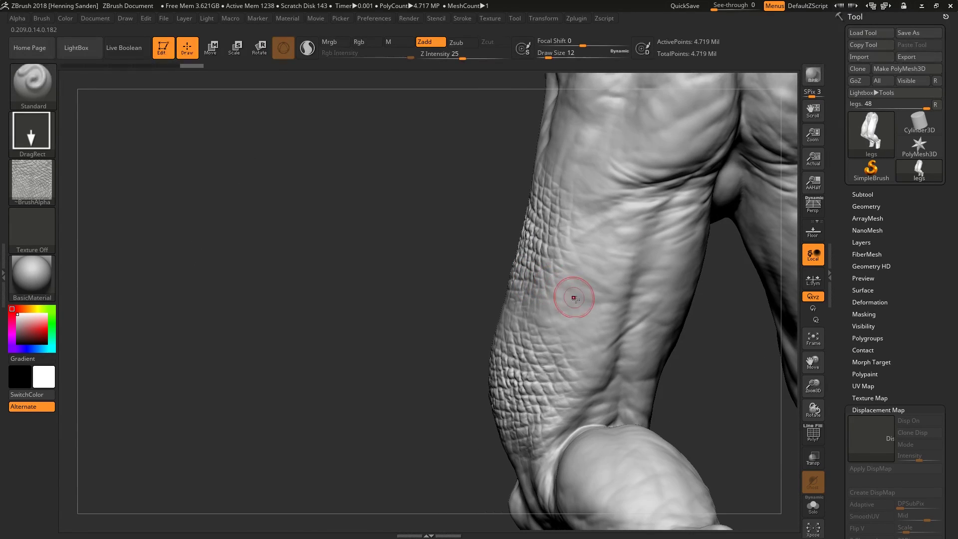
drag(580, 331, 632, 253)
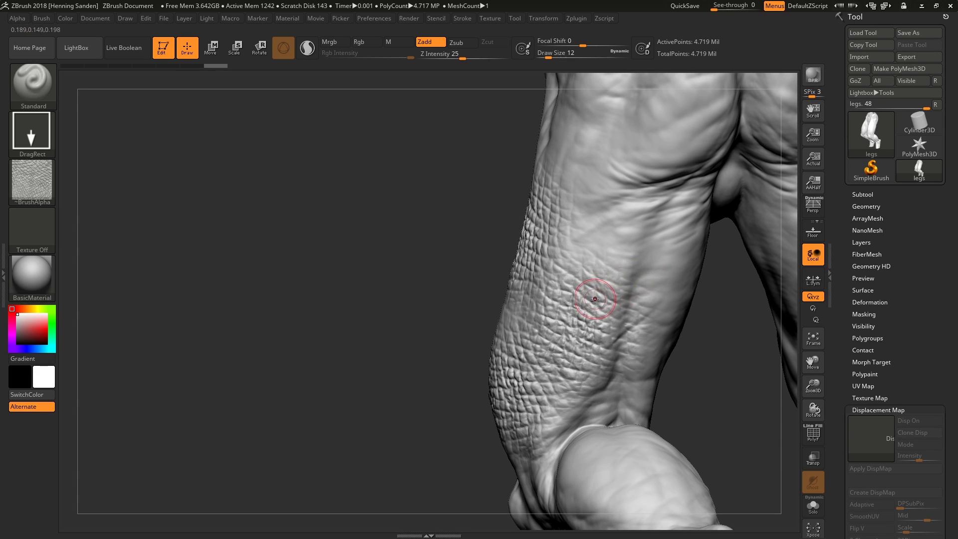
right_drag(594, 297, 609, 305)
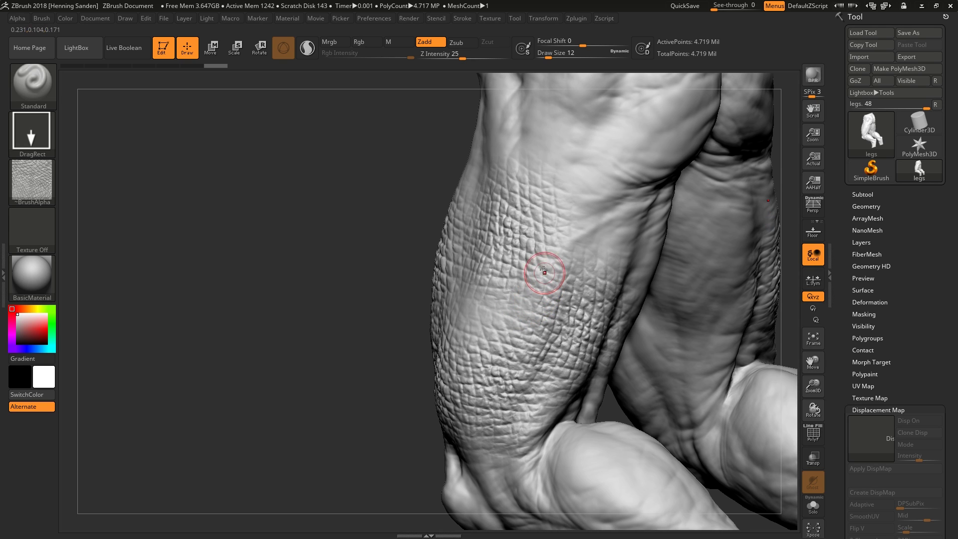
right_drag(578, 245, 558, 250)
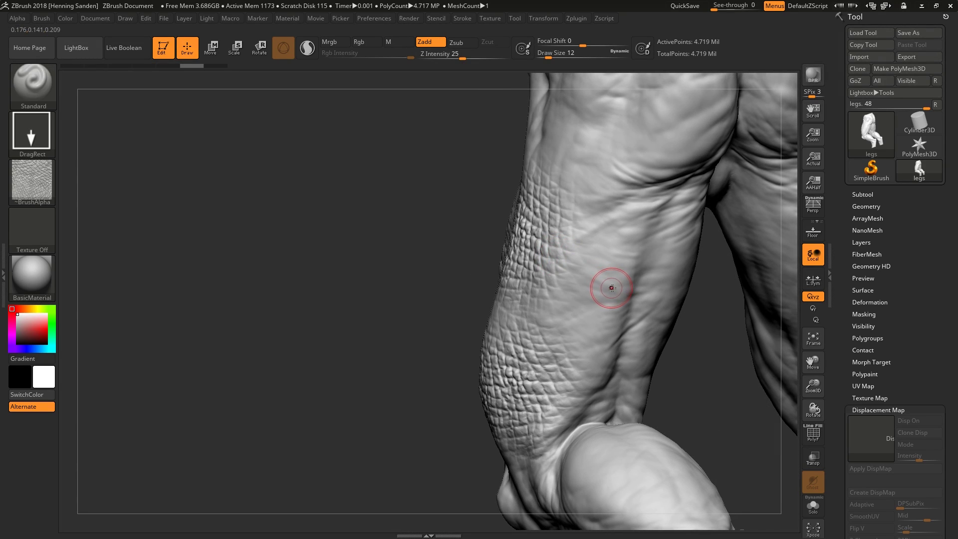
mouse_move(609, 285)
mouse_down()
mouse_move(625, 231)
mouse_move(662, 192)
mouse_move(641, 212)
mouse_up()
right_drag(617, 246, 582, 241)
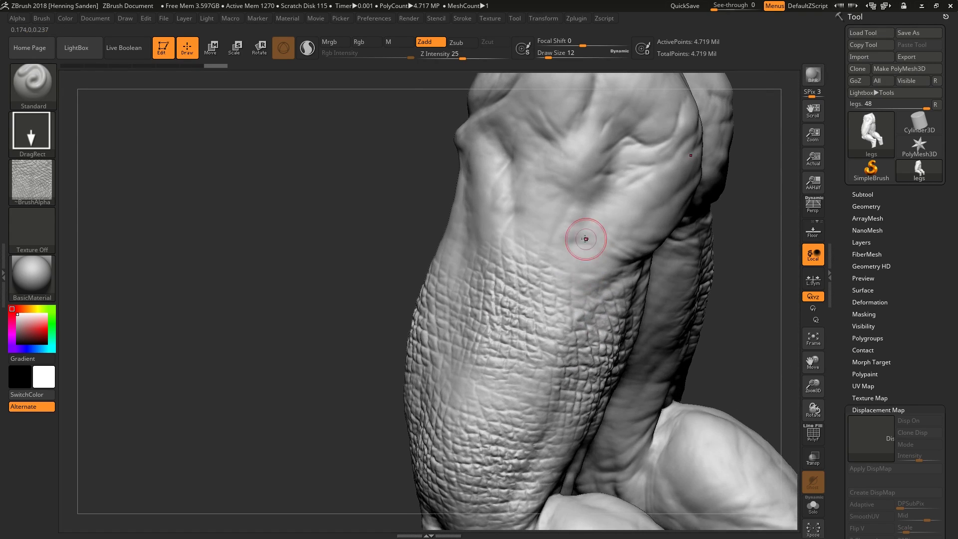
Try to stamp the skin alpha over the smooth area just below the knee
drag(590, 224, 653, 171)
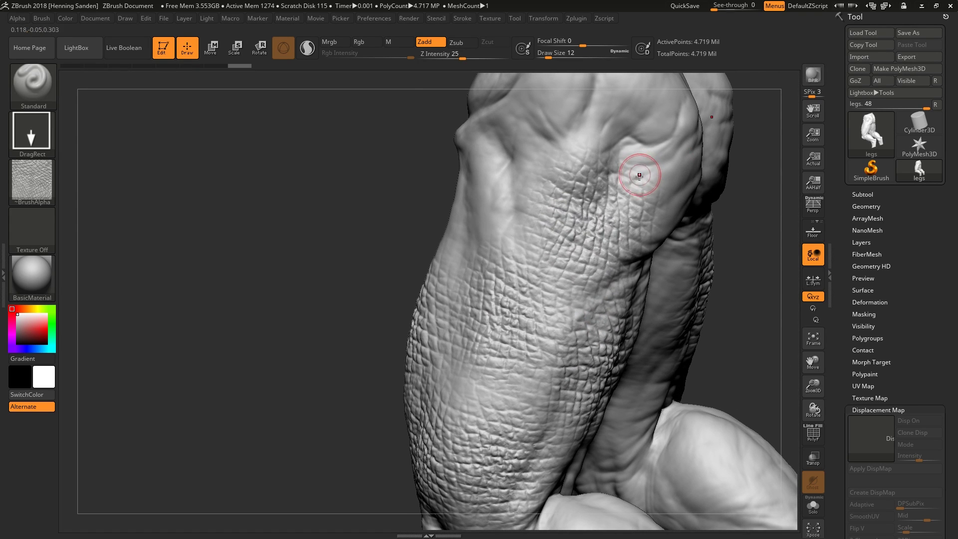
key(ctrl+z)
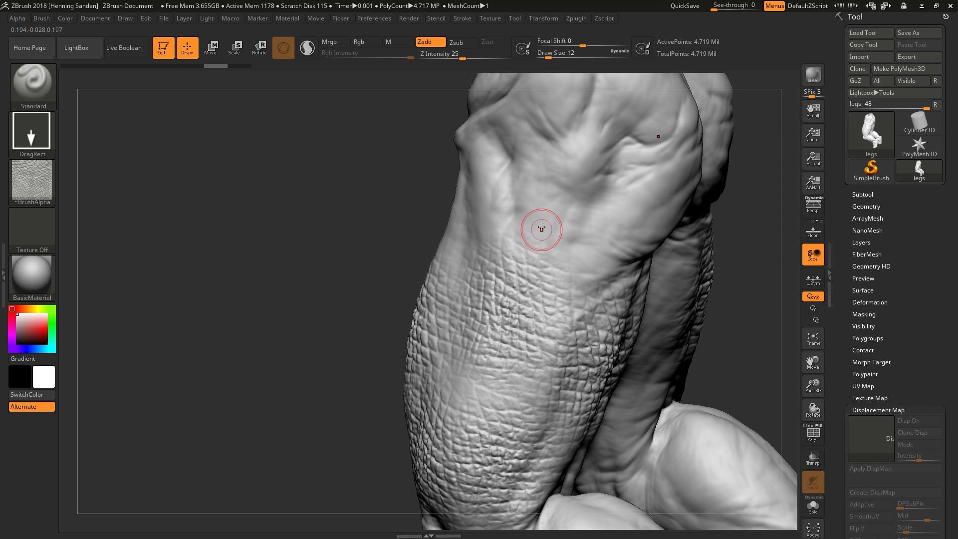
right_drag(543, 227, 571, 231)
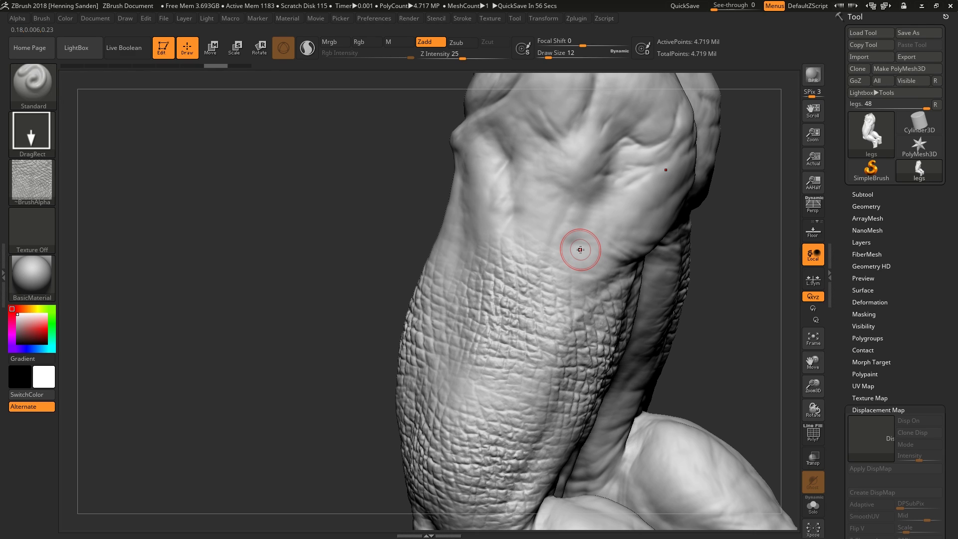
Switch to Photoshop, float good.jpg in its own enlarged window and examine the elephant skin wrinkles up close
key(alt+Tab)
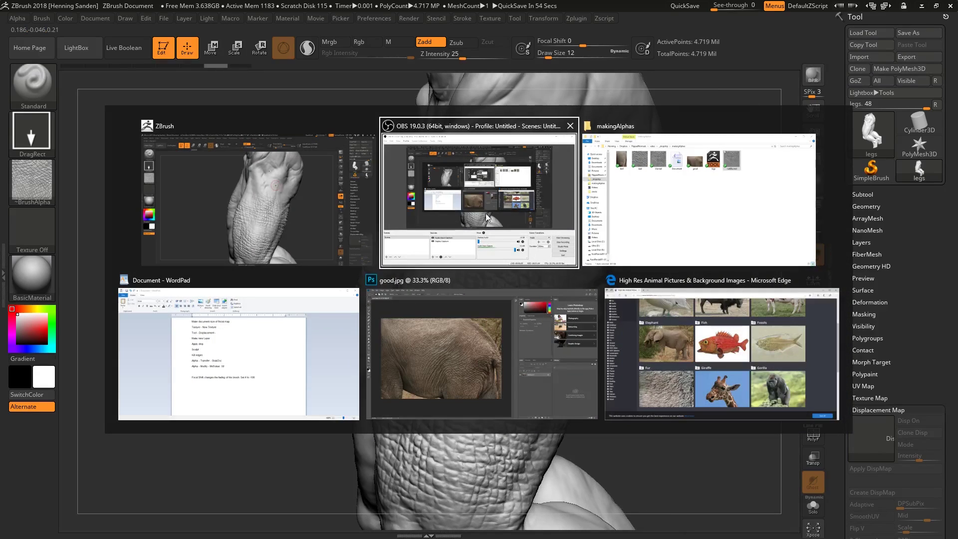
click(432, 327)
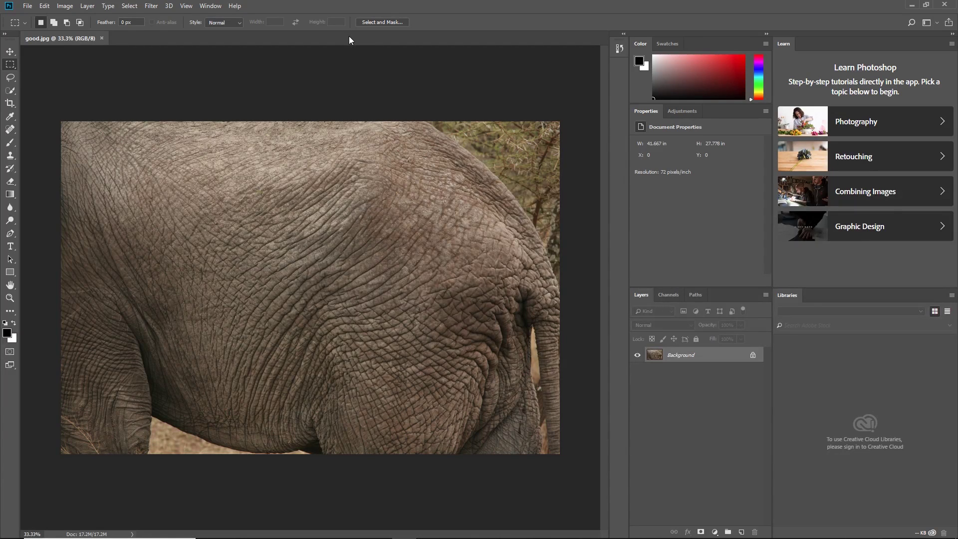
drag(349, 40, 367, 62)
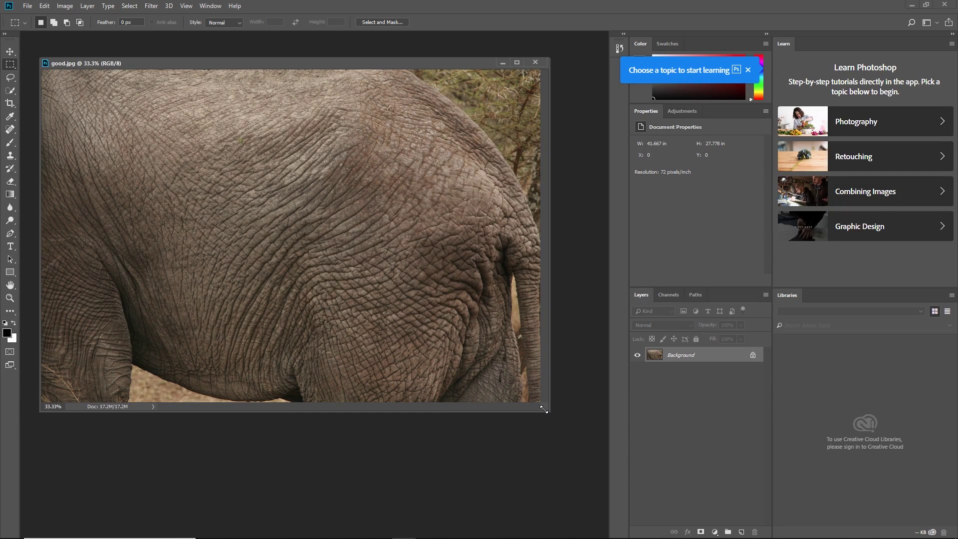
drag(544, 409, 596, 504)
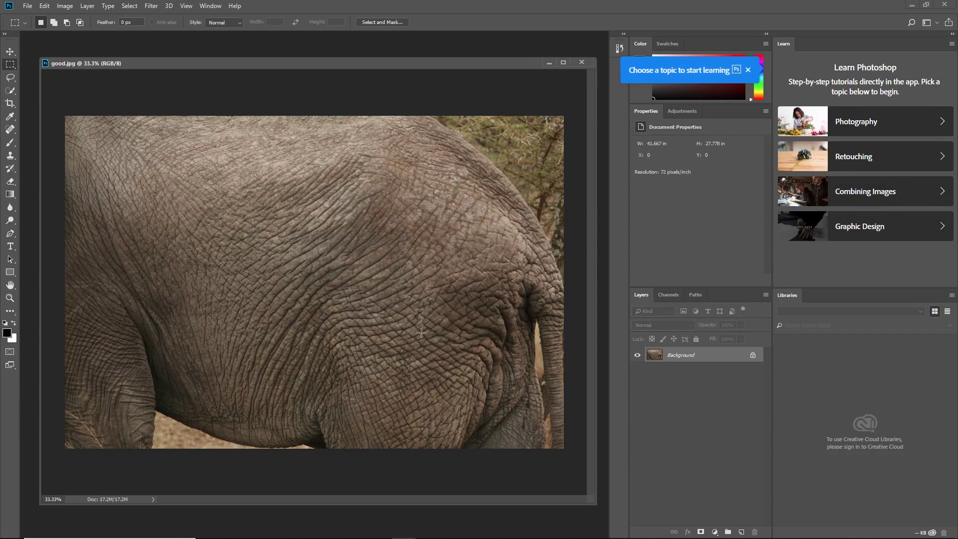
alt+scroll(345, 394, up, 5)
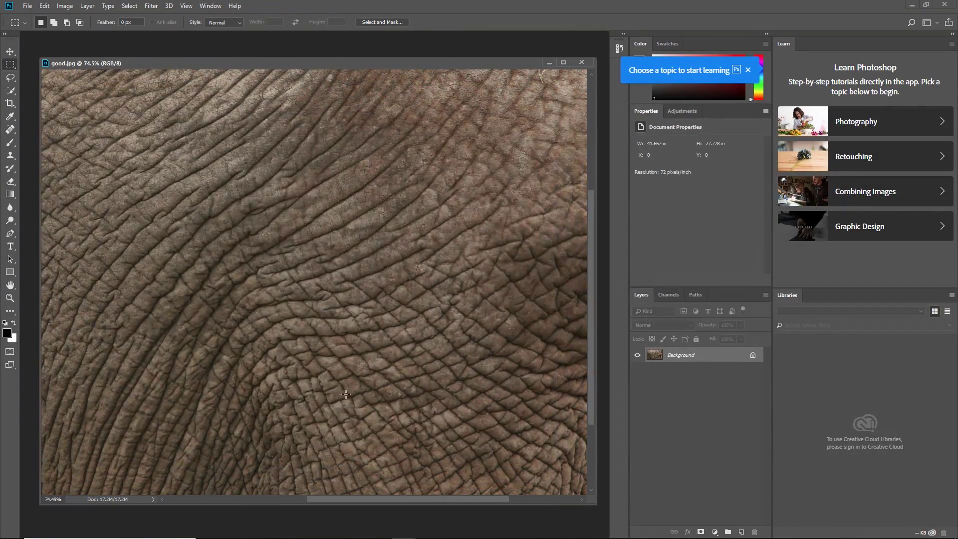
mouse_move(445, 260)
ctrl+mouse_down()
mouse_move(428, 262)
mouse_move(435, 262)
ctrl+mouse_up()
alt+scroll(436, 261, down, 3)
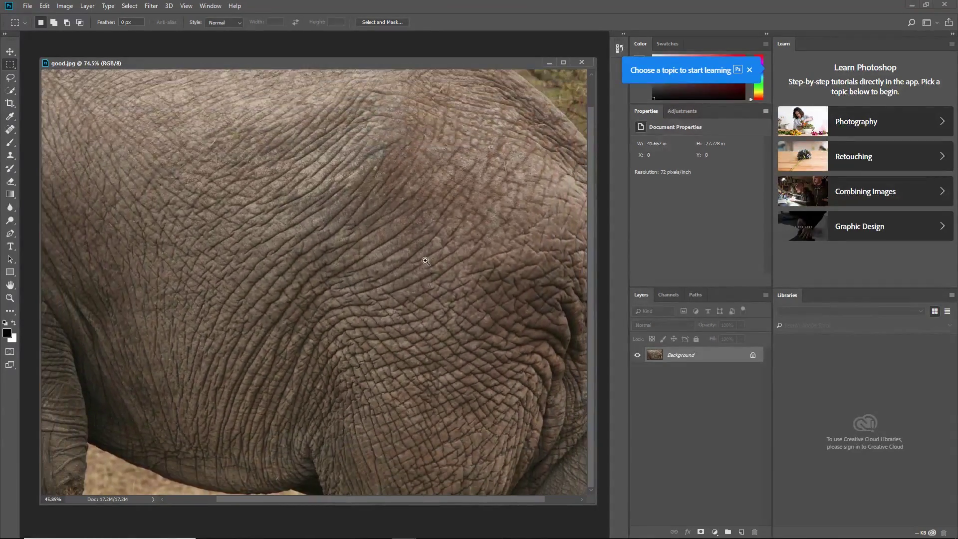
scroll(451, 289, right, 1)
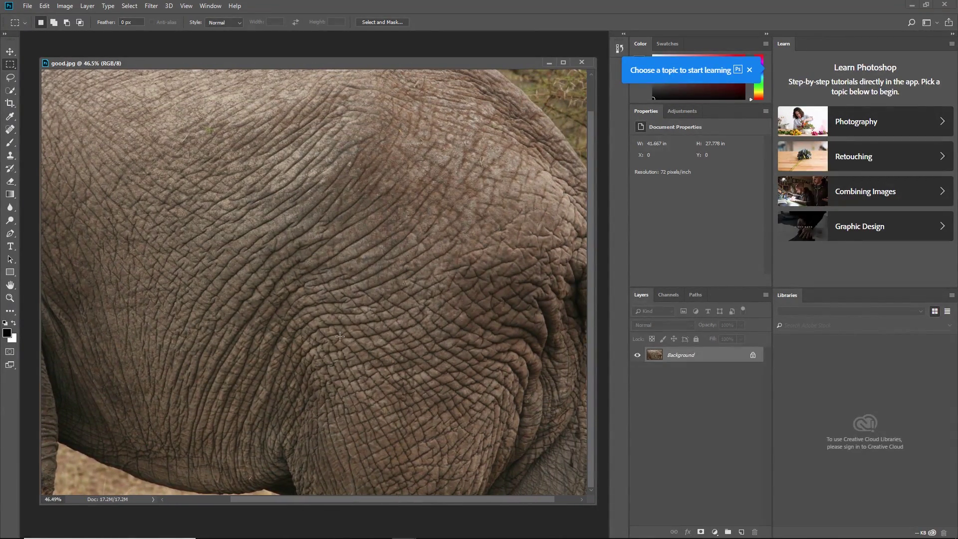
drag(291, 291, 466, 458)
Switch to the textures.com page in the browser and browse the Elephant Closeups photos in the Animals category
key(alt+Tab)
click(653, 341)
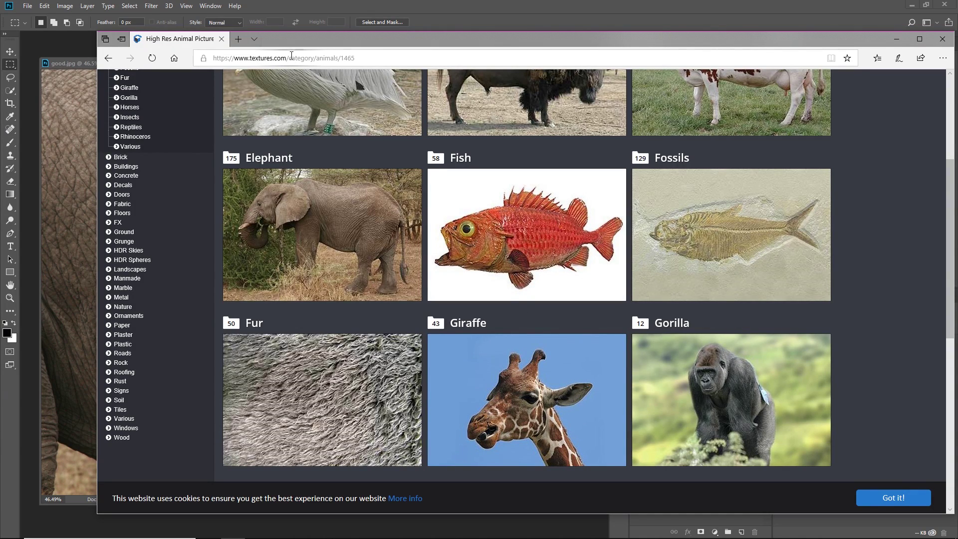
middle_click(867, 272)
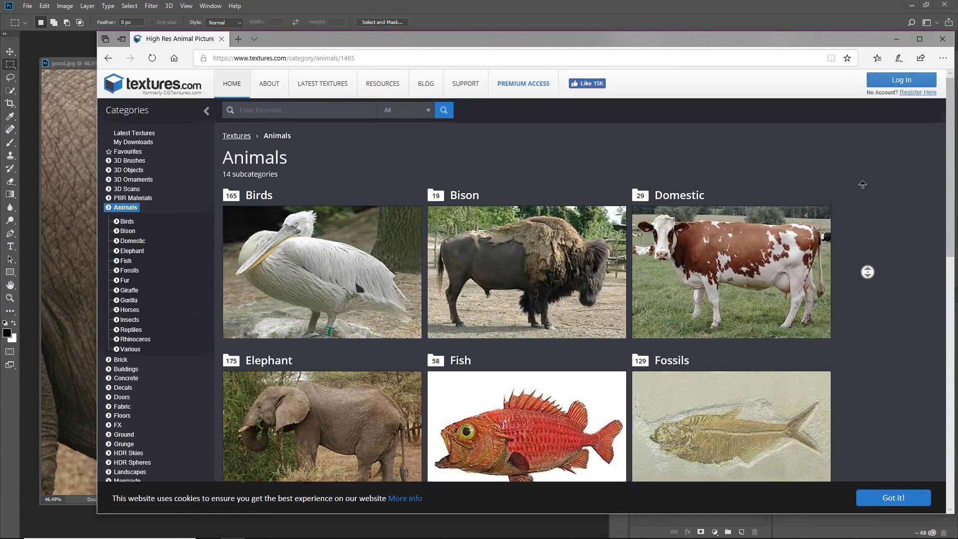
middle_click(865, 189)
middle_click(892, 186)
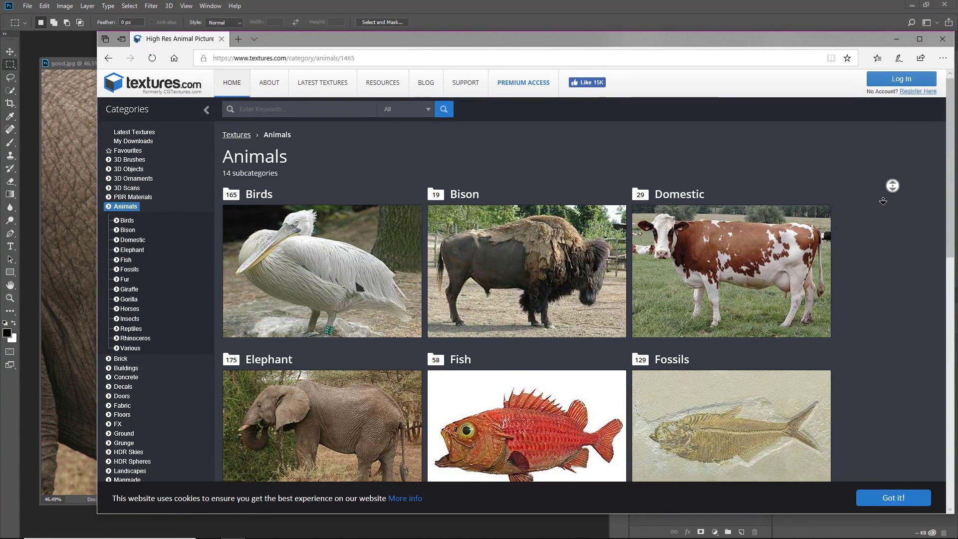
middle_click(876, 209)
middle_click(897, 187)
middle_click(896, 193)
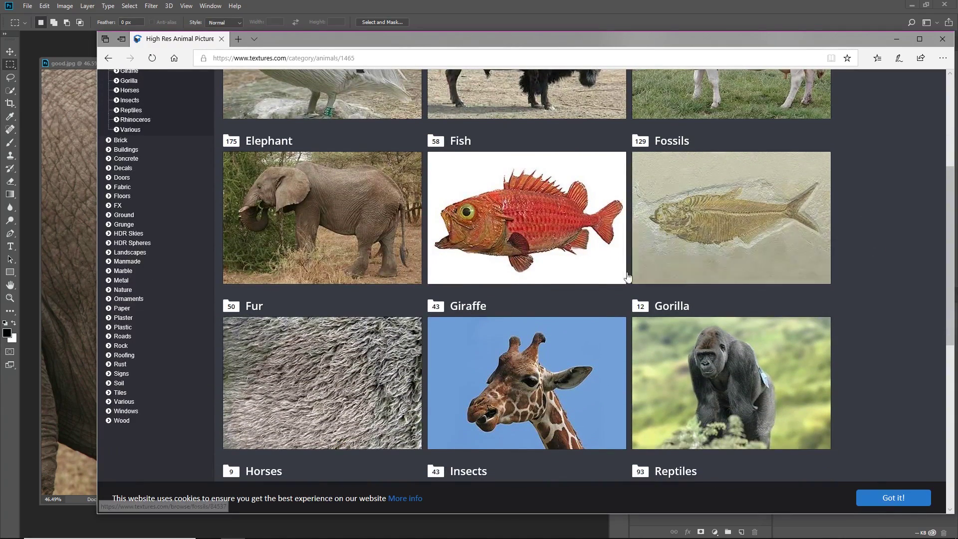
click(322, 231)
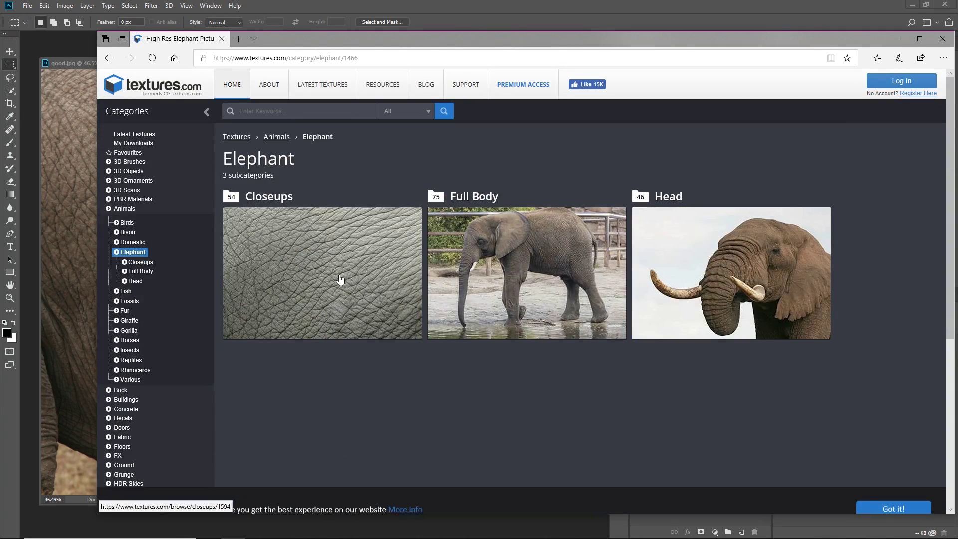
click(354, 276)
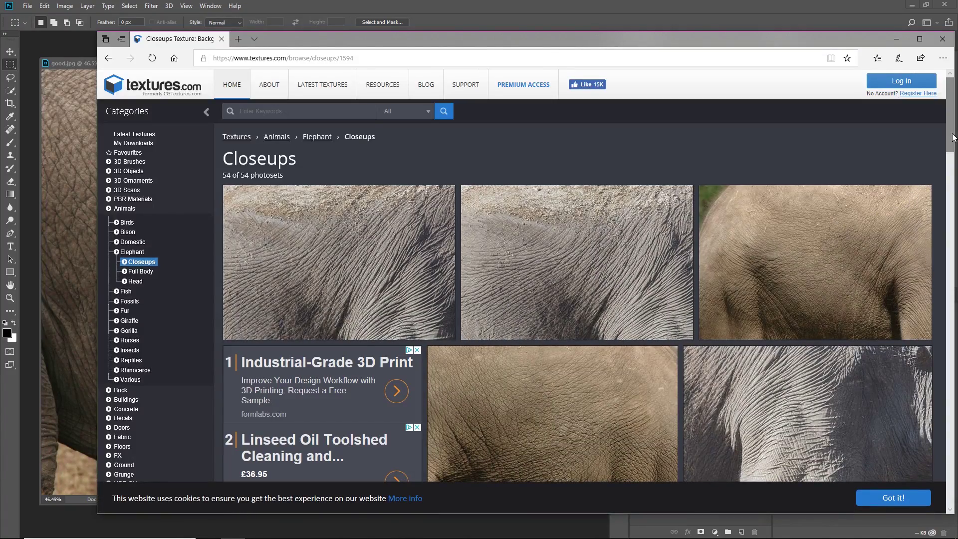
mouse_move(949, 137)
mouse_down()
mouse_move(944, 175)
mouse_move(941, 135)
mouse_up()
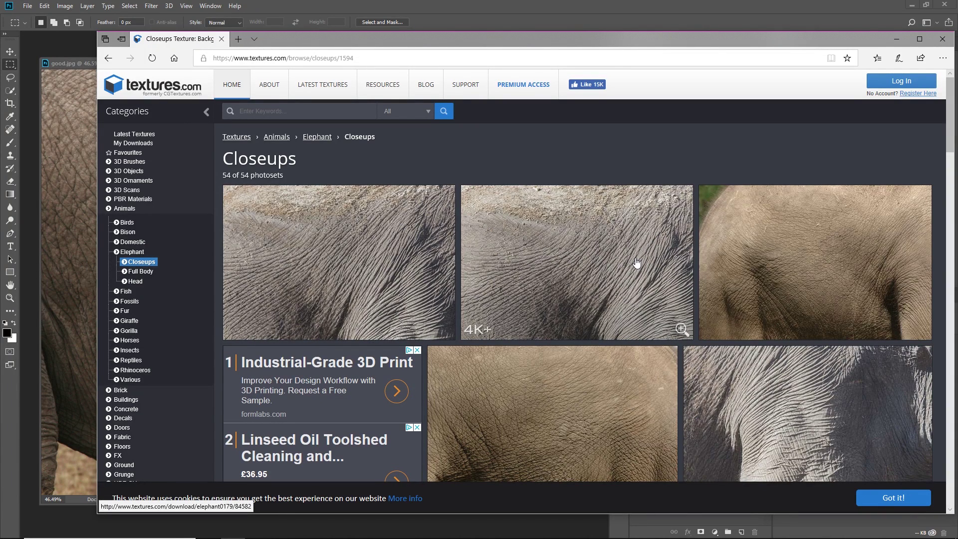
Open the photo bad.jpg from the makingAlphas folder in Photoshop, moving the good.jpg window out of its way
key(alt+Tab)
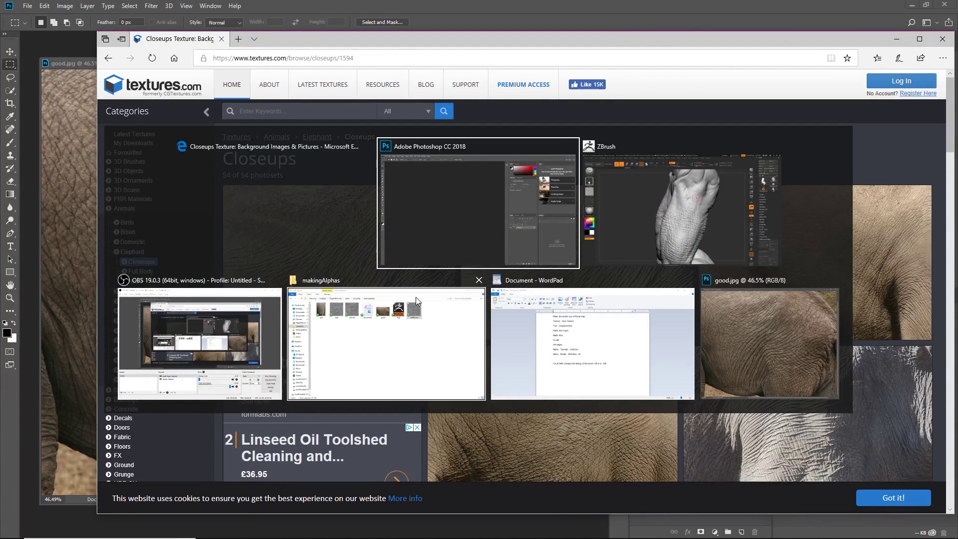
click(387, 327)
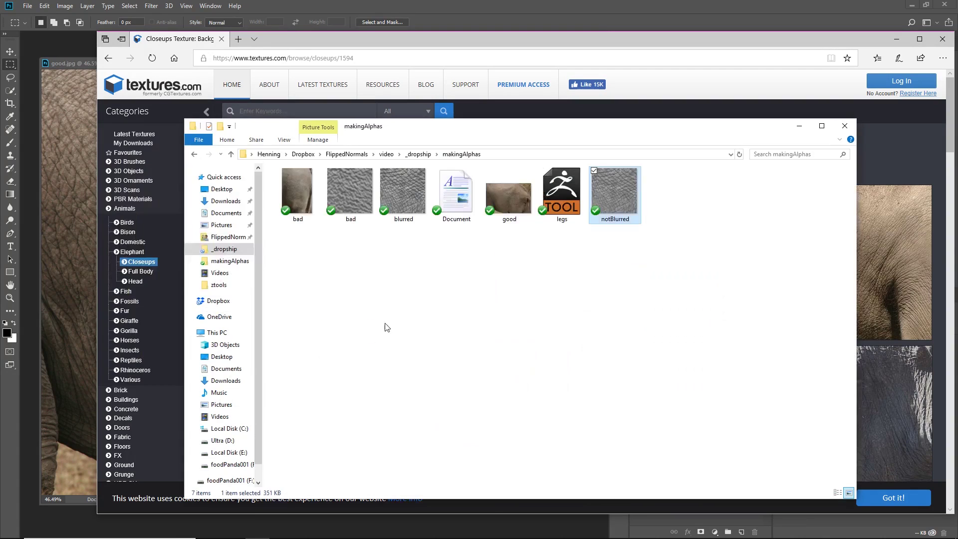
click(293, 199)
drag(89, 64, 498, 148)
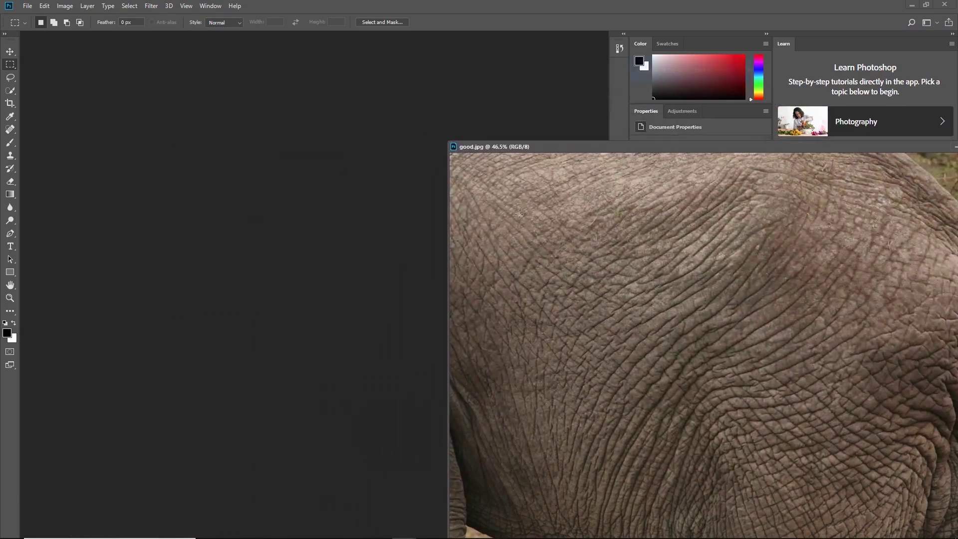
key(alt+Tab)
drag(298, 196, 299, 272)
drag(574, 147, 598, 472)
click(452, 329)
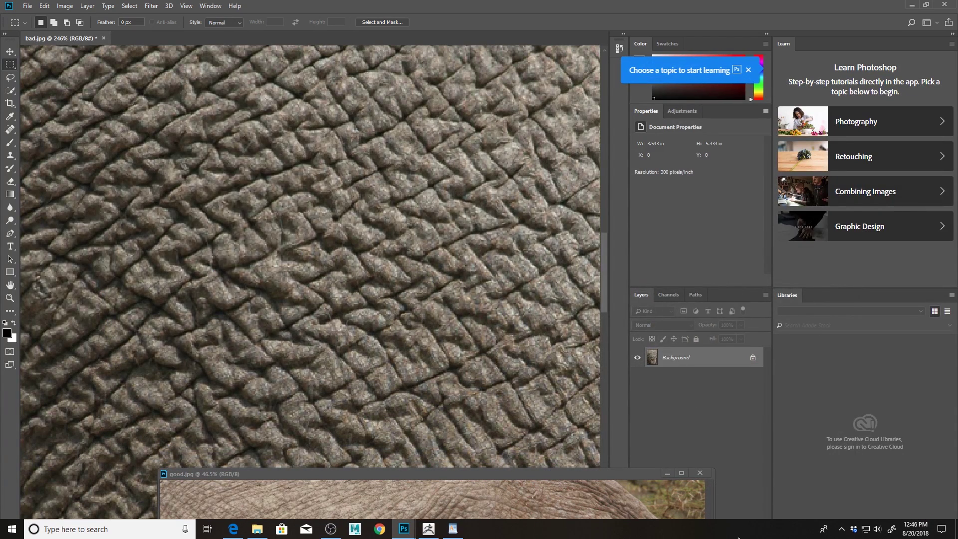
Add a new layer above the Background of bad.jpg and set up a red brush, undoing the trial strokes
click(741, 532)
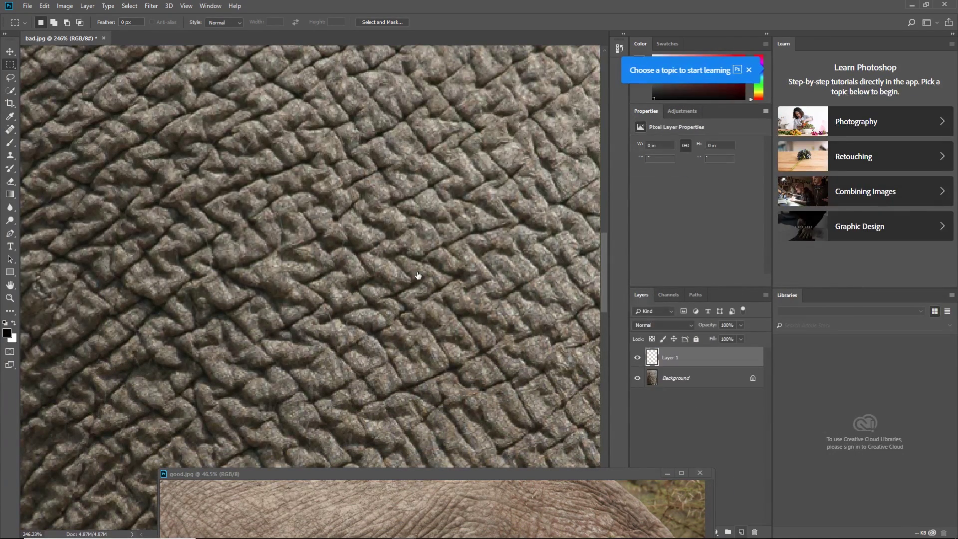
key(b)
drag(282, 217, 434, 200)
key(ctrl+z)
alt+right_drag(459, 223, 454, 222)
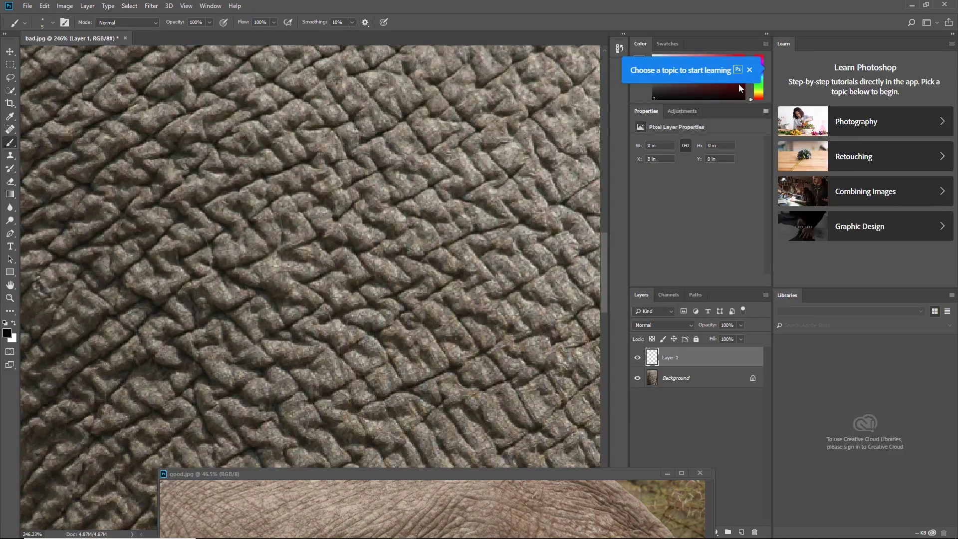
drag(254, 255, 369, 243)
key(ctrl+z)
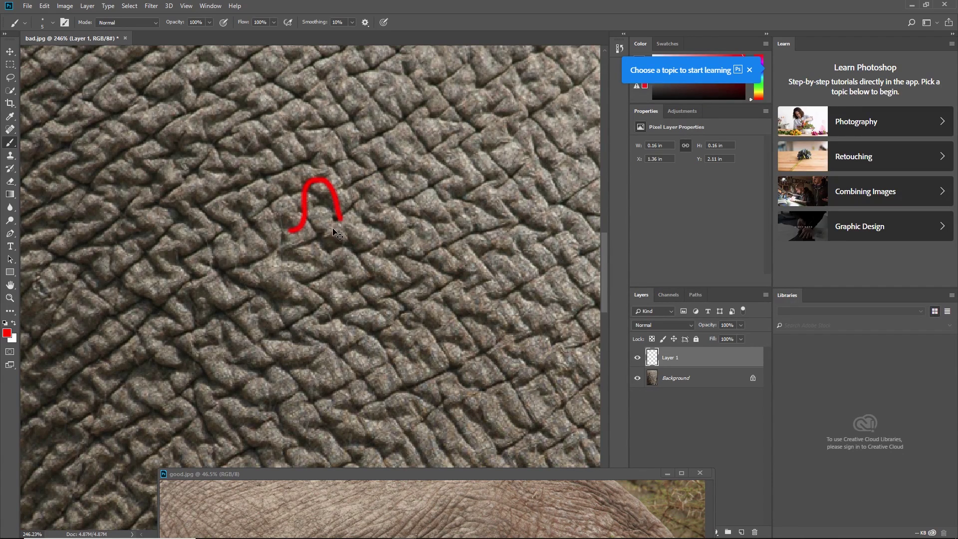
key(ctrl+z)
key(ctrl+z)
Draw a straight horizontal red line about 0.62 in long and sketch a bump profile rising from it, undoing discarded curves
click(242, 217)
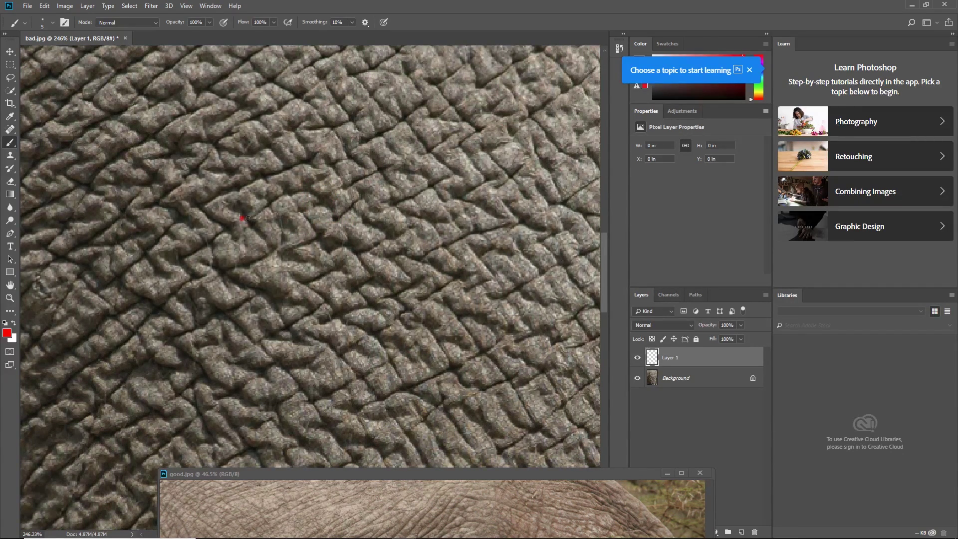
shift+click(461, 217)
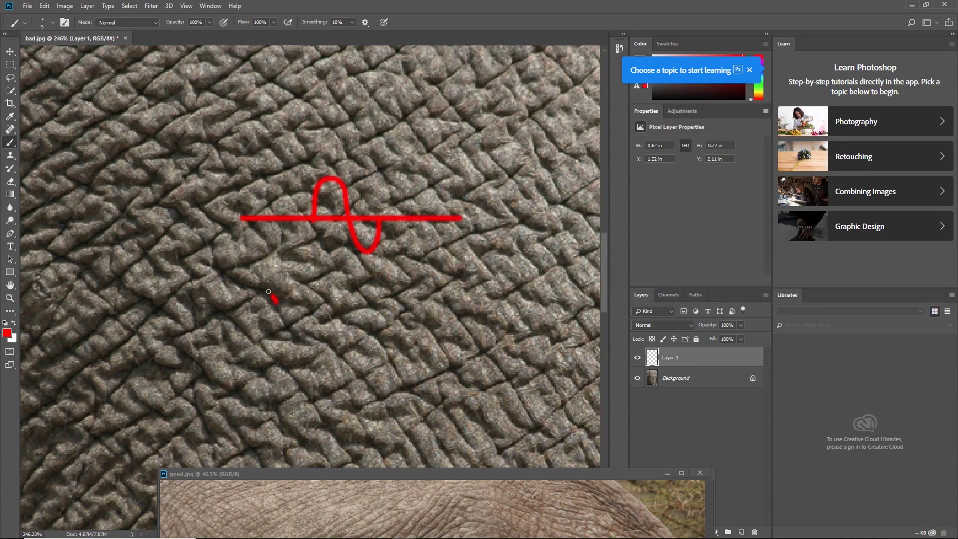
key(ctrl+z)
key(ctrl+z)
key(ctrl+z)
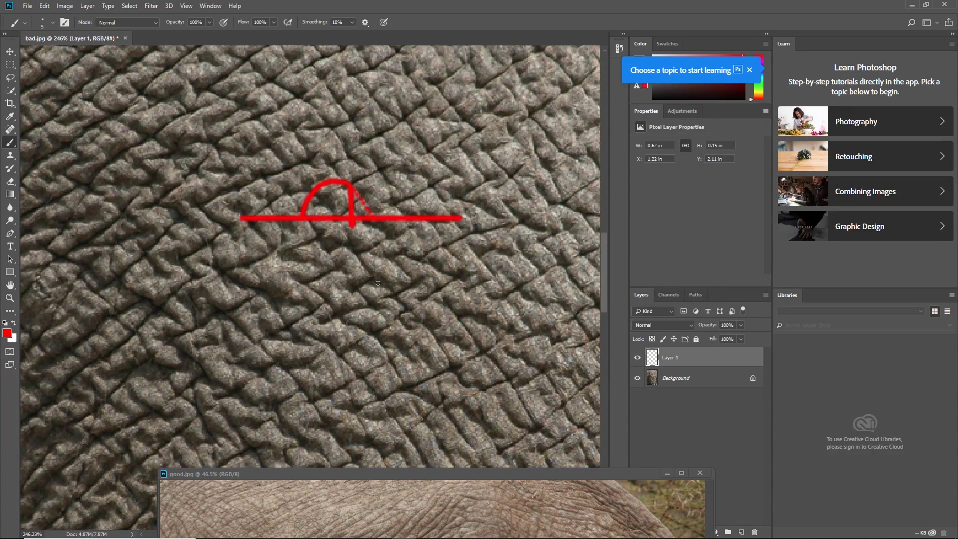
Bring the good.jpg photo in front of bad.jpg and examine its skin folds up close for comparison
drag(367, 474, 336, 218)
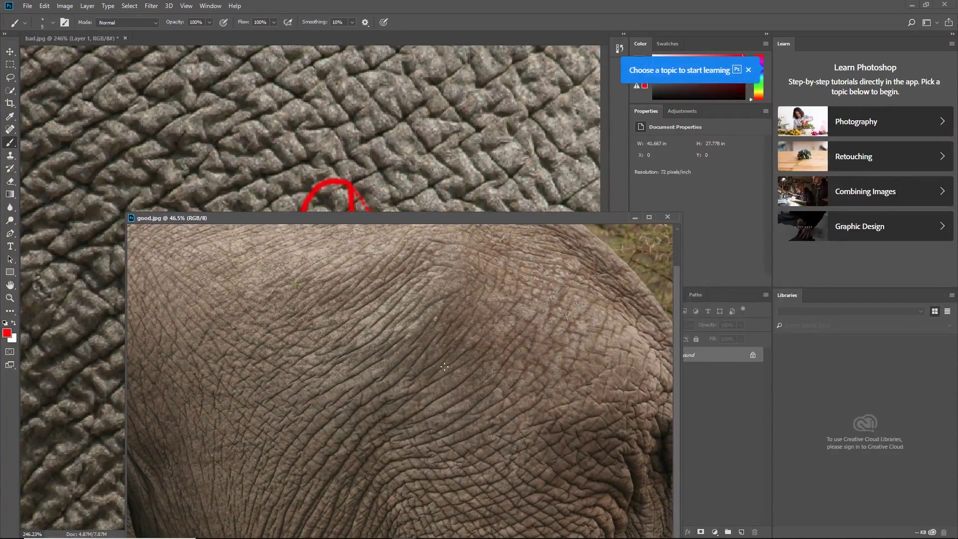
drag(479, 222, 451, 131)
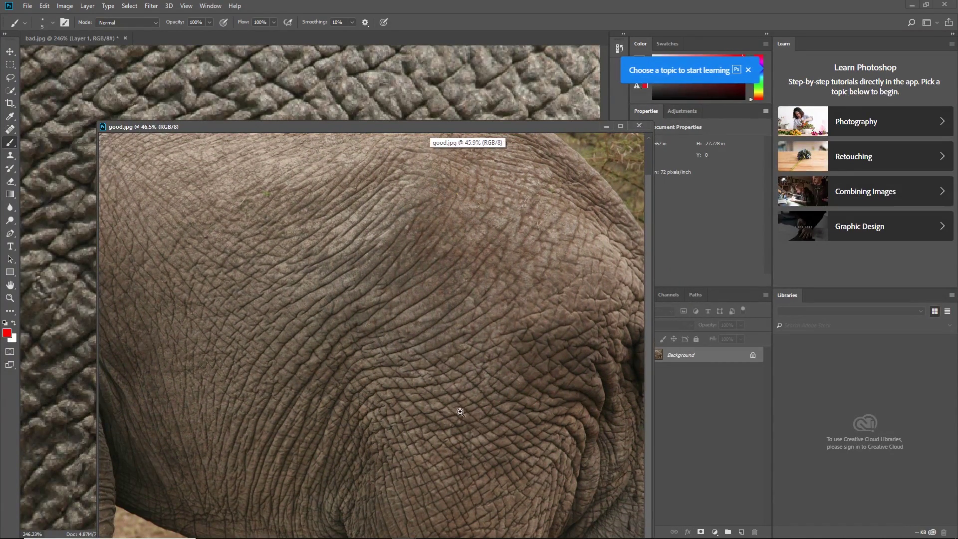
mouse_move(461, 411)
ctrl+mouse_down()
mouse_move(504, 409)
mouse_move(502, 353)
mouse_move(442, 363)
mouse_move(451, 324)
ctrl+mouse_up()
key(ctrl+z)
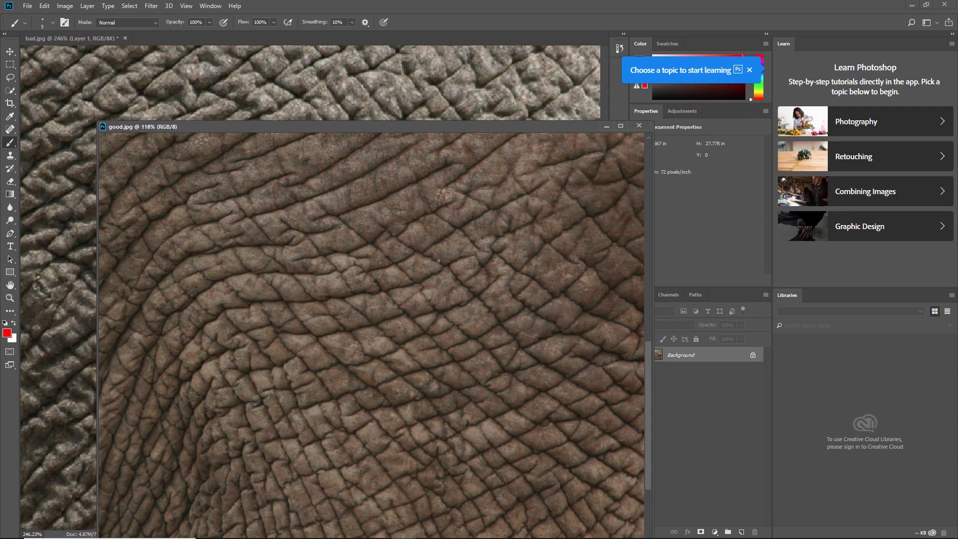
Switch to ZBrush, replace the legs model with a Plane3D and convert it to a PolyMesh3D
key(alt+Tab)
click(317, 322)
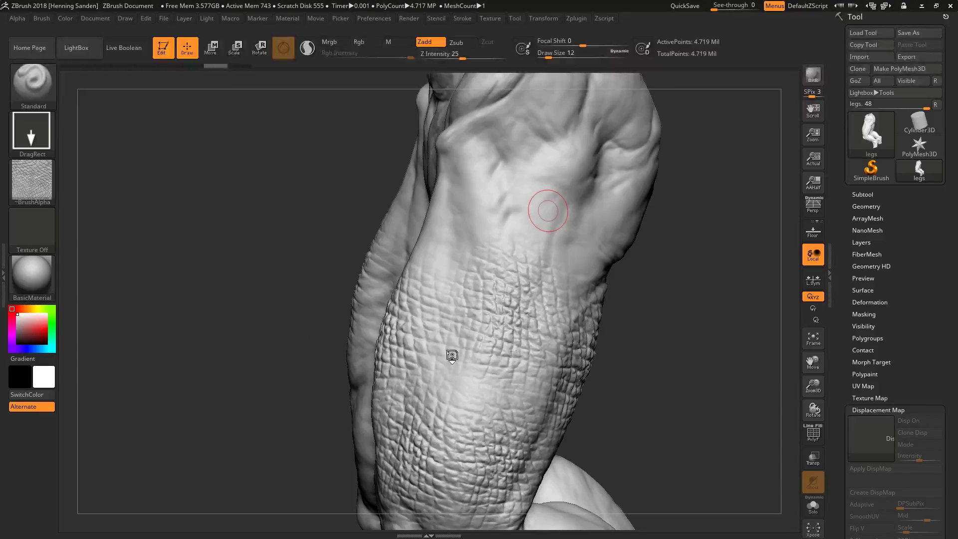
click(908, 151)
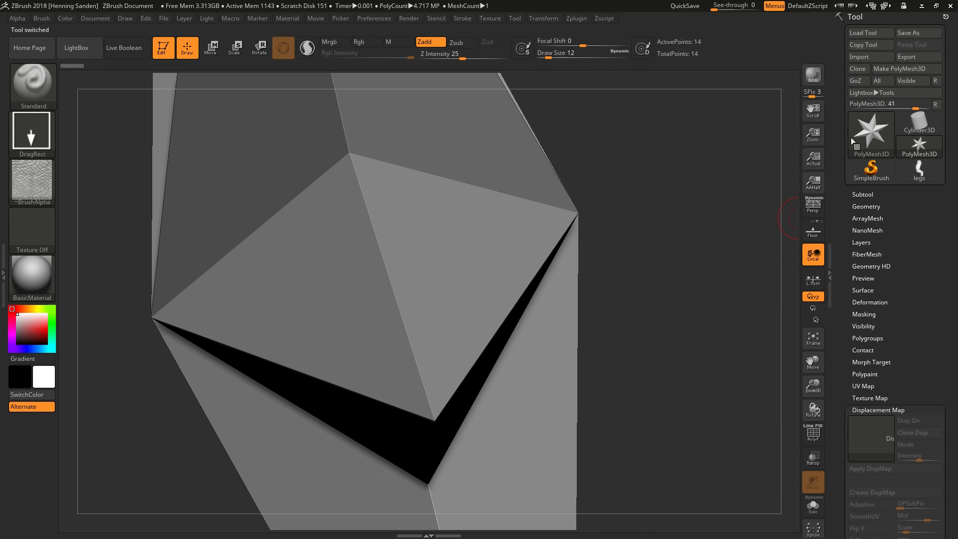
click(871, 137)
click(518, 202)
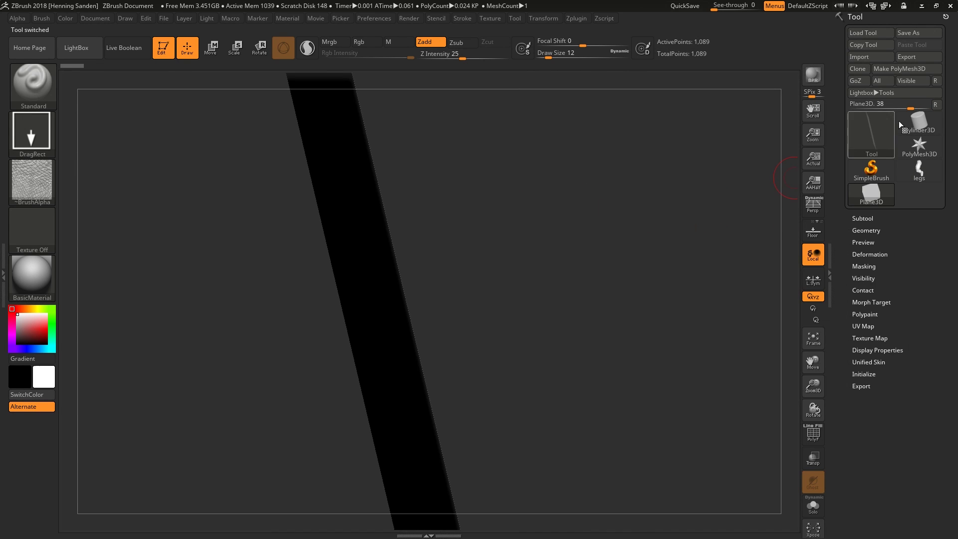
click(909, 70)
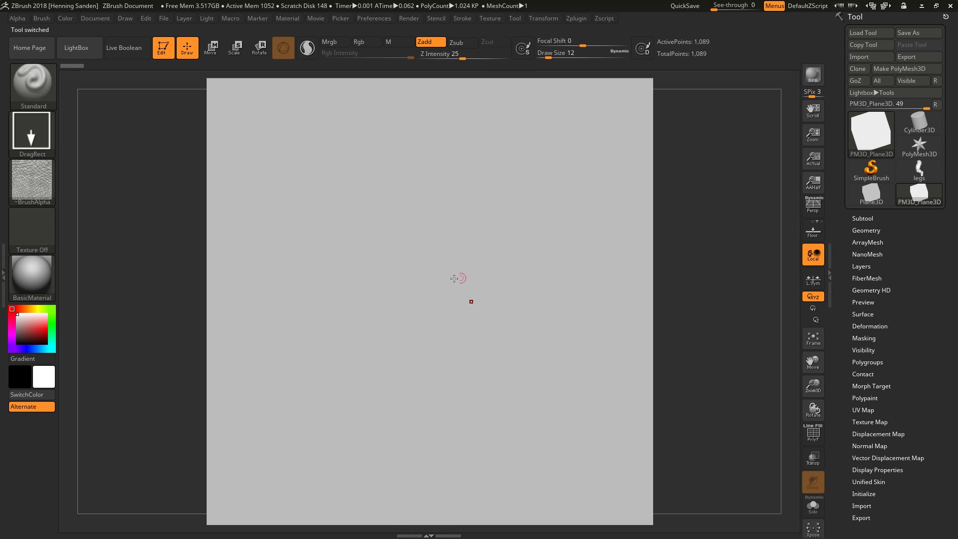
Import the grayscale bad image from the makingAlphas folder as the brush alpha
click(37, 185)
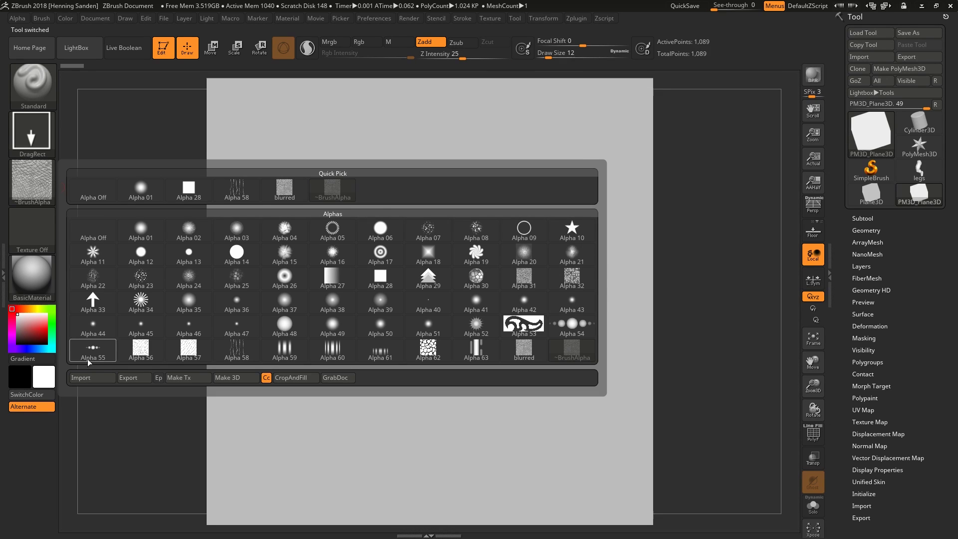
click(35, 178)
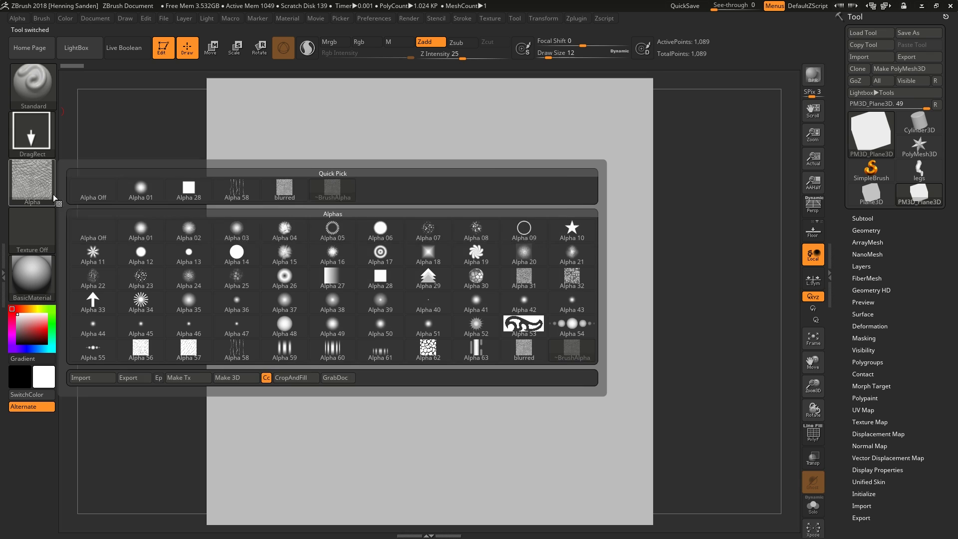
click(95, 378)
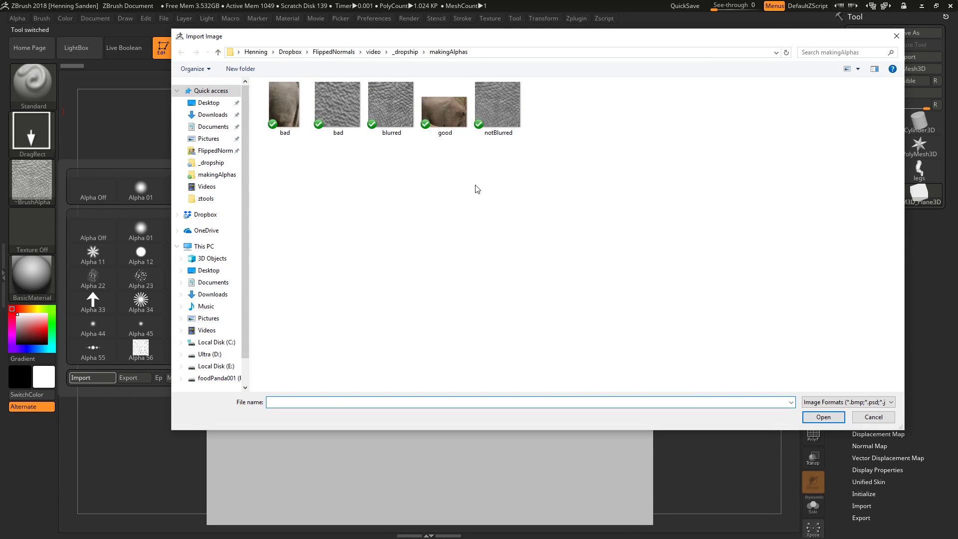
click(342, 111)
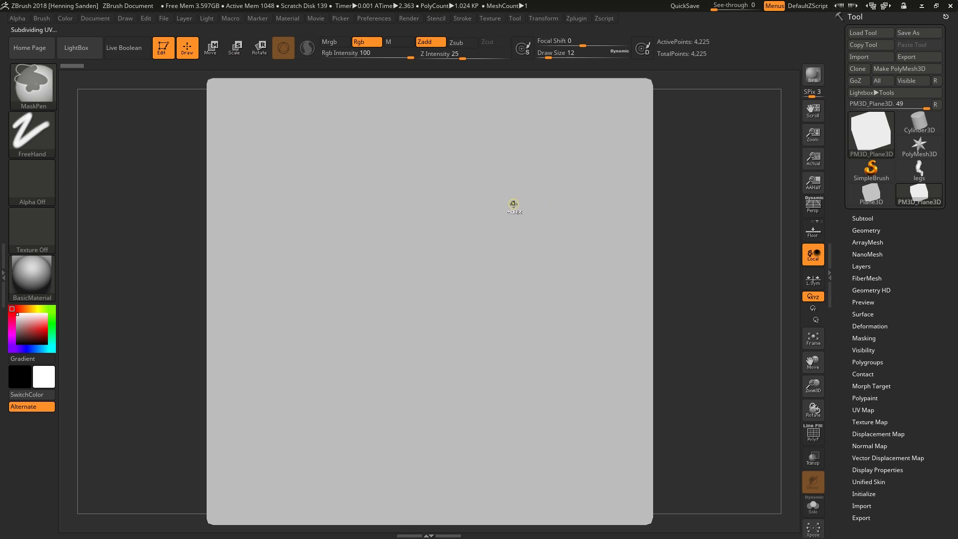
Subdivide the plane several times and stamp the bad alpha across it as a test, undoing each trial stamp
key(ctrl+d)
key(ctrl+d)
key(ctrl+d)
drag(434, 324, 563, 192)
key(ctrl+z)
key(ctrl+d)
drag(424, 321, 555, 160)
ctrl+right_drag(483, 370, 484, 355)
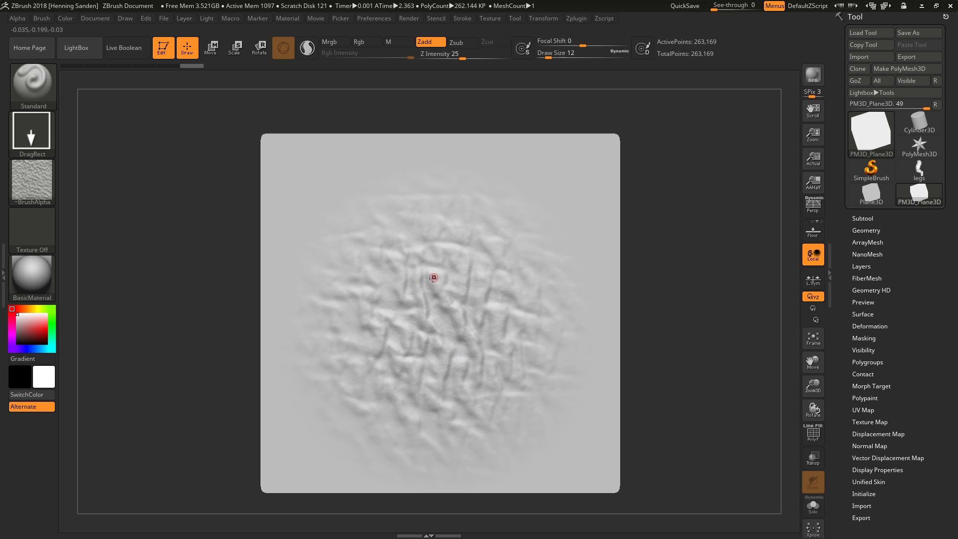
key(ctrl+z)
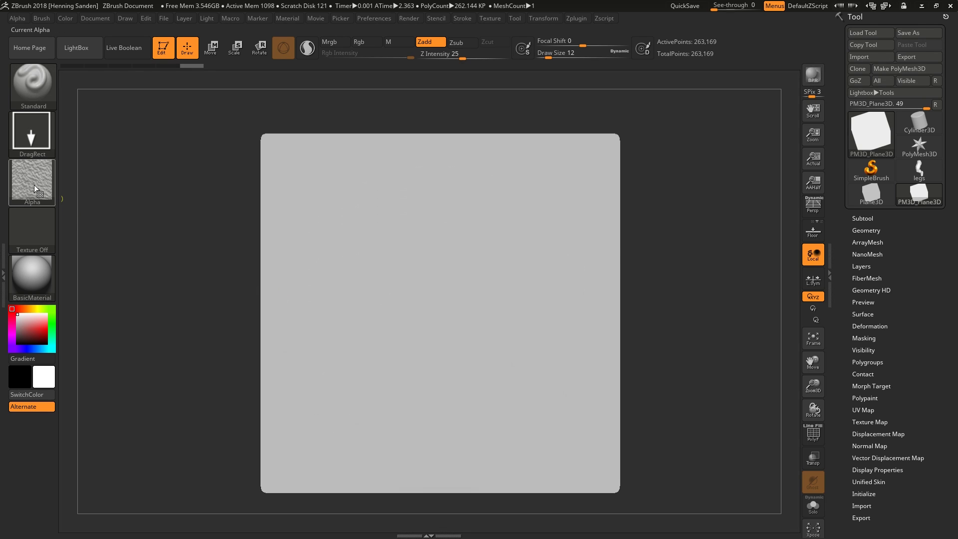
Stamp the bad alpha on the plane again and try carving a crease through it with DamStandard at size 33, undoing everything
click(34, 189)
mouse_move(419, 311)
mouse_down()
mouse_move(541, 183)
mouse_move(520, 200)
mouse_up()
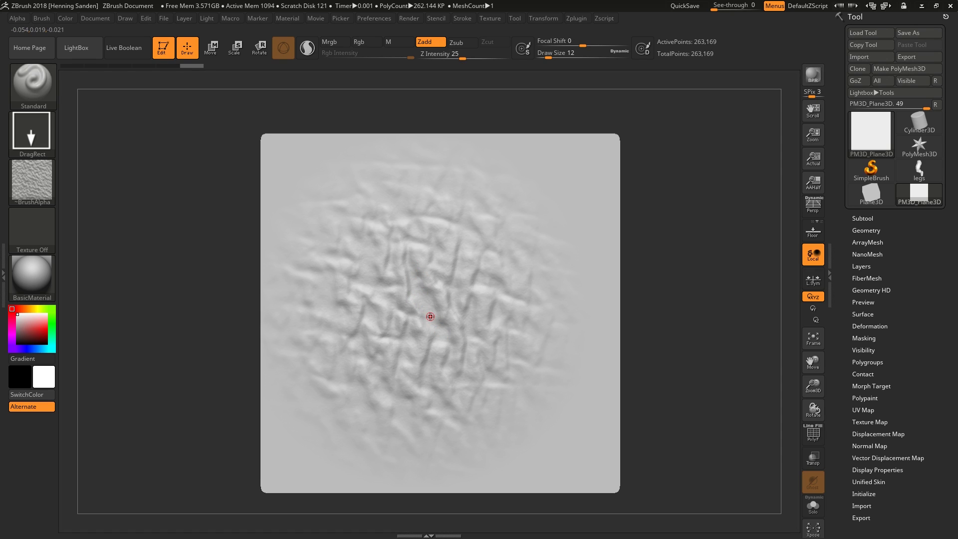
key(b)
key(d)
key(s)
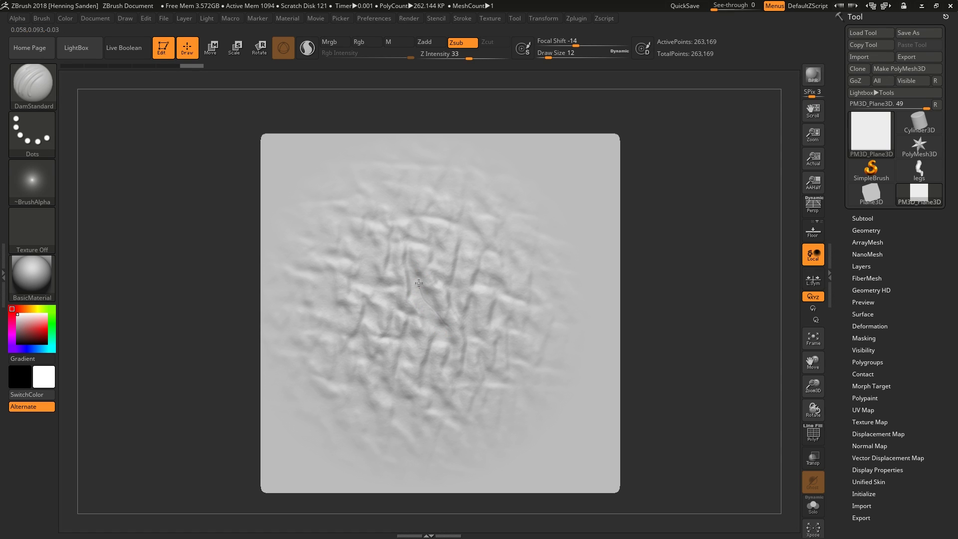
key(bracketright)
key(bracketright)
mouse_move(405, 241)
mouse_down()
mouse_move(459, 376)
mouse_move(399, 258)
mouse_move(425, 325)
mouse_up()
key(ctrl+z)
key(ctrl+z)
key(ctrl+z)
Return to the Standard brush, select the blurred alpha and test it across the middle of the plane, undoing the stamps
key(b)
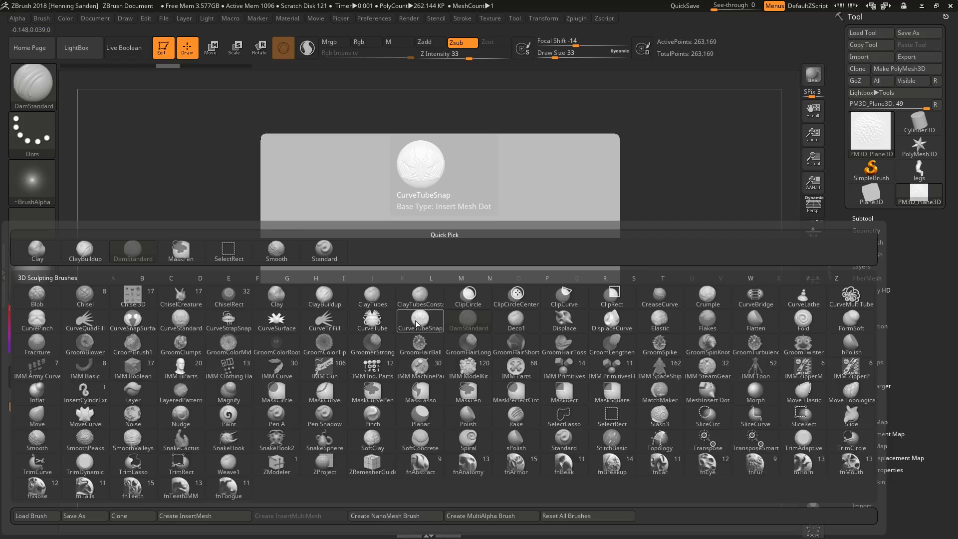
key(s)
key(t)
click(32, 182)
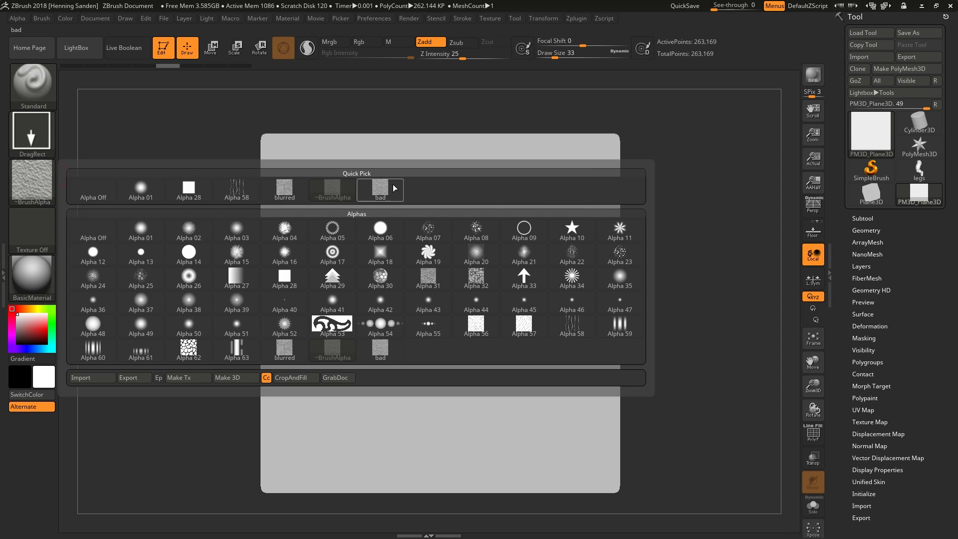
click(292, 194)
mouse_move(456, 346)
mouse_down()
mouse_move(483, 211)
mouse_move(524, 184)
mouse_up()
key(ctrl+z)
mouse_move(442, 320)
mouse_down()
mouse_move(459, 213)
mouse_move(481, 165)
mouse_move(637, 234)
mouse_up()
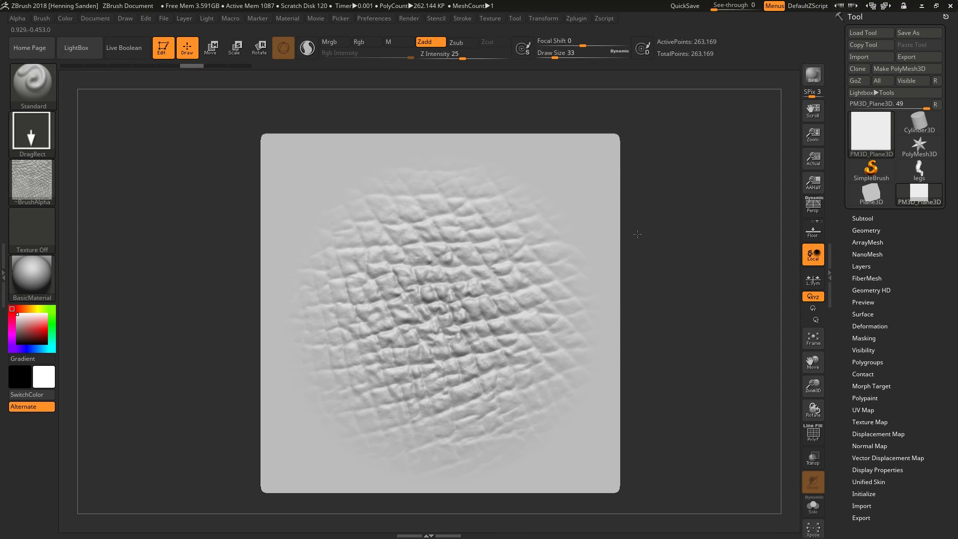
key(ctrl+z)
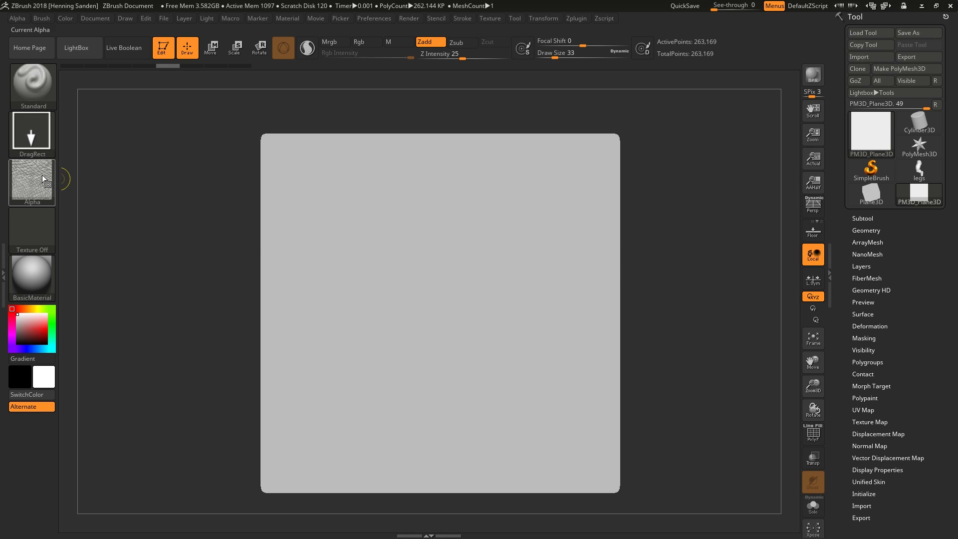
Reselect the bad alpha and stamp it on the plane for comparison with the blurred one, undoing the stamp
click(32, 182)
click(380, 190)
mouse_move(438, 319)
mouse_down()
mouse_move(467, 156)
mouse_move(641, 358)
mouse_up()
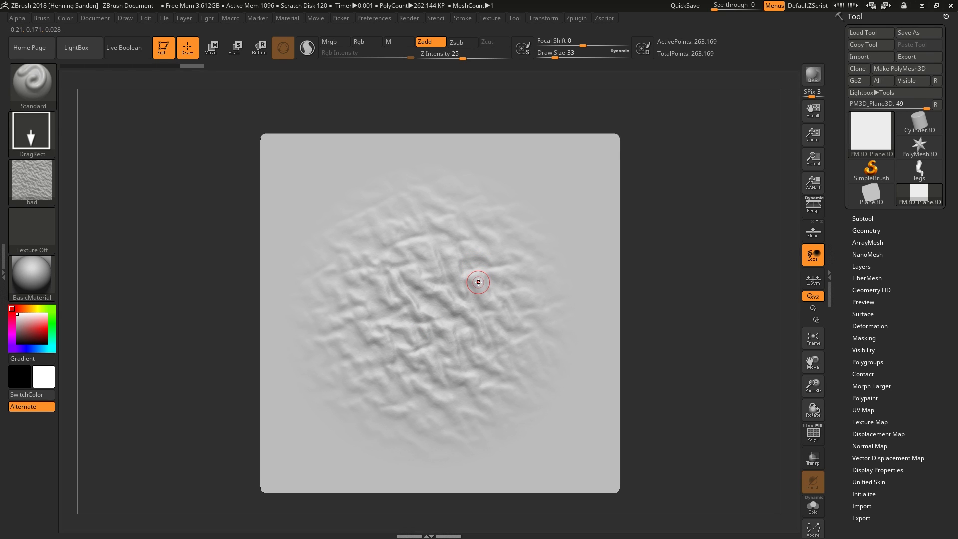
key(ctrl+z)
Switch to Photoshop and close bad.jpg without saving its changes, keeping good.jpg open
key(alt+Tab)
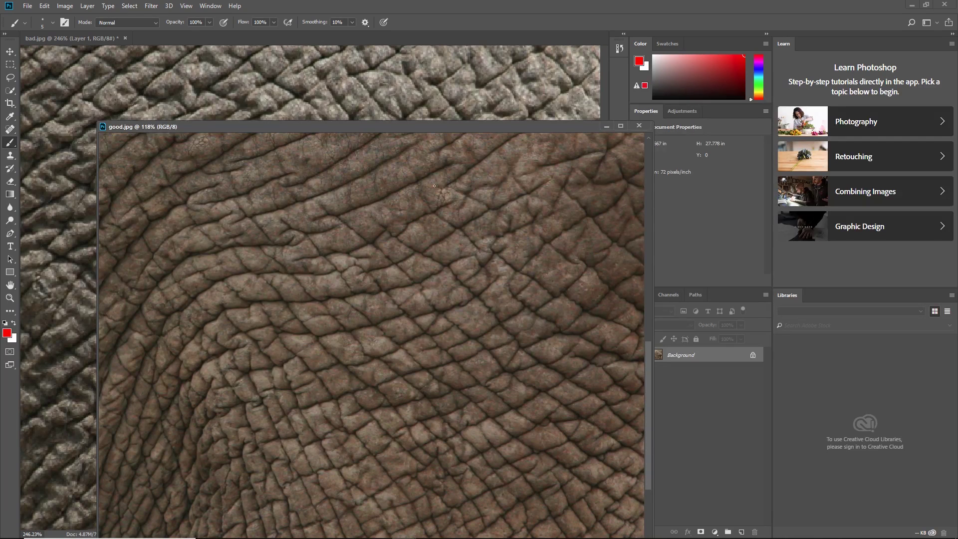
click(427, 91)
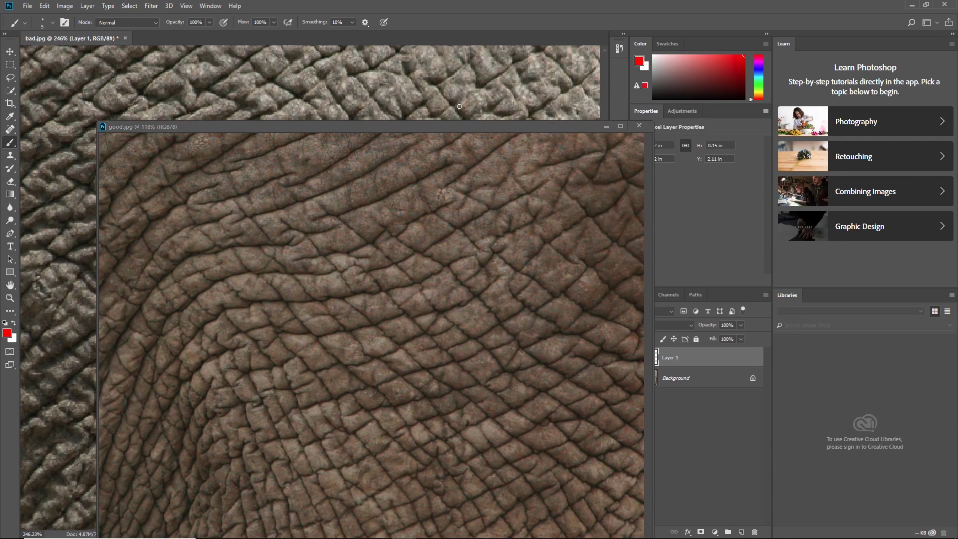
click(126, 39)
click(474, 204)
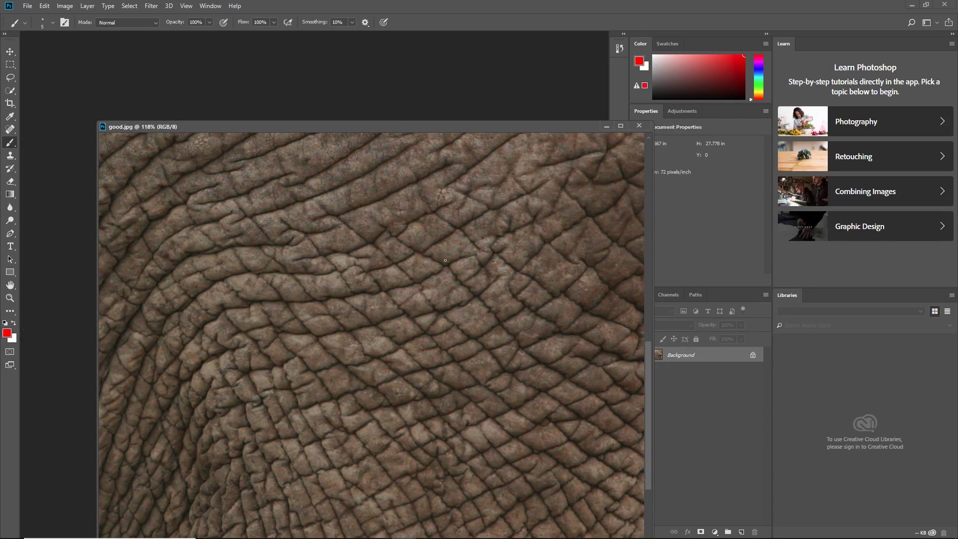
Crop good.jpg to a square of about 10.875 in over the evenly lit skin folds on the elephant's thigh
alt+scroll(402, 270, down, 5)
alt+scroll(462, 325, up, 2)
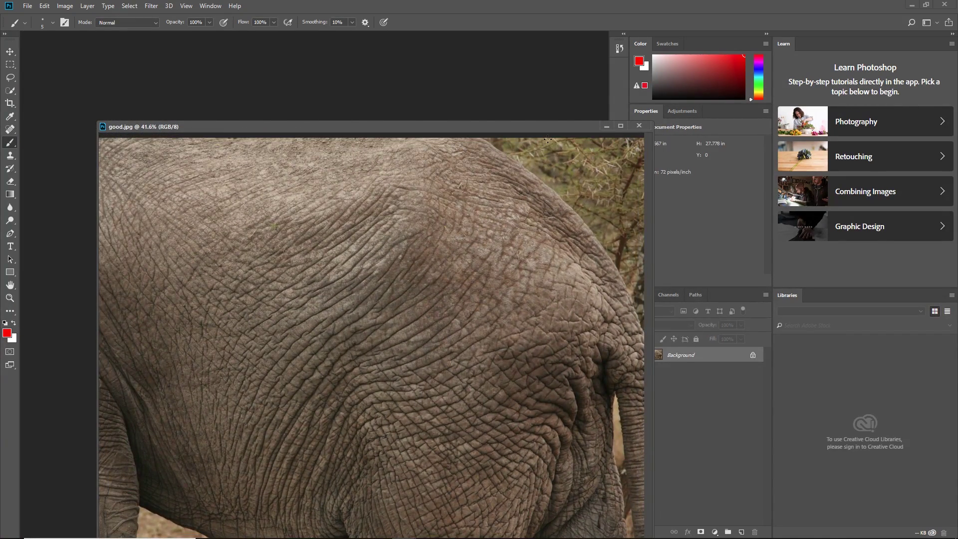
drag(547, 127, 491, 71)
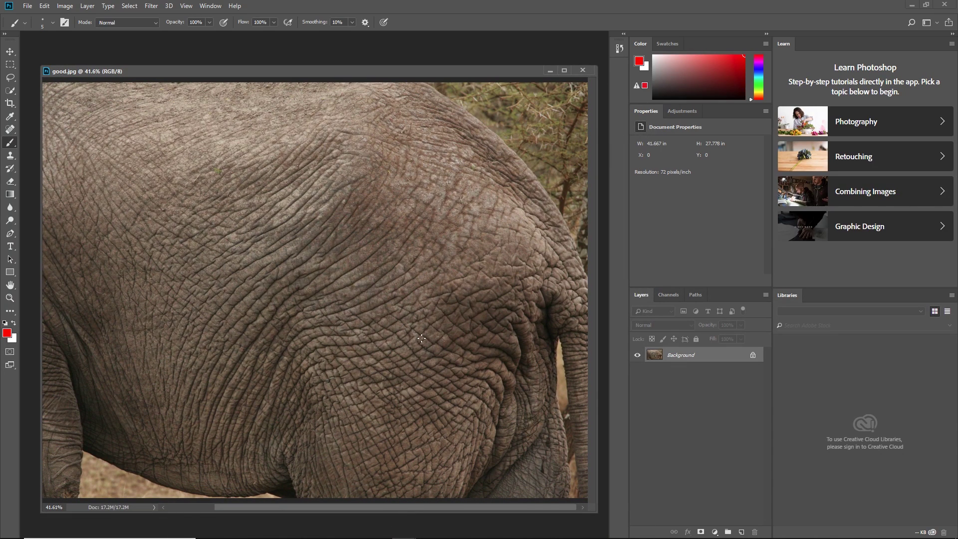
mouse_move(426, 371)
ctrl+mouse_down()
mouse_move(438, 363)
mouse_move(429, 367)
ctrl+mouse_up()
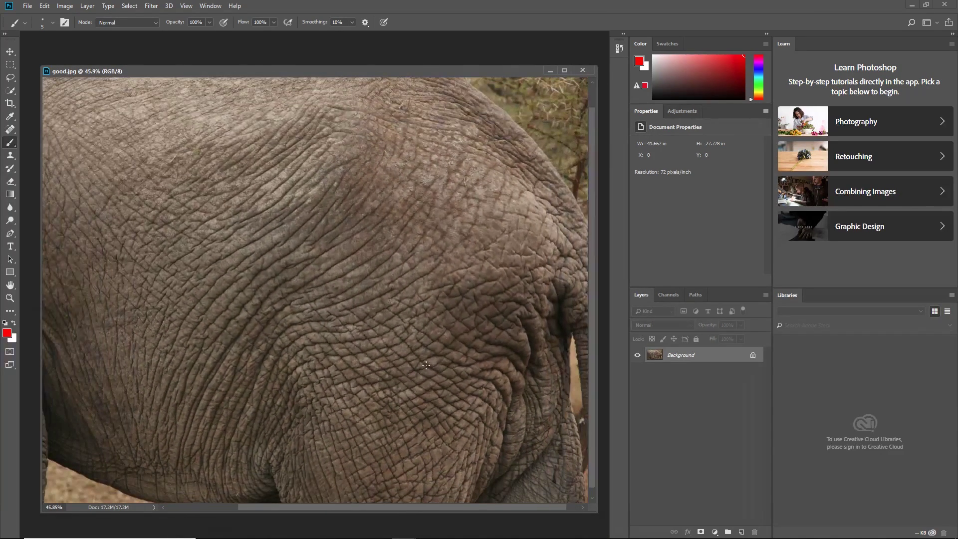
key(c)
shift+drag(308, 308, 507, 488)
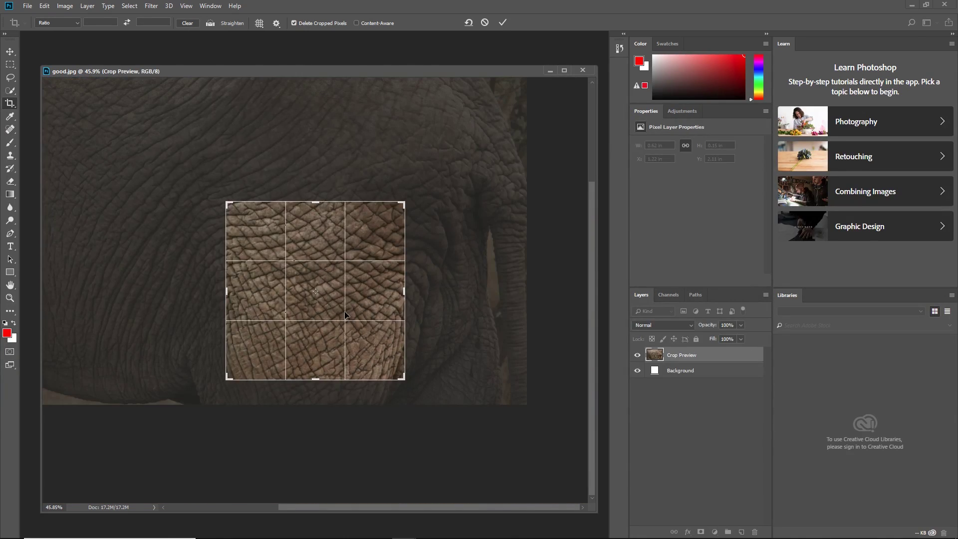
drag(414, 285, 339, 334)
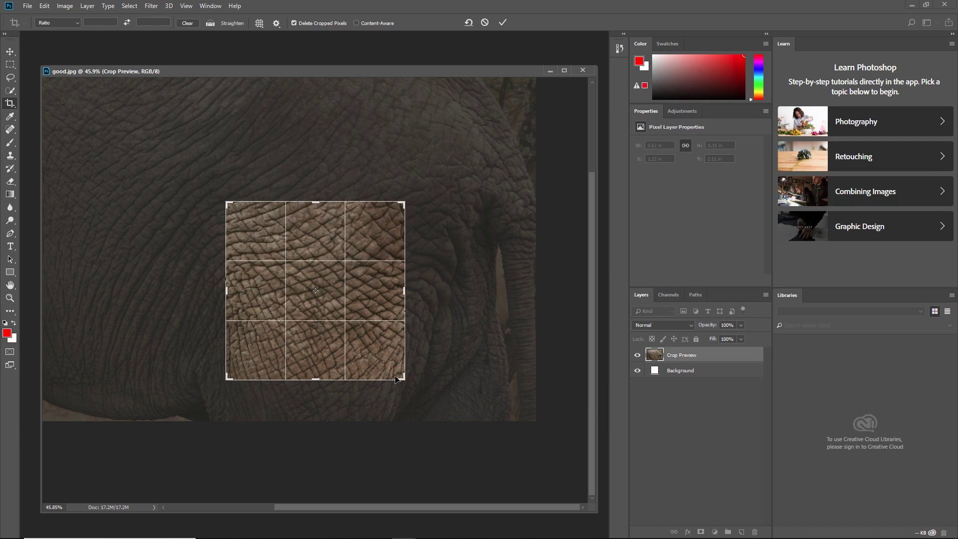
key(Return)
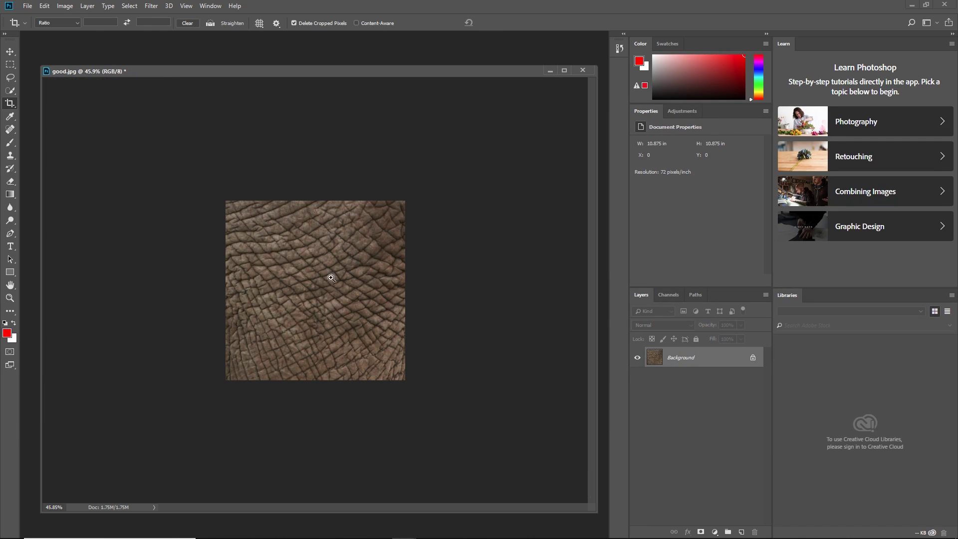
Apply a High Pass filter to the cropped skin image, lowering the radius slightly after trying 95.6 pixels
ctrl+drag(330, 278, 402, 287)
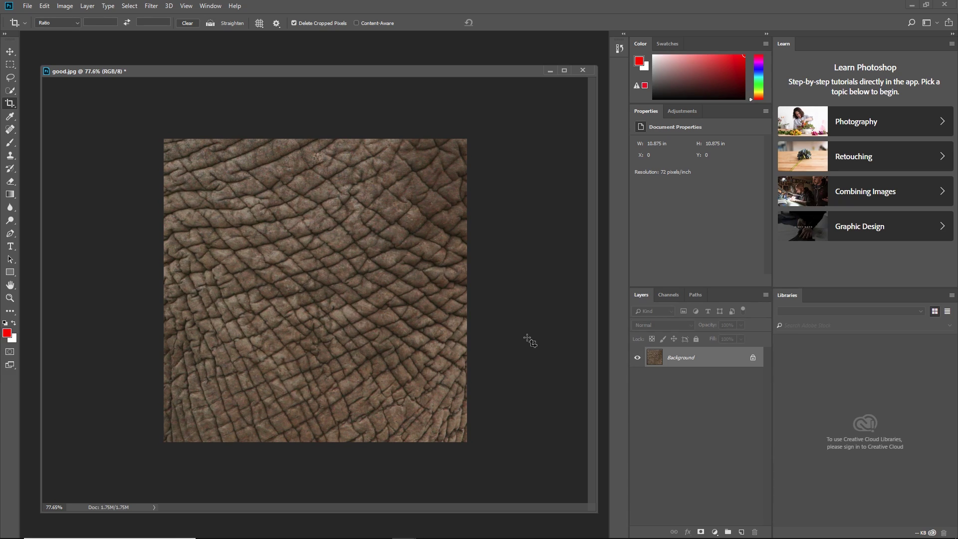
click(151, 6)
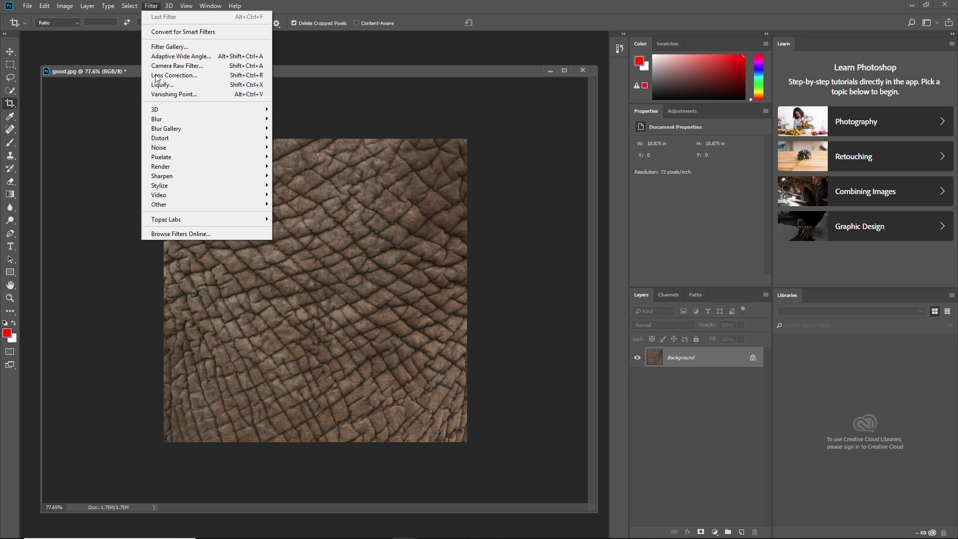
mouse_move(228, 204)
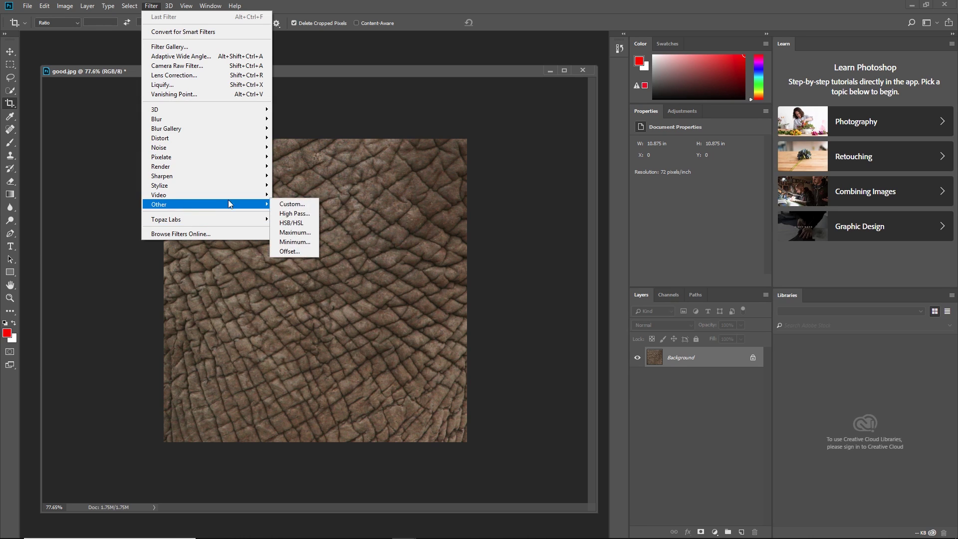
click(294, 213)
mouse_move(457, 270)
mouse_down()
mouse_move(503, 267)
mouse_move(404, 268)
mouse_move(466, 270)
mouse_up()
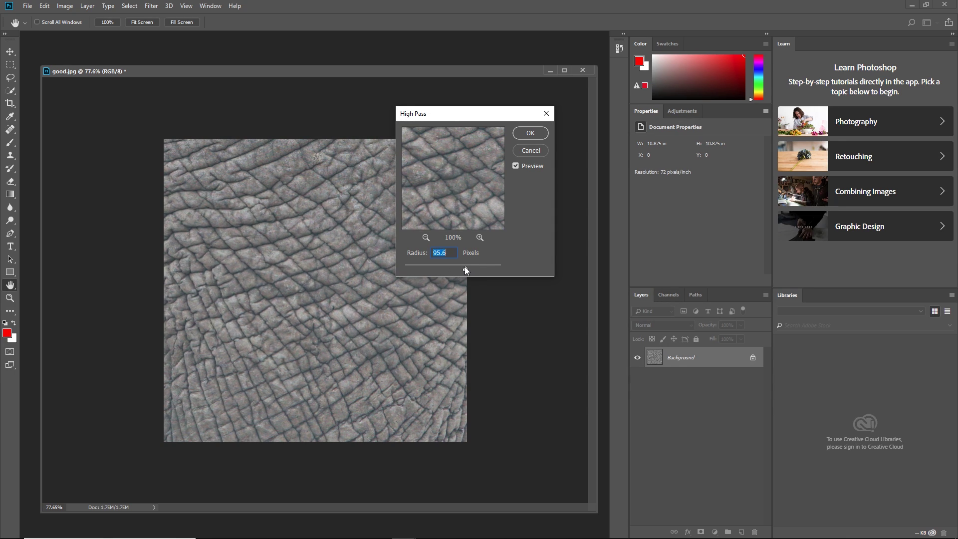
drag(462, 269, 455, 269)
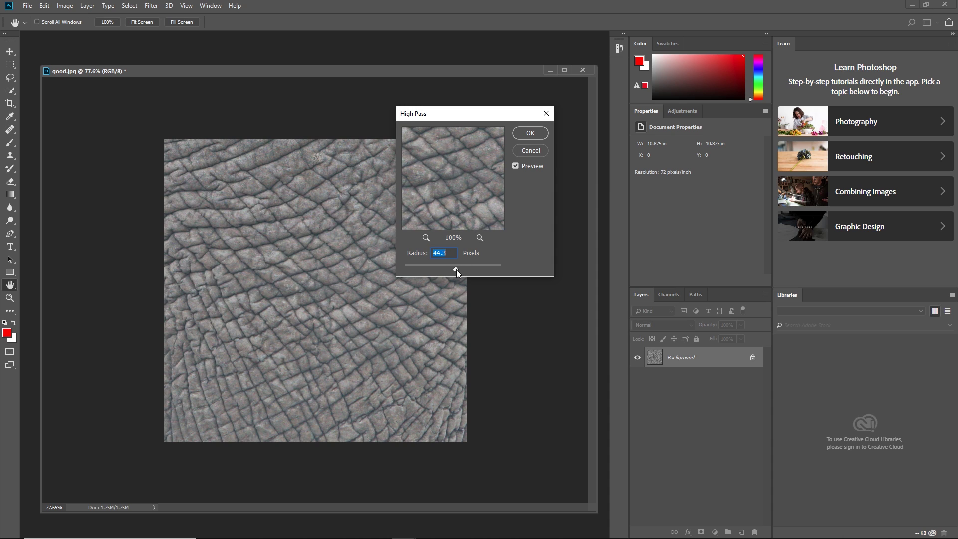
click(531, 133)
Desaturate the filtered skin image and duplicate it onto a new layer
key(c)
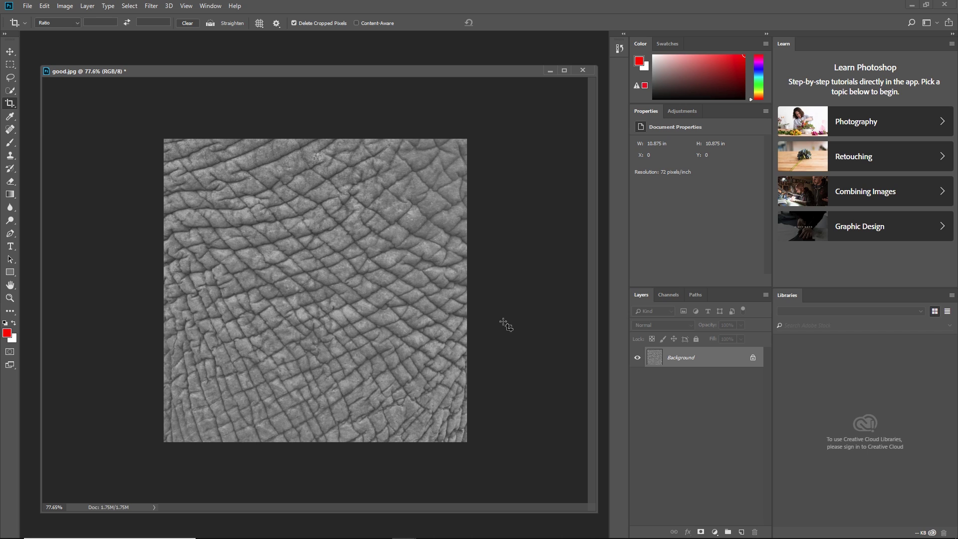
key(ctrl+j)
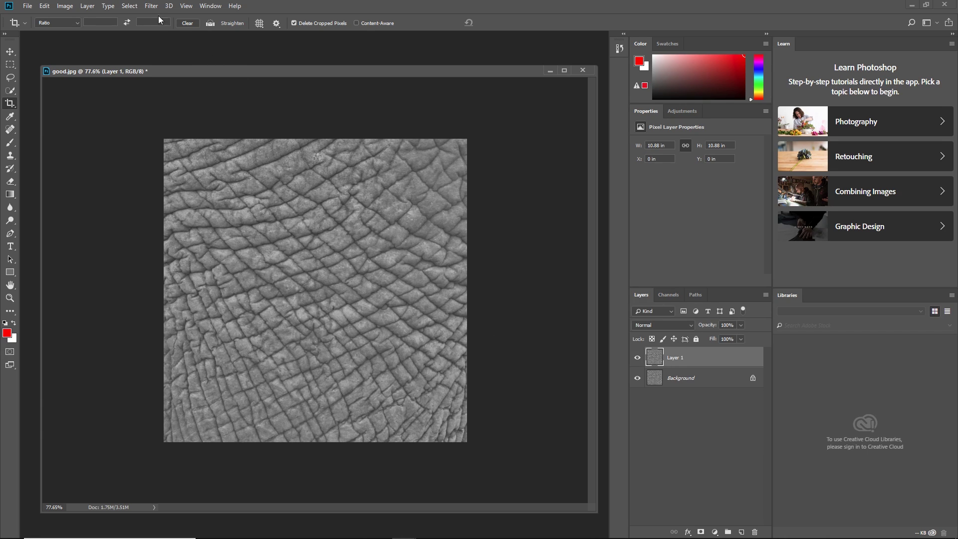
Apply a High Pass filter with a radius of 4.0 pixels to Layer 1
click(151, 6)
mouse_move(180, 204)
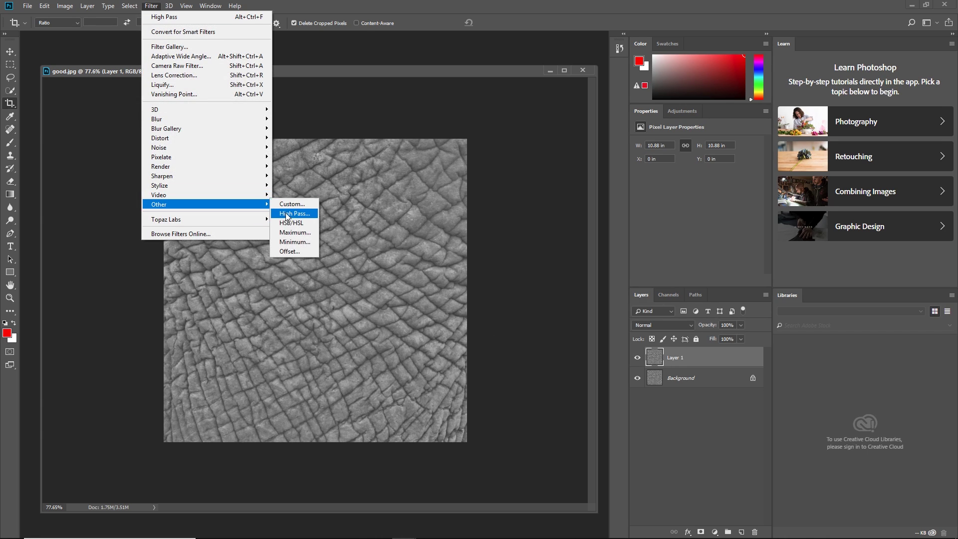
click(288, 215)
drag(448, 268, 414, 268)
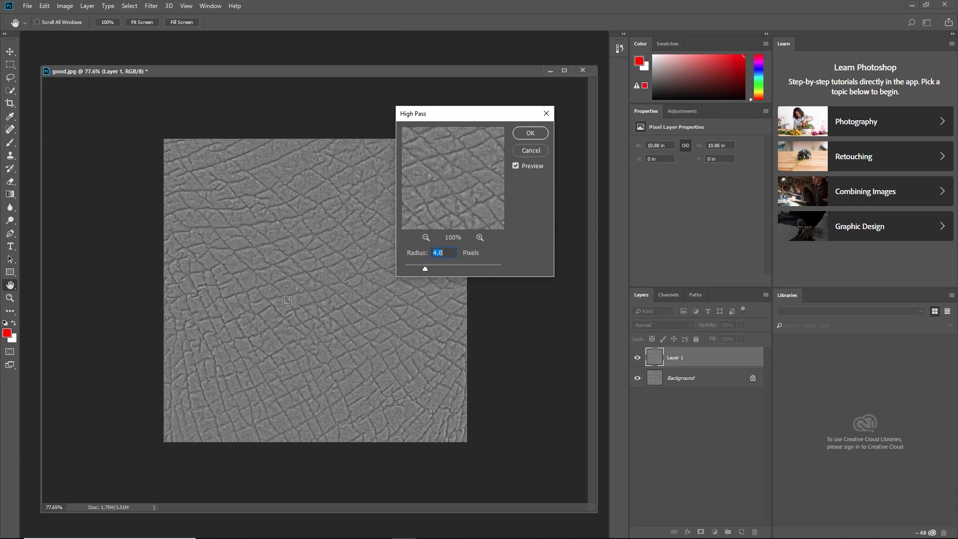
drag(421, 268, 421, 268)
click(532, 133)
key(c)
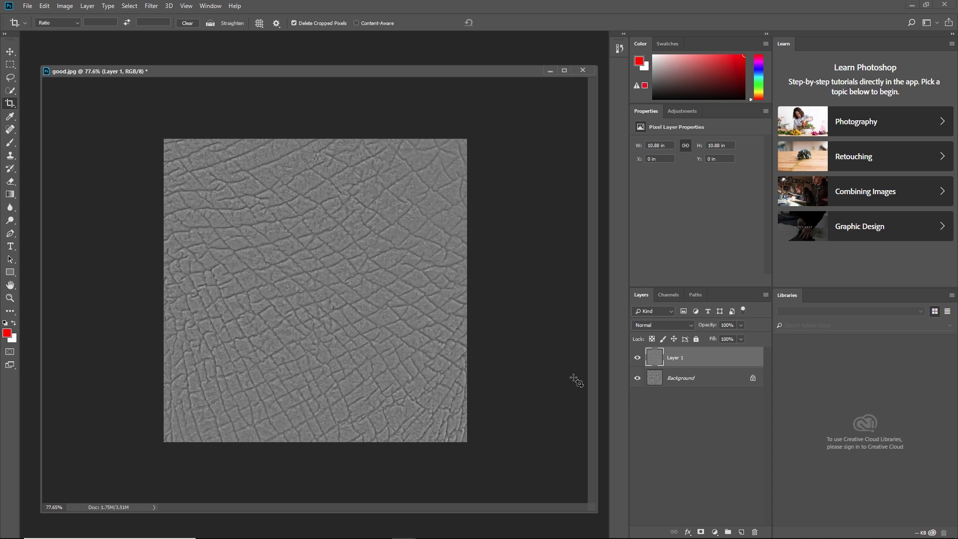
Duplicate the Background layer and move the copy above Layer 1
click(685, 387)
key(ctrl+j)
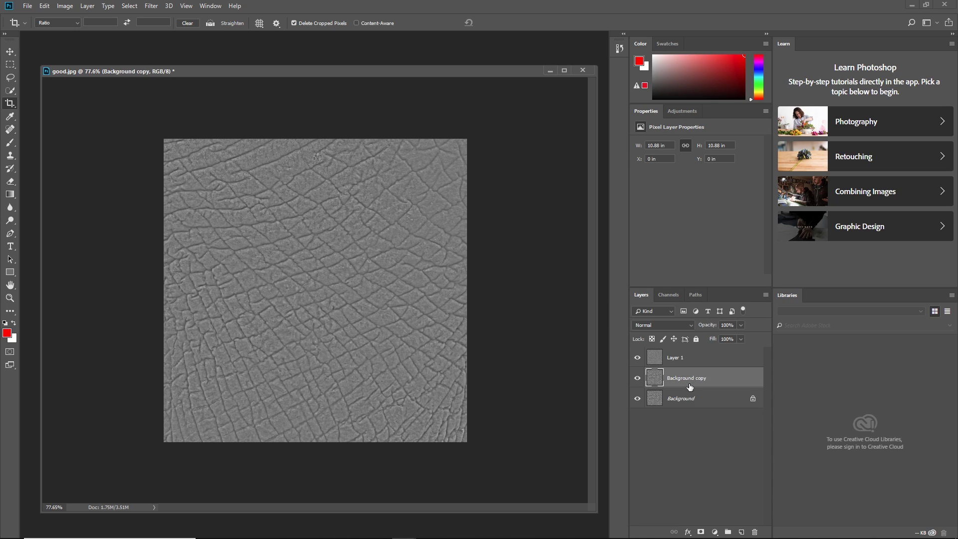
drag(668, 375, 681, 357)
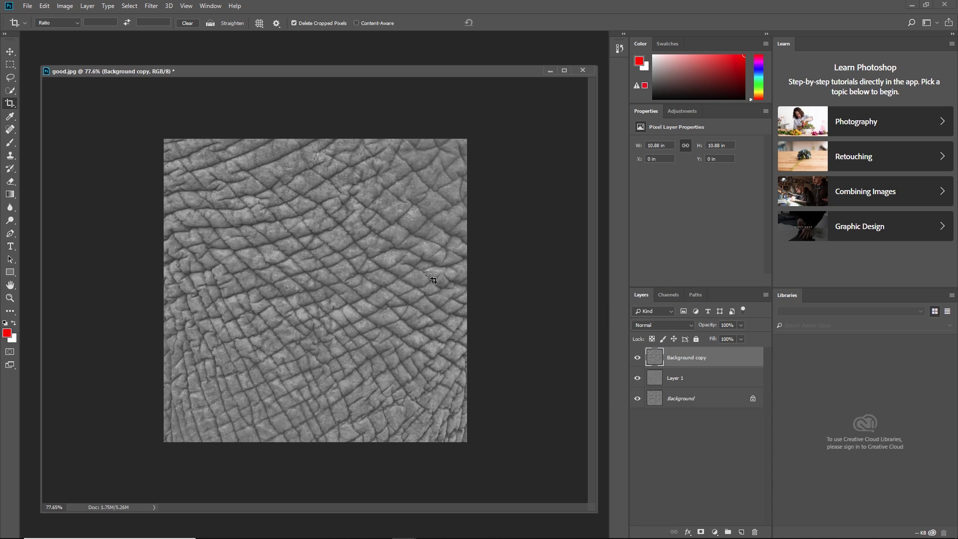
Apply a High Pass filter with a radius of 1.5 pixels to the Background copy layer
click(151, 5)
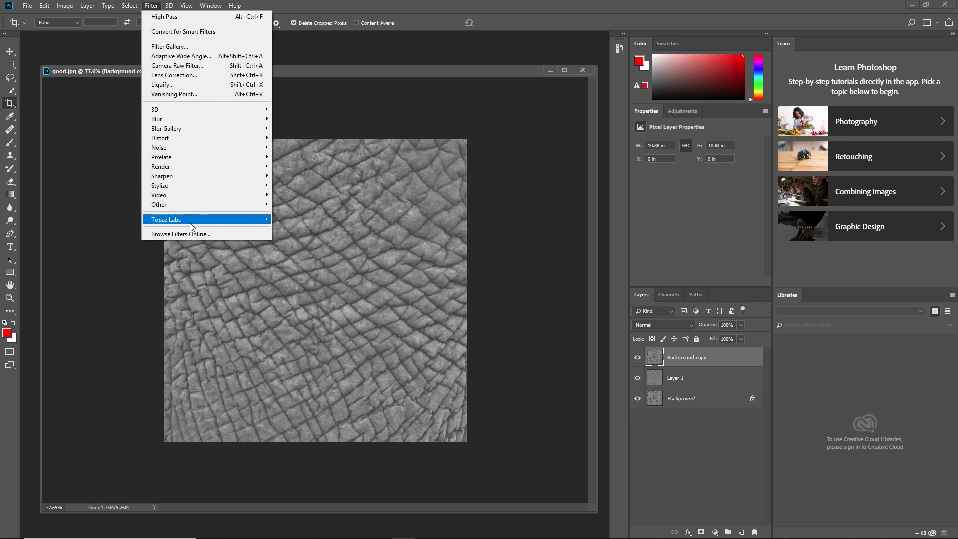
mouse_move(228, 205)
click(295, 215)
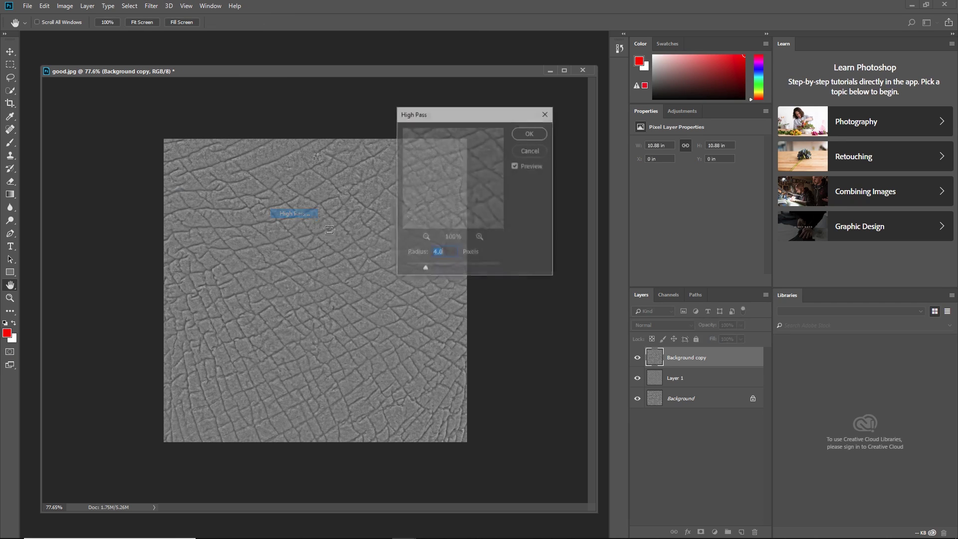
click(411, 269)
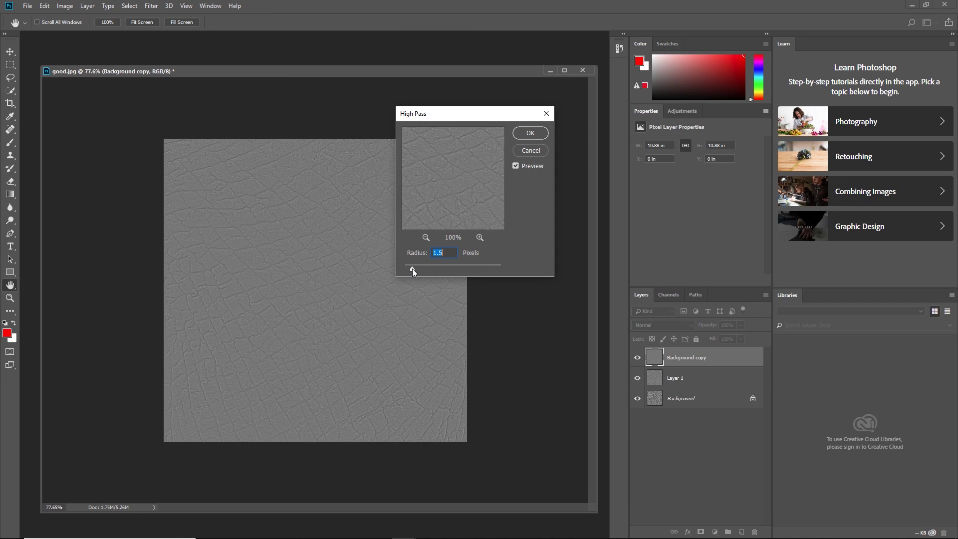
click(530, 133)
Hide the Background copy and Layer 1, leaving the Background layer visible and selected
click(637, 357)
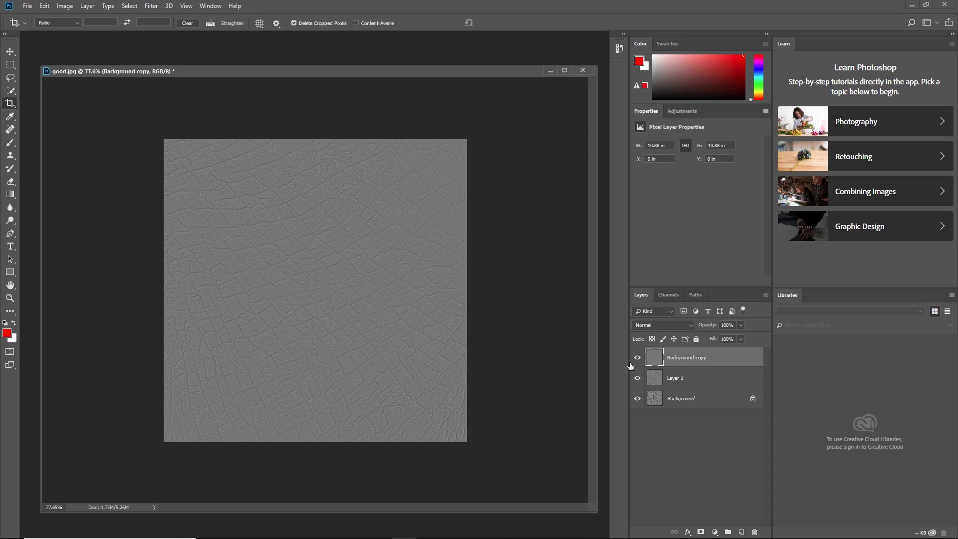
click(637, 377)
click(645, 380)
click(637, 377)
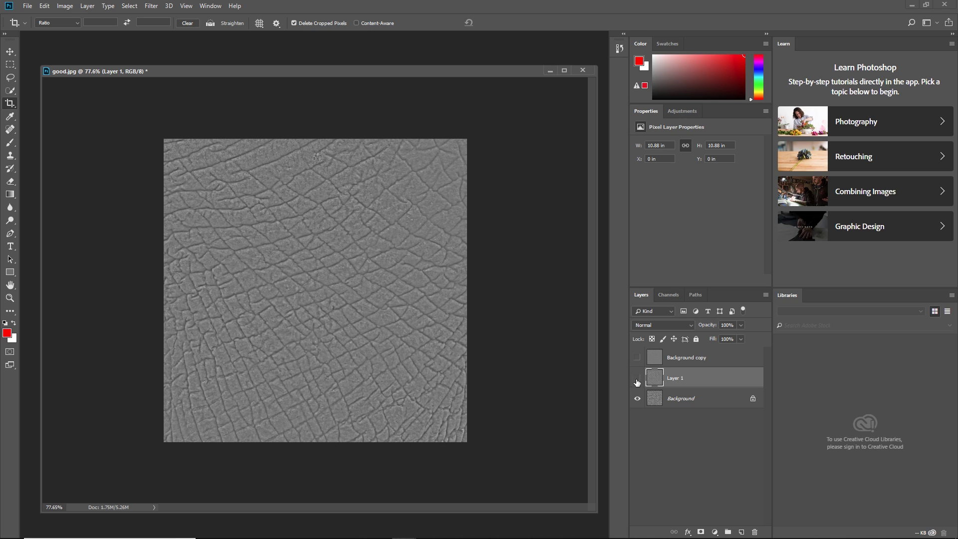
click(637, 382)
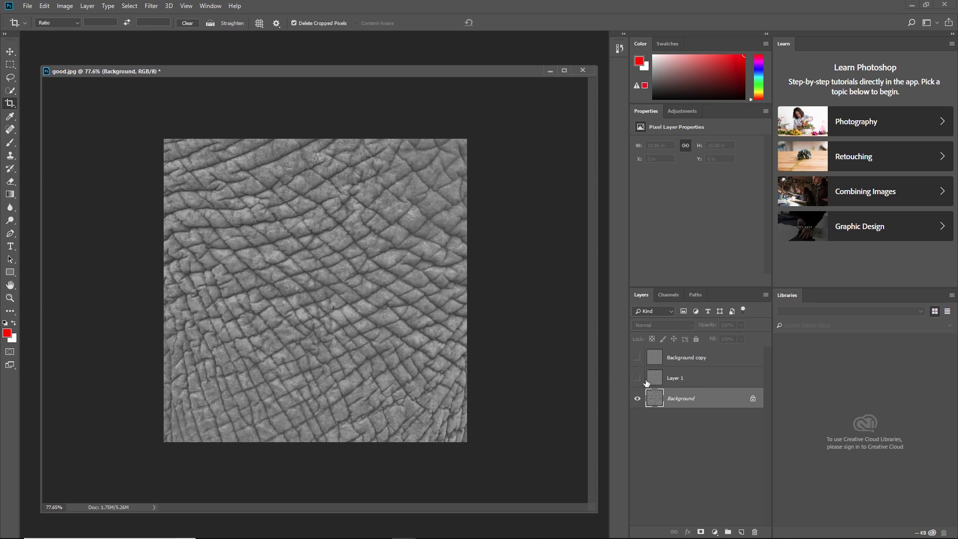
click(673, 380)
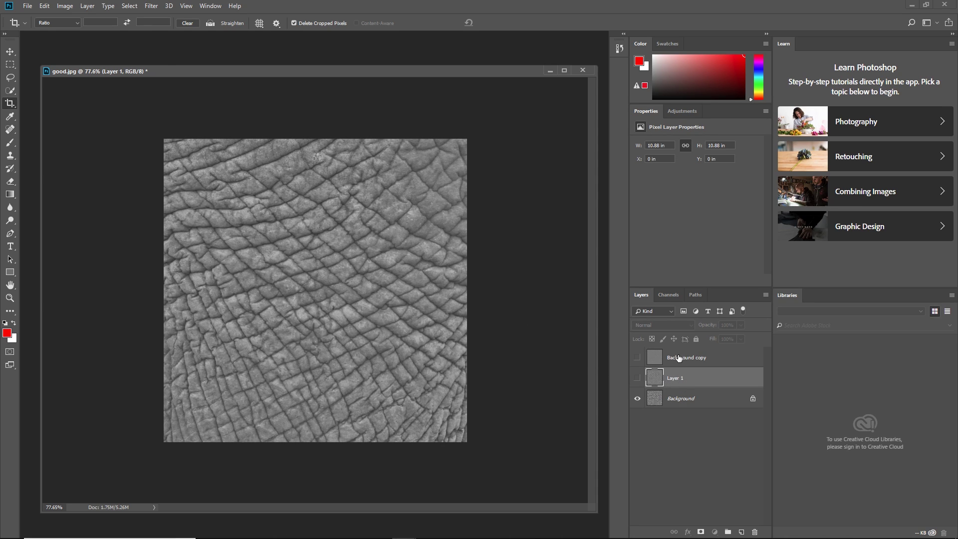
click(679, 358)
click(674, 401)
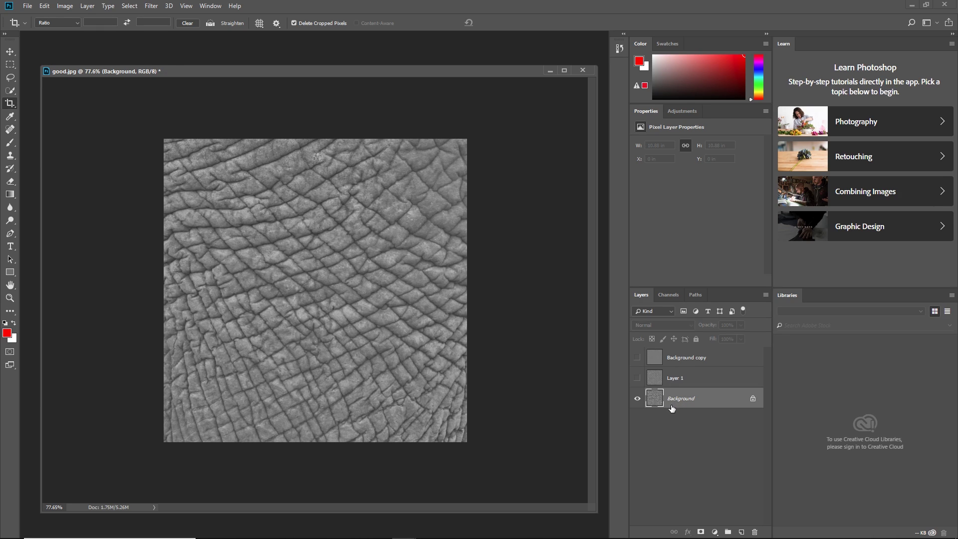
Apply a Gaussian Blur with a radius of 6.4 pixels to the Background layer
click(151, 5)
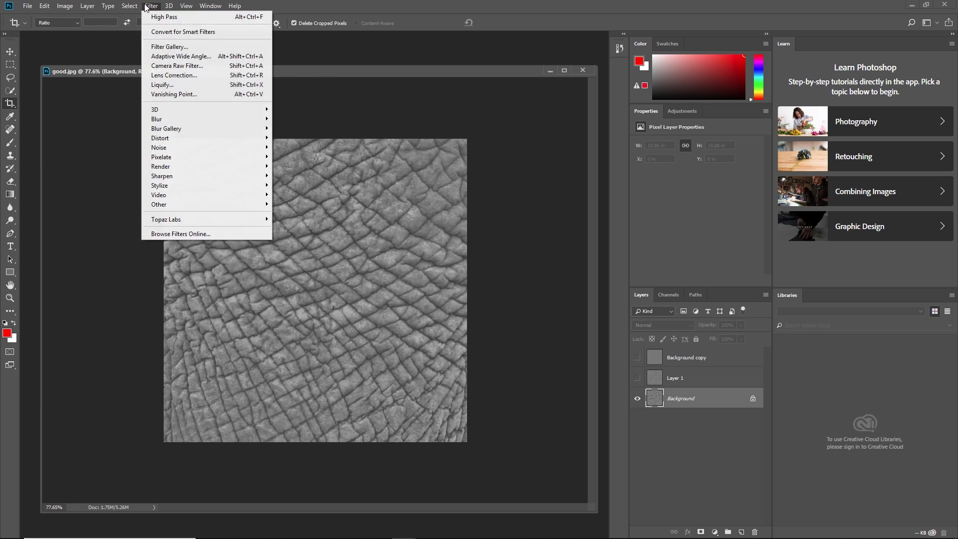
mouse_move(168, 119)
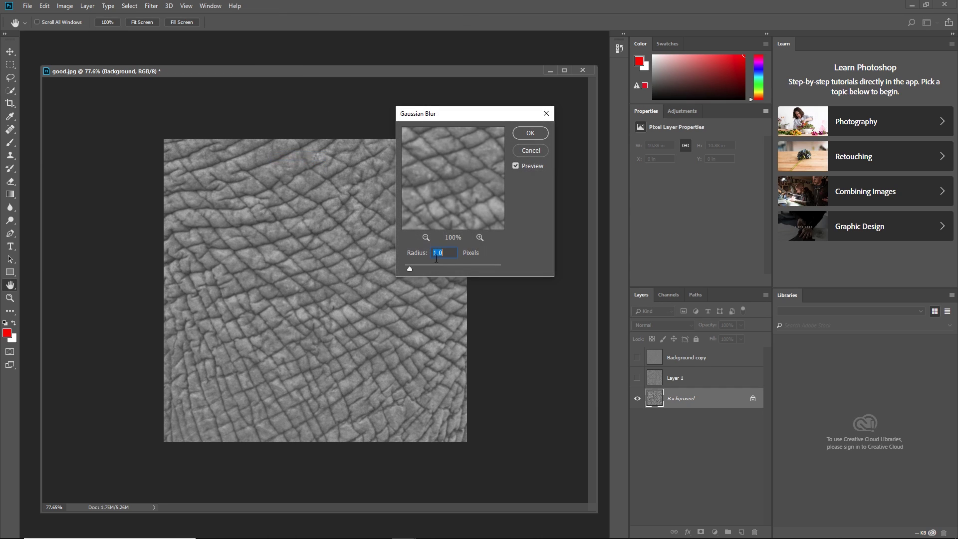
mouse_move(438, 274)
mouse_down()
mouse_move(446, 271)
mouse_move(435, 271)
mouse_up()
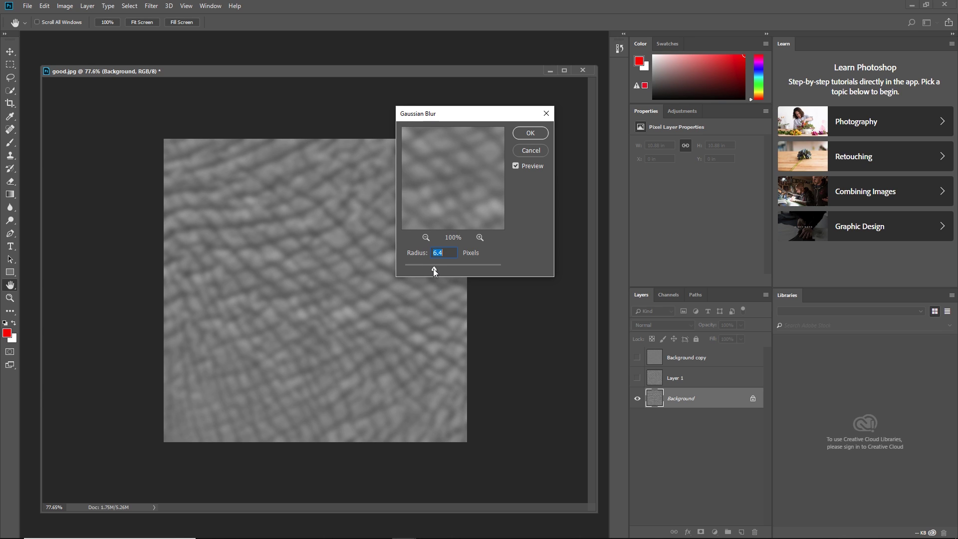
click(530, 132)
key(c)
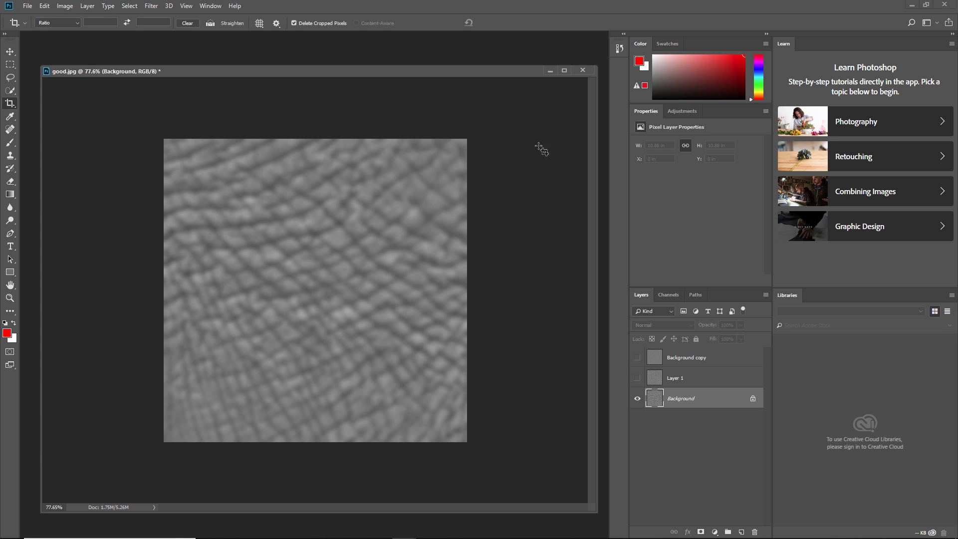
Show Layer 1 and apply a Gaussian Blur with a radius of about 3.5 pixels to it
click(636, 378)
click(654, 375)
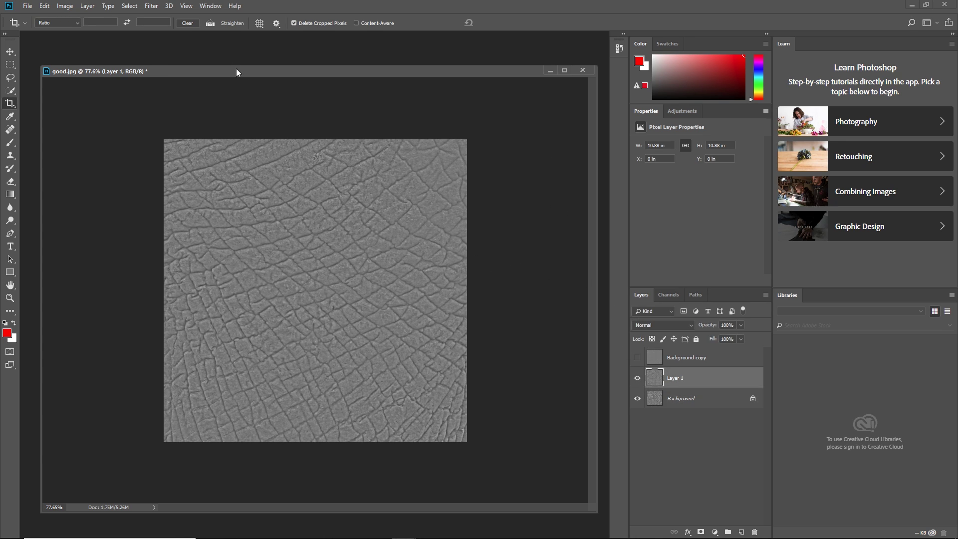
click(151, 6)
mouse_move(183, 119)
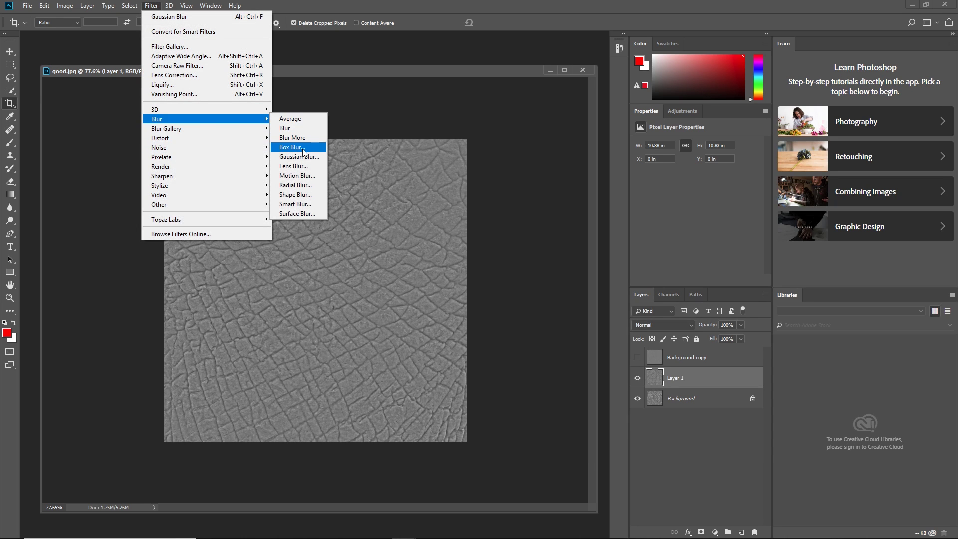
click(296, 156)
click(423, 268)
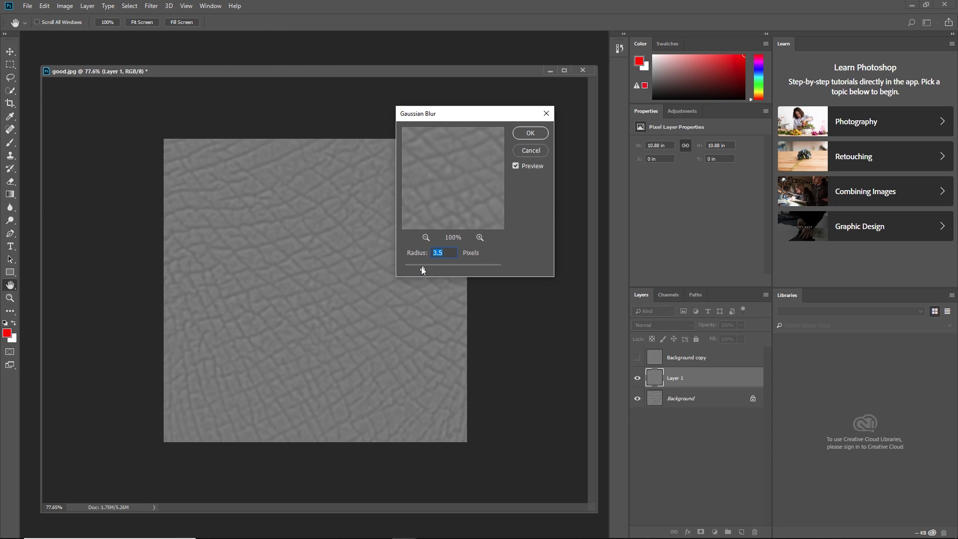
click(530, 134)
Set Layer 1's blend mode to Overlay and compare the image with that layer hidden and shown
click(663, 325)
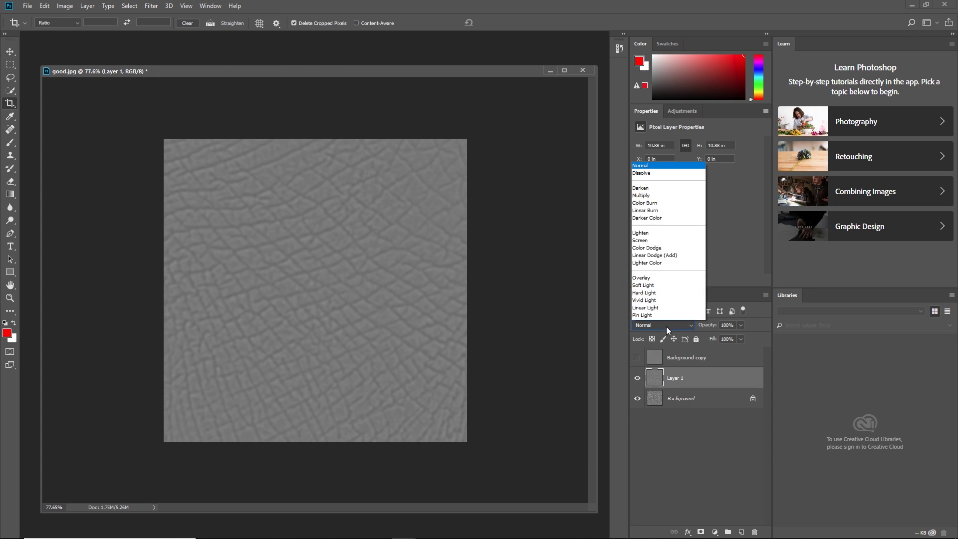
click(666, 196)
click(636, 378)
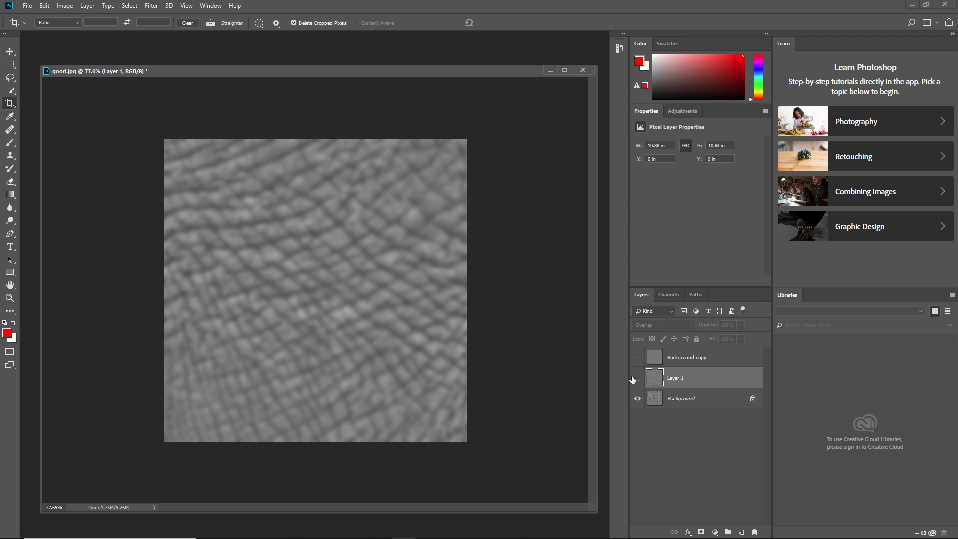
click(636, 378)
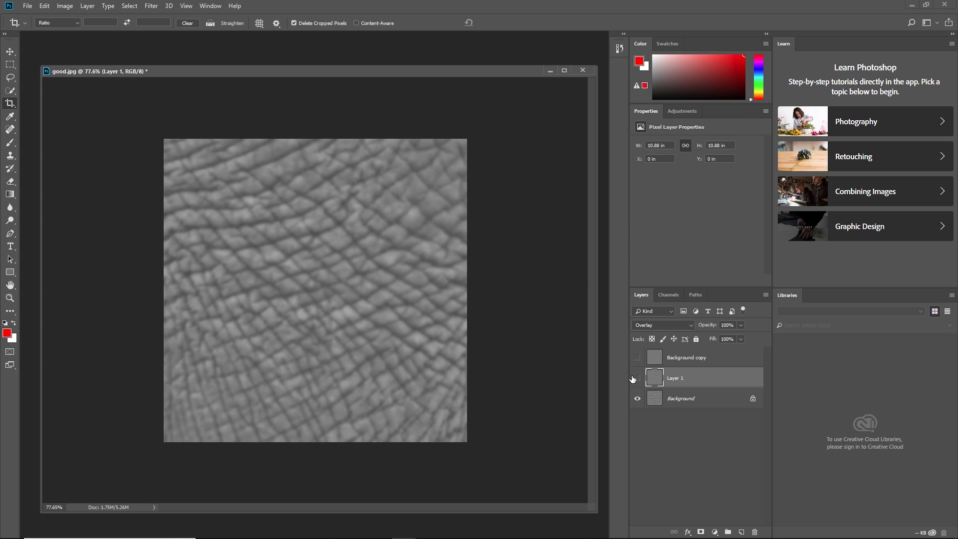
Show the Background copy layer and apply a Gaussian Blur with a radius of 2.9 pixels to it
click(637, 357)
click(657, 356)
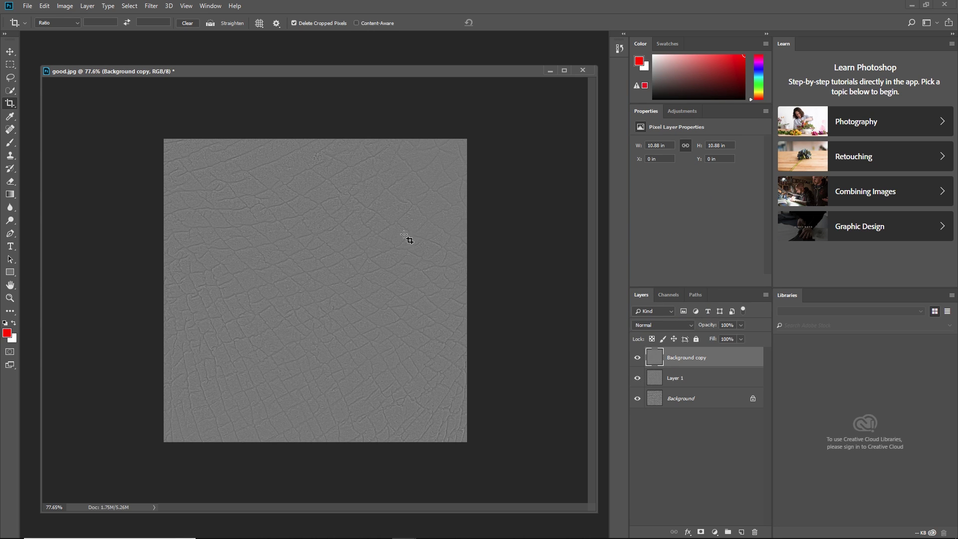
click(169, 6)
mouse_move(151, 7)
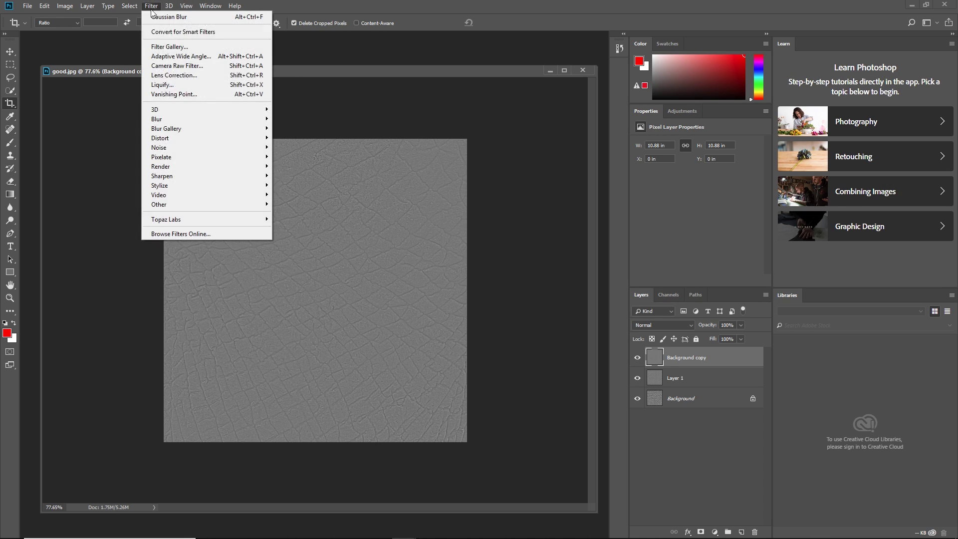
mouse_move(185, 119)
click(297, 157)
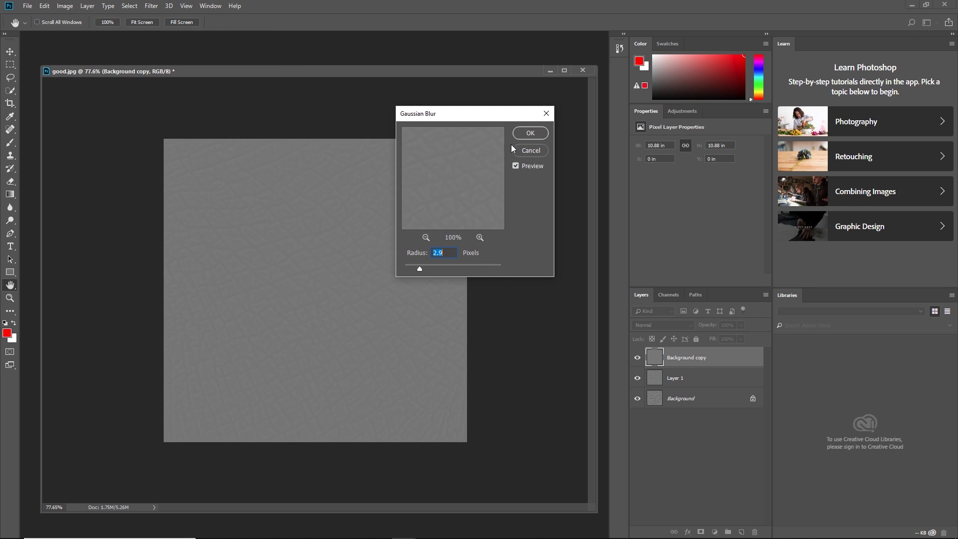
click(530, 133)
key(c)
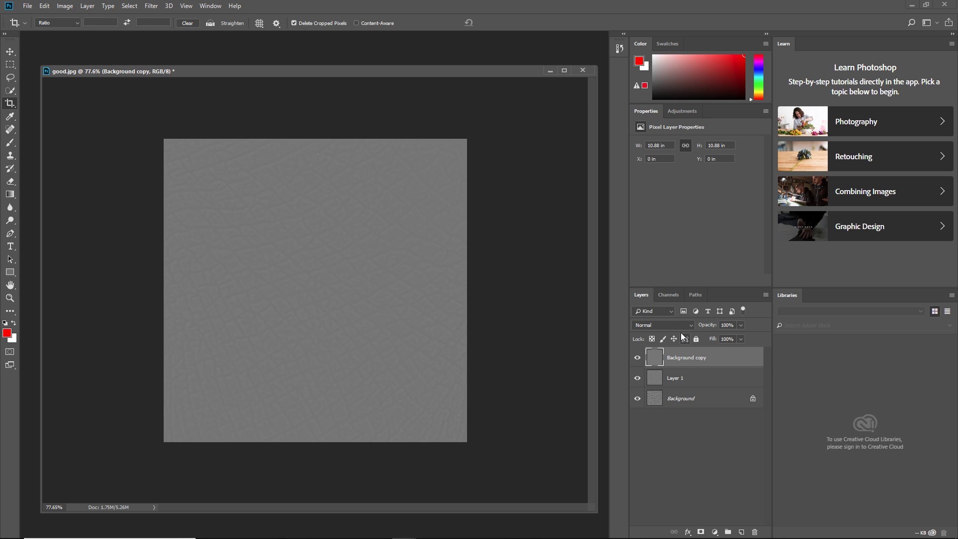
Set the Background copy's blend mode to Overlay and compare the fine folds up close with the layer hidden and shown
click(670, 325)
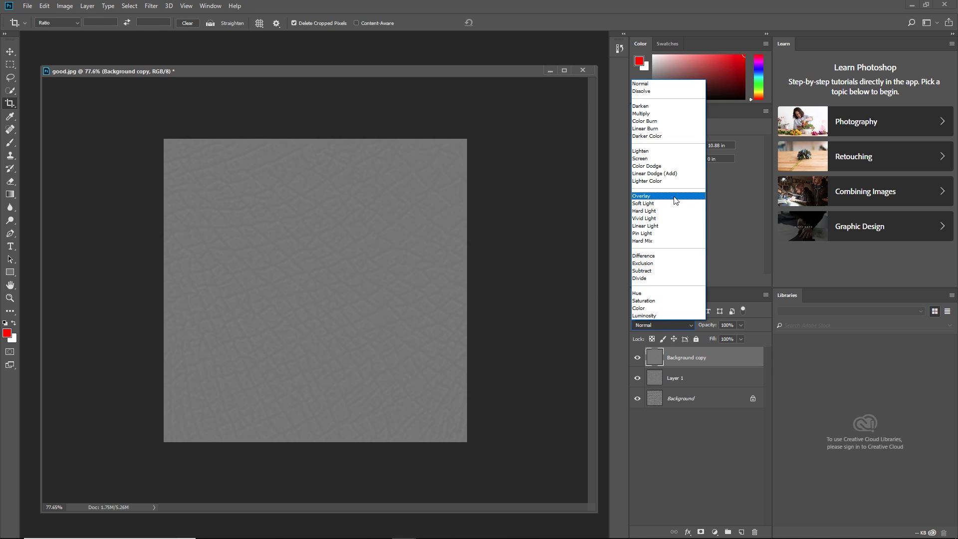
click(671, 196)
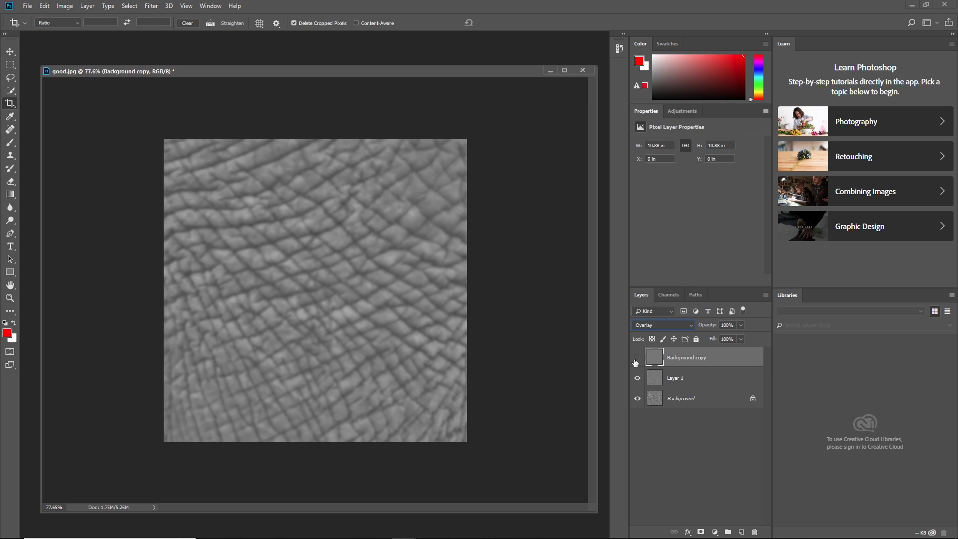
ctrl+drag(340, 251, 411, 258)
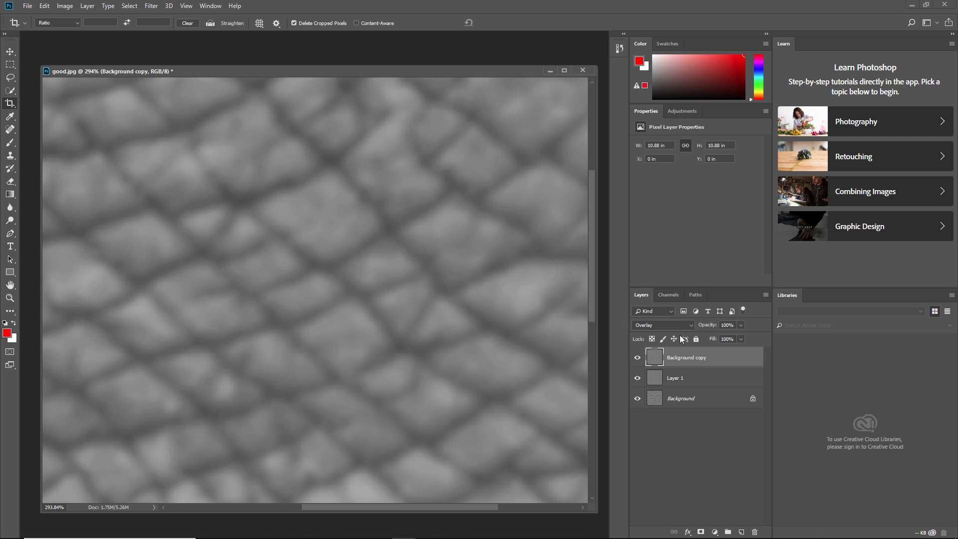
click(635, 359)
click(634, 360)
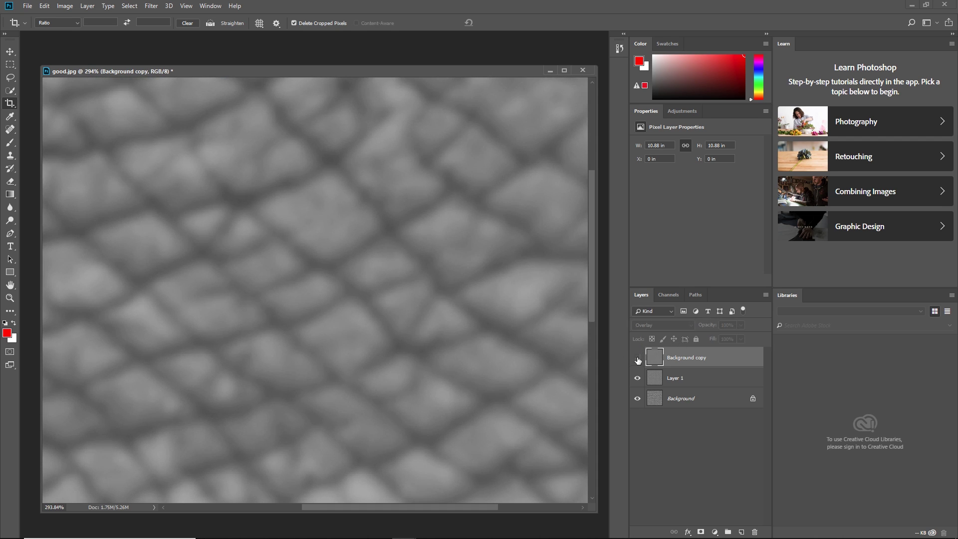
click(634, 359)
Examine what the Background, Layer 1 and Background copy each contribute to the skin detail by toggling their visibility
ctrl+drag(447, 331, 430, 331)
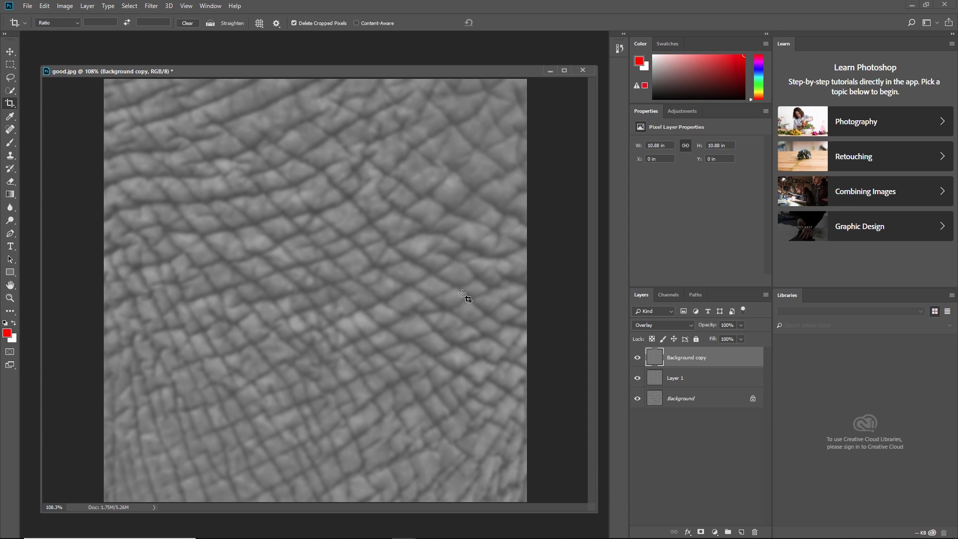
ctrl+drag(500, 284, 496, 284)
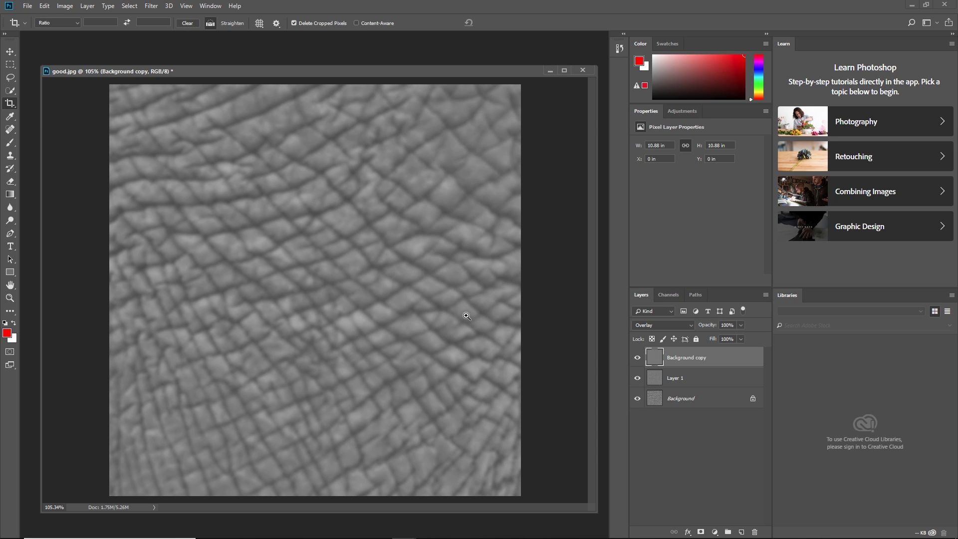
ctrl+drag(466, 314, 456, 319)
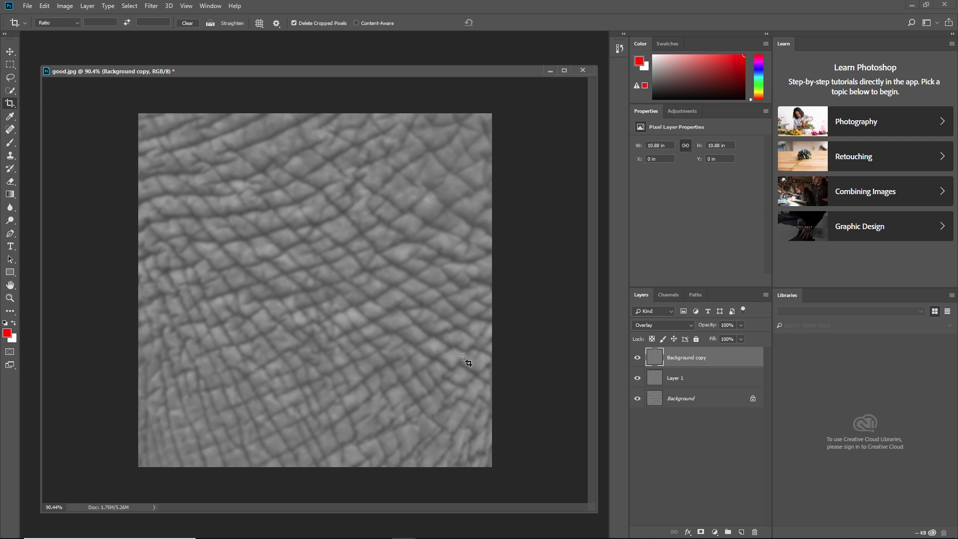
click(636, 379)
click(637, 358)
click(637, 357)
click(637, 358)
click(638, 358)
click(637, 359)
click(637, 359)
click(637, 377)
click(638, 398)
click(636, 399)
click(636, 377)
click(637, 378)
click(638, 359)
click(638, 358)
Add a Brightness/Contrast adjustment layer above the Background copy
click(711, 487)
click(714, 532)
click(738, 387)
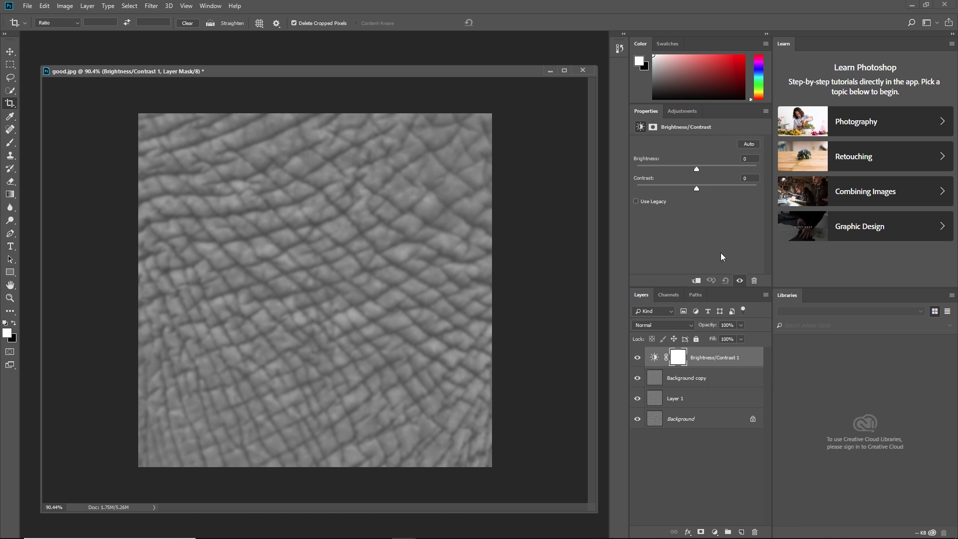
Set the adjustment layer's contrast to 97 and compare the full stack with the Background layer shown alone
drag(711, 189, 756, 186)
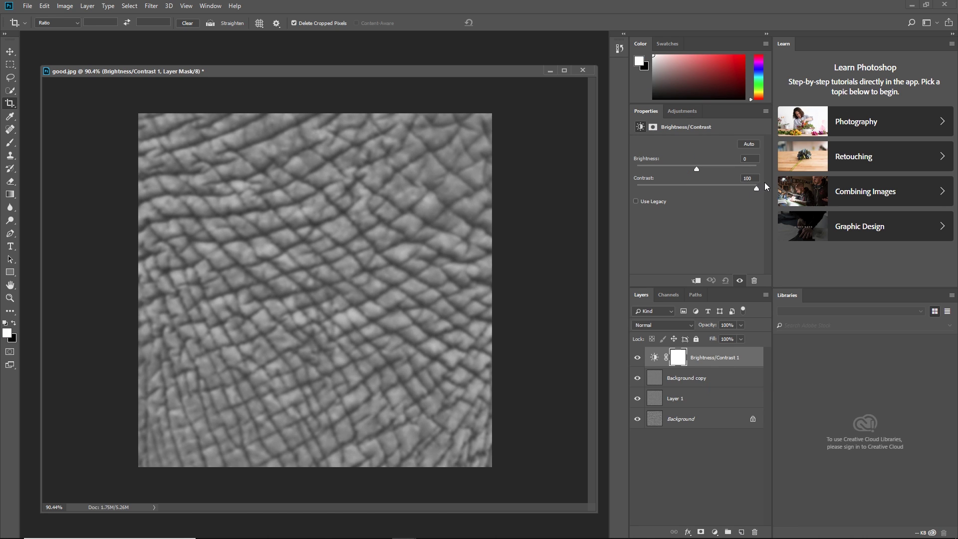
click(637, 419)
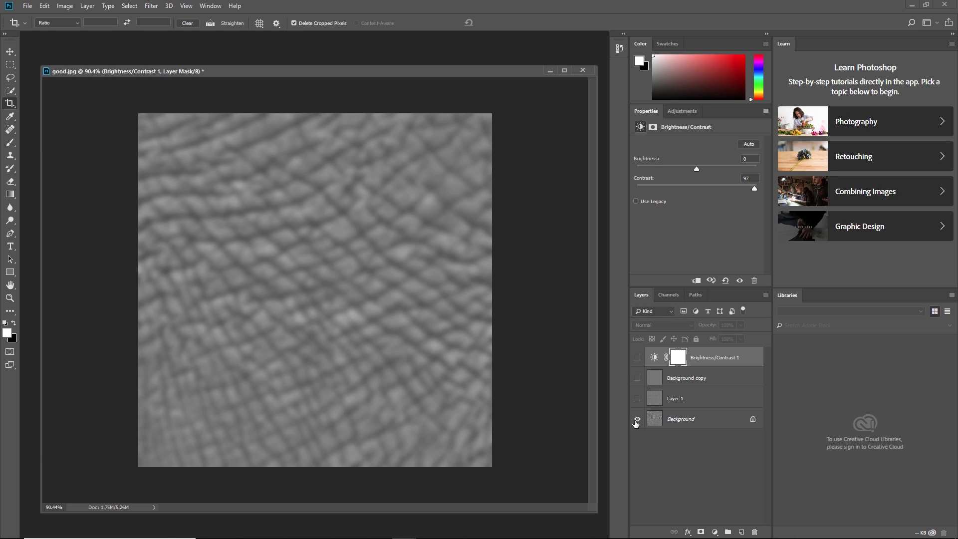
click(638, 420)
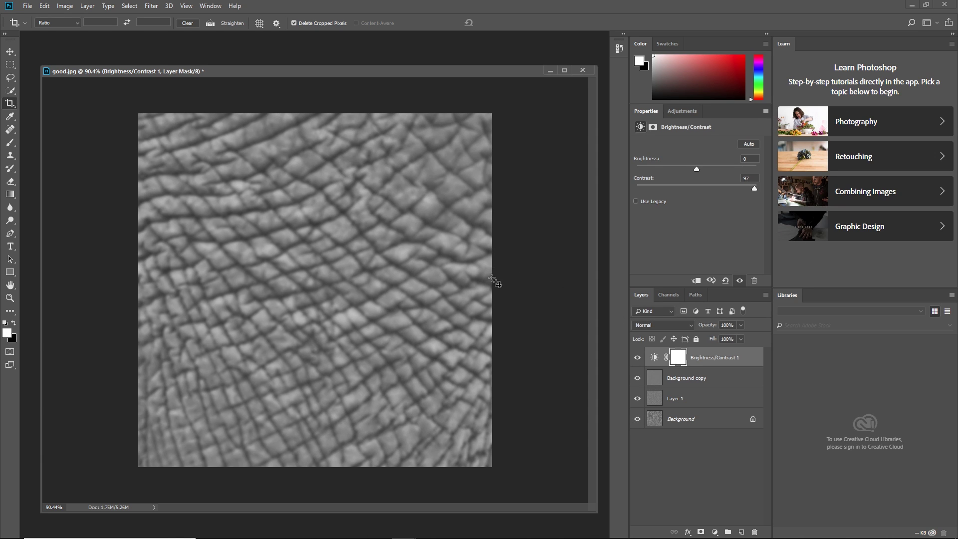
Switch to ZBrush and import the notBlurred image from the makingAlphas folder as an alpha
key(alt+Tab)
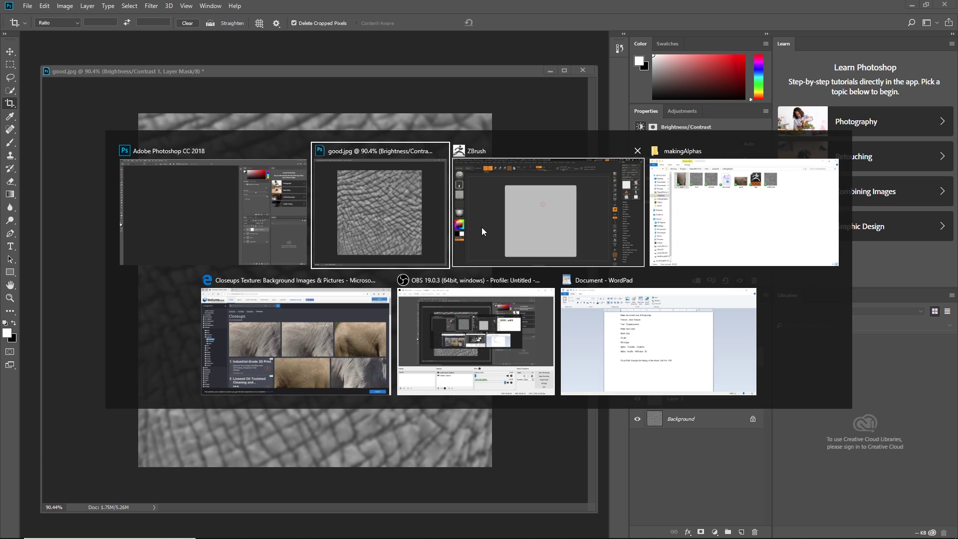
click(480, 226)
click(28, 191)
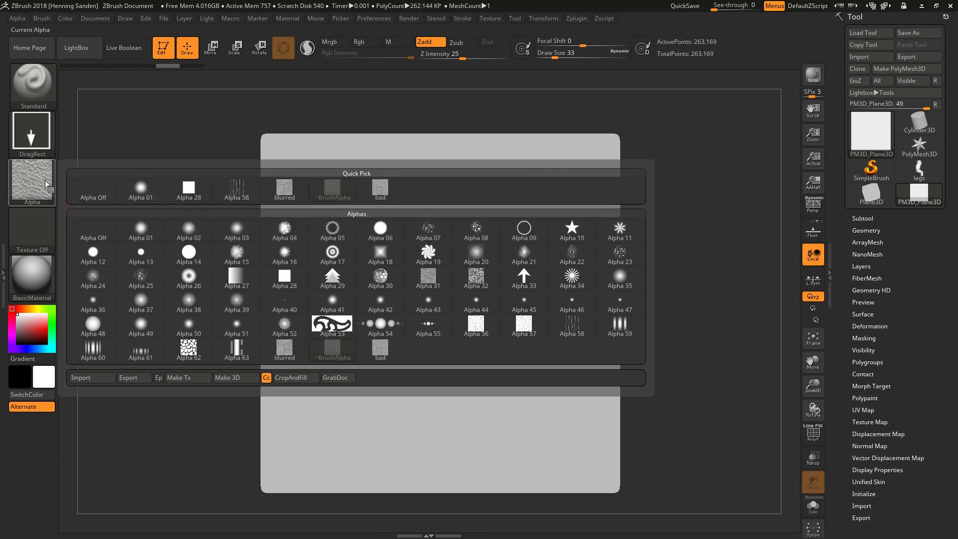
click(91, 377)
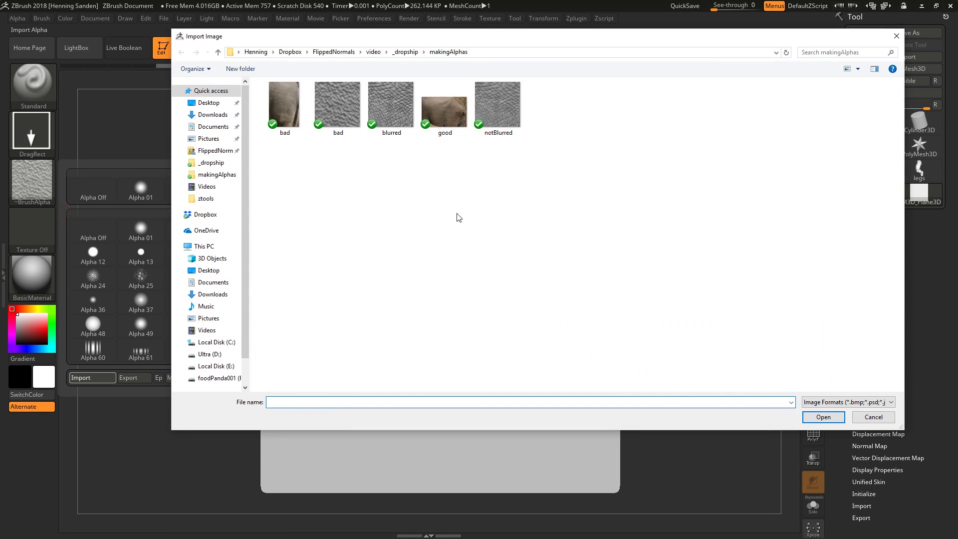
double_click(507, 94)
Stamp the notBlurred alpha large over the centre of the plane, try smoothing out its noise, and undo the smoothing
mouse_move(448, 320)
mouse_down()
mouse_move(468, 158)
mouse_move(502, 160)
mouse_up()
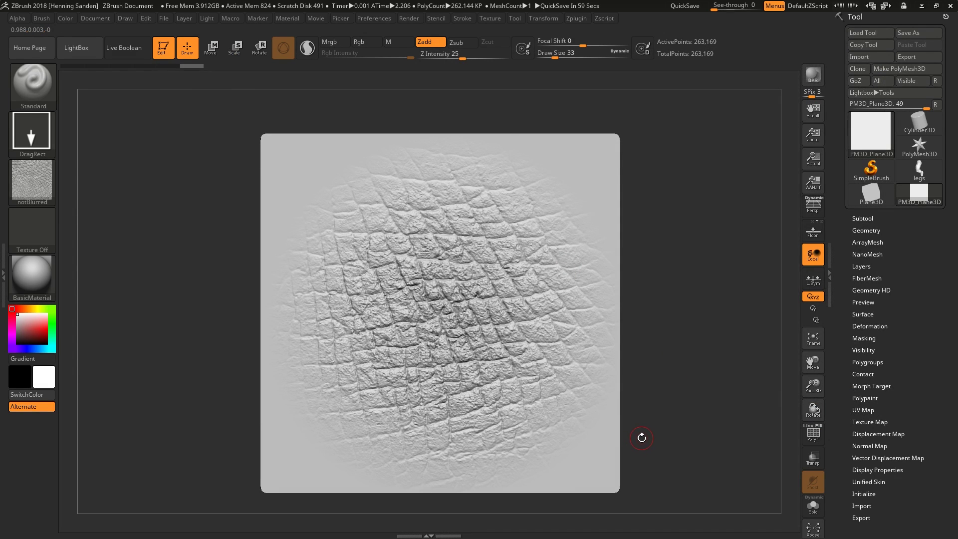
mouse_move(582, 356)
right_down()
mouse_move(491, 355)
mouse_move(525, 339)
mouse_move(534, 349)
right_up()
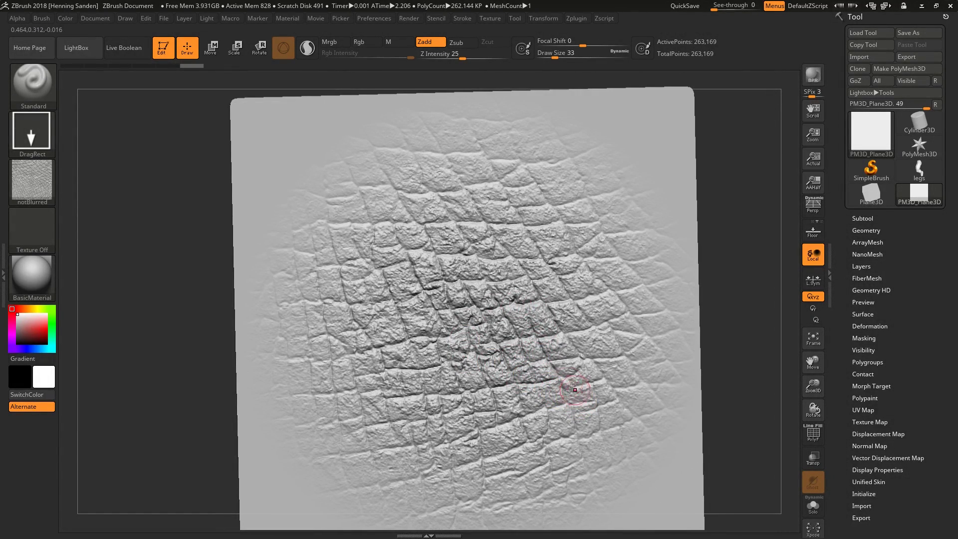
mouse_move(561, 345)
shift+mouse_down()
mouse_move(464, 249)
mouse_move(439, 282)
mouse_move(618, 379)
mouse_move(588, 374)
mouse_move(623, 295)
mouse_move(312, 353)
shift+mouse_up()
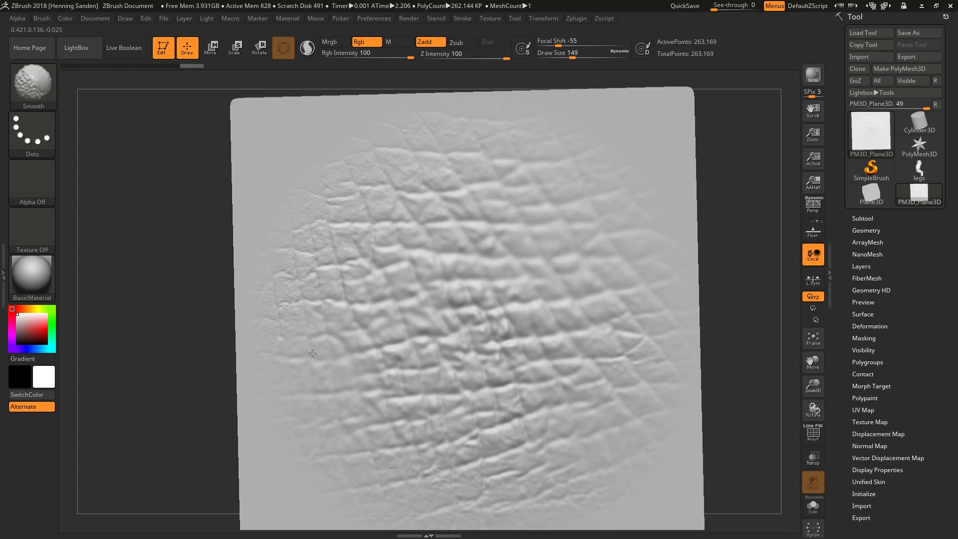
key(ctrl+z)
key(ctrl+z)
key(ctrl+z)
key(ctrl+z)
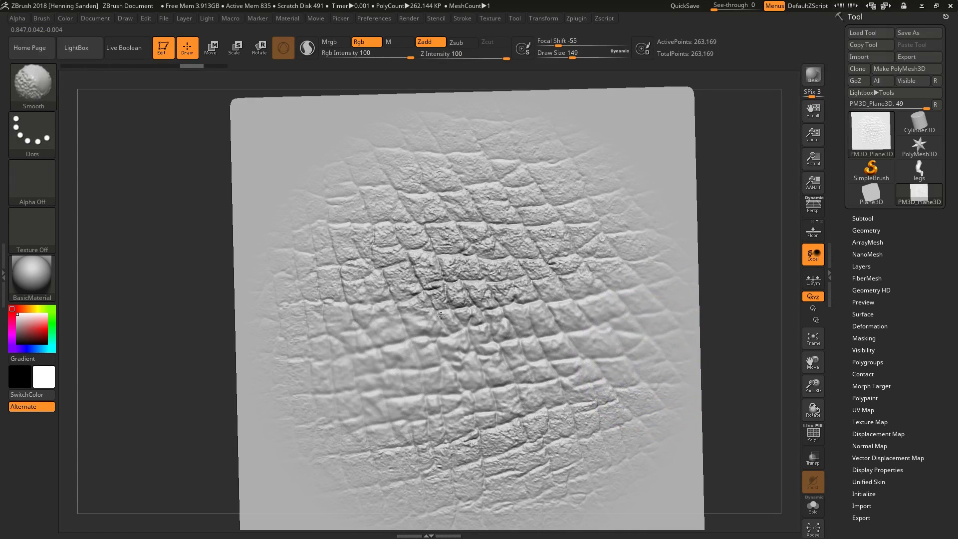
Smooth the stamped skin detail across the plane again, and undo both the smoothing and the notBlurred stamp
mouse_move(430, 125)
shift+mouse_down()
mouse_move(676, 441)
mouse_move(428, 424)
mouse_move(669, 173)
mouse_move(648, 319)
shift+mouse_up()
shift+drag(513, 200, 454, 236)
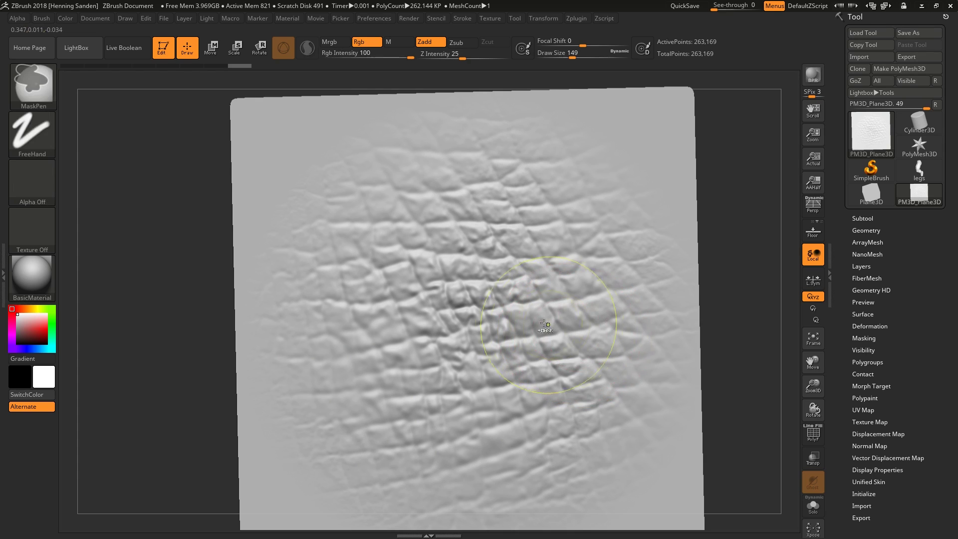
key(ctrl+z)
key(ctrl+z)
ctrl+right_drag(543, 309, 544, 312)
shift+right_drag(544, 311, 547, 314)
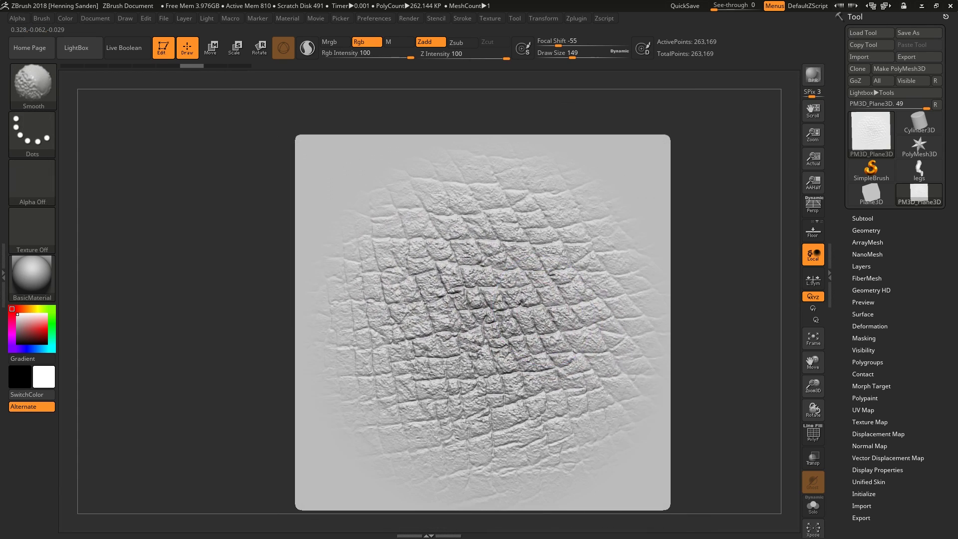
key(ctrl+z)
Select the blurred alpha and stamp it large over the centre of the plane for comparison
click(32, 181)
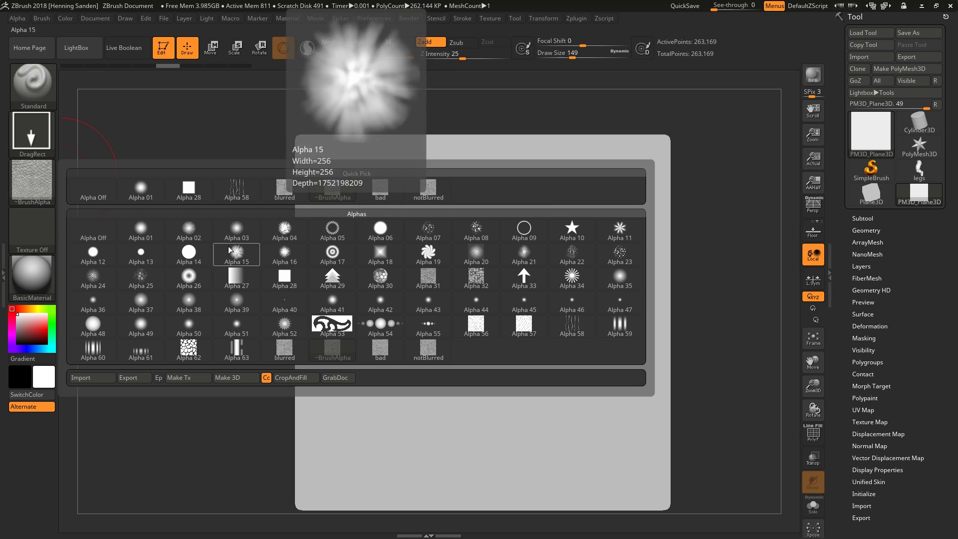
click(287, 196)
mouse_move(523, 318)
mouse_down()
mouse_move(534, 235)
mouse_move(581, 143)
mouse_up()
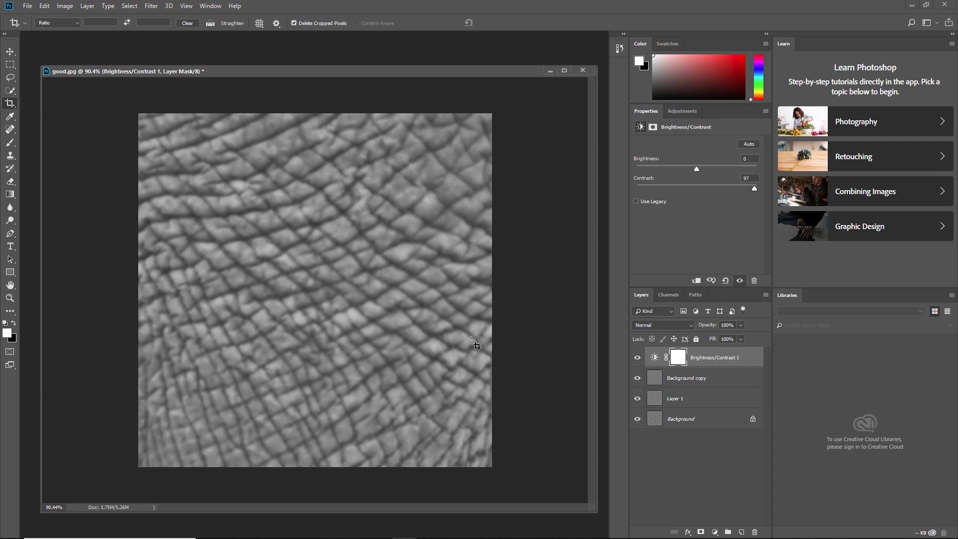
Switch back to Photoshop and examine what Brightness/Contrast 1, Background copy and Layer 1 contribute by toggling their visibility
alt+scroll(444, 325, down, 3)
alt+scroll(444, 325, up, 1)
click(636, 359)
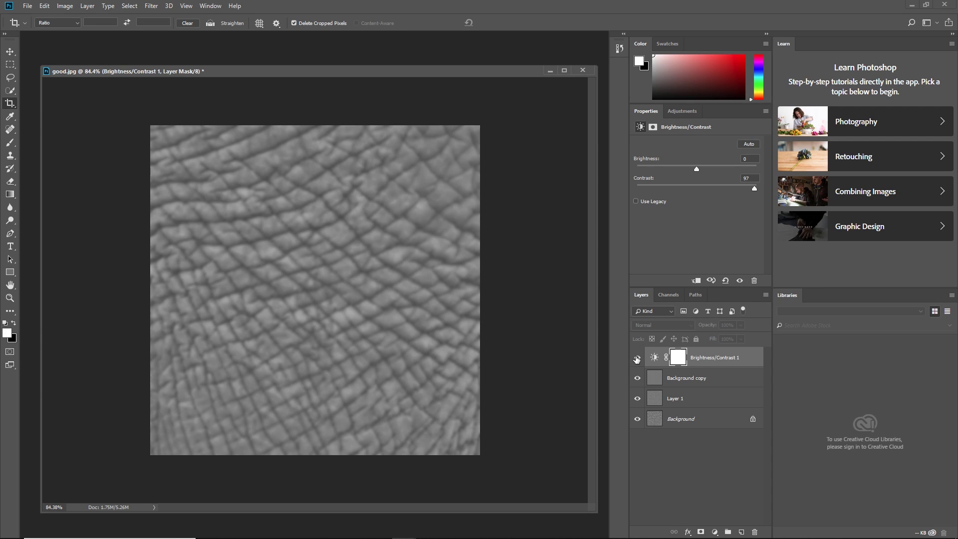
click(636, 359)
click(637, 378)
click(637, 398)
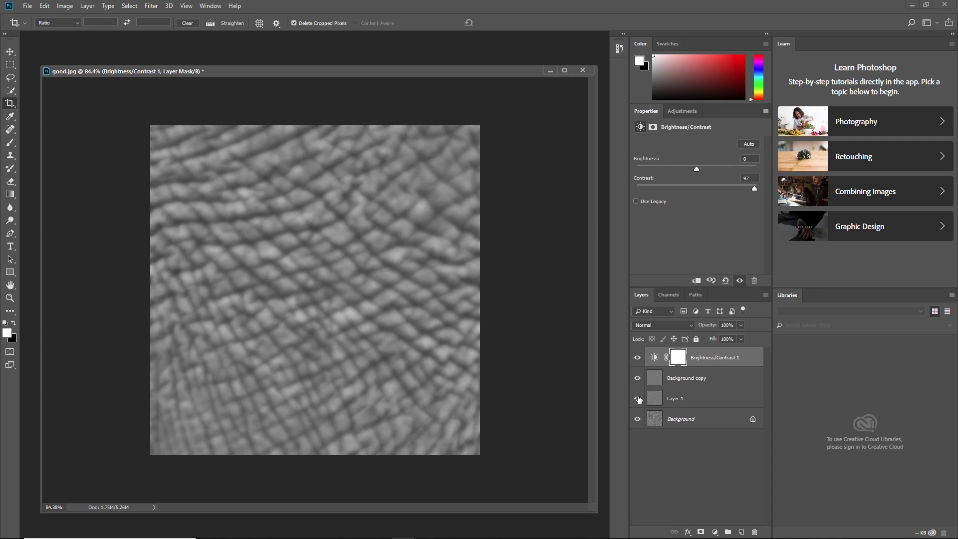
click(637, 398)
click(670, 402)
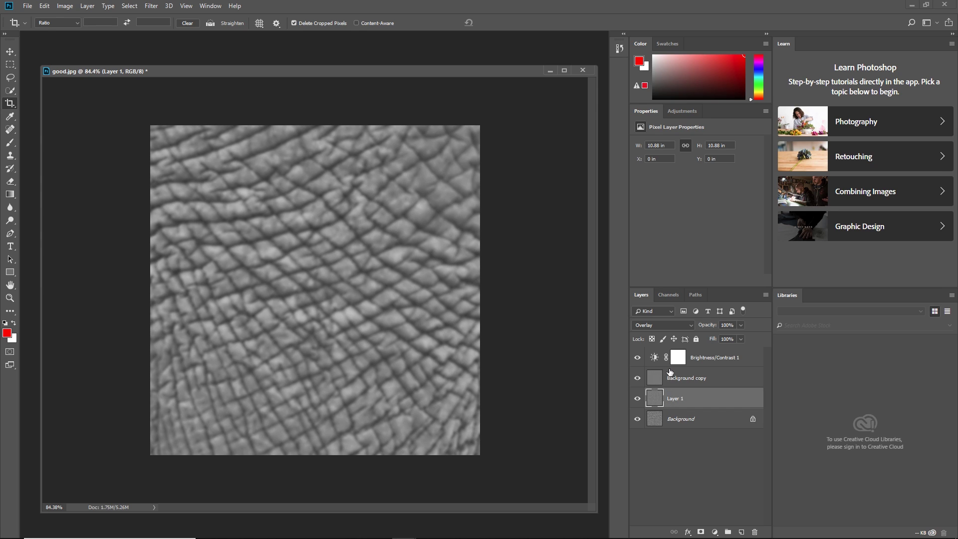
click(685, 361)
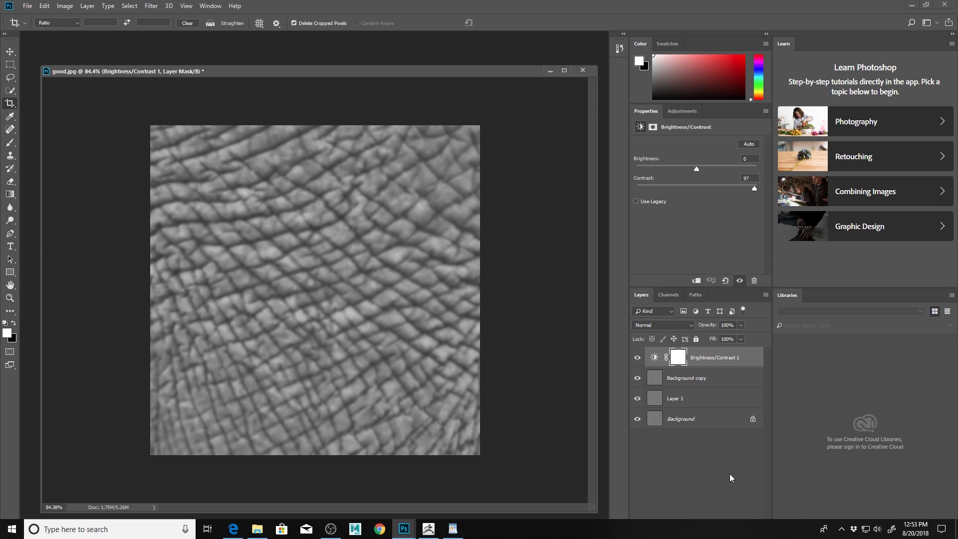
Add a new layer above Brightness/Contrast 1 and brush sample white highlights and a long black crease onto the skin
click(729, 490)
click(740, 532)
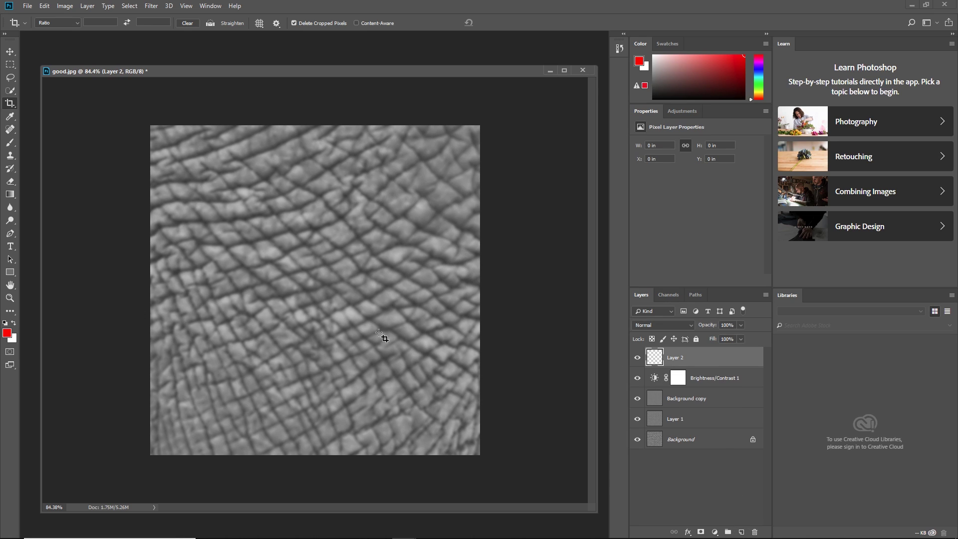
key(b)
key(d)
key(x)
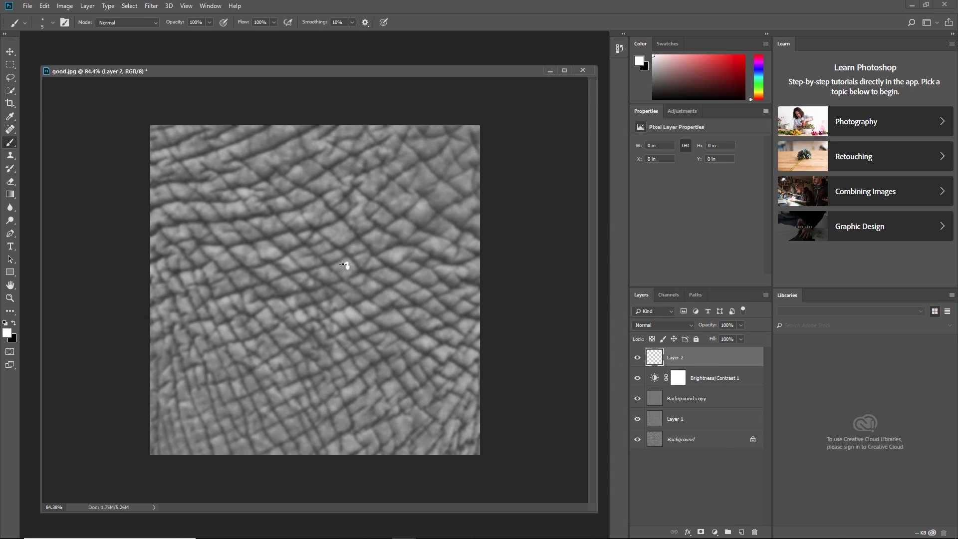
key(x)
mouse_move(358, 258)
mouse_down()
mouse_move(322, 286)
mouse_move(238, 305)
mouse_up()
key(ctrl+z)
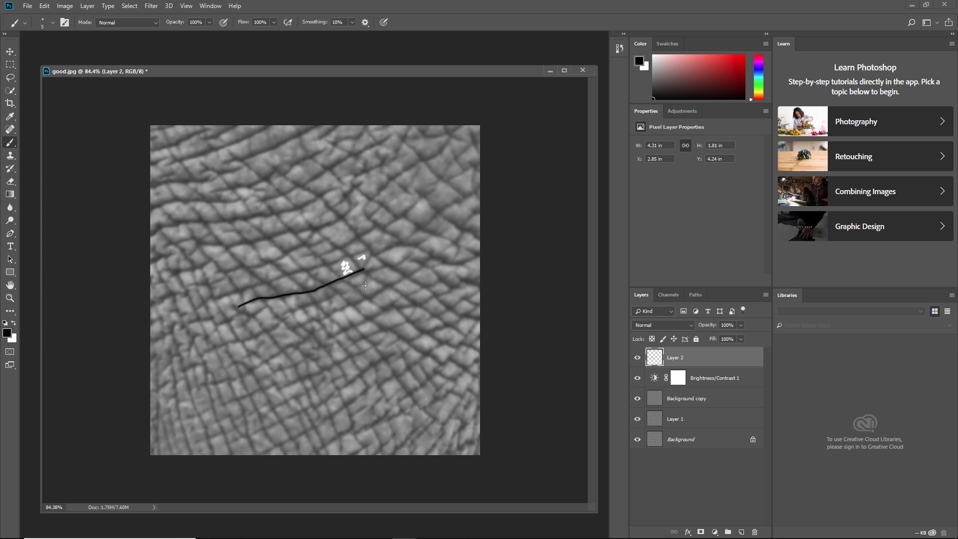
Paint additional black creases and small white highlights around the first strokes, and delete the painted layer
key(x)
key(x)
drag(375, 222, 361, 233)
drag(422, 285, 372, 255)
key(x)
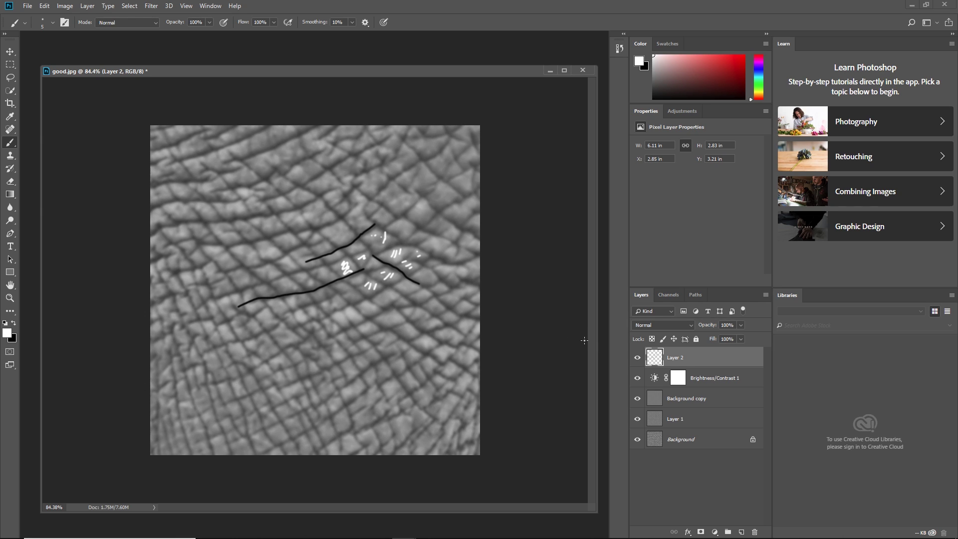
key(Delete)
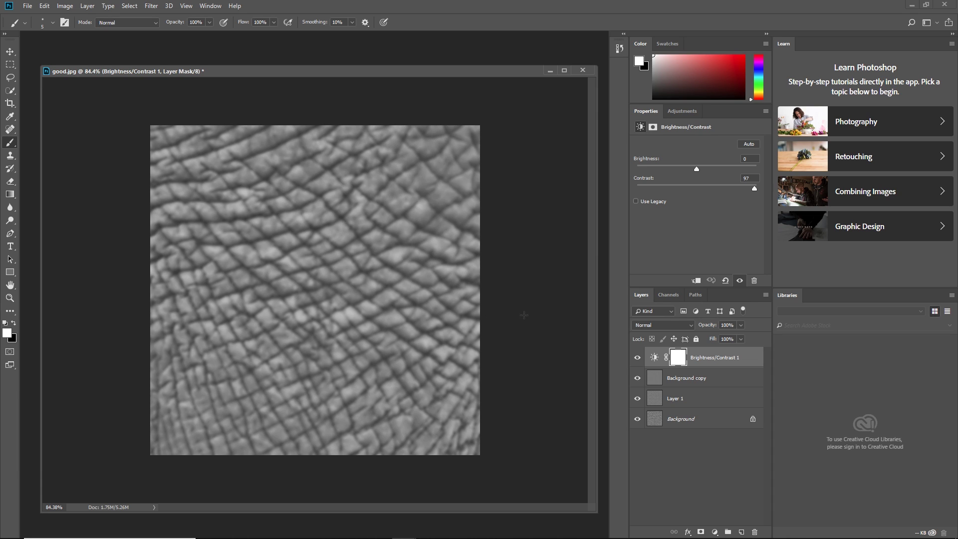
Add a new top layer, paint three white curves following a possible fold flow, and undo the strokes
key(ctrl+shift+alt+n)
mouse_move(329, 242)
mouse_down()
mouse_move(271, 307)
mouse_move(299, 373)
mouse_move(233, 344)
mouse_up()
drag(220, 322, 233, 217)
drag(255, 162, 391, 235)
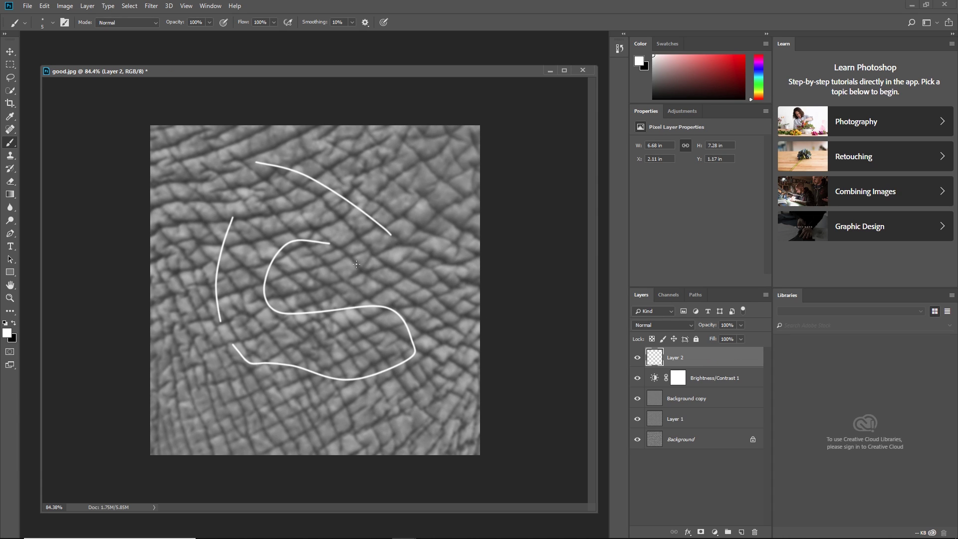
key(ctrl+z)
key(ctrl+z)
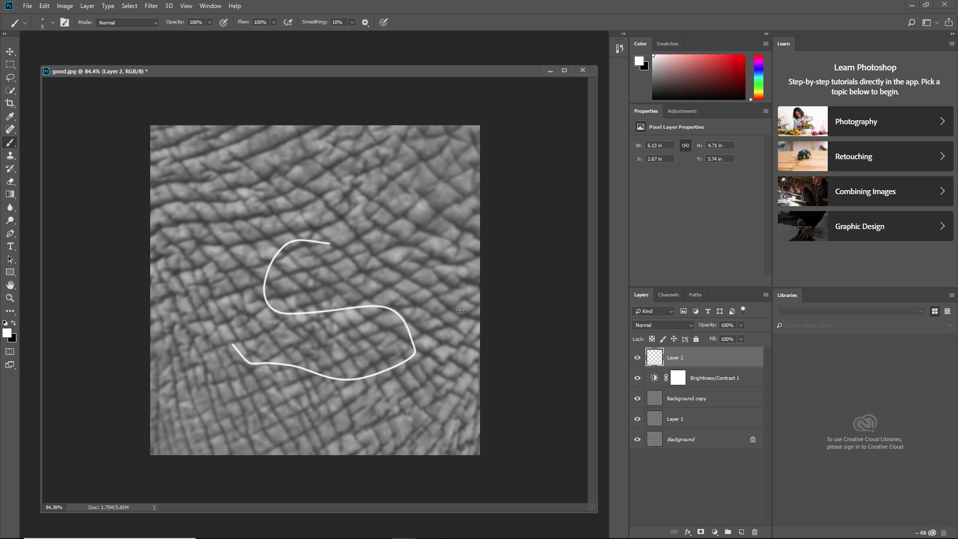
key(ctrl+z)
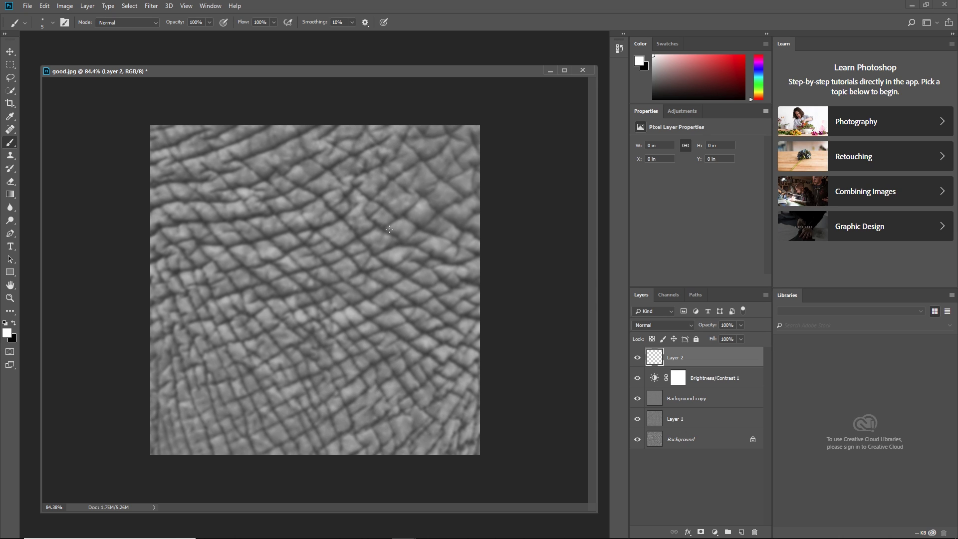
Save the alpha as a PNG copy named alpha01_base in the makingAlphas folder
key(z)
right_click(372, 242)
click(396, 261)
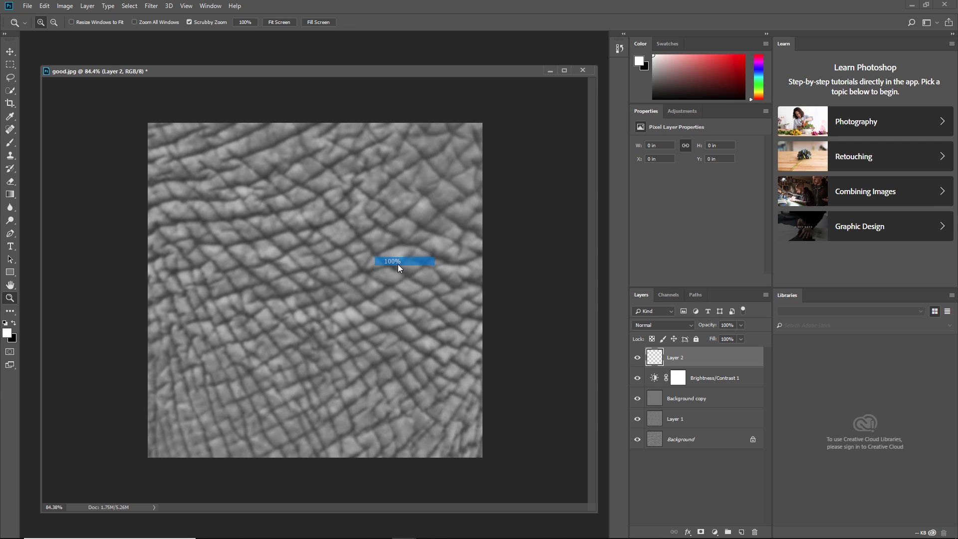
key(ctrl+shift+s)
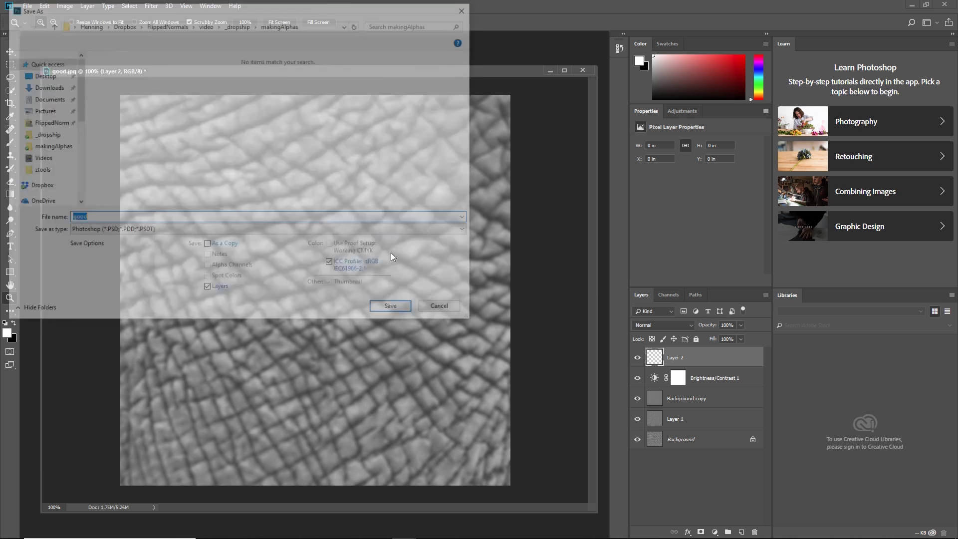
click(344, 229)
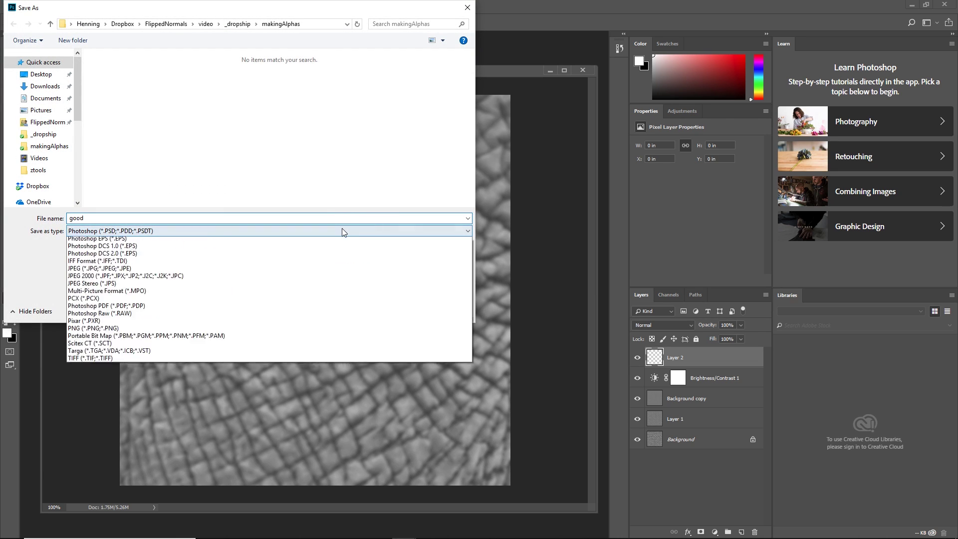
click(216, 368)
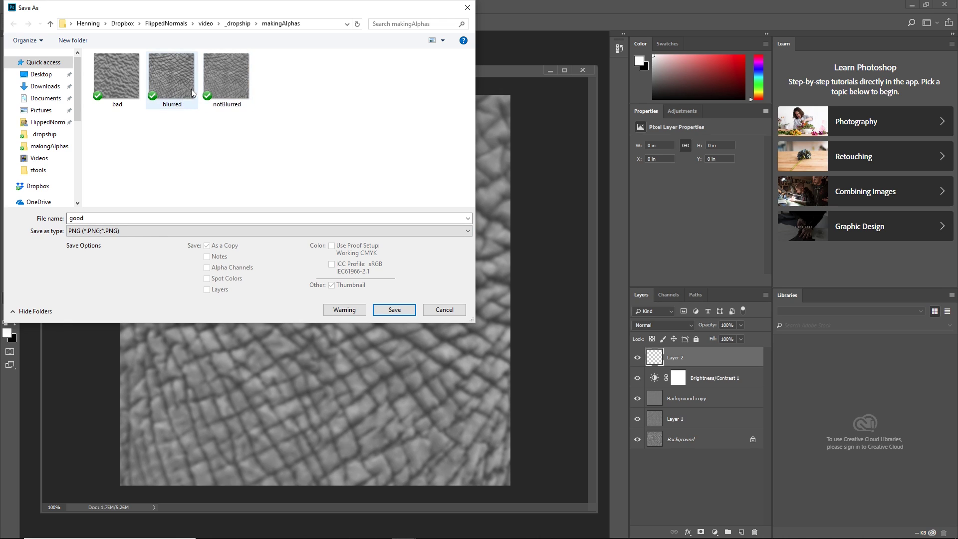
click(145, 215)
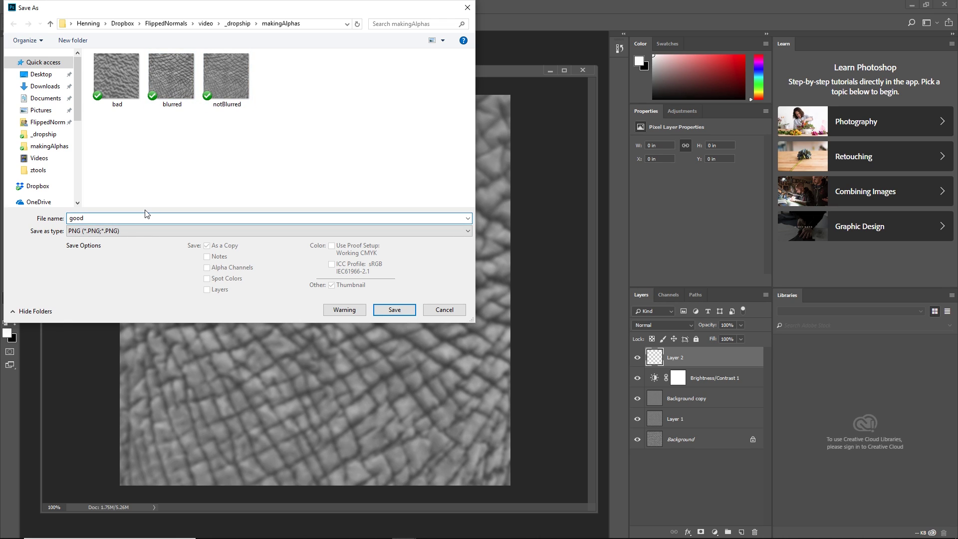
key(BackSpace)
key(BackSpace)
key(BackSpace)
key(BackSpace)
key(Return)
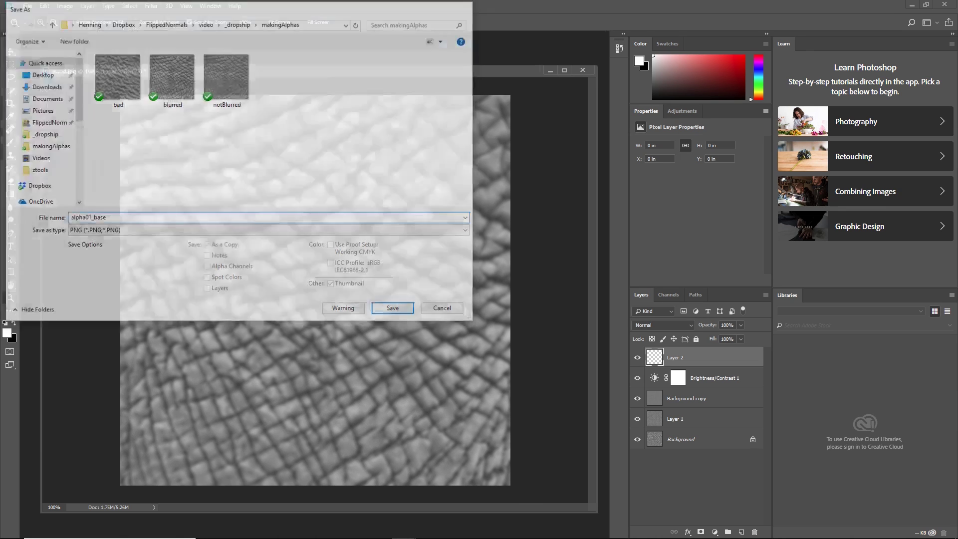
click(533, 165)
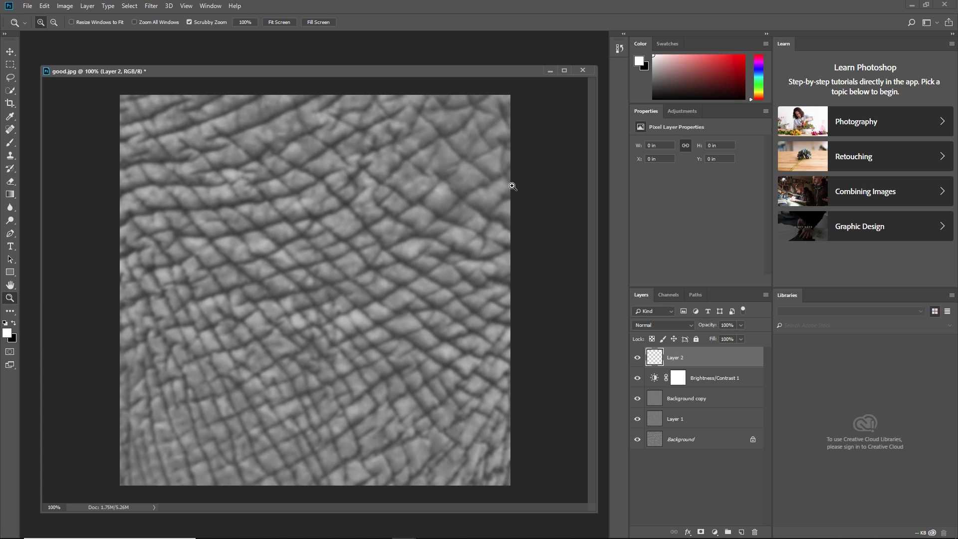
Check the skin image's size with its dimensions shown in pixels, and leave the size settings without resizing
drag(443, 283, 441, 286)
right_click(440, 286)
click(392, 255)
key(ctrl+alt+i)
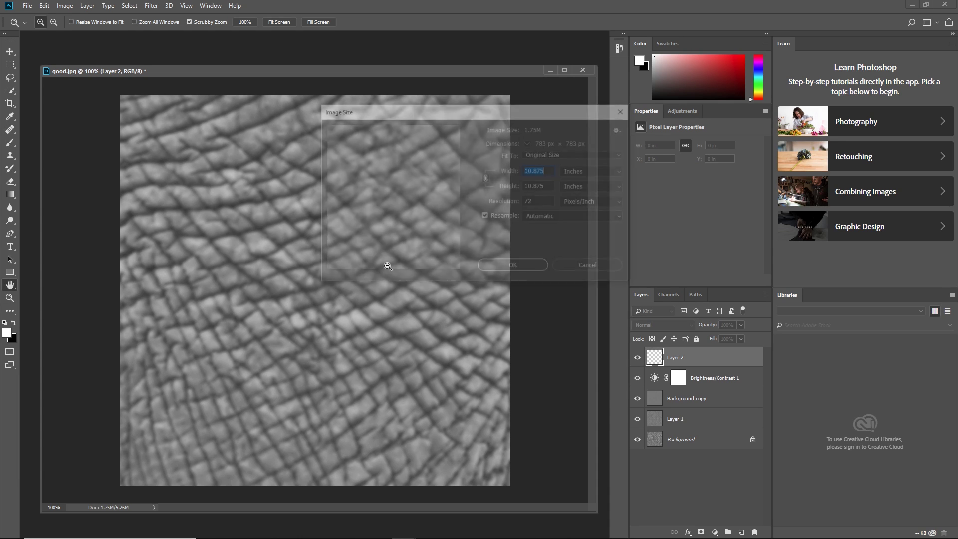
click(589, 175)
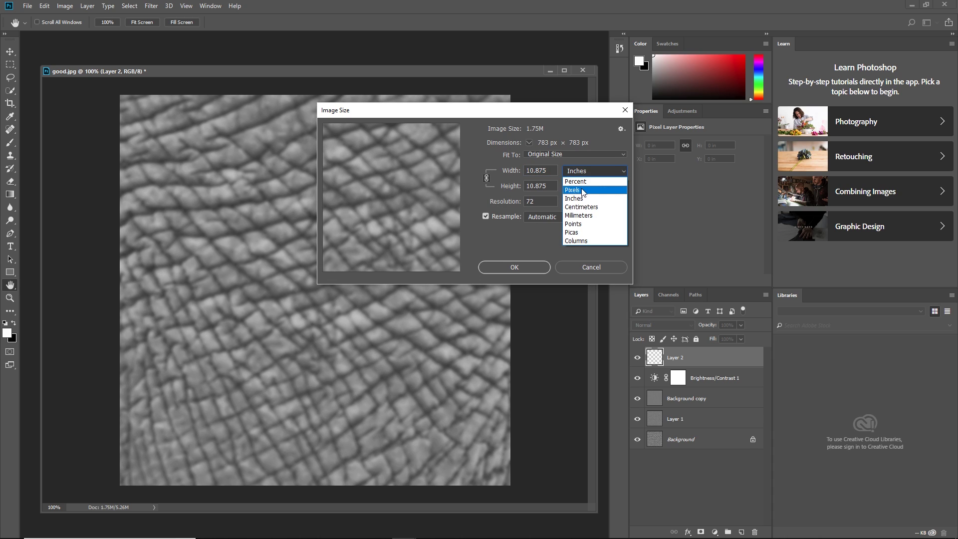
click(581, 190)
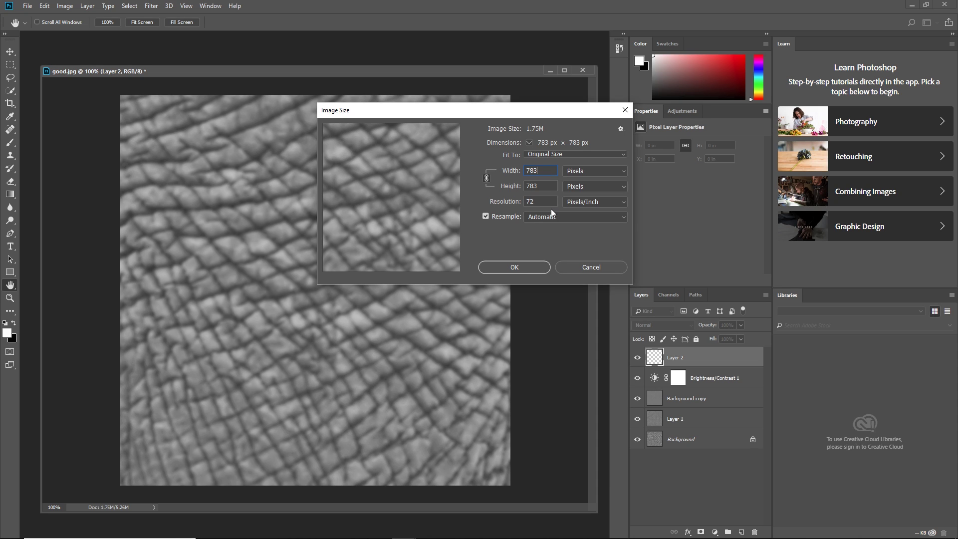
click(578, 264)
key(z)
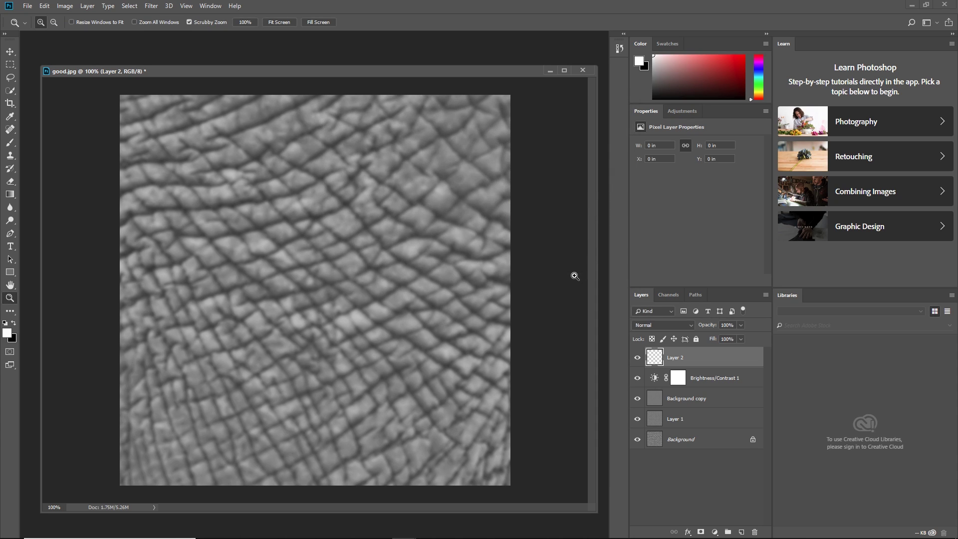
Try a square crop over the central area of the skin image and cancel it
drag(507, 271, 458, 277)
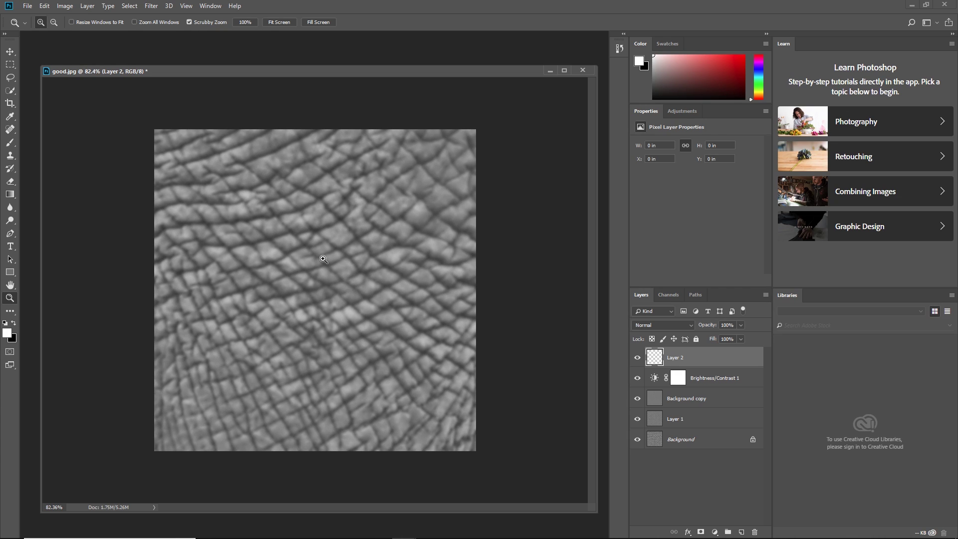
key(c)
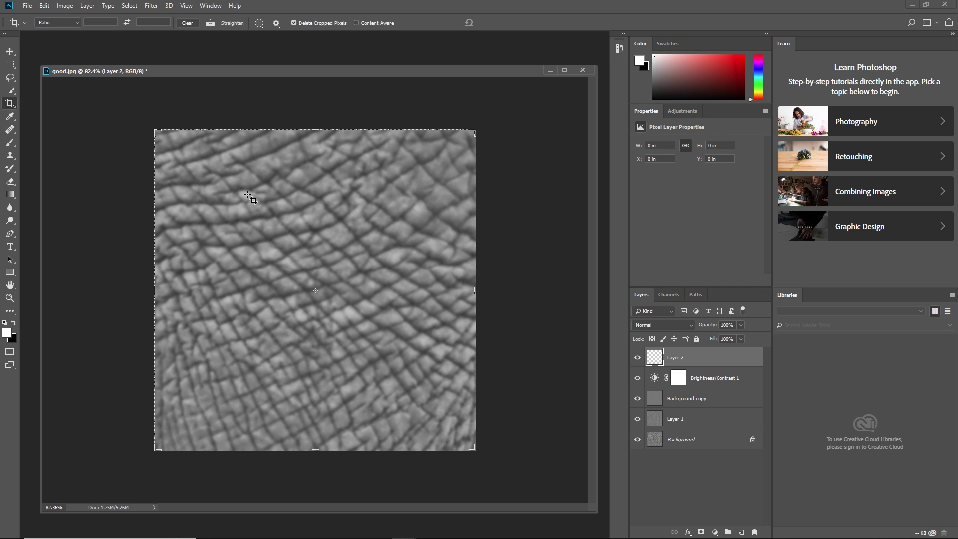
drag(255, 197, 380, 316)
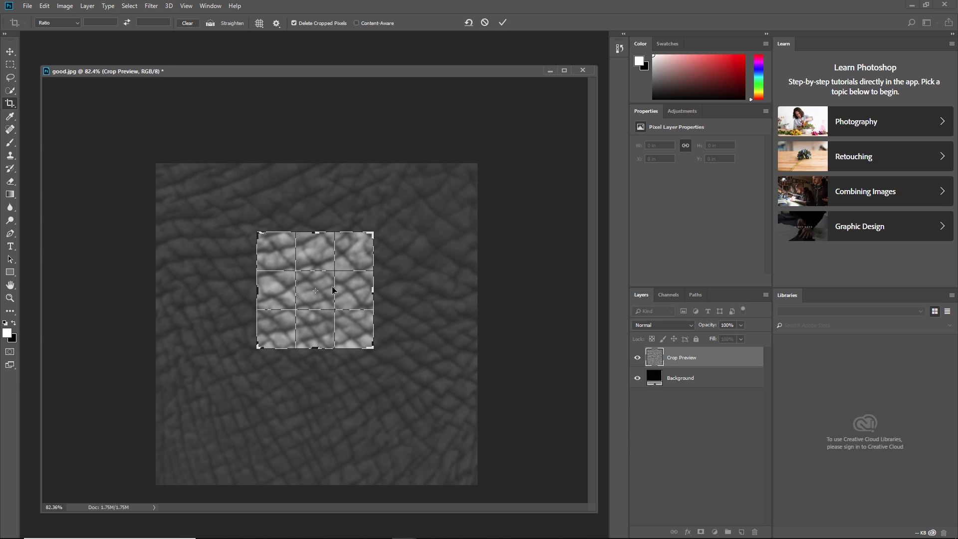
key(Escape)
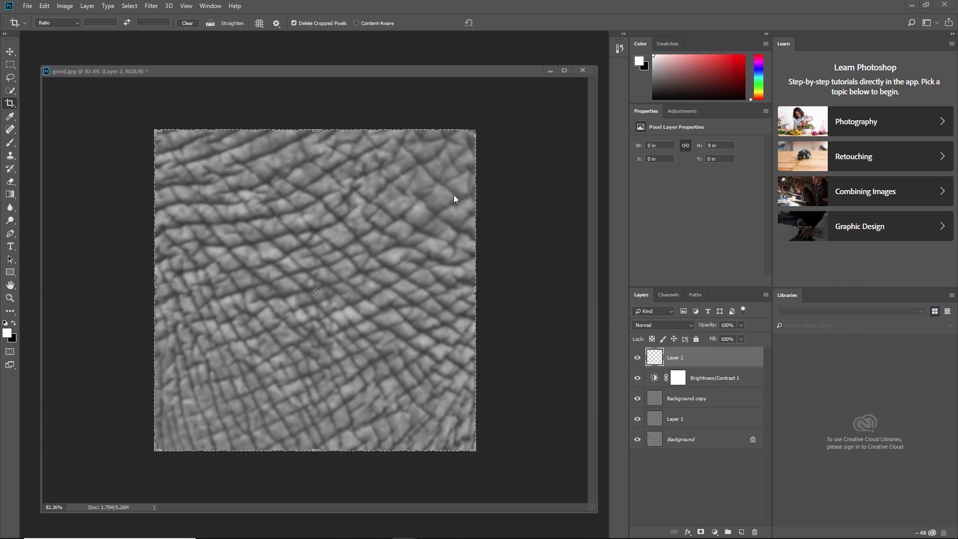
Switch to ZBrush and undo the skin alpha strokes on the plane
key(alt+Tab)
click(474, 205)
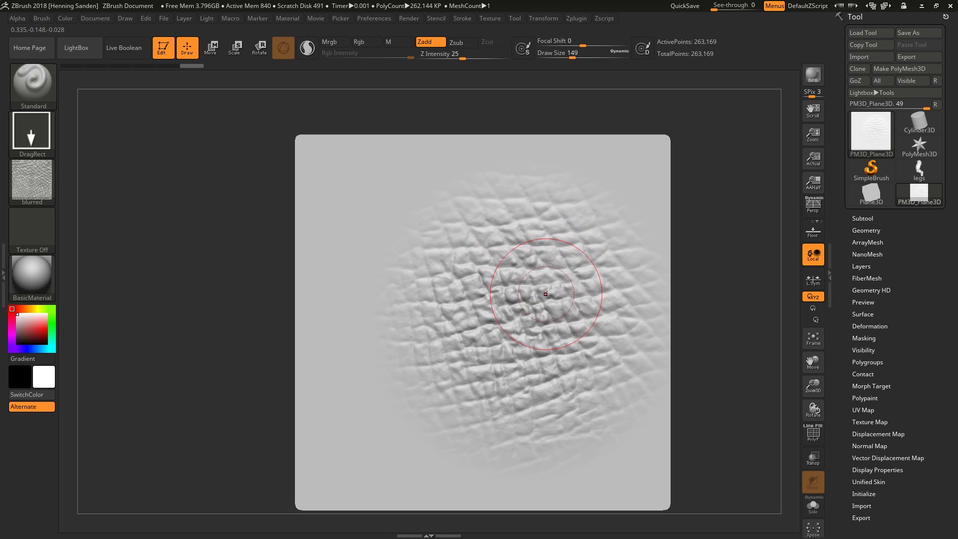
key(f)
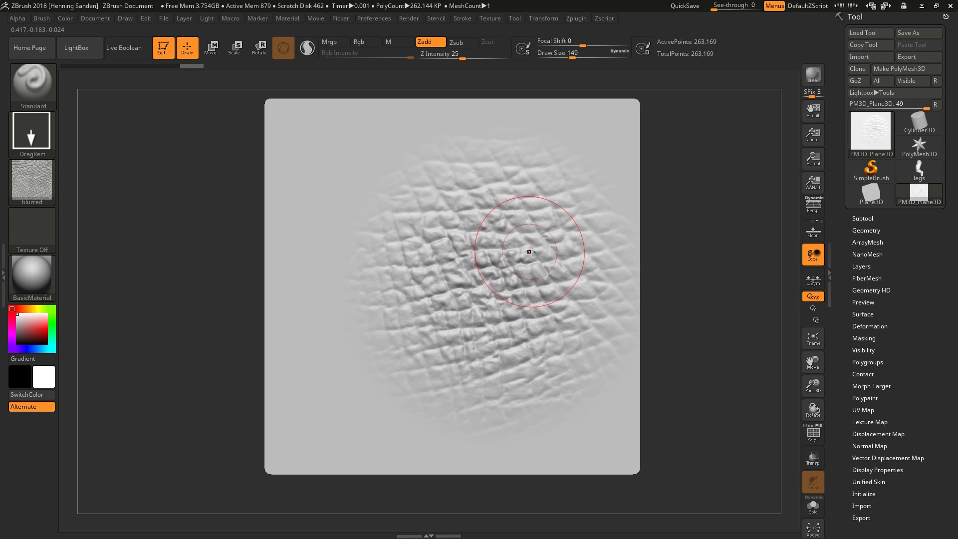
key(ctrl+z)
key(ctrl+z)
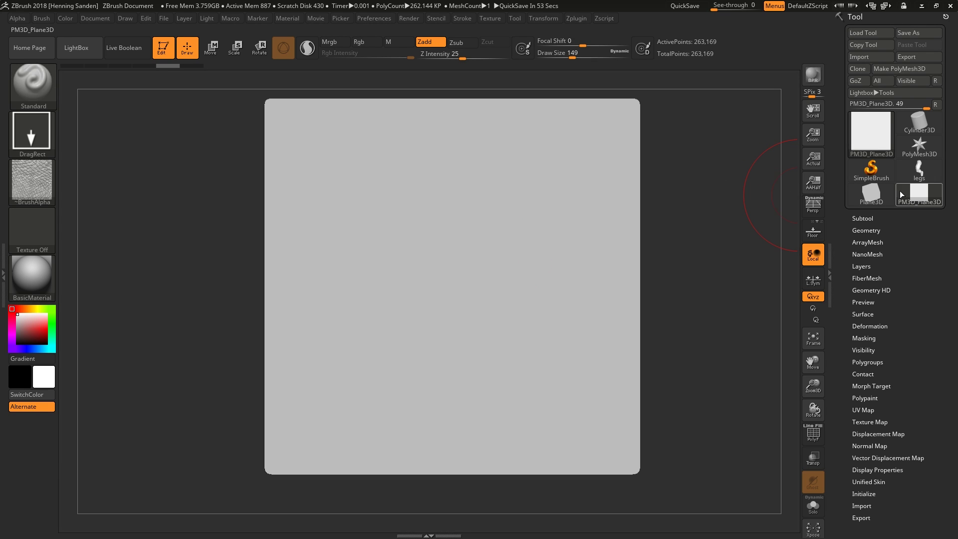
Select the Plane3D primitive, show its polyframe, and convert it to a PolyMesh3D
mouse_move(896, 155)
click(872, 191)
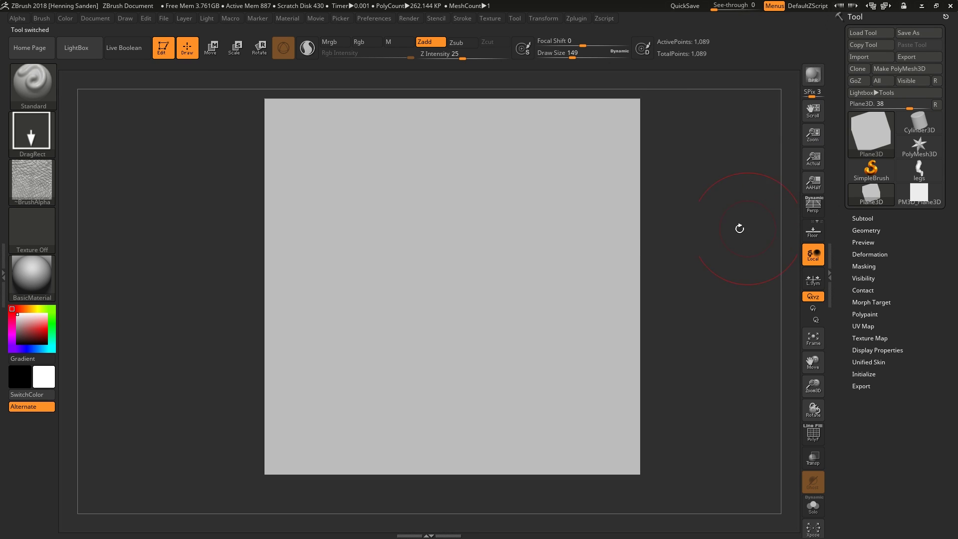
click(861, 201)
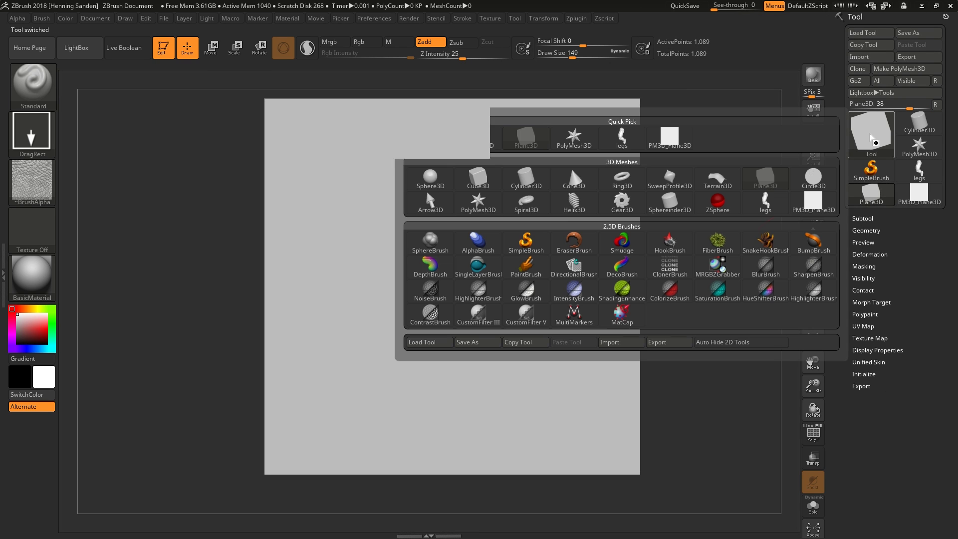
click(763, 186)
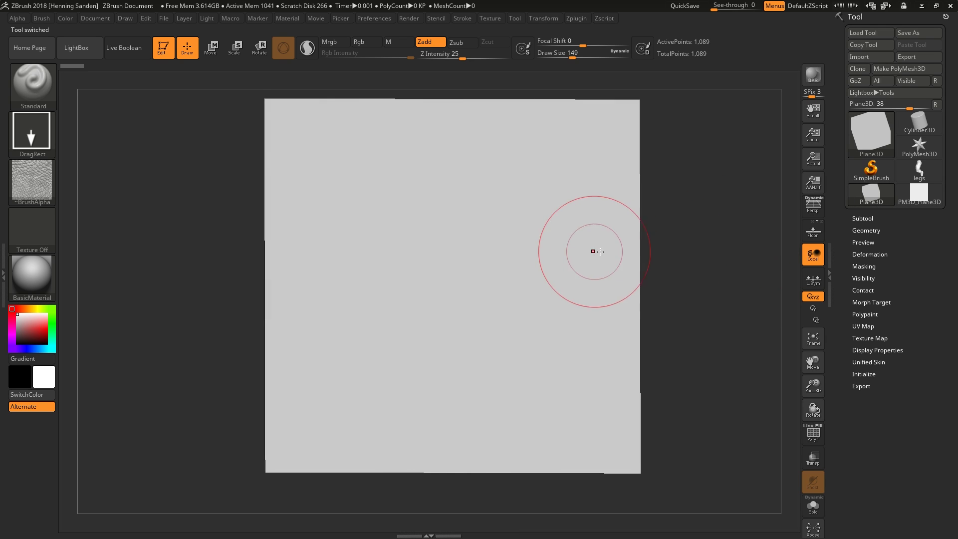
key(shift+f)
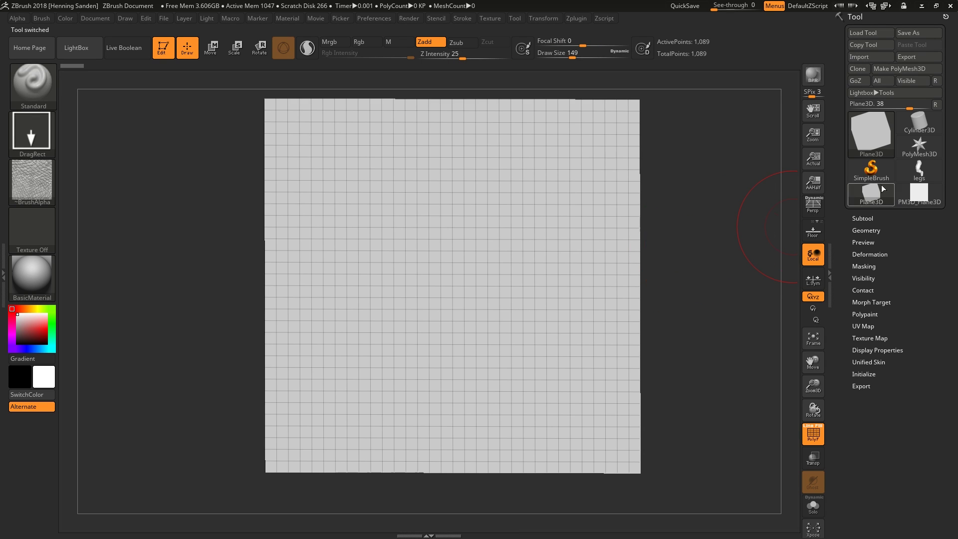
click(915, 71)
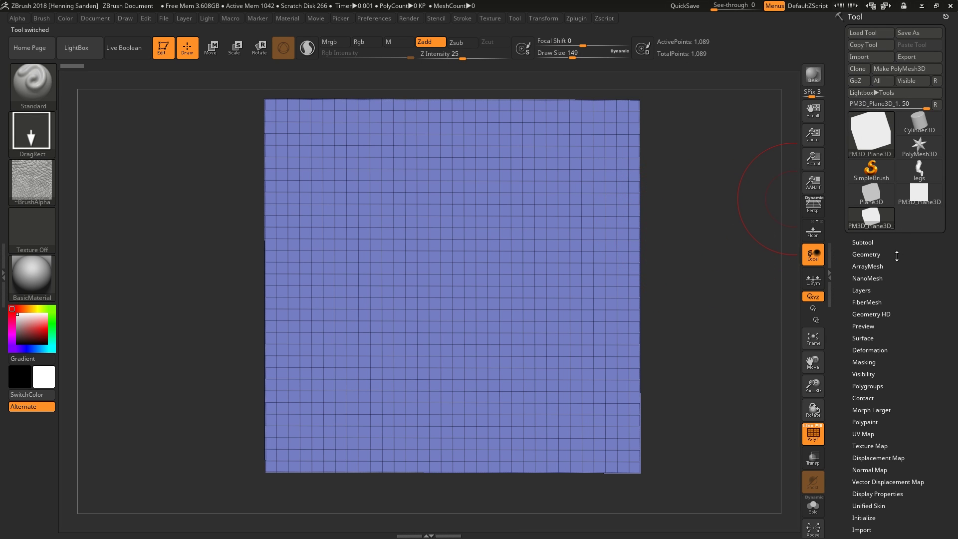
Turn off subdivision smoothing in the plane's geometry settings and divide the mesh four times to subdivision level 5
click(865, 254)
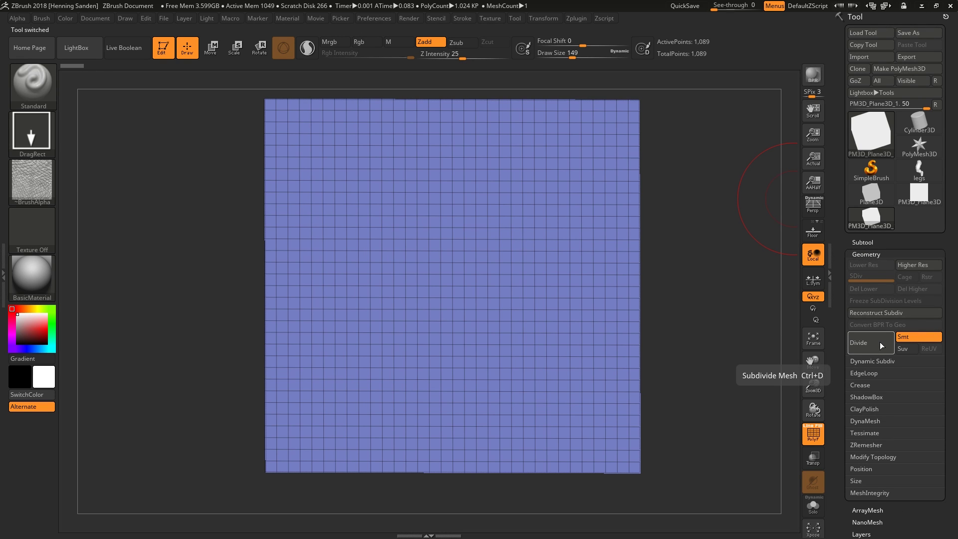
click(906, 336)
key(ctrl+d)
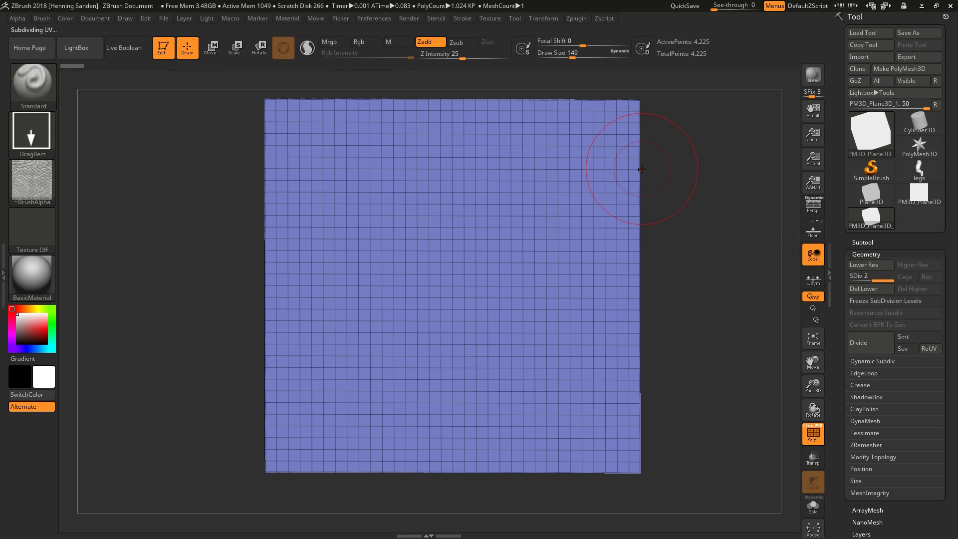
key(ctrl+d)
key(ctrl+d)
key(ctrl+d)
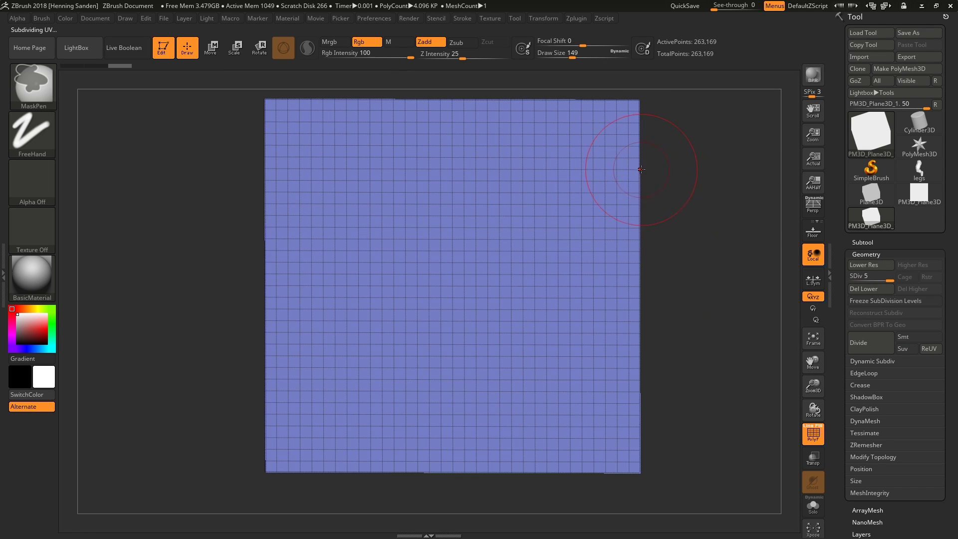
Hide the polyframe and divide the plane once more to subdivision level 6
key(shift+f)
mouse_move(618, 129)
alt+right_down()
mouse_move(579, 230)
mouse_move(583, 247)
alt+right_up()
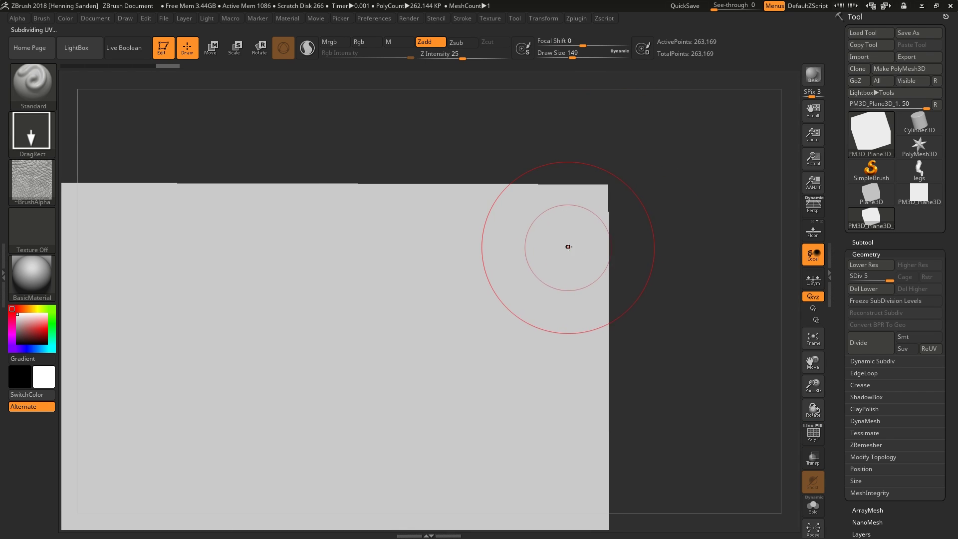
drag(494, 301, 646, 208)
key(ctrl+z)
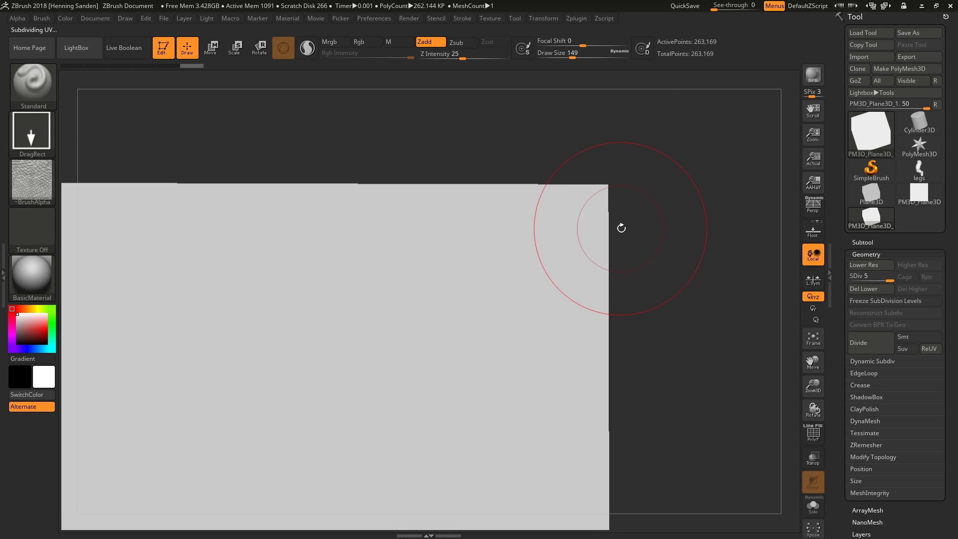
key(ctrl+d)
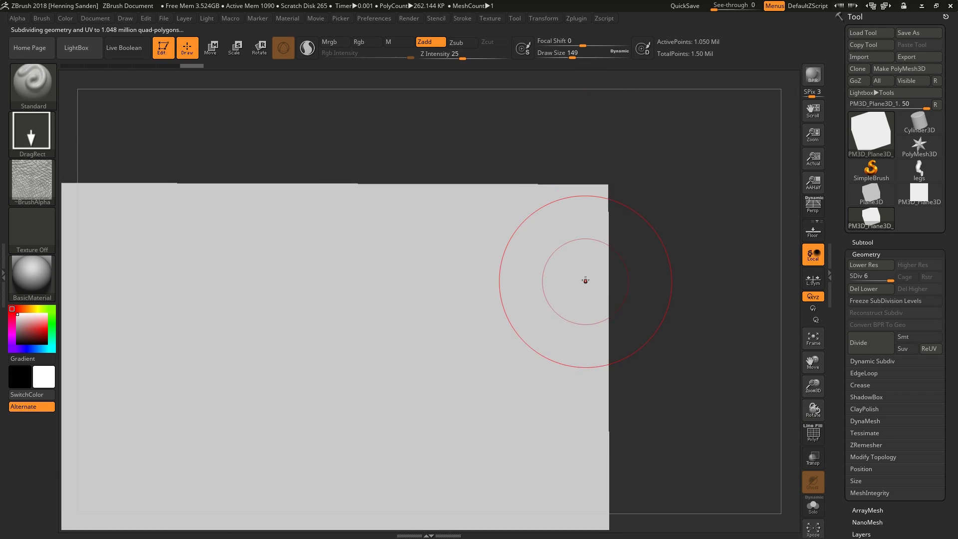
key(f)
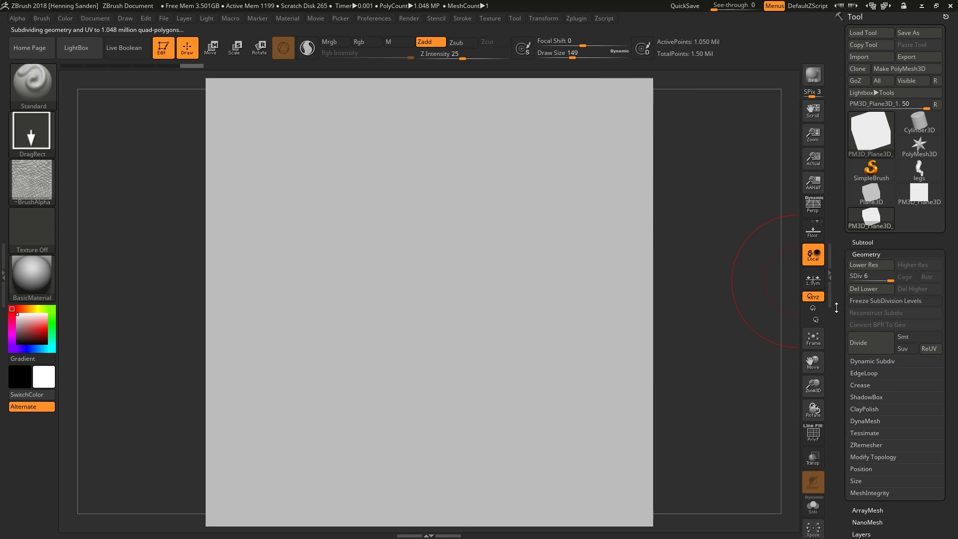
Look through the plane's tool settings and examine its Displacement Map and Texture Map options
scroll(836, 308, down, 3)
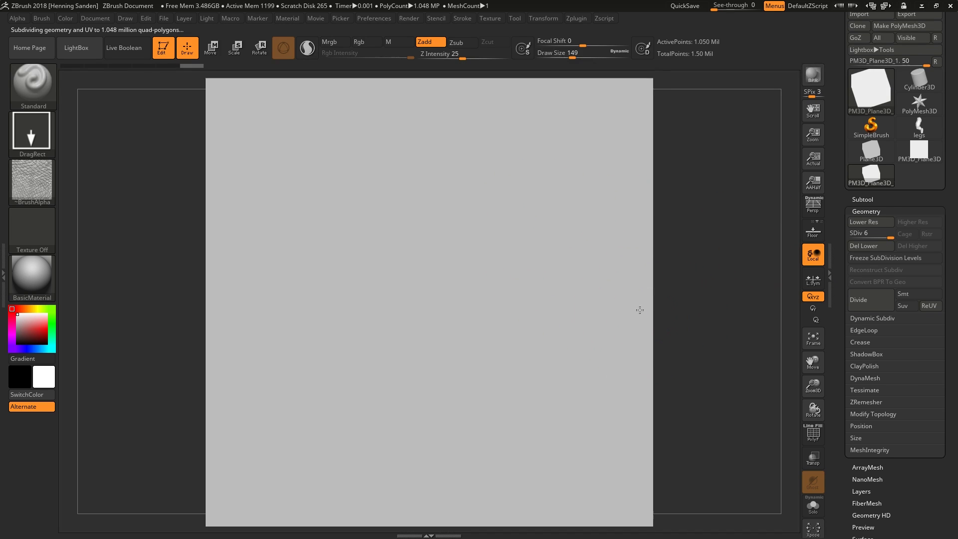
ctrl+right_drag(640, 309, 636, 299)
drag(838, 328, 838, 324)
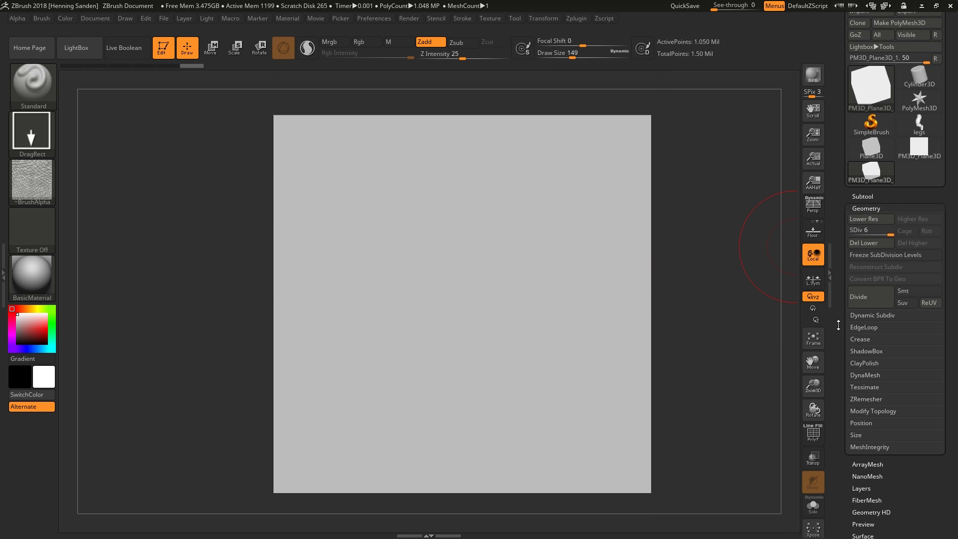
scroll(838, 325, down, 6)
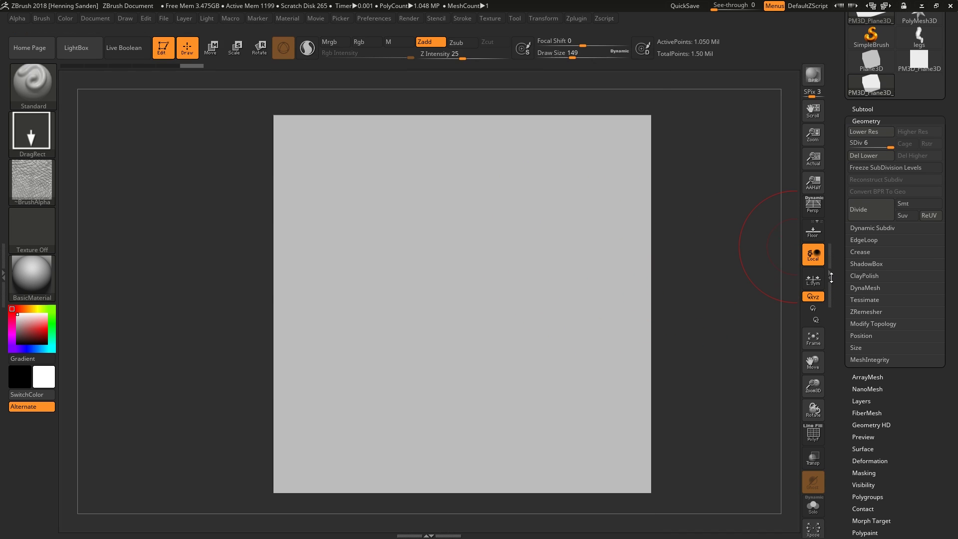
drag(831, 278, 831, 275)
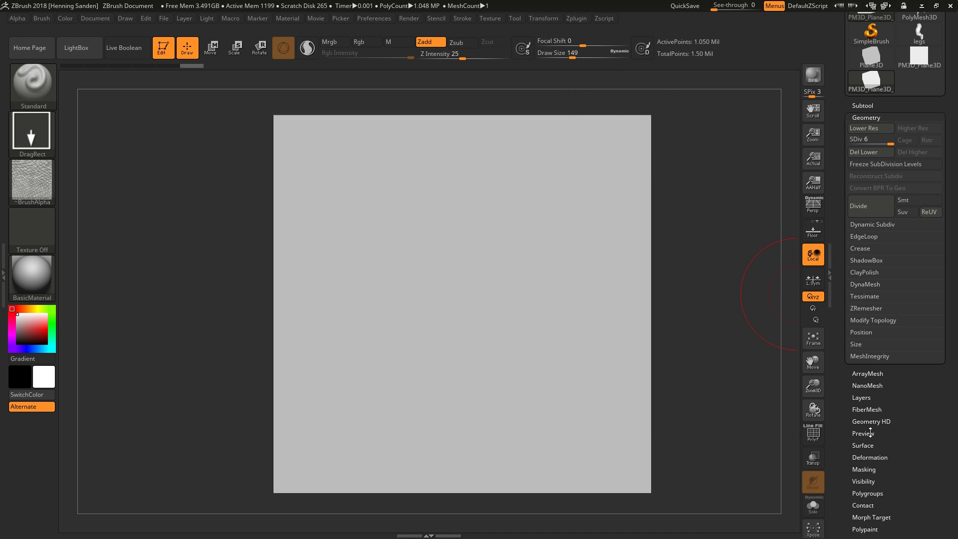
scroll(897, 458, down, 9)
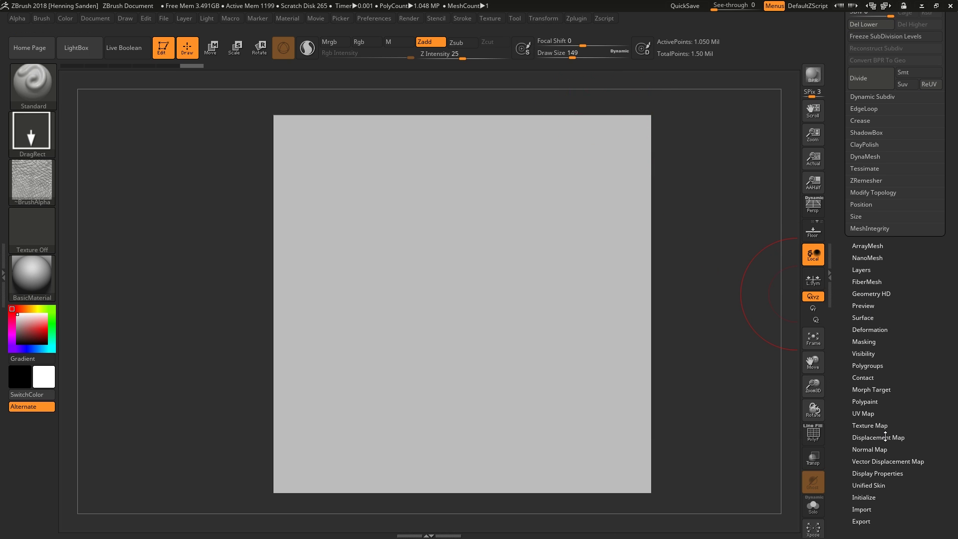
click(886, 437)
scroll(904, 418, up, 2)
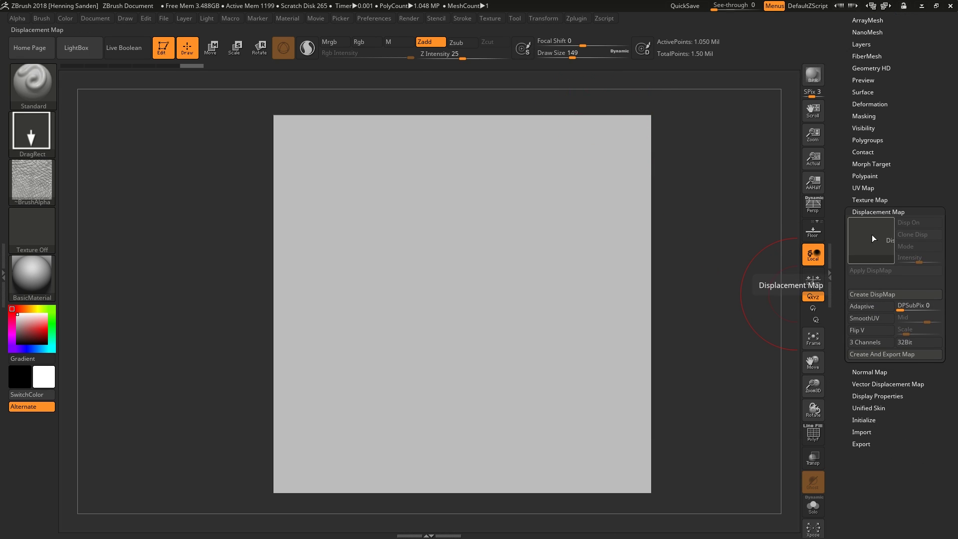
click(870, 199)
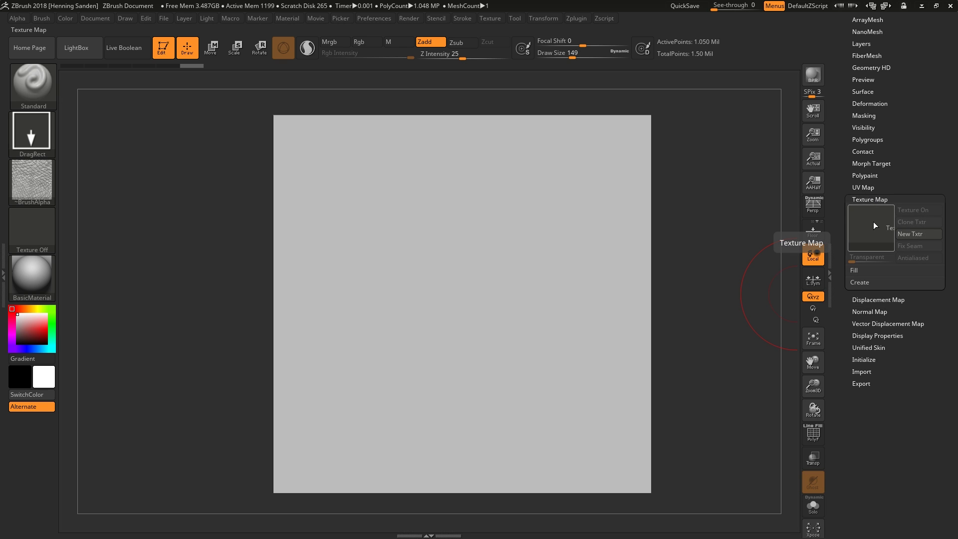
click(858, 283)
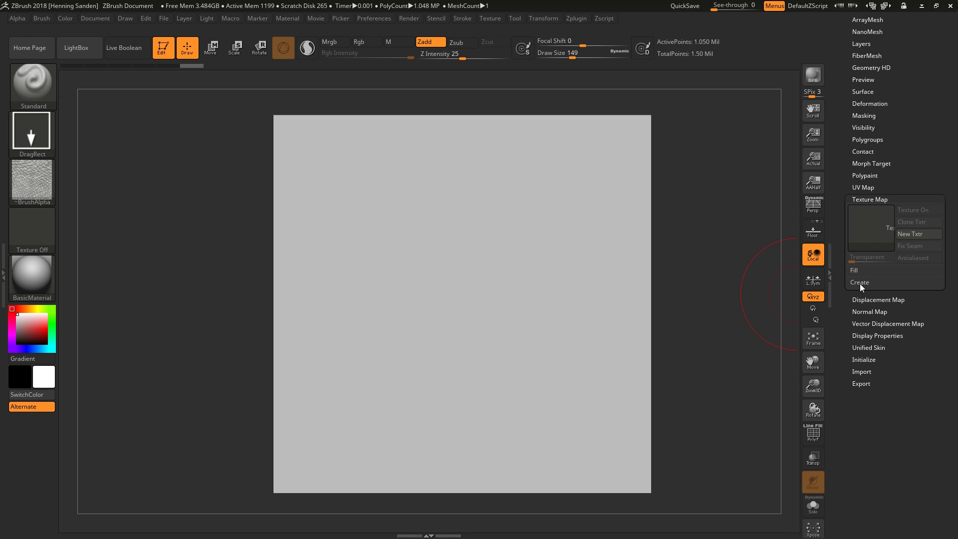
Create a new white texture 1024 wide and 1024 high, and assign it as the plane's texture map
click(490, 20)
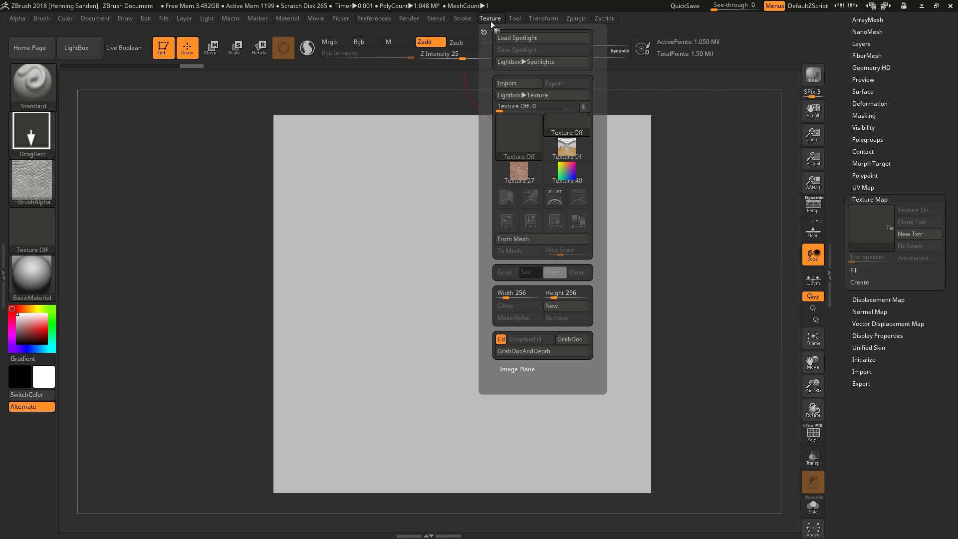
click(511, 293)
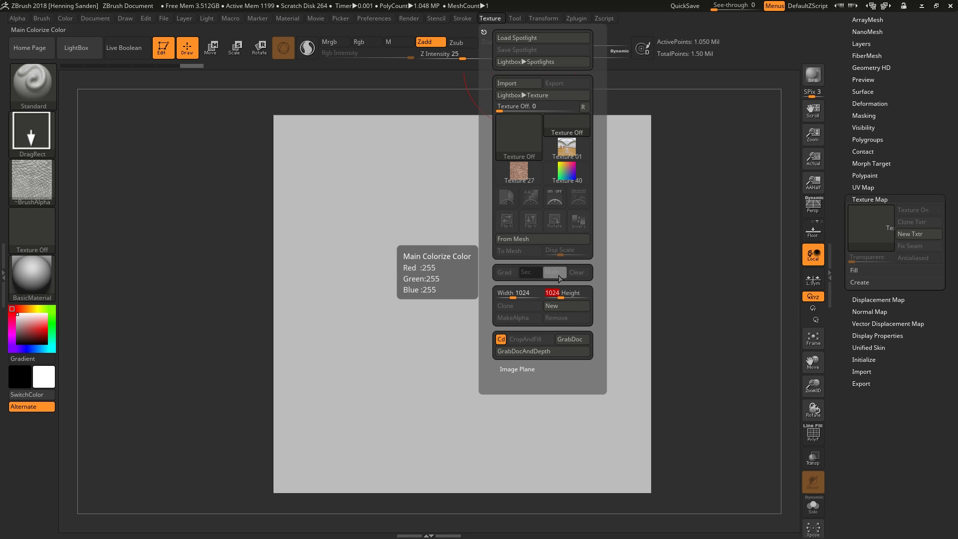
click(566, 306)
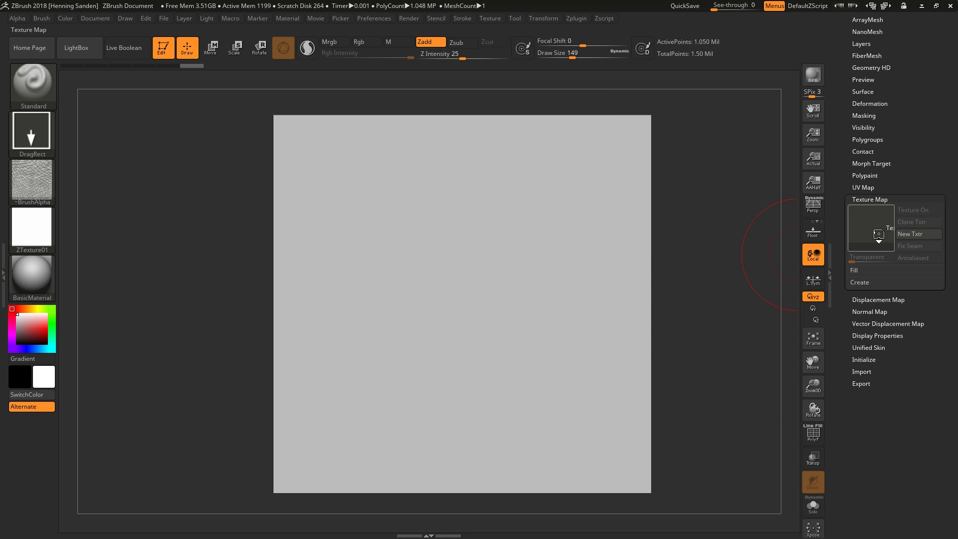
click(876, 232)
click(573, 231)
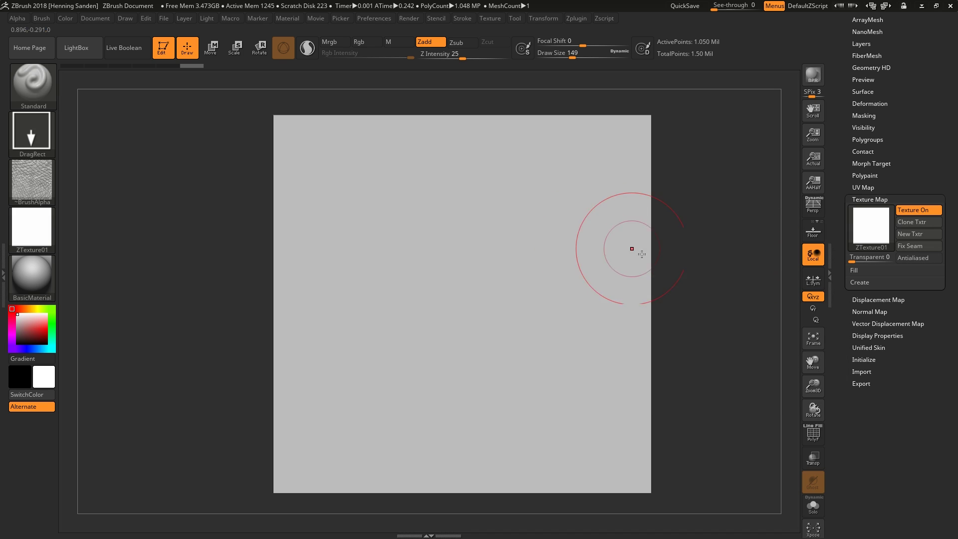
Import the alpha01_base image as the plane's displacement map
click(876, 299)
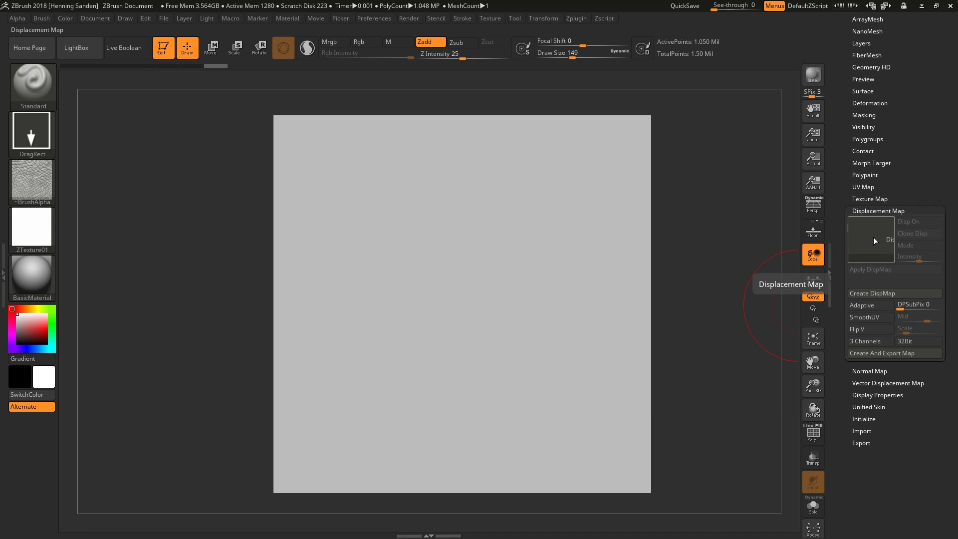
click(872, 237)
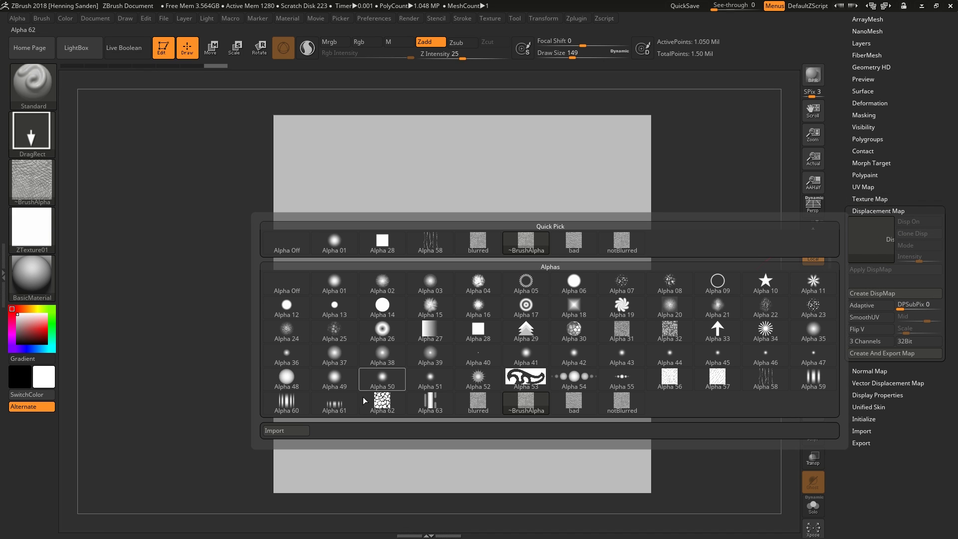
click(295, 432)
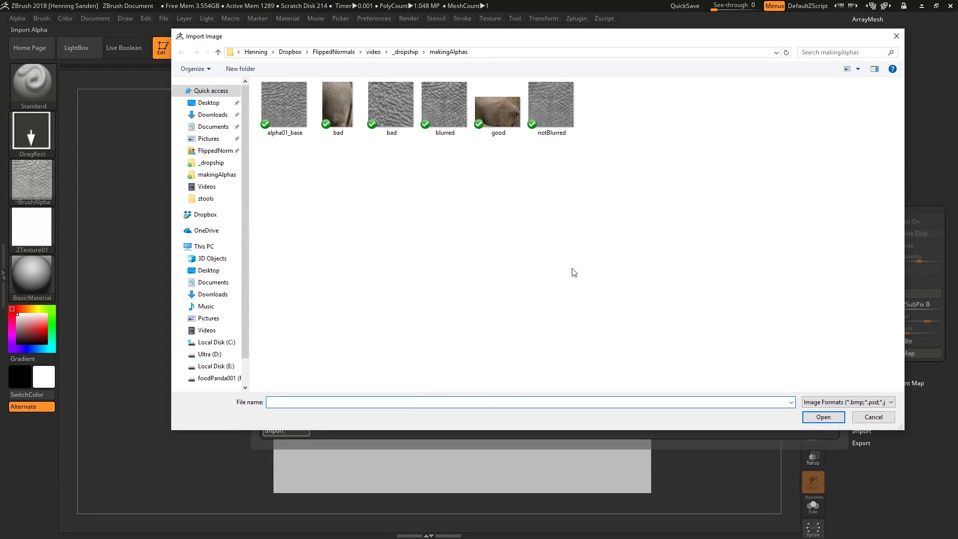
double_click(281, 115)
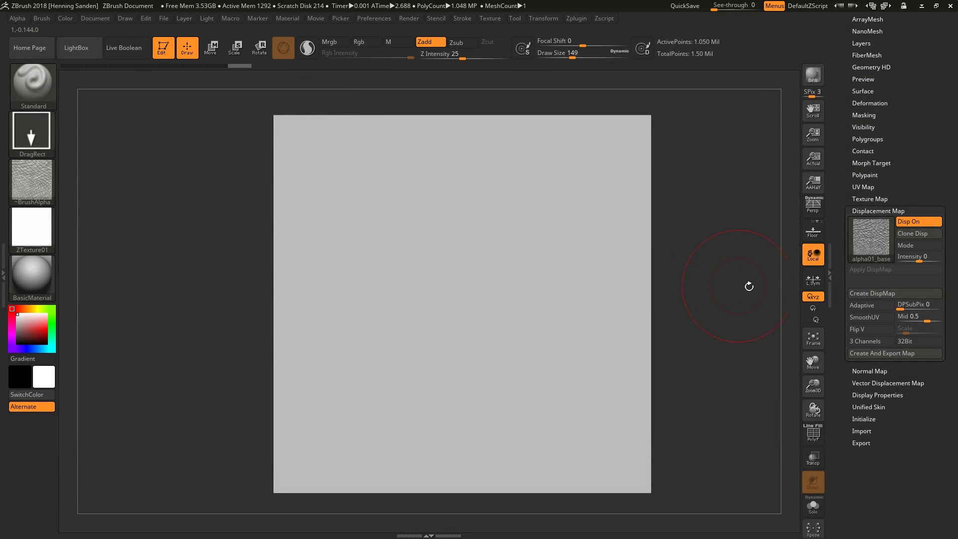
Try displacement intensities of 0.01 and 0.1 on the plane
drag(918, 259, 923, 258)
click(922, 260)
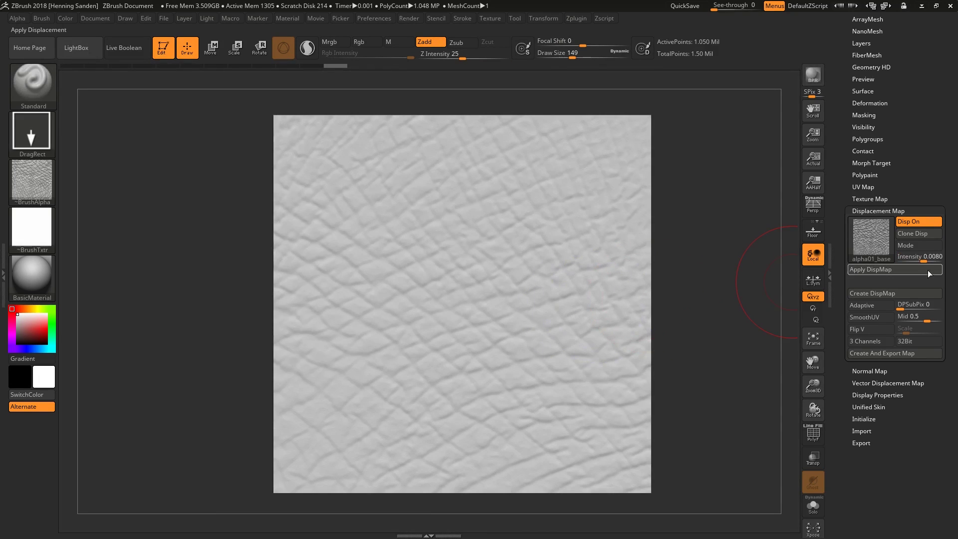
click(915, 256)
text(0.0)
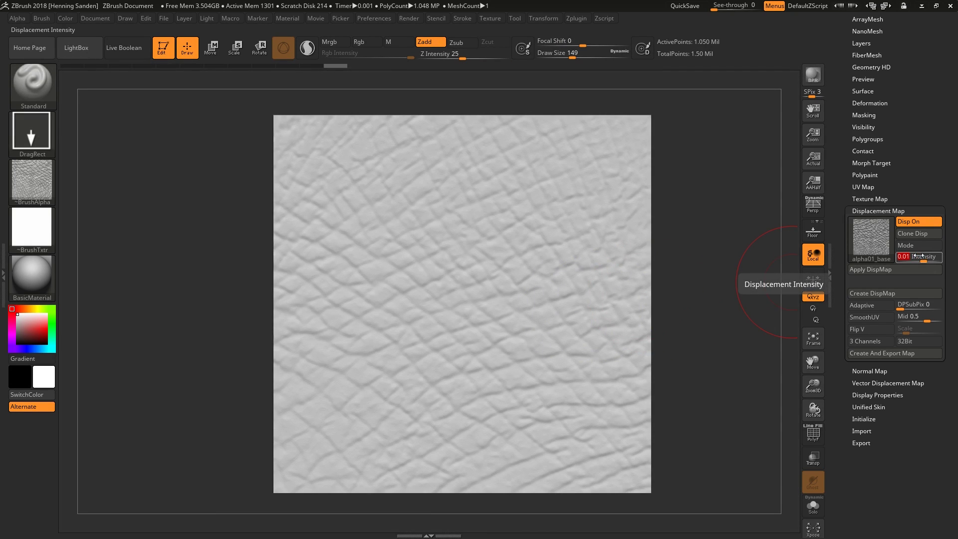
text(1)
key(BackSpace)
key(BackSpace)
key(Return)
mouse_move(698, 279)
mouse_down()
mouse_move(549, 299)
mouse_move(696, 280)
mouse_up()
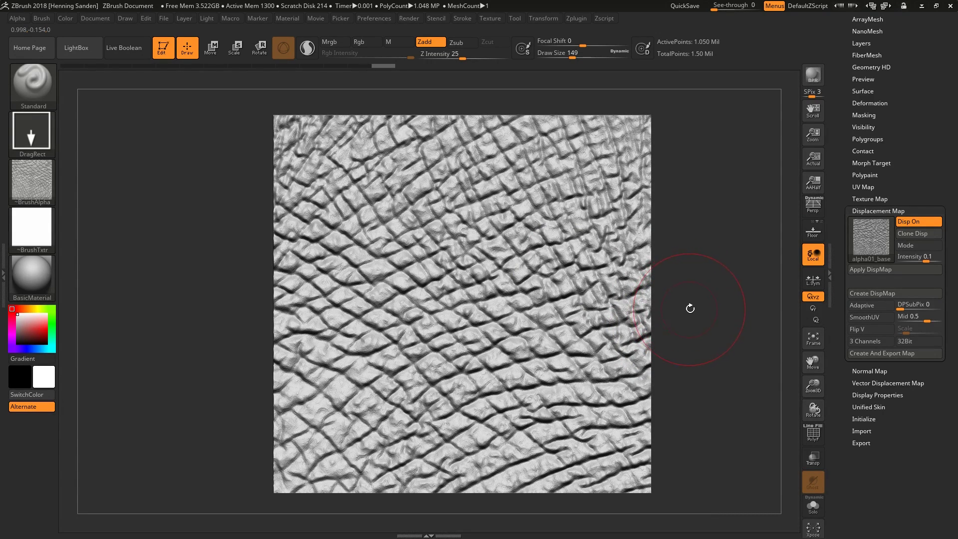
Set the displacement intensity to 0.05 and reduce the brush draw size to 8
click(919, 257)
text(0.)
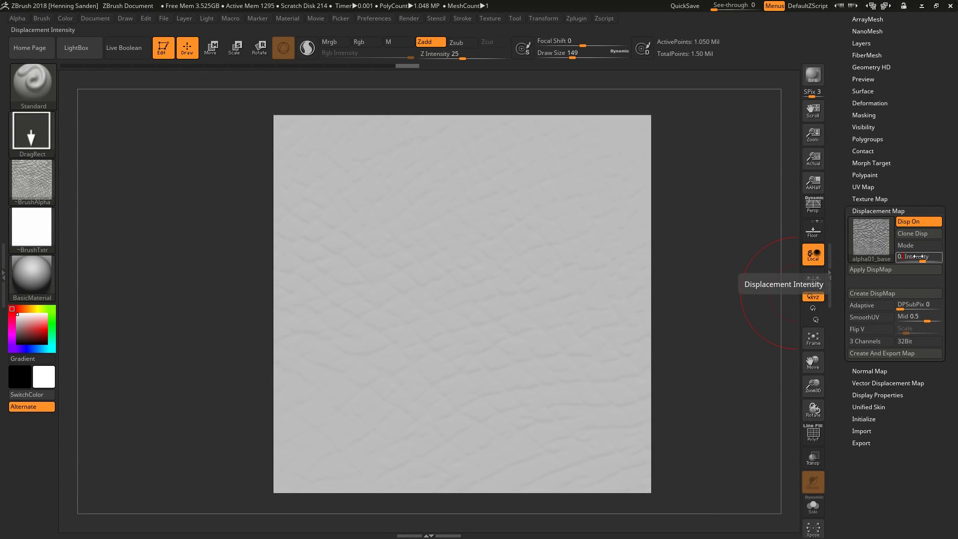
text(05)
key(Return)
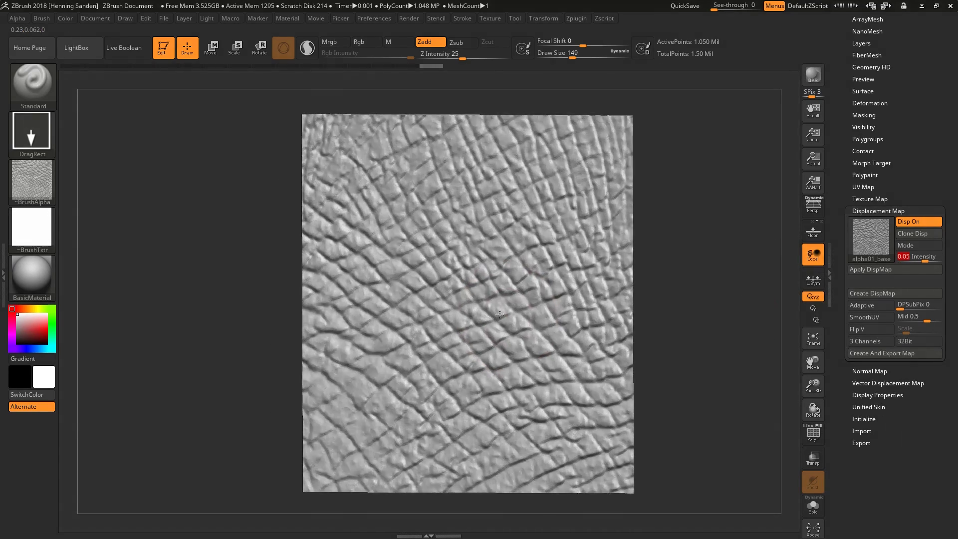
ctrl+right_drag(563, 312, 583, 318)
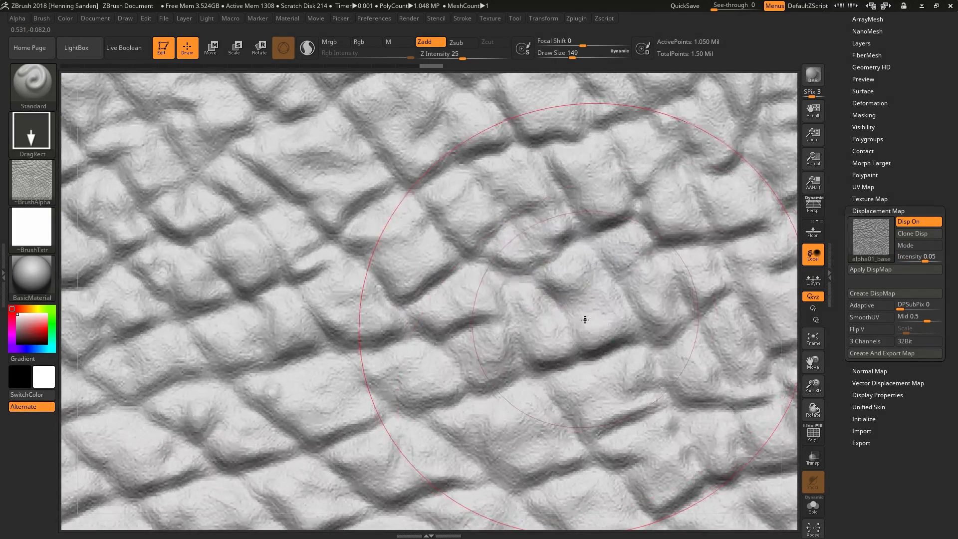
key(s)
drag(582, 320, 549, 323)
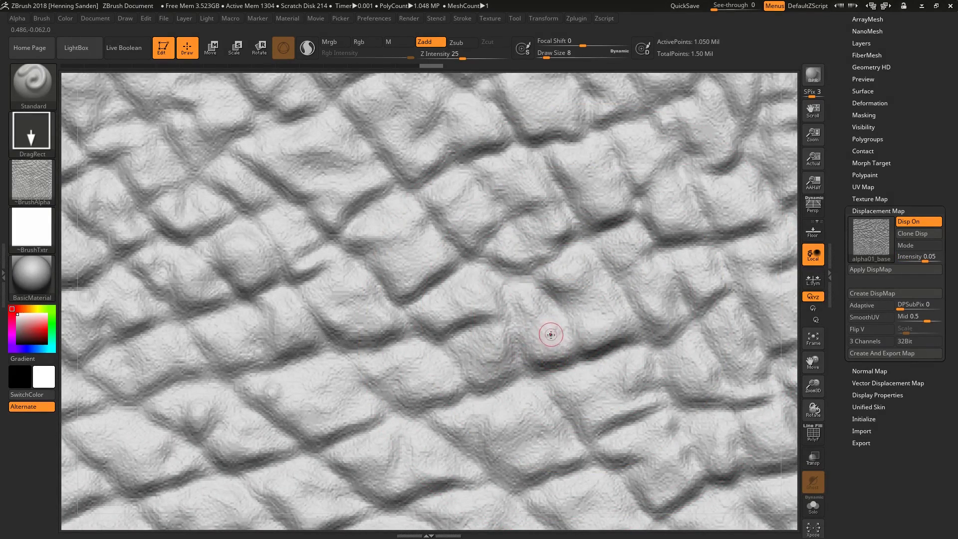
key(f)
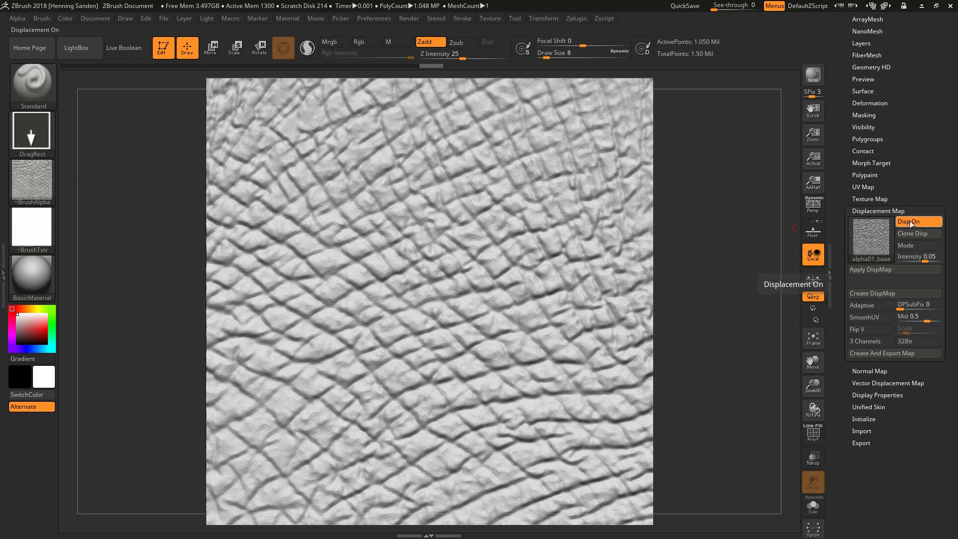
Add a new sculpting layer to the plane
scroll(909, 218, up, 4)
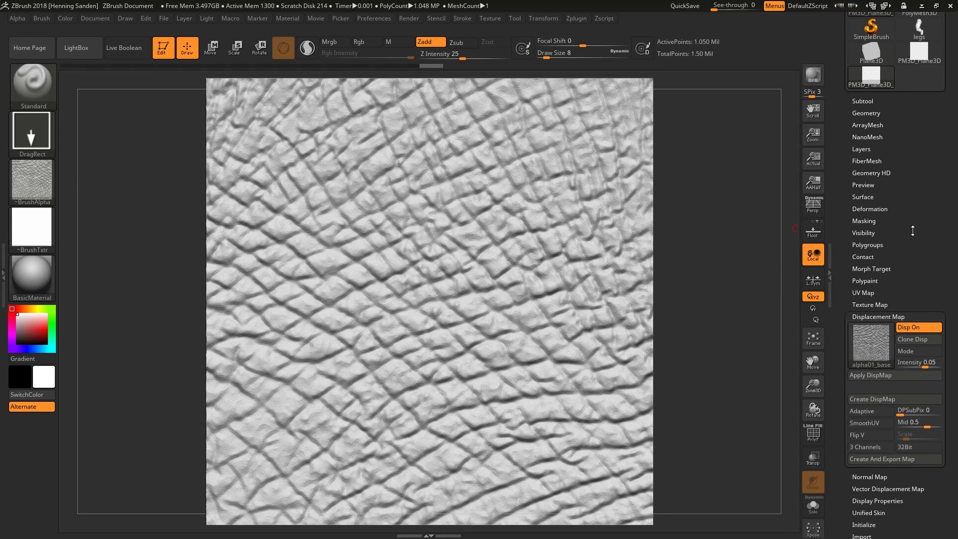
click(862, 149)
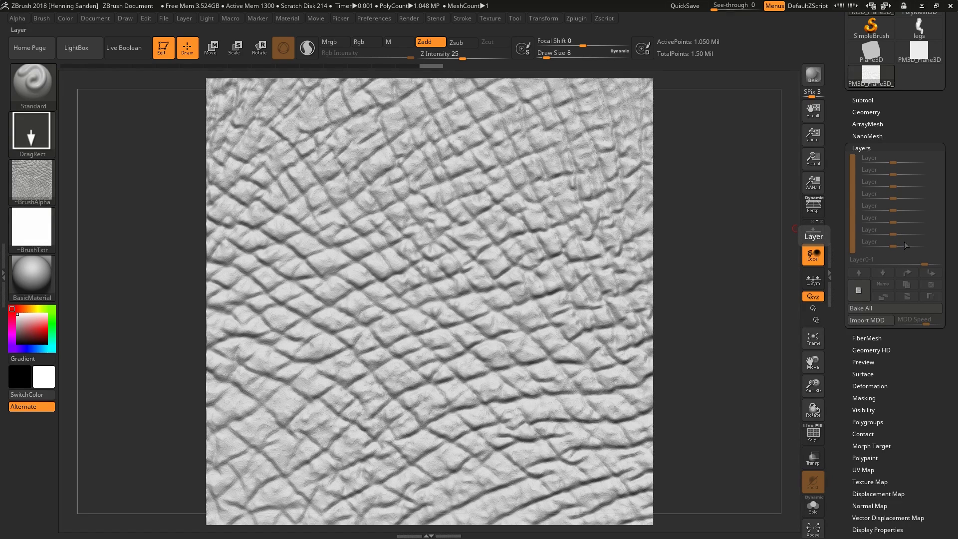
click(859, 287)
Apply the displacement map to the plane's geometry and turn off the displacement preview
scroll(870, 362, down, 5)
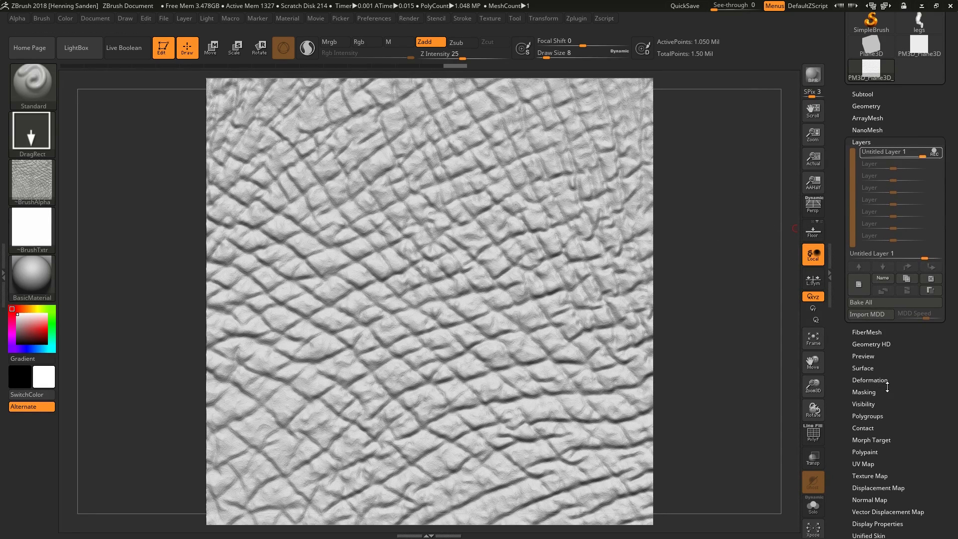
click(880, 343)
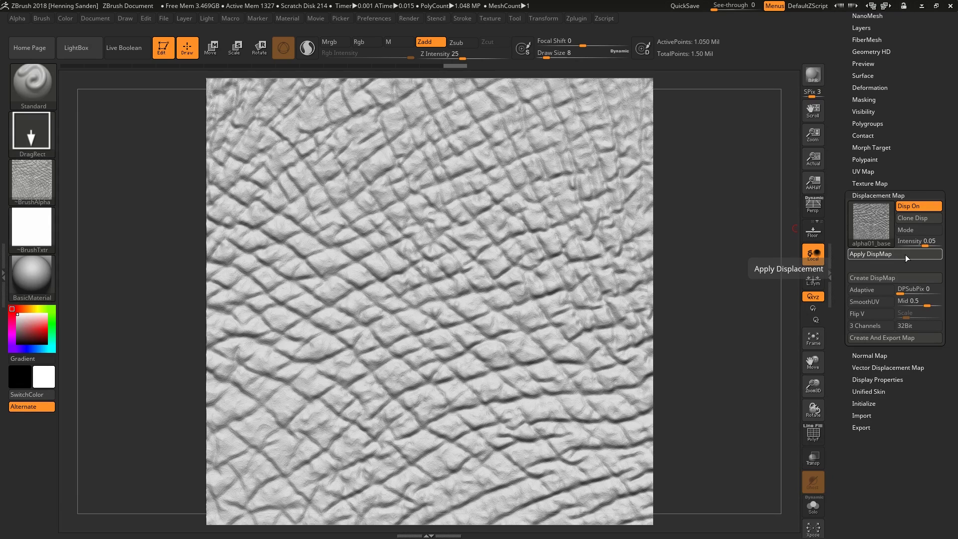
click(918, 204)
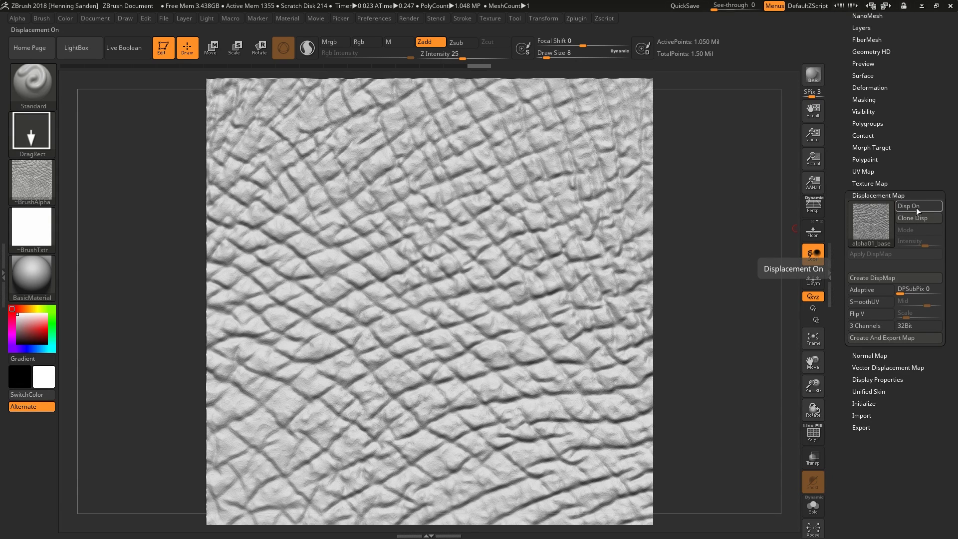
shift+drag(714, 253, 543, 276)
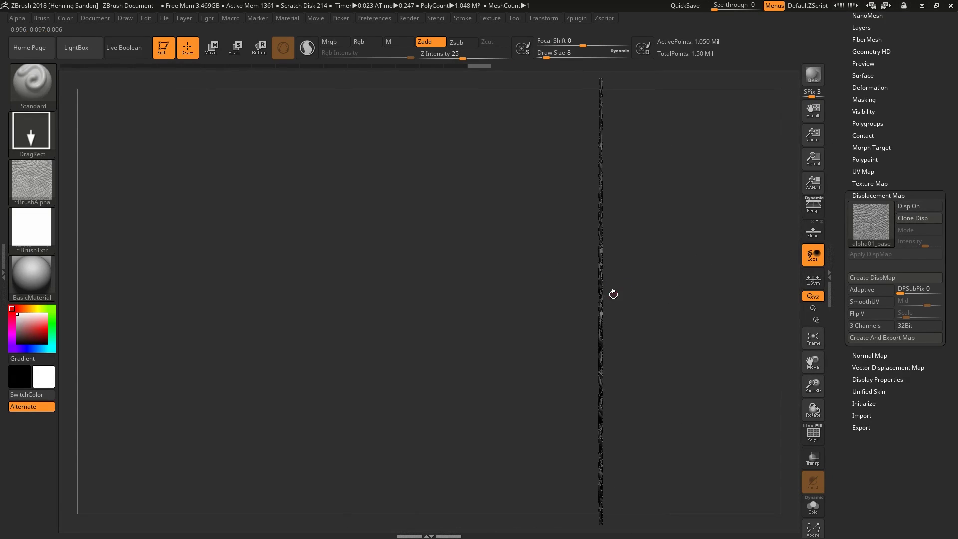
drag(613, 294, 674, 259)
ctrl+right_drag(625, 323, 627, 304)
click(885, 193)
mouse_move(523, 316)
right_down()
mouse_move(530, 341)
mouse_move(545, 316)
mouse_move(547, 365)
mouse_move(555, 304)
right_up()
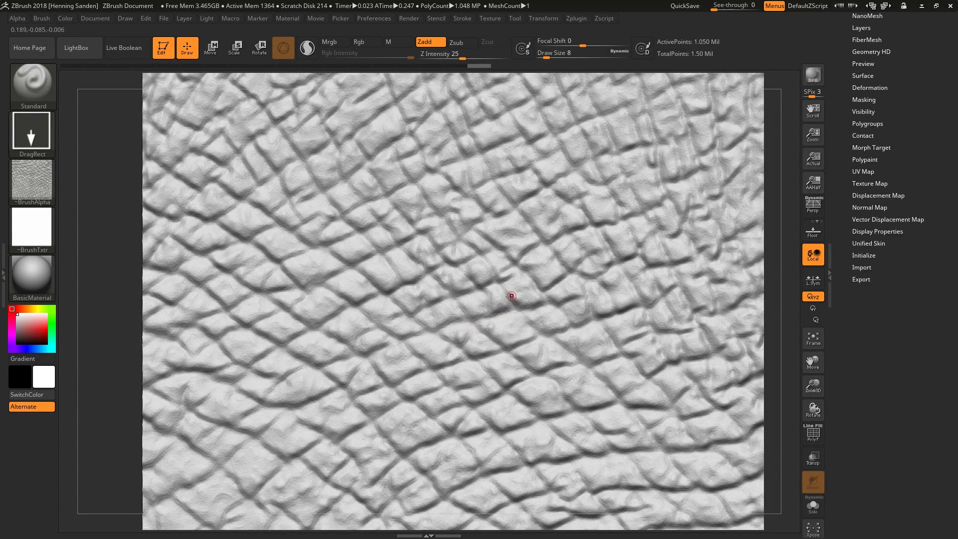
ctrl+right_drag(510, 296, 522, 339)
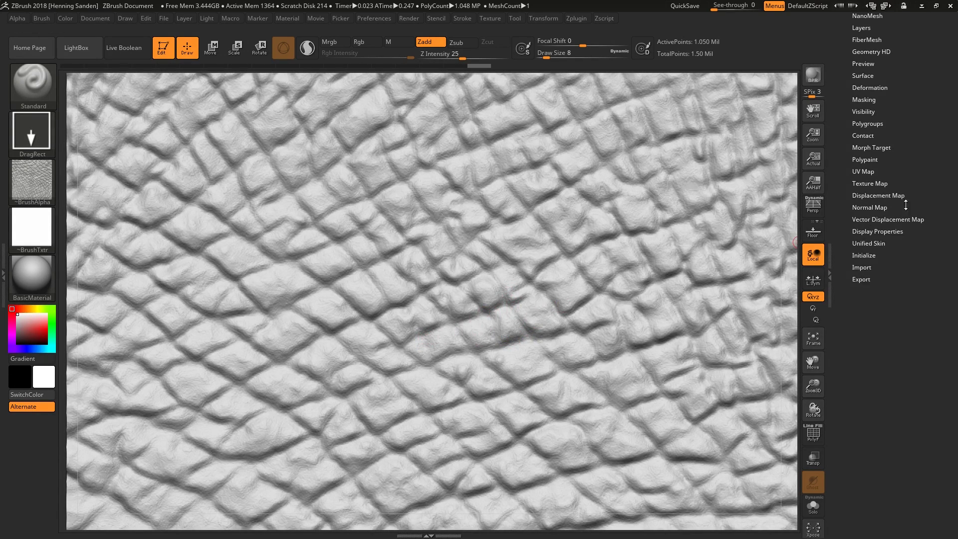
Toggle the plane's sculpting layer off and on to compare the surface with and without the applied skin detail
scroll(905, 204, up, 5)
click(862, 206)
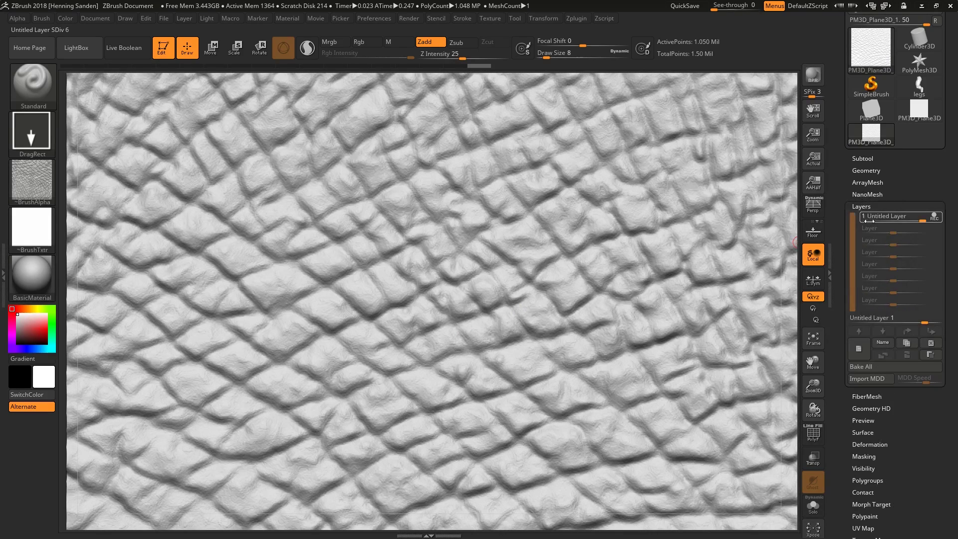
click(932, 218)
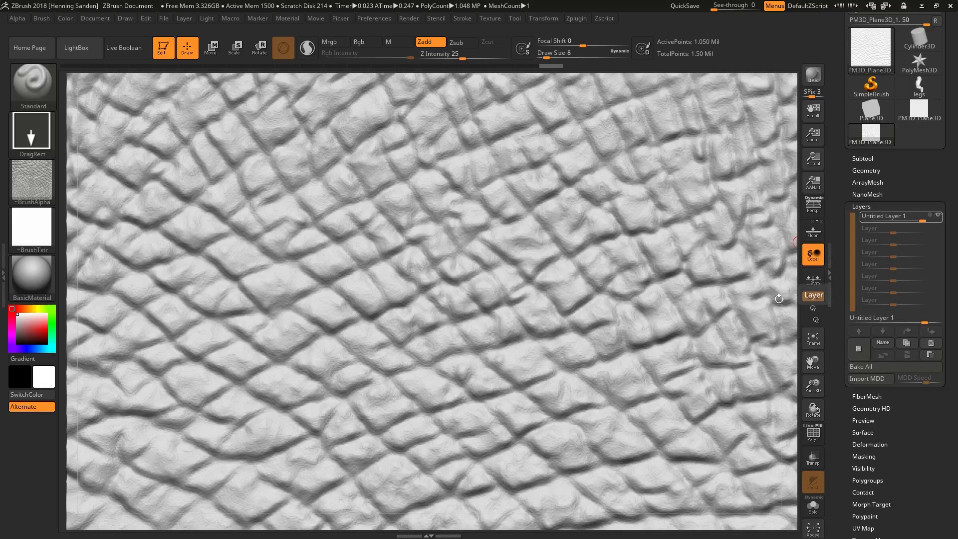
ctrl+right_drag(581, 377, 570, 324)
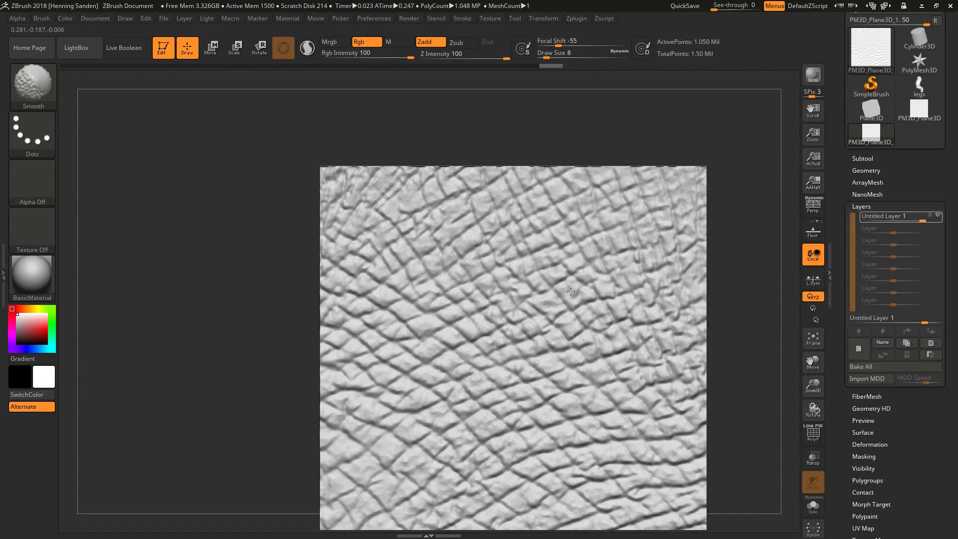
alt+right_drag(611, 301, 575, 276)
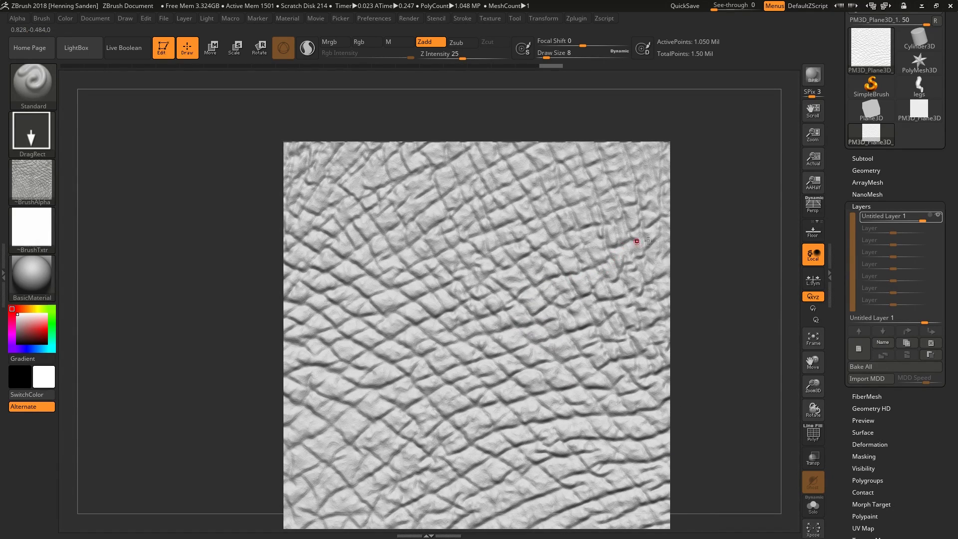
alt+right_drag(605, 305, 607, 288)
Set the draw size to 437, turn on recording for the sculpting layer and smooth the fine noise on the skin surface
key(s)
drag(579, 261, 632, 261)
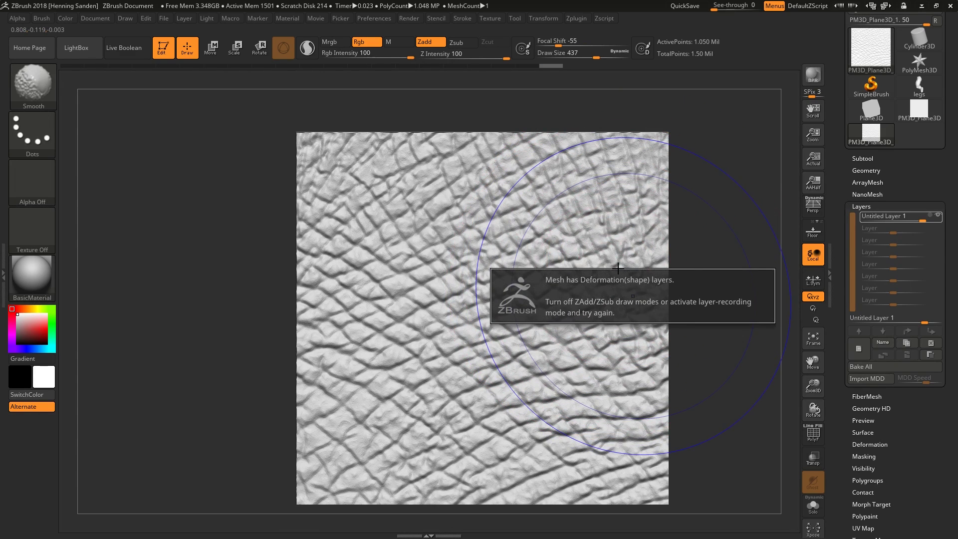
click(937, 216)
key(shift)
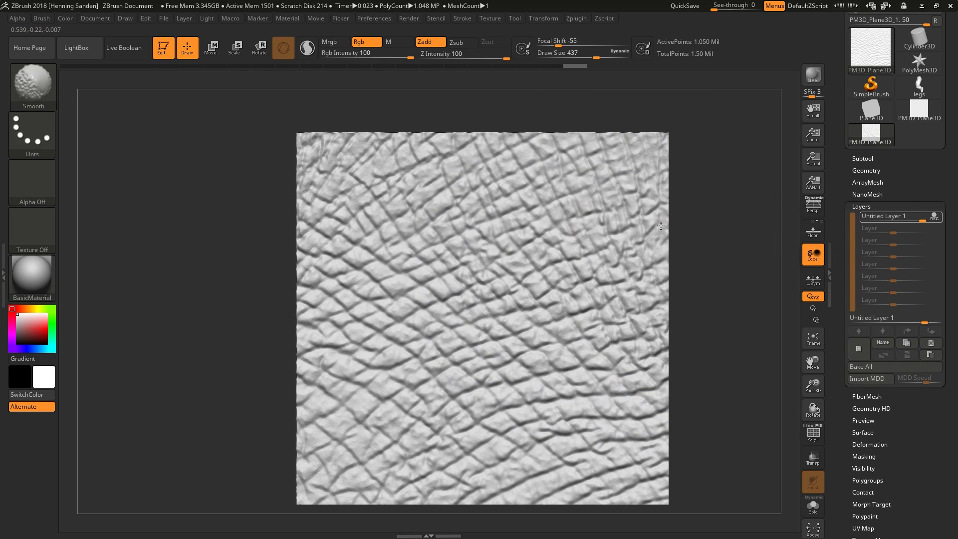
ctrl+right_drag(573, 269, 596, 342)
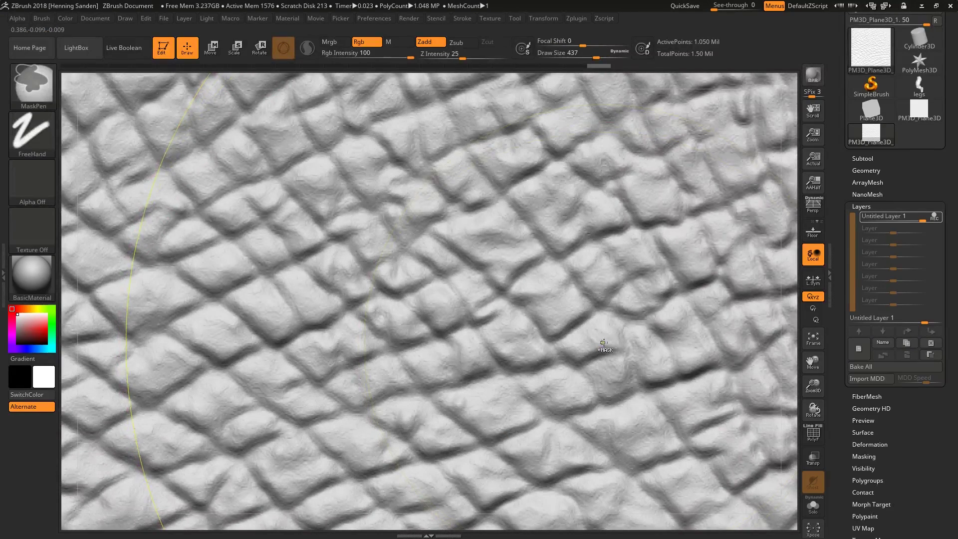
key(shift)
key(f)
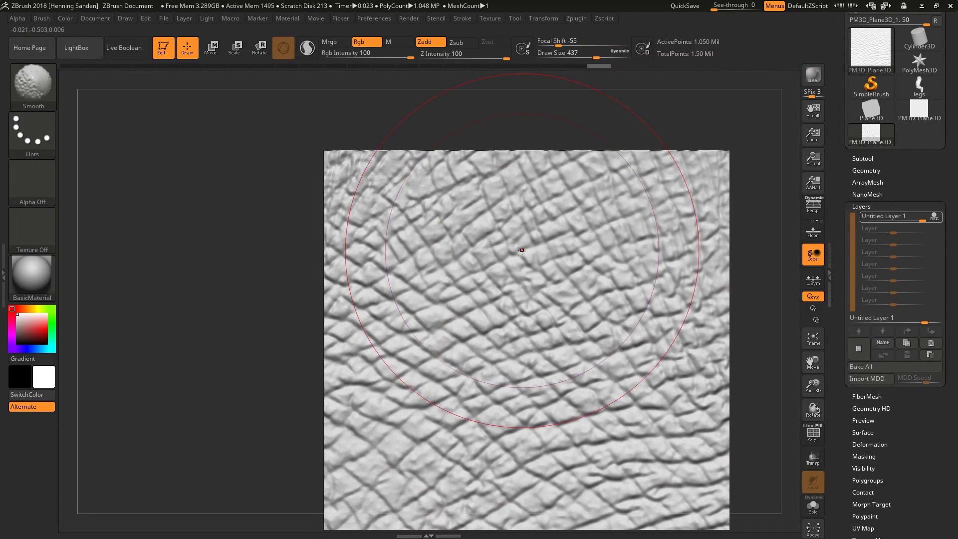
Switch to the DamStandard brush and reduce its draw size to 16
click(44, 181)
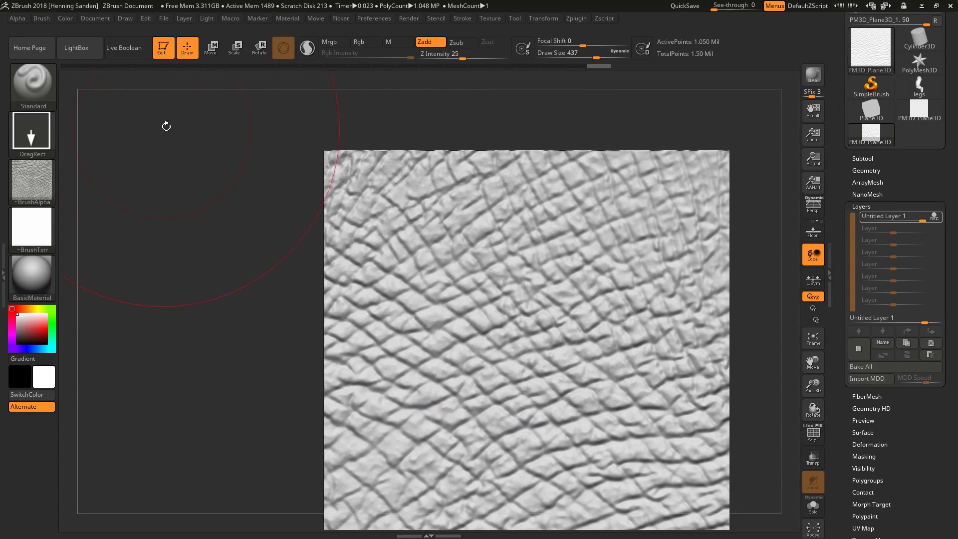
key(b)
key(d)
key(s)
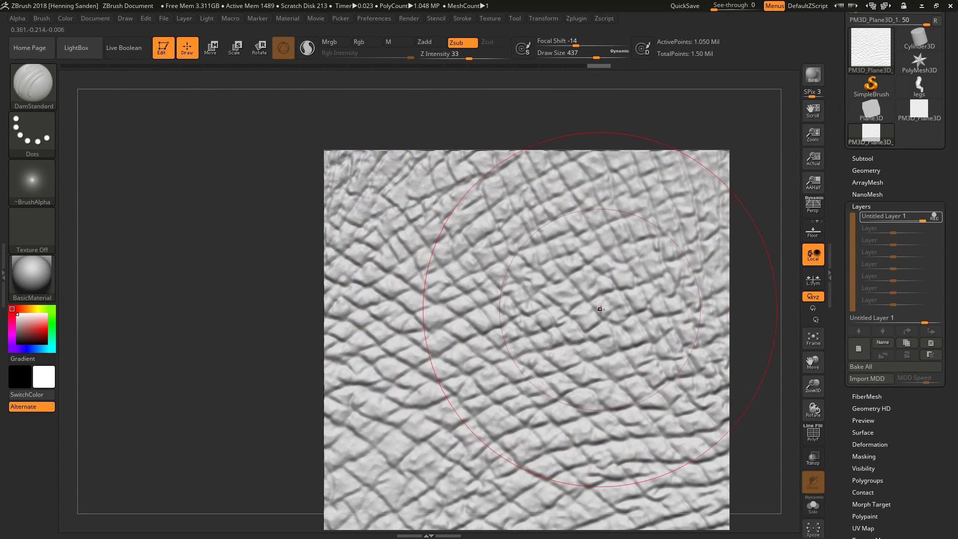
key(shift)
alt+right_drag(610, 337, 594, 310)
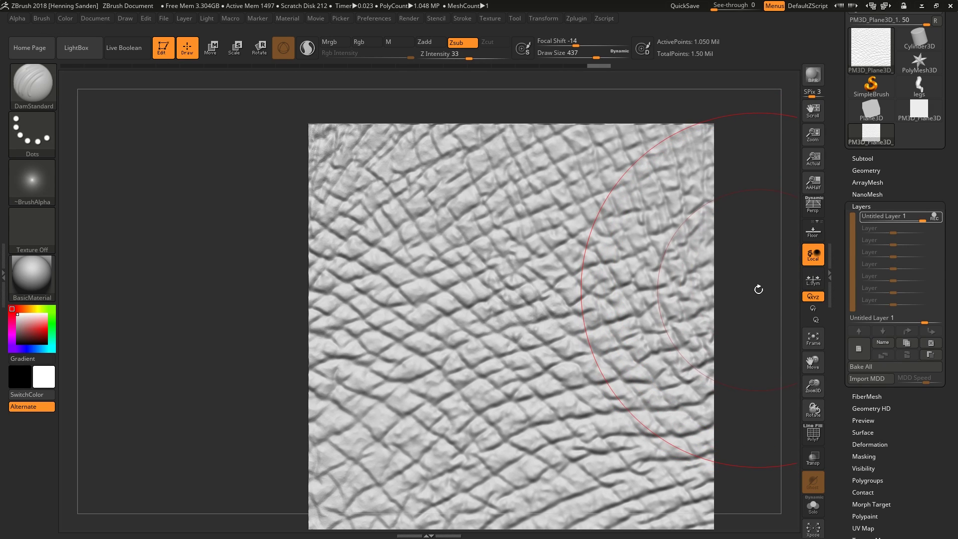
alt+right_drag(580, 310, 573, 295)
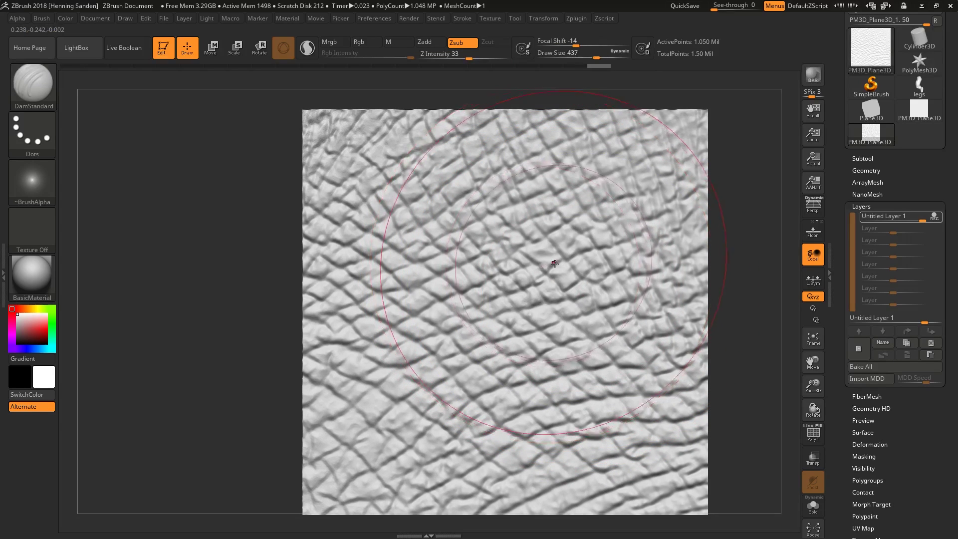
key(s)
drag(558, 265, 525, 264)
ctrl+right_drag(550, 256, 584, 282)
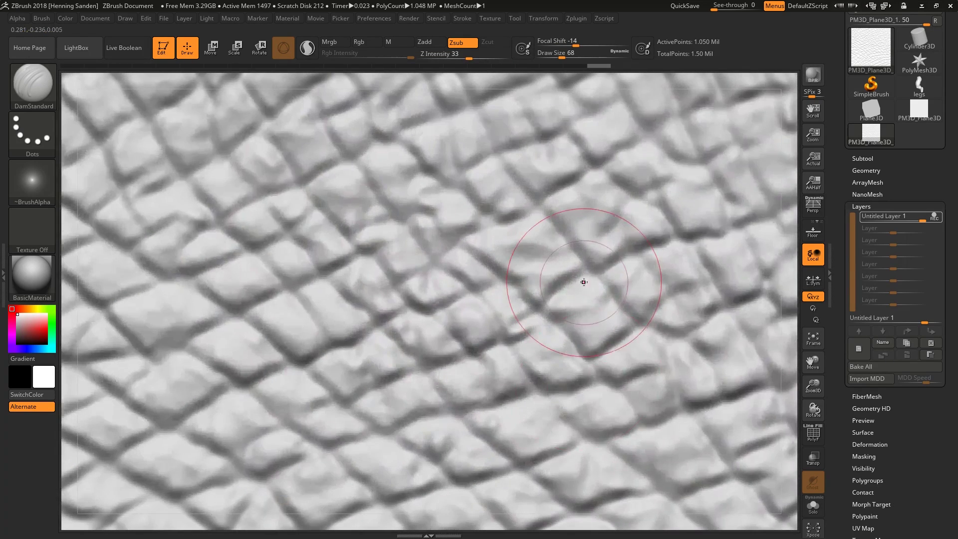
key(s)
mouse_move(584, 282)
mouse_down()
mouse_move(573, 278)
mouse_move(630, 252)
mouse_move(589, 269)
mouse_move(575, 253)
mouse_up()
Carve sharper, deeper creases along the existing skin wrinkles near the middle of the plane with the DamStandard brush
drag(546, 217, 544, 212)
drag(547, 213, 535, 204)
drag(602, 165, 530, 210)
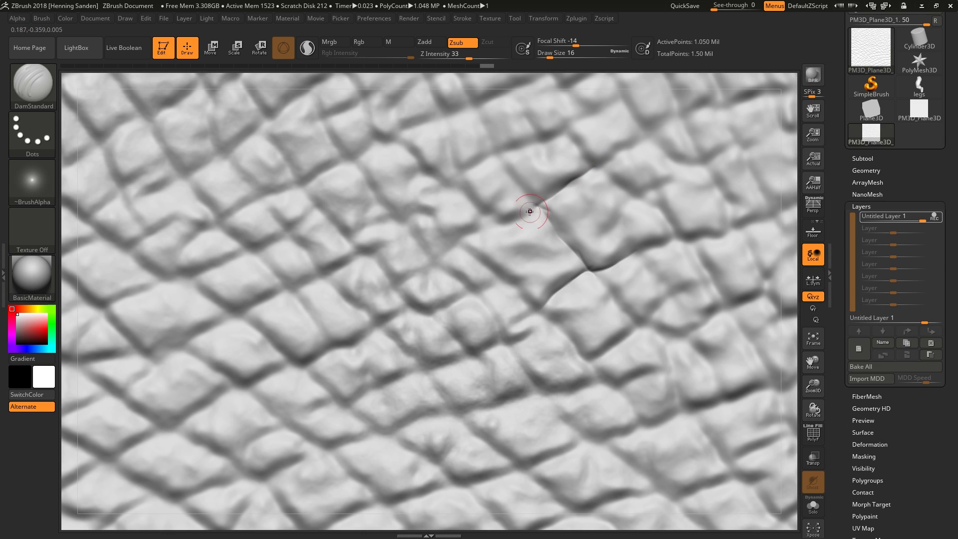
drag(480, 229, 465, 236)
mouse_move(426, 264)
mouse_down()
mouse_move(389, 285)
mouse_move(360, 255)
mouse_up()
drag(324, 212, 323, 210)
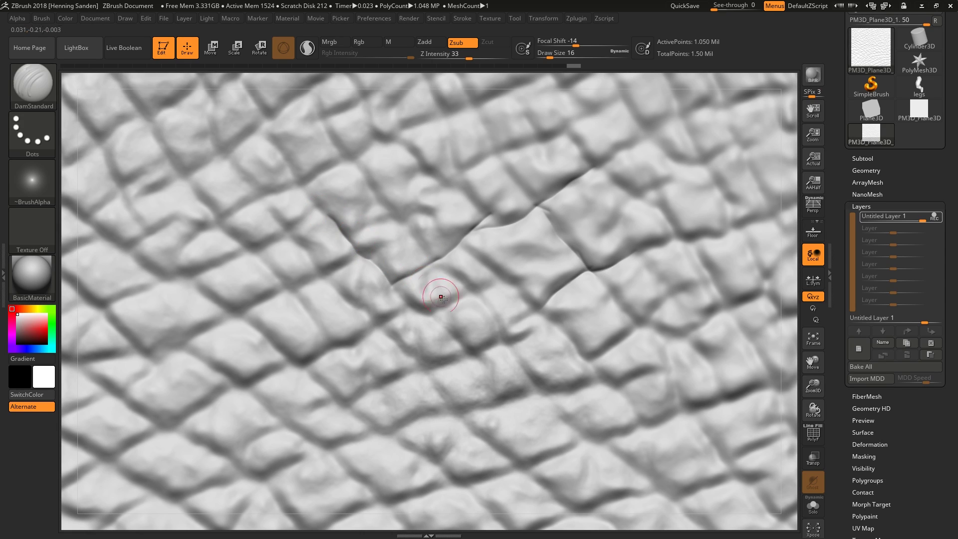
Carve deeper creases around the skin cells at the plane's middle and along the wrinkles running up and left from them
mouse_move(393, 284)
mouse_down()
mouse_move(410, 307)
mouse_move(447, 308)
mouse_move(472, 293)
mouse_move(391, 219)
mouse_up()
drag(396, 223, 382, 206)
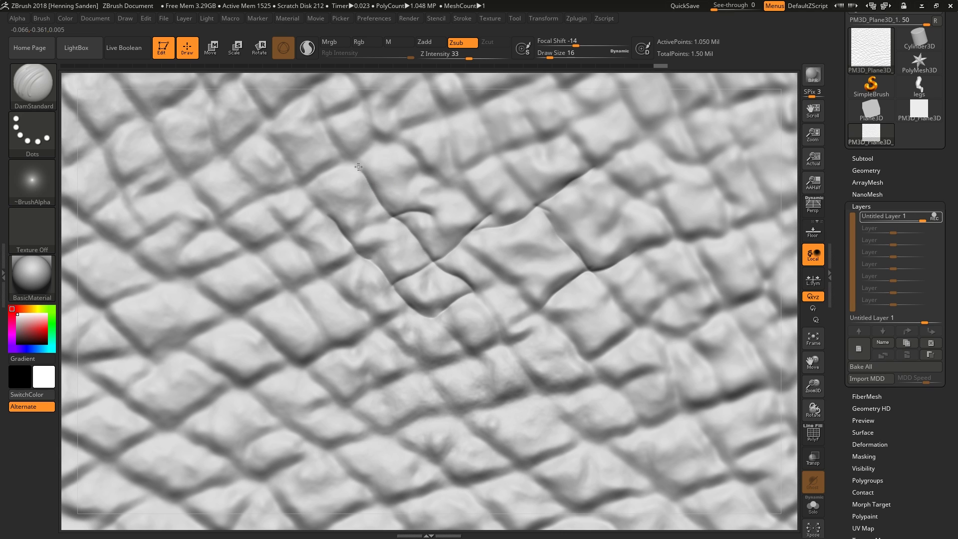
drag(358, 166, 355, 163)
mouse_move(360, 172)
mouse_down()
mouse_move(327, 140)
mouse_move(348, 157)
mouse_up()
drag(352, 159, 235, 210)
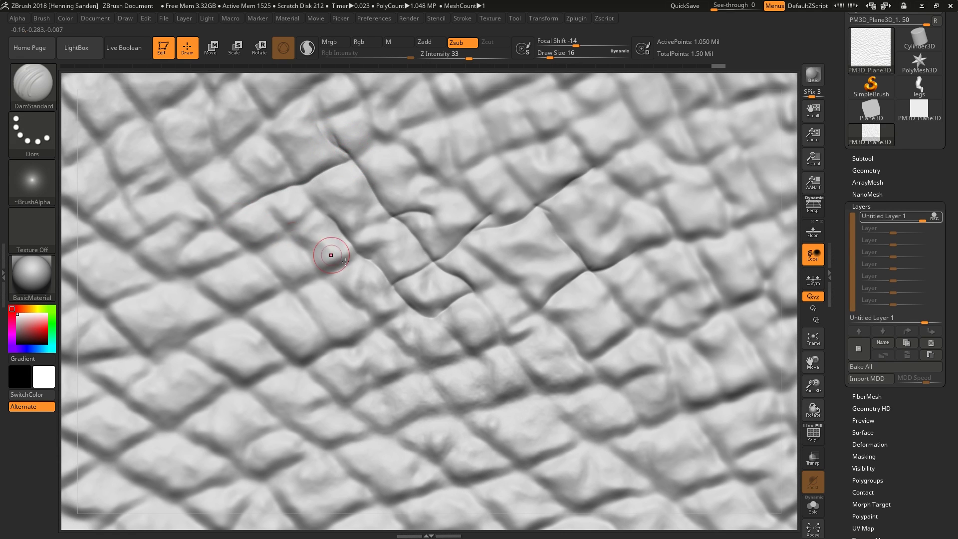
ctrl+right_drag(469, 314, 465, 293)
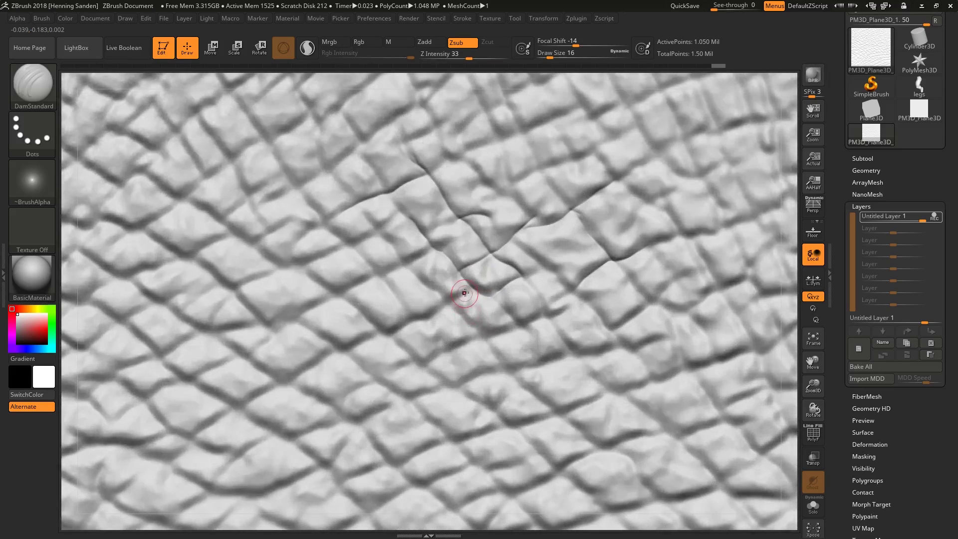
mouse_move(447, 307)
mouse_down()
mouse_move(406, 303)
mouse_move(405, 265)
mouse_move(416, 260)
mouse_move(404, 268)
mouse_up()
Outline the small skin cells just left of the plane's middle with sharp creases, undoing a misplaced stroke
key(f)
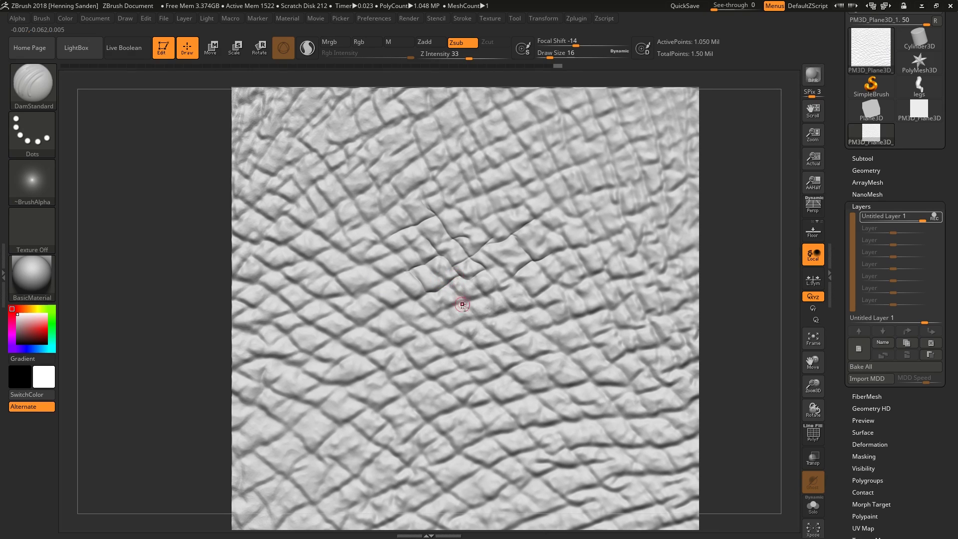
ctrl+right_drag(477, 311, 428, 271)
mouse_move(428, 271)
mouse_down()
mouse_move(379, 229)
mouse_move(343, 177)
mouse_move(314, 172)
mouse_move(370, 142)
mouse_up()
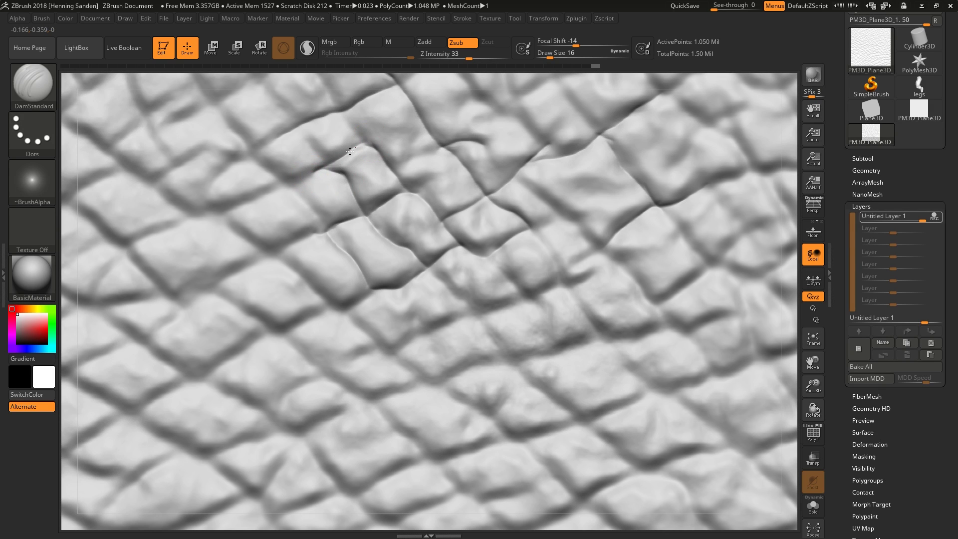
drag(334, 170, 342, 174)
ctrl+right_drag(415, 236, 485, 271)
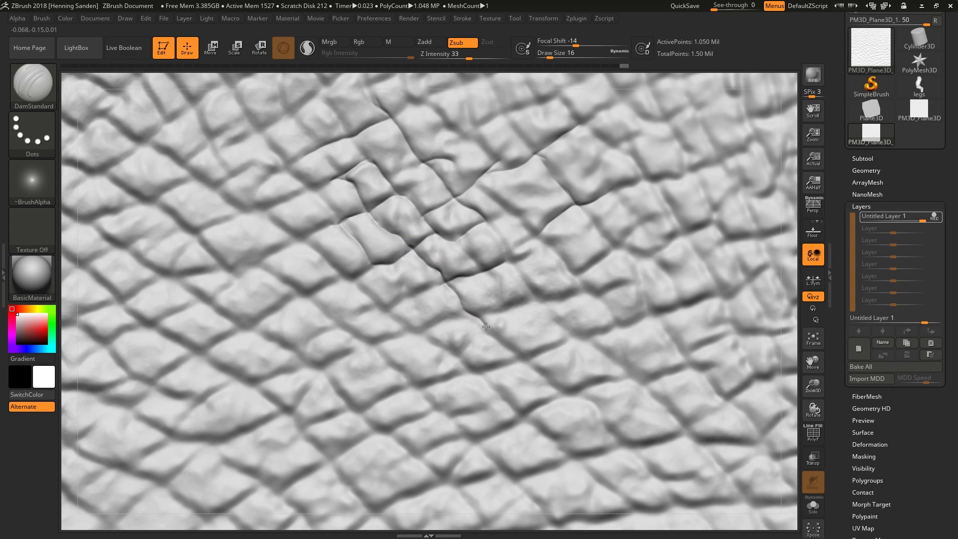
mouse_move(518, 354)
mouse_down()
mouse_move(573, 336)
mouse_move(520, 360)
mouse_move(466, 367)
mouse_move(374, 299)
mouse_move(379, 307)
mouse_up()
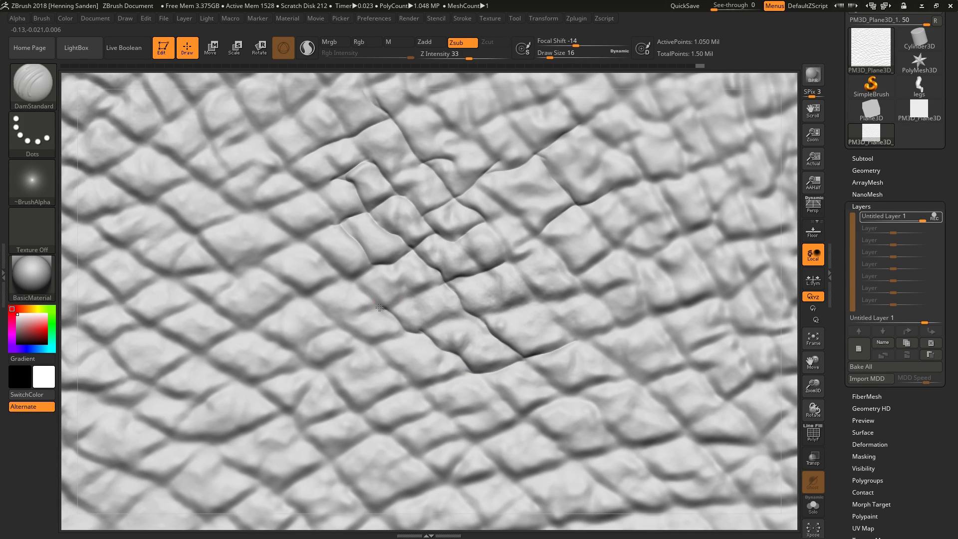
drag(351, 279, 252, 207)
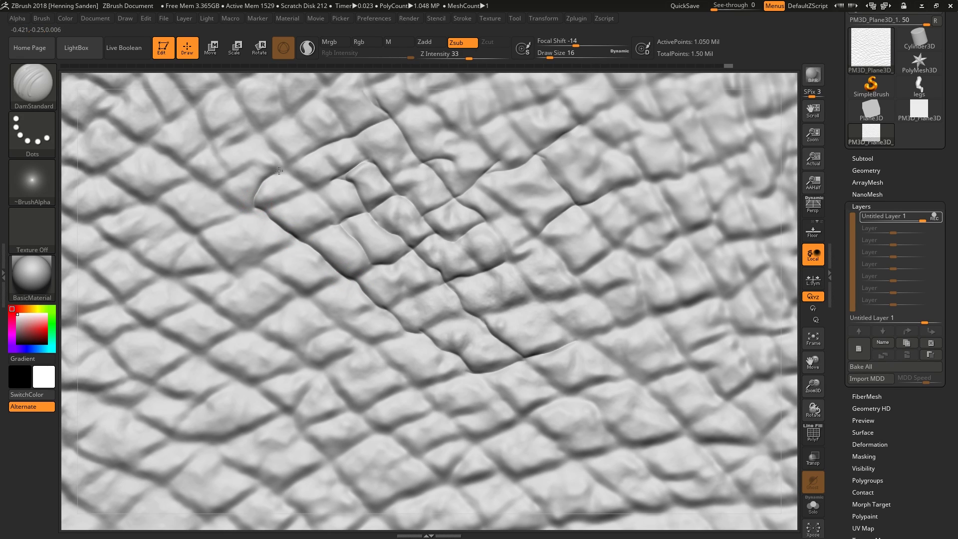
drag(308, 194, 363, 214)
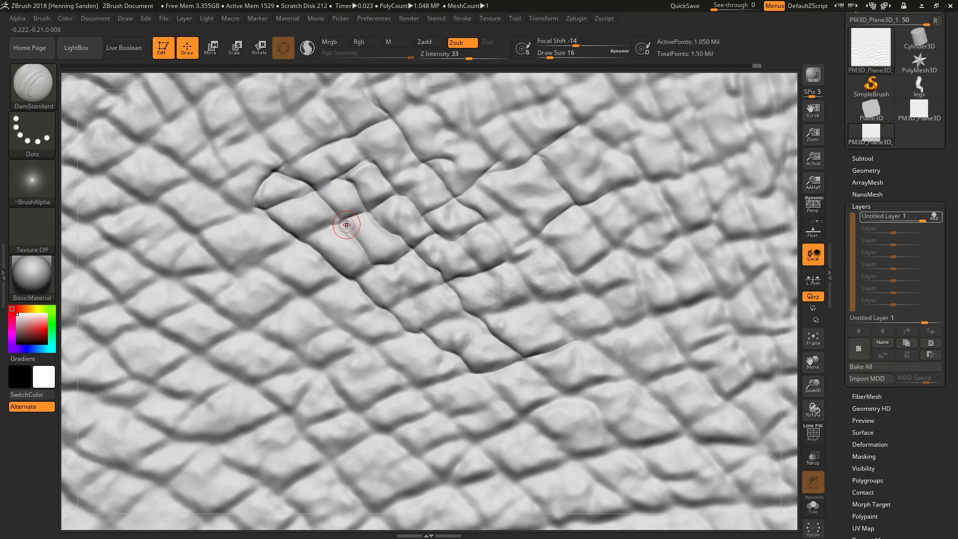
key(ctrl+z)
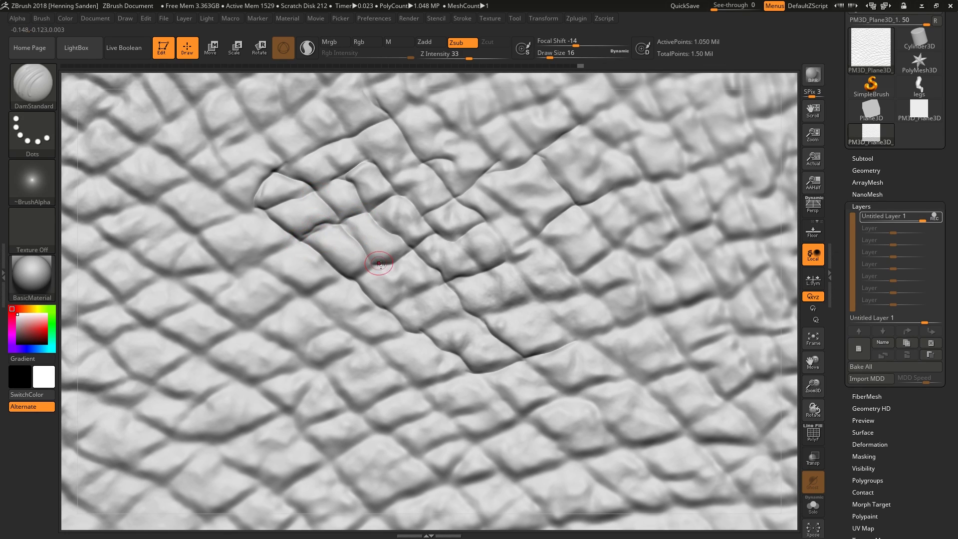
Extend the carved creases along the diagonal wrinkles toward the left side of the plane
key(f)
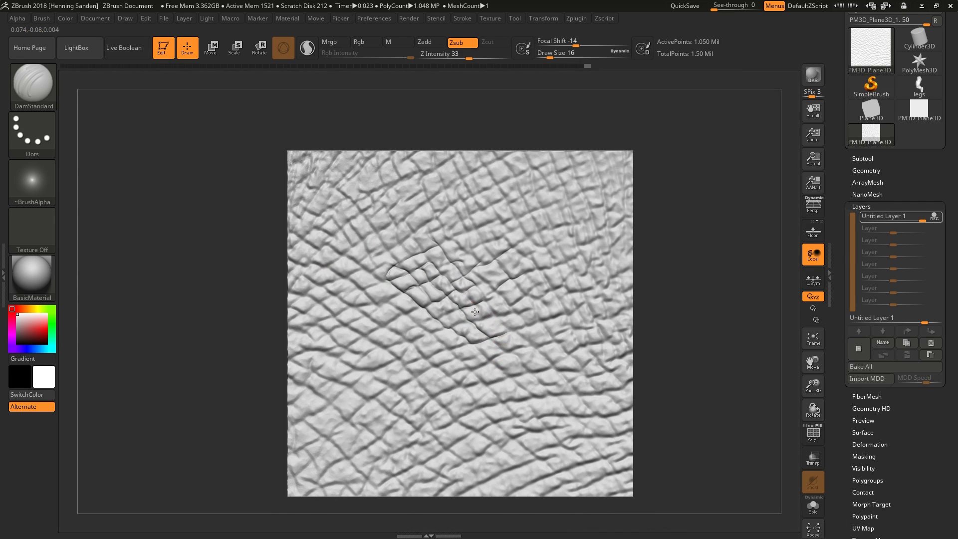
ctrl+right_drag(488, 314, 506, 330)
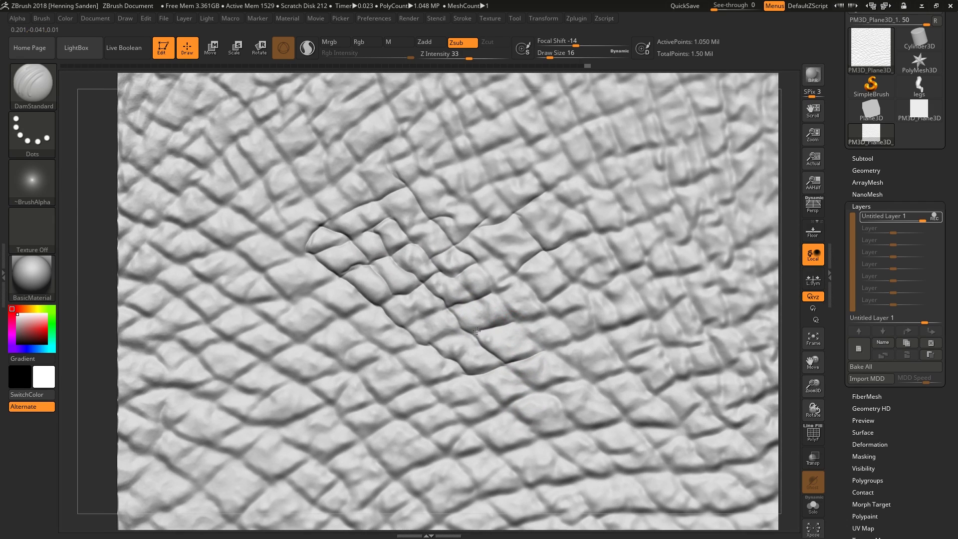
mouse_move(477, 331)
mouse_down()
mouse_move(346, 370)
mouse_move(325, 350)
mouse_up()
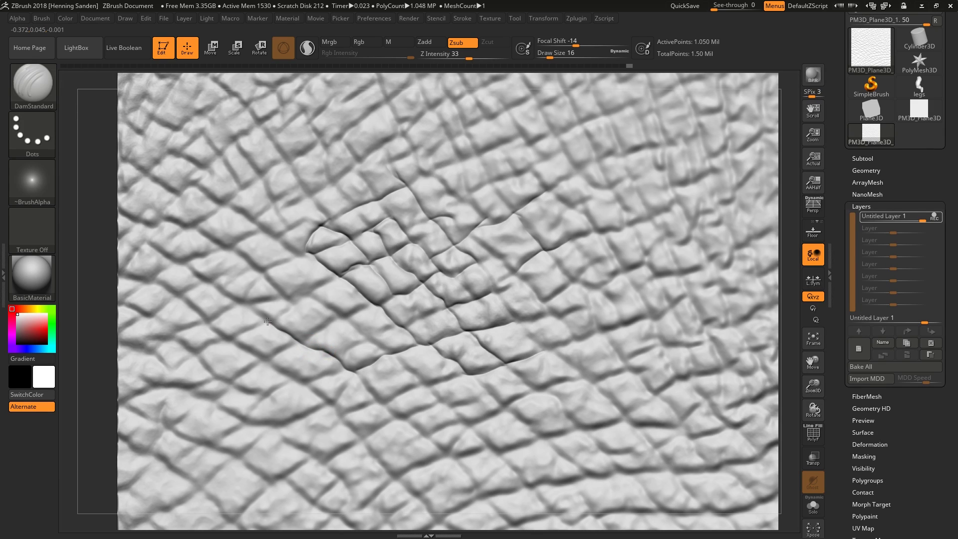
drag(216, 291, 251, 306)
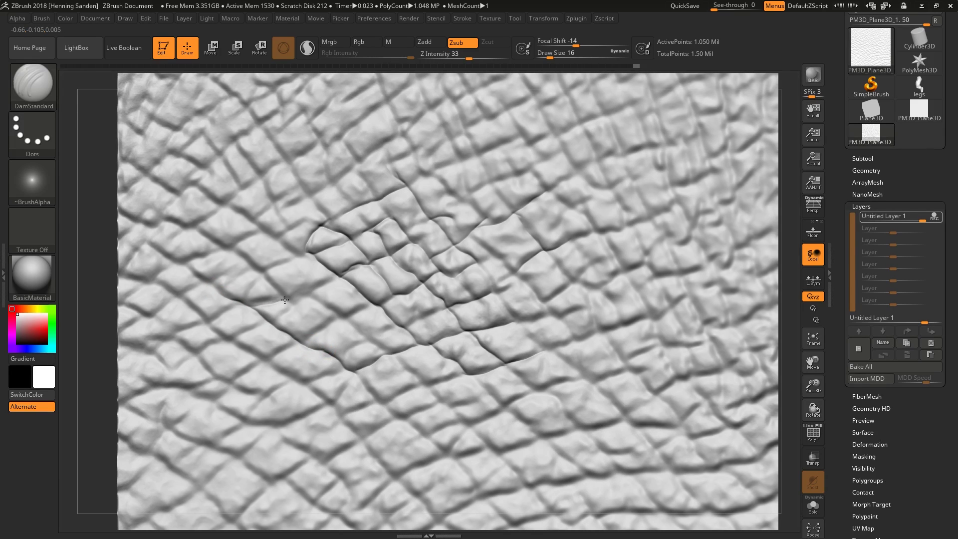
drag(318, 288, 342, 276)
drag(263, 275, 257, 259)
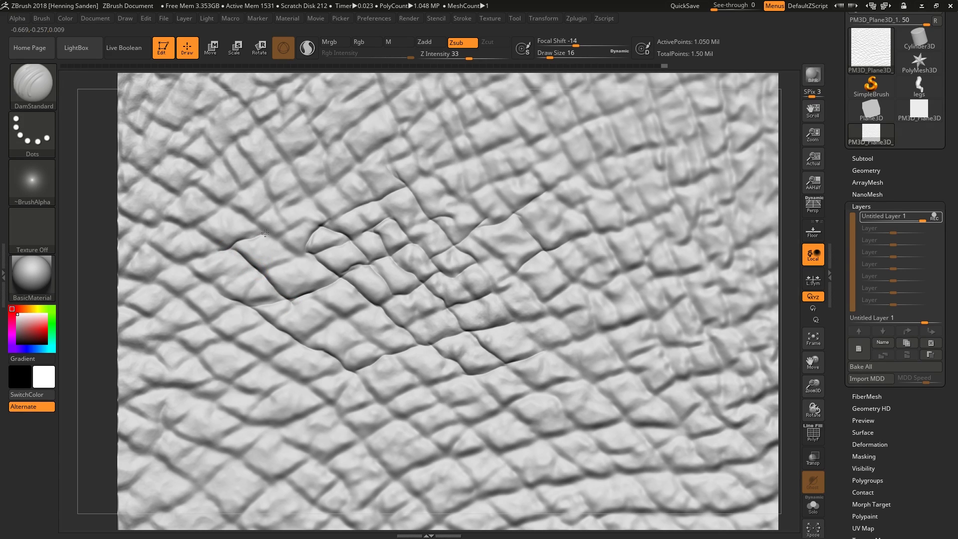
mouse_move(298, 255)
mouse_down()
mouse_move(286, 263)
mouse_move(323, 230)
mouse_up()
mouse_move(369, 303)
mouse_down()
mouse_move(348, 316)
mouse_move(336, 310)
mouse_up()
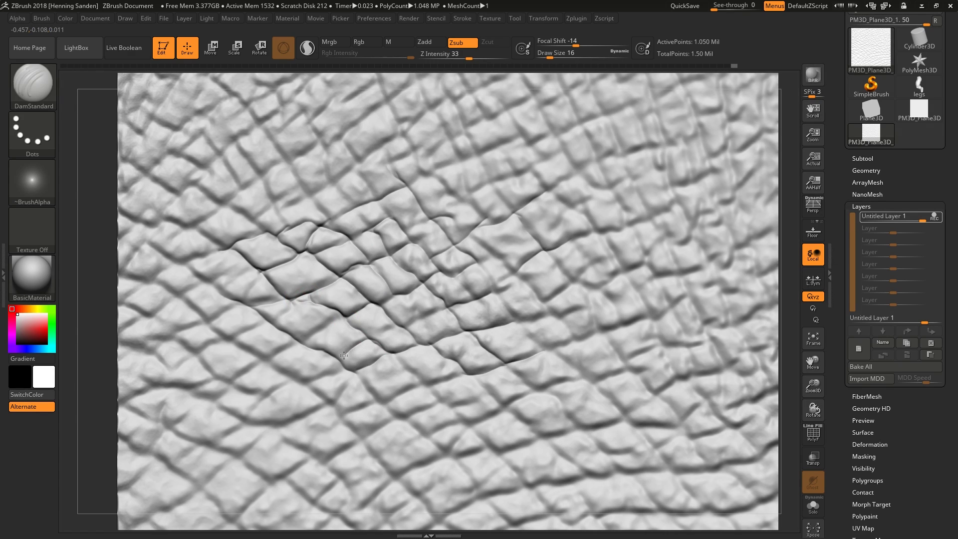
Deepen the creases around the larger skin cells below and left of the already carved area
drag(344, 355, 332, 357)
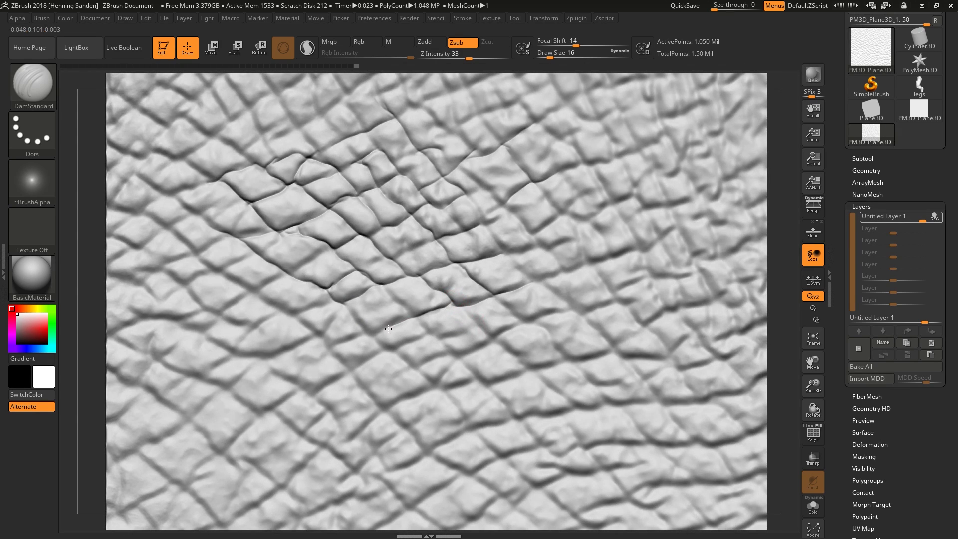
drag(388, 329, 330, 325)
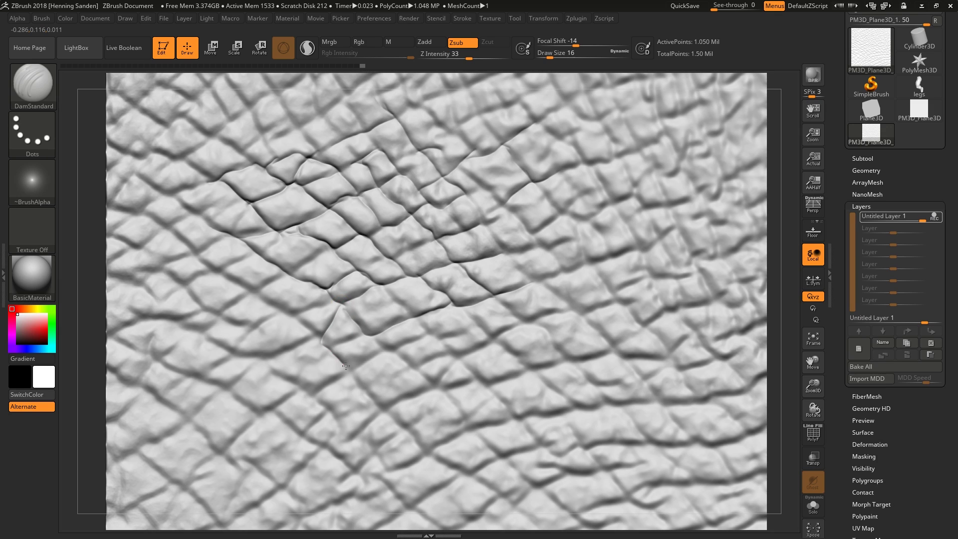
drag(366, 386, 361, 380)
drag(284, 382, 289, 374)
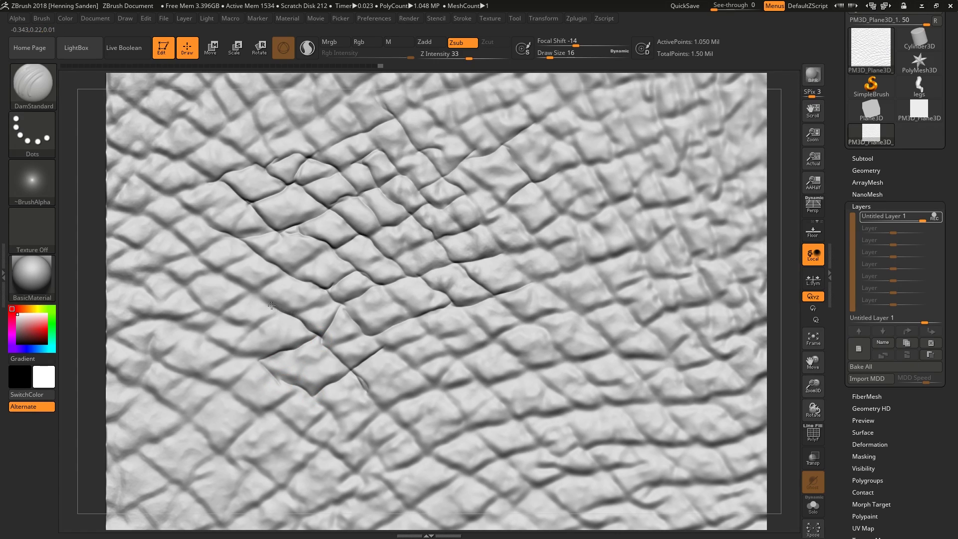
drag(248, 293, 306, 290)
Carve creases around a skin cell near the plane's right edge and up along the long vertical wrinkle above it
ctrl+right_drag(409, 298, 414, 309)
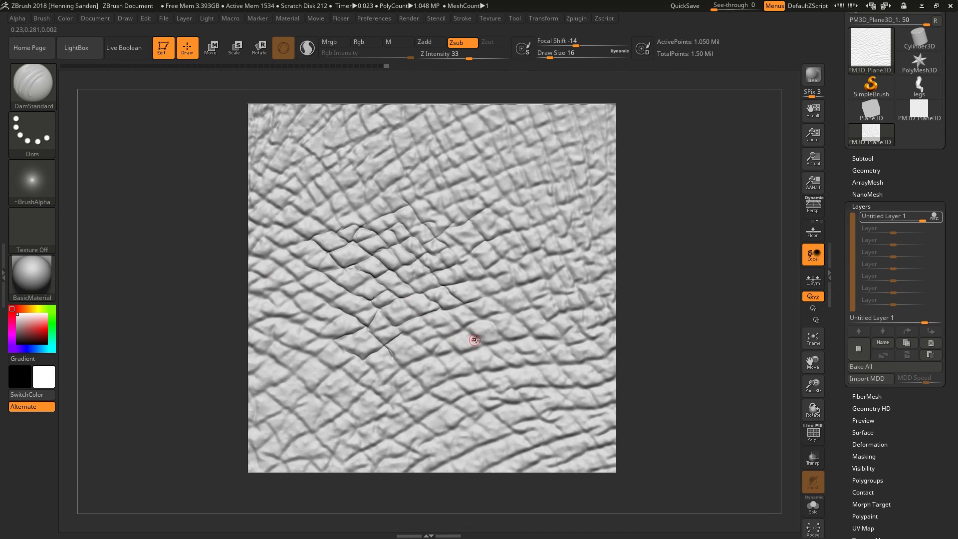
alt+right_drag(471, 300, 514, 302)
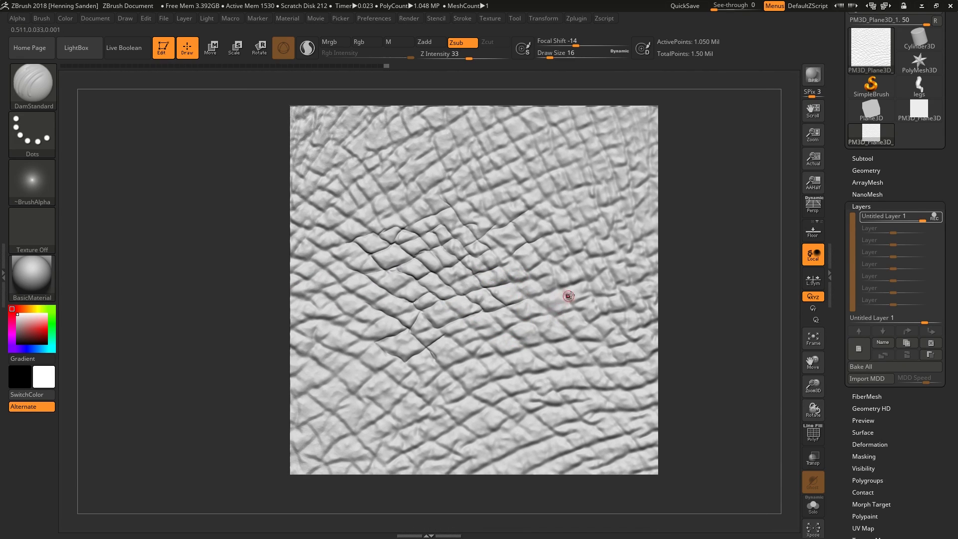
alt+right_drag(604, 268, 553, 313)
ctrl+right_drag(564, 250, 583, 306)
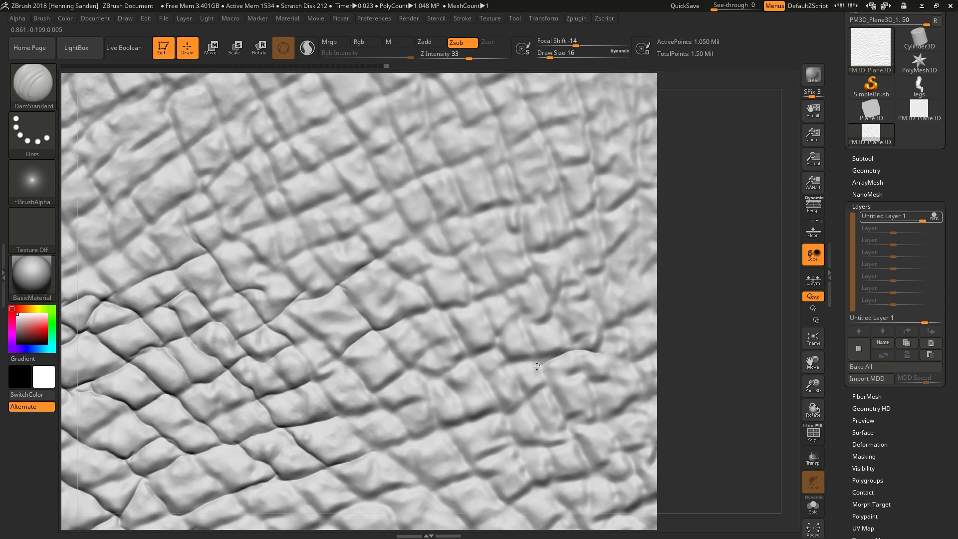
drag(559, 355, 533, 354)
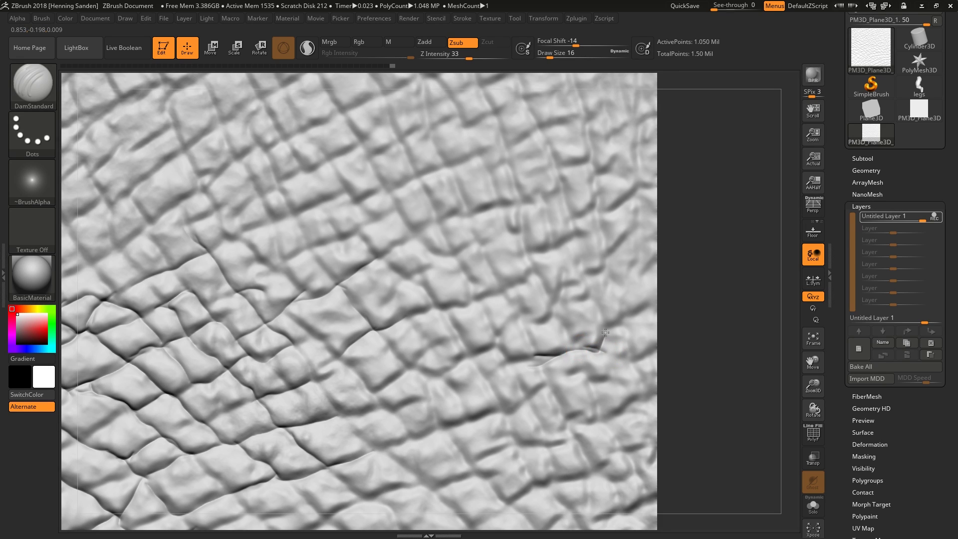
drag(593, 302, 590, 276)
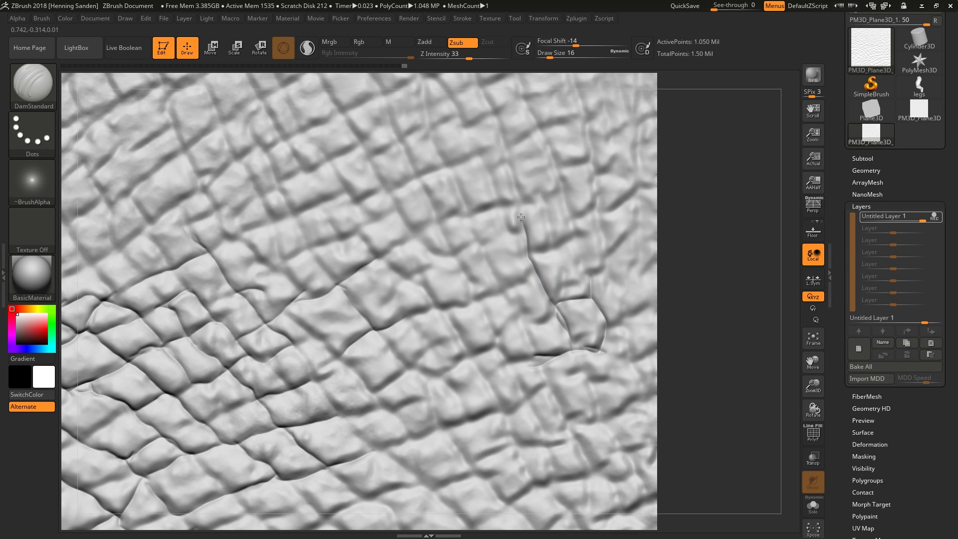
drag(498, 131, 493, 111)
drag(558, 165, 561, 193)
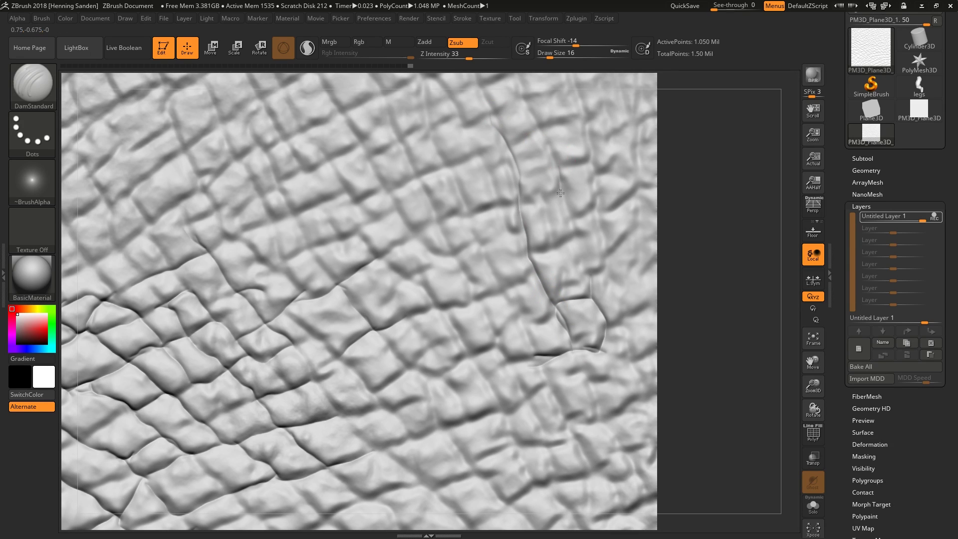
Switch to the ClayBuildup brush and turn off its alpha
key(b)
key(c)
key(b)
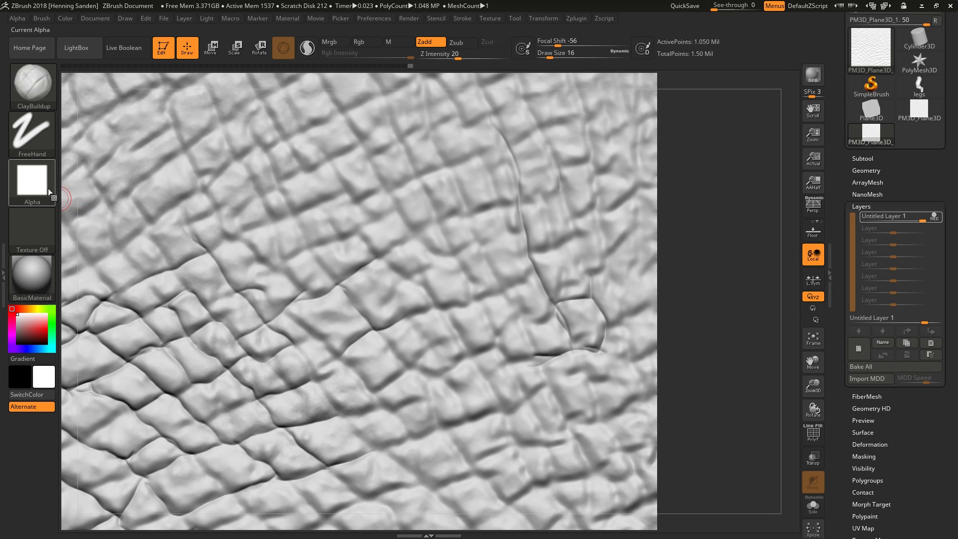
click(40, 192)
click(93, 239)
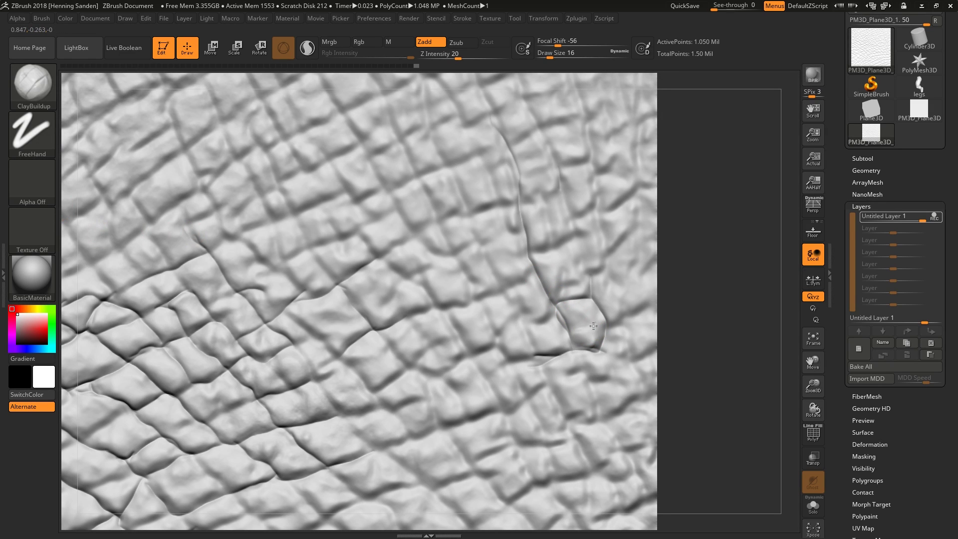
Build up volume on the skin cells between the carved creases near the plane's right edge and middle
drag(590, 331, 582, 316)
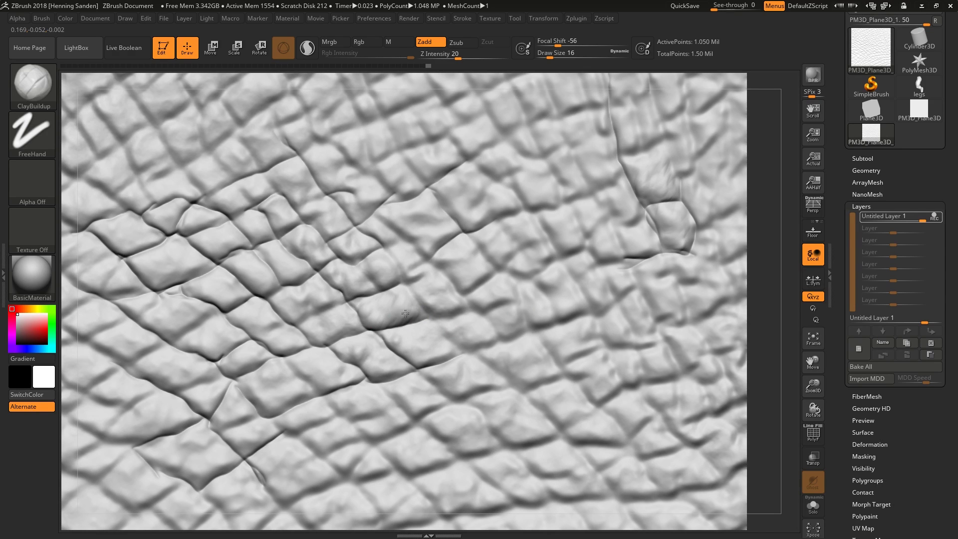
key(f)
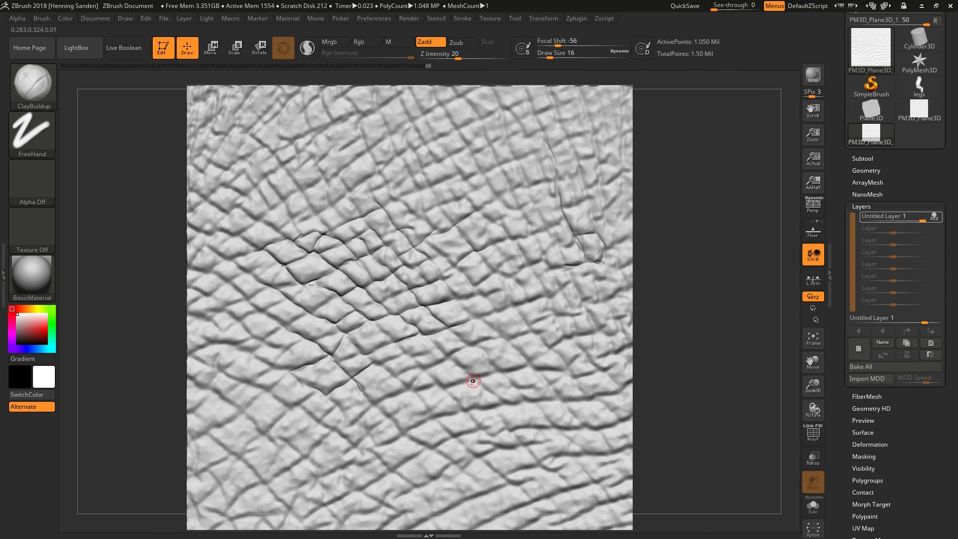
ctrl+right_drag(442, 330, 436, 319)
mouse_move(432, 313)
mouse_down()
mouse_move(426, 338)
mouse_move(457, 328)
mouse_up()
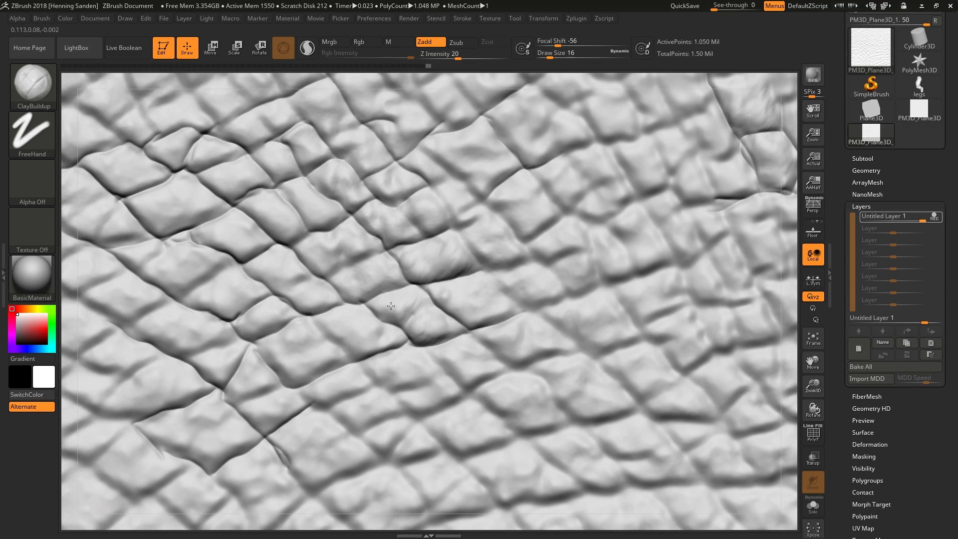
Open the LightBox collection of alphas
key(comma)
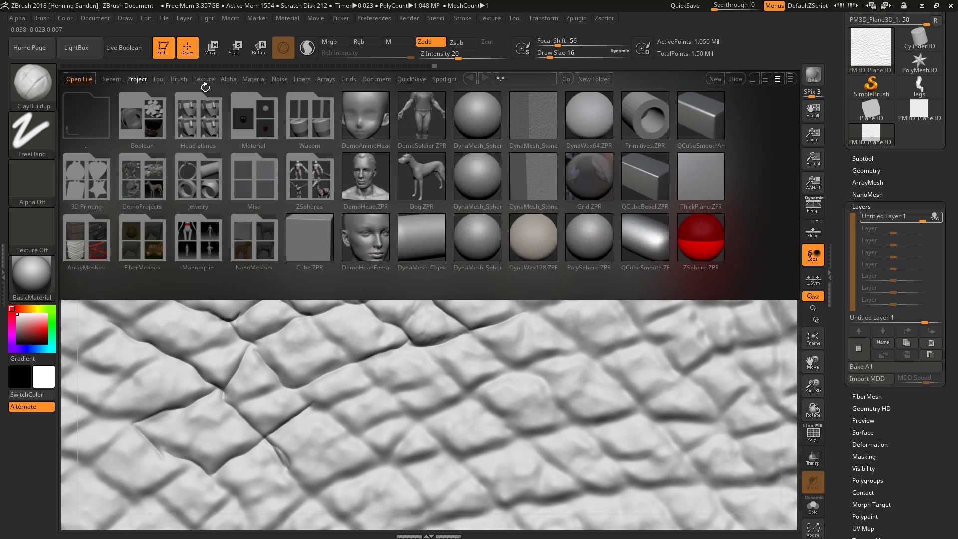
click(228, 79)
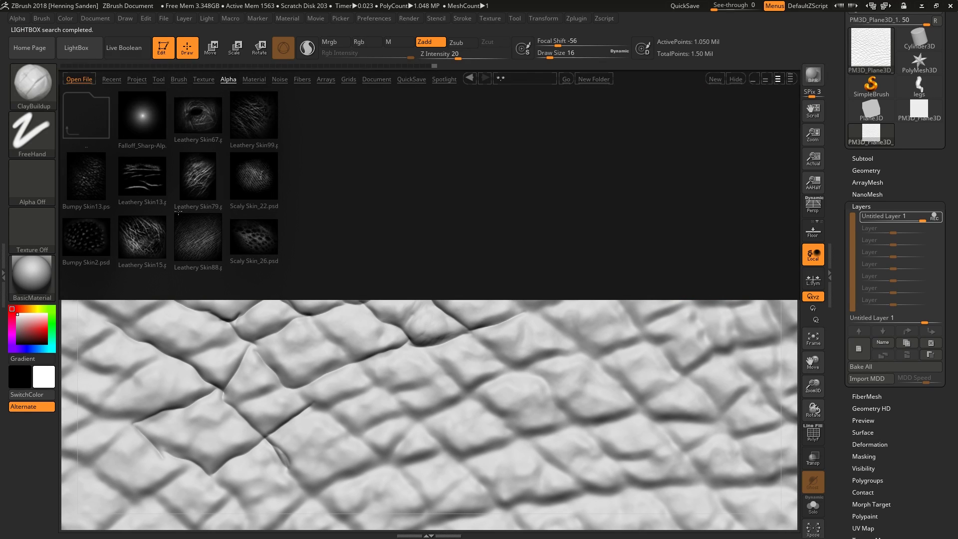
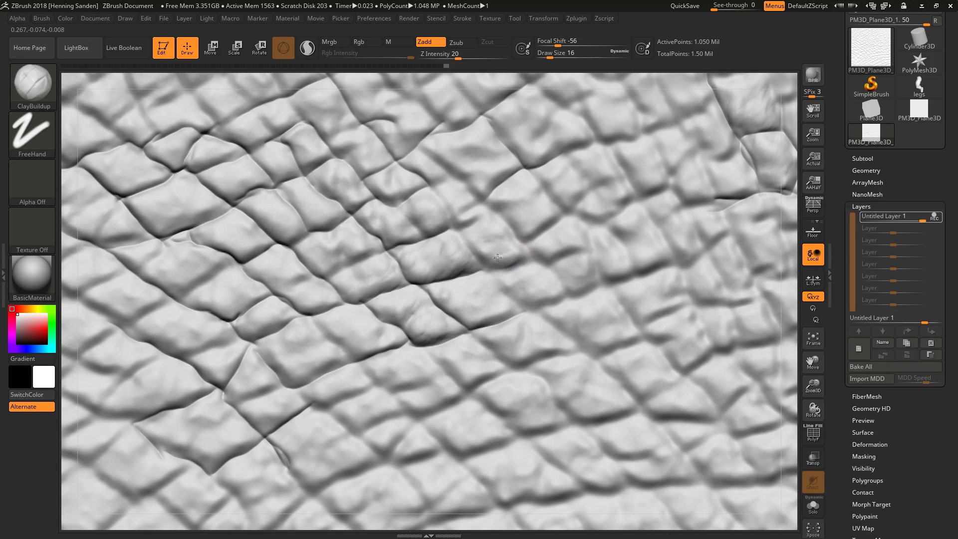
Build up volume on the skin cells right of the plane's middle with the ClayBuildup brush
drag(502, 241, 511, 251)
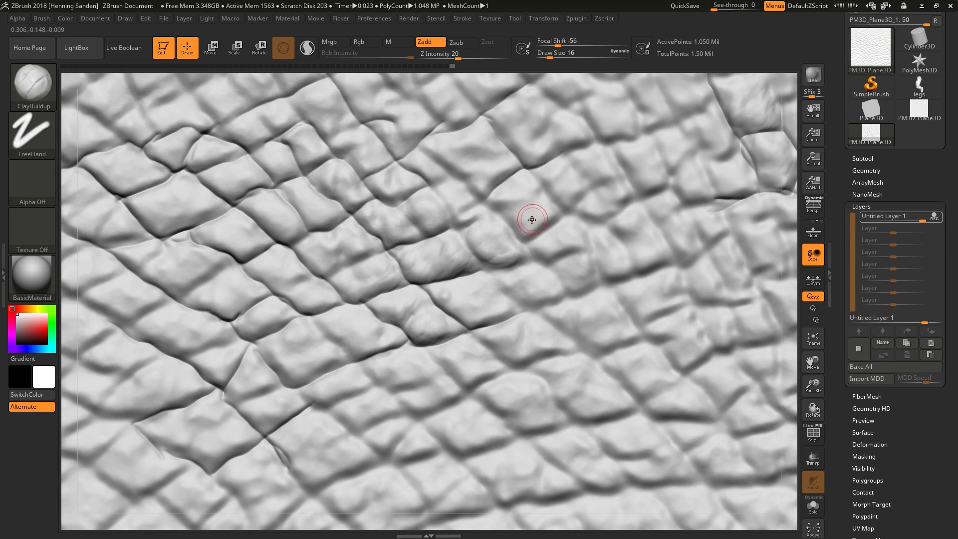
mouse_move(529, 219)
mouse_down()
mouse_move(513, 217)
mouse_move(545, 226)
mouse_move(552, 254)
mouse_up()
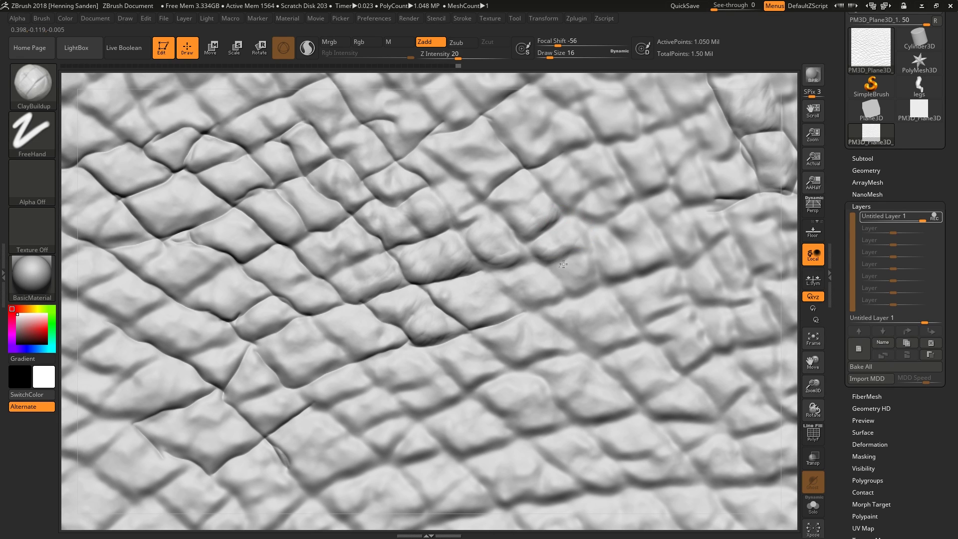
drag(572, 269, 548, 296)
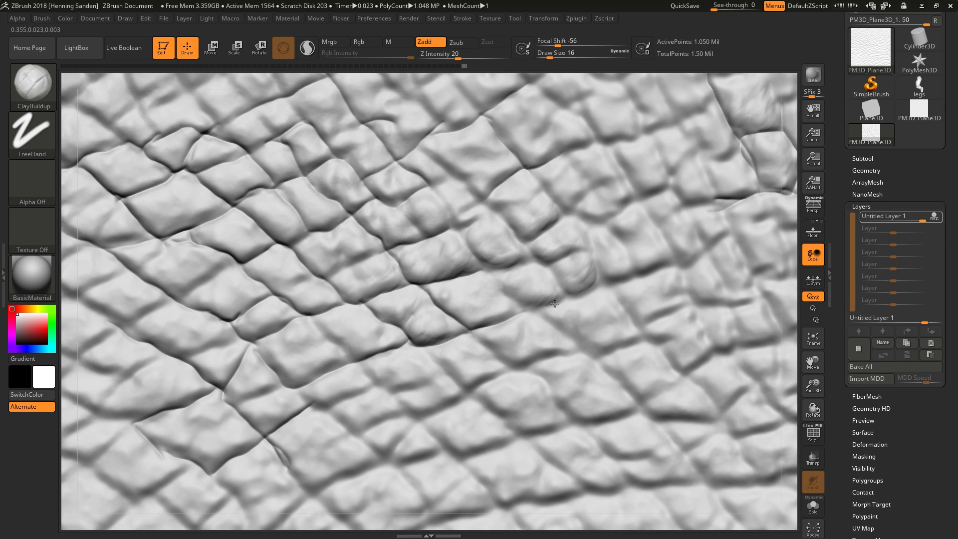
drag(551, 305, 569, 334)
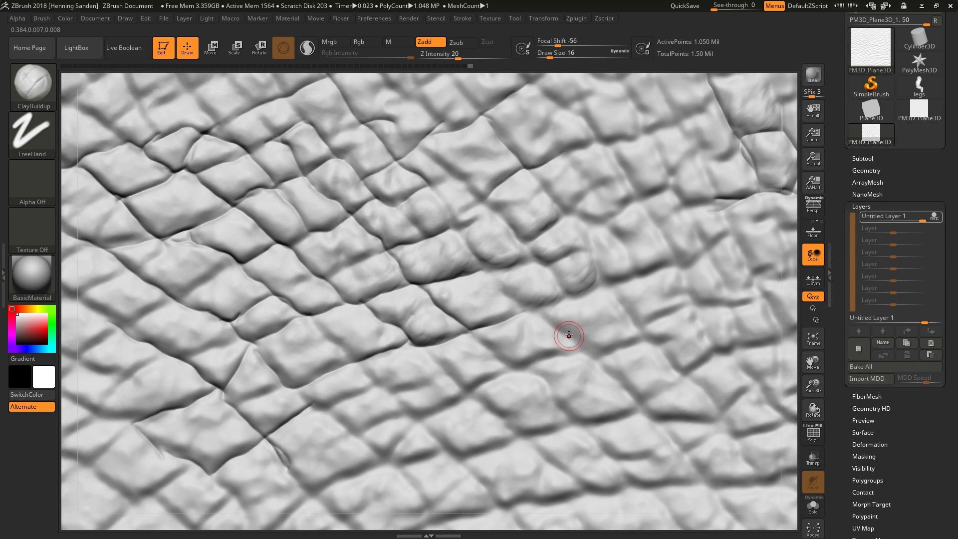
Set up the Standard brush with its alpha off, a draw size of 6 and the FreeHand stroke
key(f)
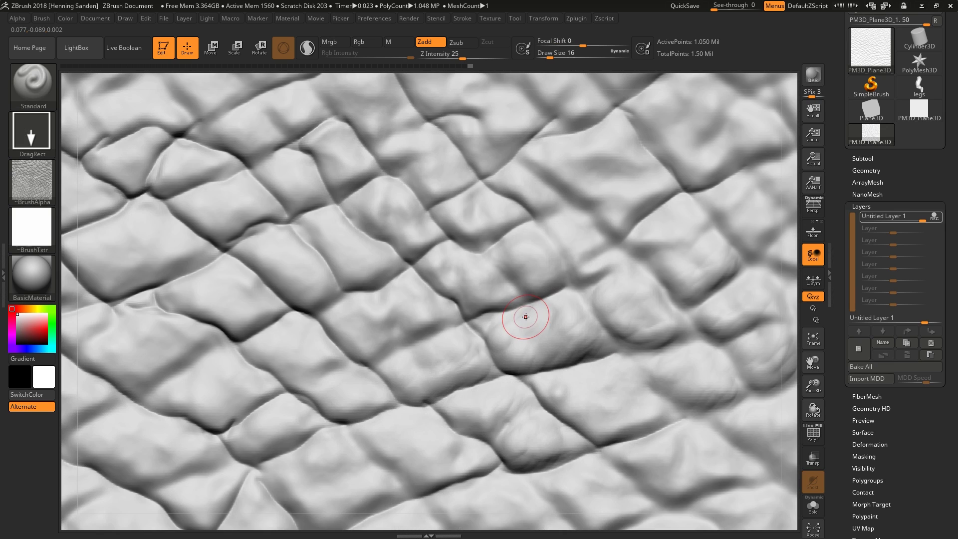
click(32, 180)
click(99, 238)
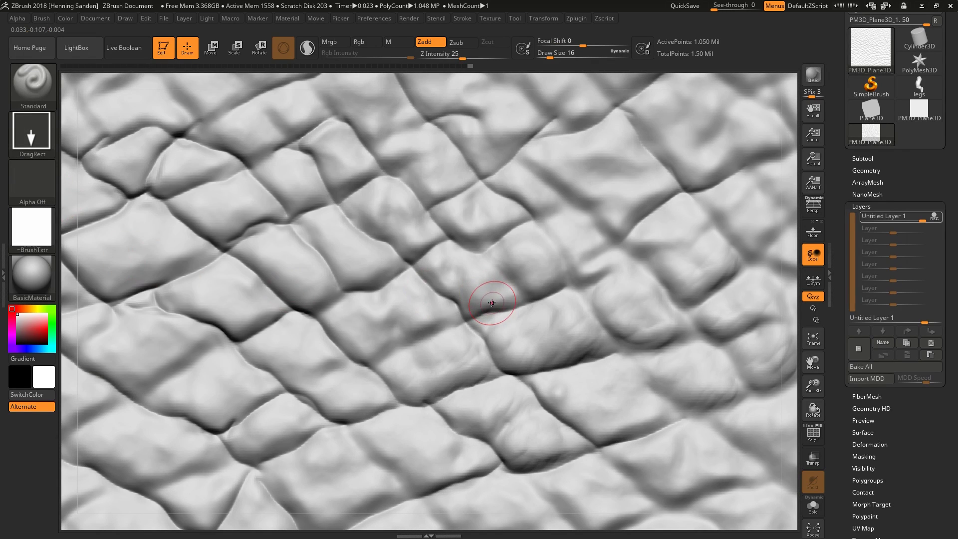
key(s)
drag(492, 303, 476, 310)
click(32, 132)
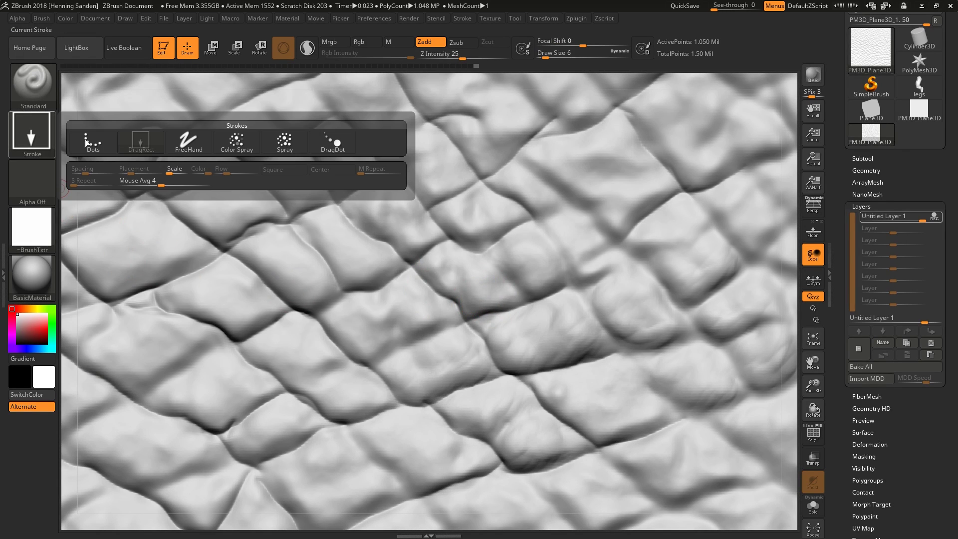
click(185, 142)
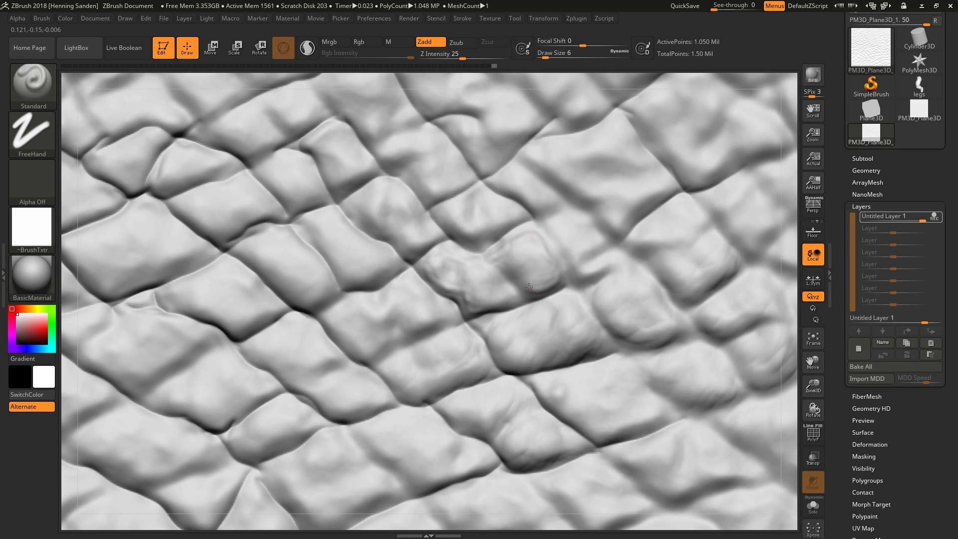
Sculpt fine ridges and volume onto the two adjoining skin cells near the plane's middle
drag(512, 282, 484, 305)
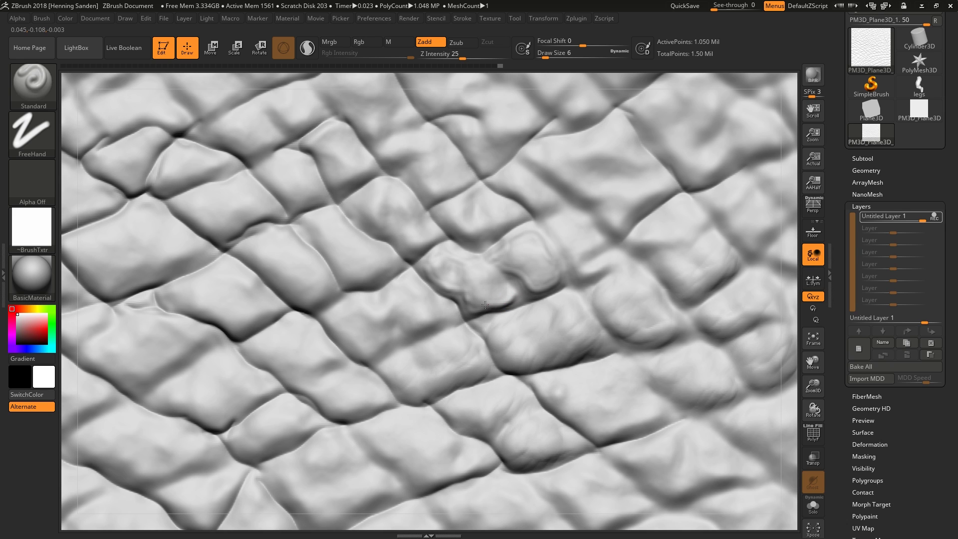
mouse_move(514, 298)
alt+right_down()
mouse_move(487, 274)
mouse_move(474, 290)
alt+right_up()
mouse_move(567, 345)
alt+right_down()
mouse_move(548, 317)
mouse_move(588, 315)
mouse_move(618, 331)
mouse_move(568, 318)
alt+right_up()
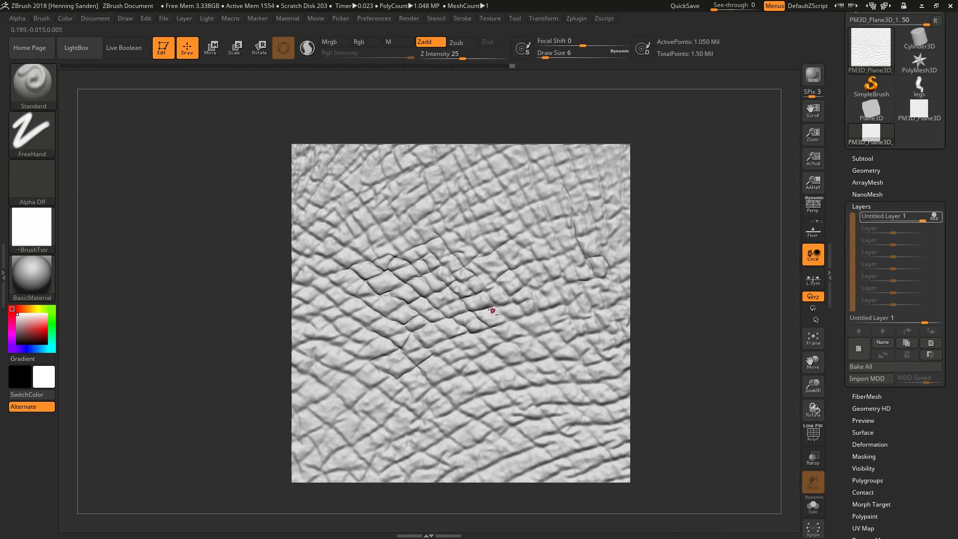
alt+right_drag(492, 310, 510, 314)
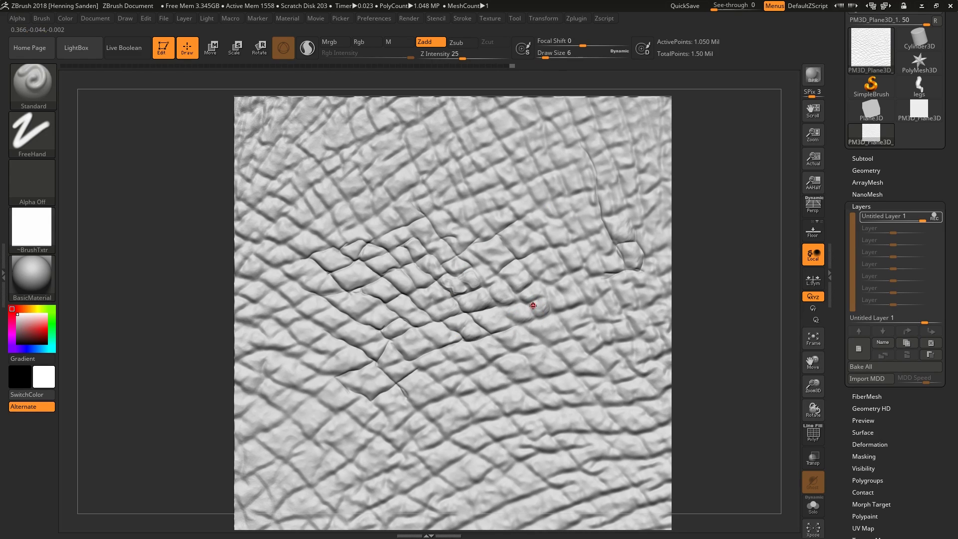
ctrl+right_drag(626, 268, 643, 231)
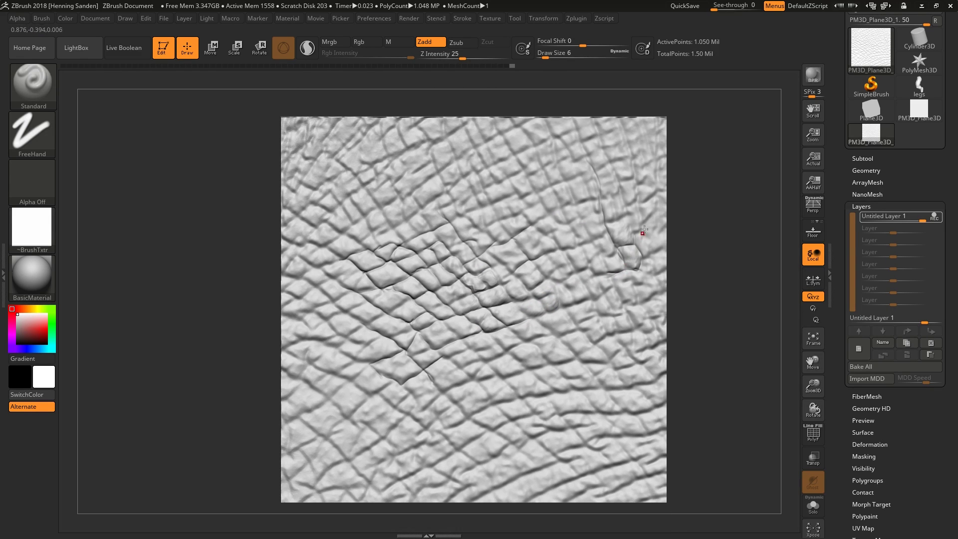
key(s)
key(s)
drag(660, 180, 668, 179)
mouse_move(666, 175)
mouse_down()
mouse_move(648, 123)
mouse_move(295, 126)
mouse_move(286, 491)
mouse_move(644, 494)
mouse_move(660, 155)
mouse_up()
ctrl+drag(732, 226, 718, 259)
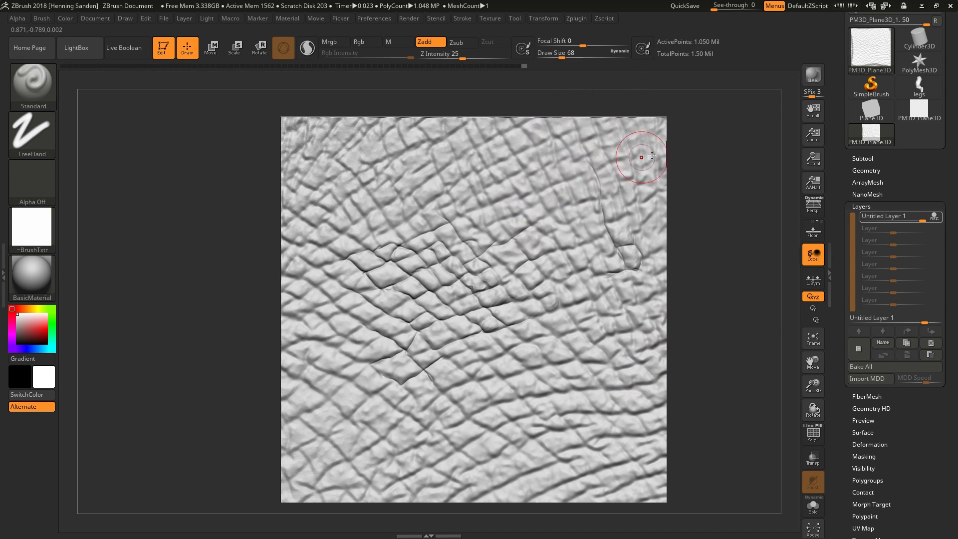
Switch to the legs model and examine the skin detail patches on the leg, marking one briefly with a mask
click(920, 86)
mouse_move(549, 361)
mouse_down()
mouse_move(525, 359)
mouse_move(602, 497)
mouse_move(509, 479)
mouse_move(509, 346)
mouse_up()
key(s)
drag(509, 346, 485, 346)
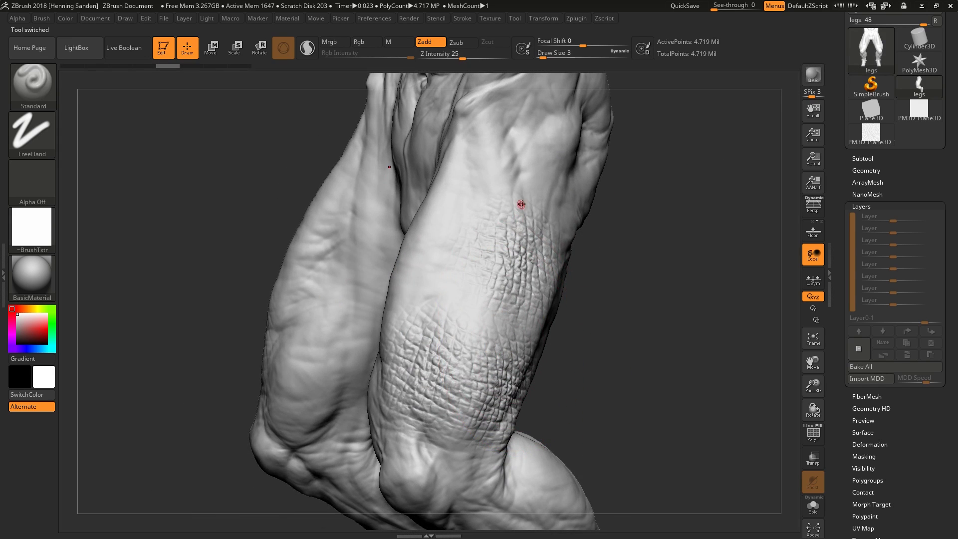
key(s)
mouse_move(513, 228)
mouse_down()
mouse_move(536, 212)
mouse_move(513, 272)
mouse_up()
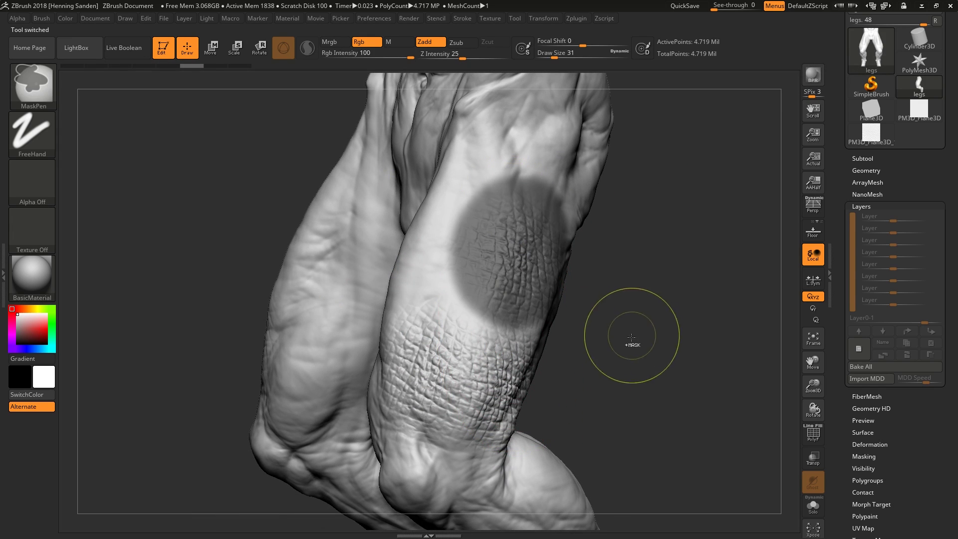
ctrl+drag(633, 343, 619, 364)
ctrl+drag(467, 424, 433, 412)
ctrl+drag(581, 378, 593, 391)
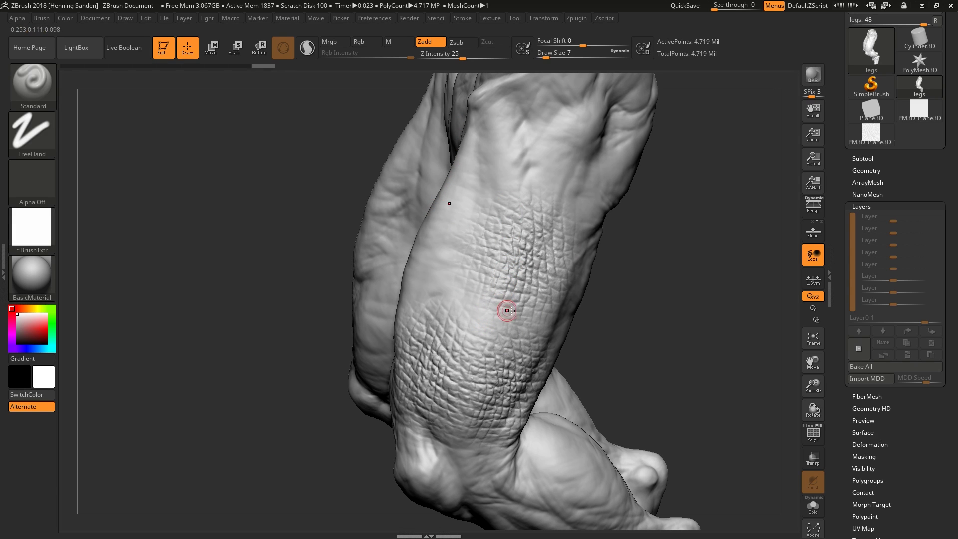
mouse_move(508, 309)
ctrl+right_down()
mouse_move(511, 323)
mouse_move(512, 311)
ctrl+right_up()
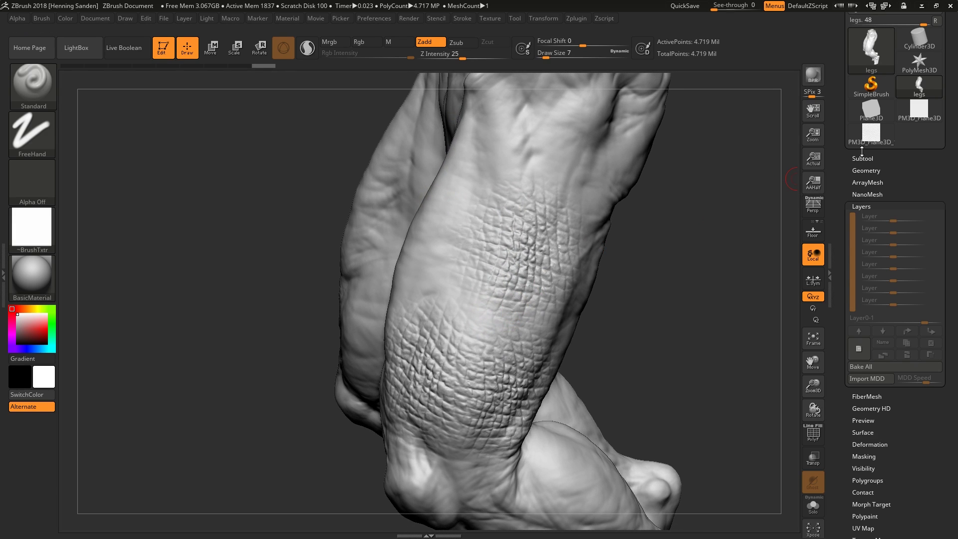
Switch back to the elephant-skin plane and set the draw size to 23
click(919, 116)
right_drag(554, 276, 649, 292)
click(882, 140)
mouse_move(541, 294)
right_down()
mouse_move(454, 289)
mouse_move(580, 277)
right_up()
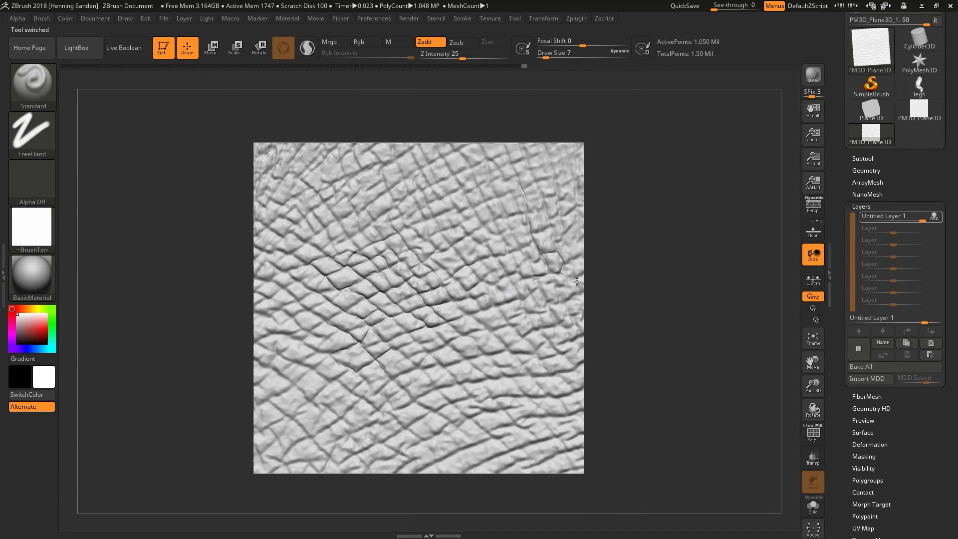
key(s)
click(584, 273)
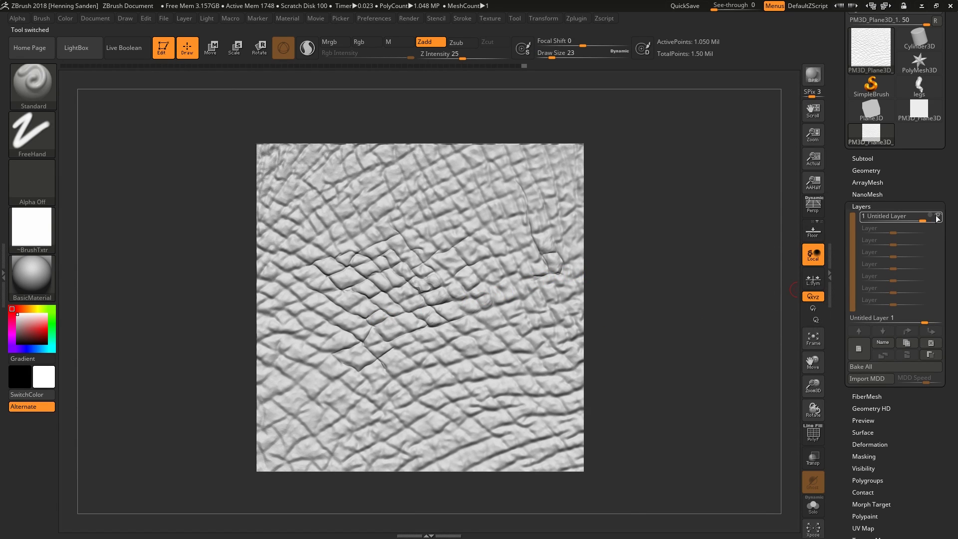
Store the flat plane as a morph target with the sculpt layer hidden, and show the layer again
click(936, 219)
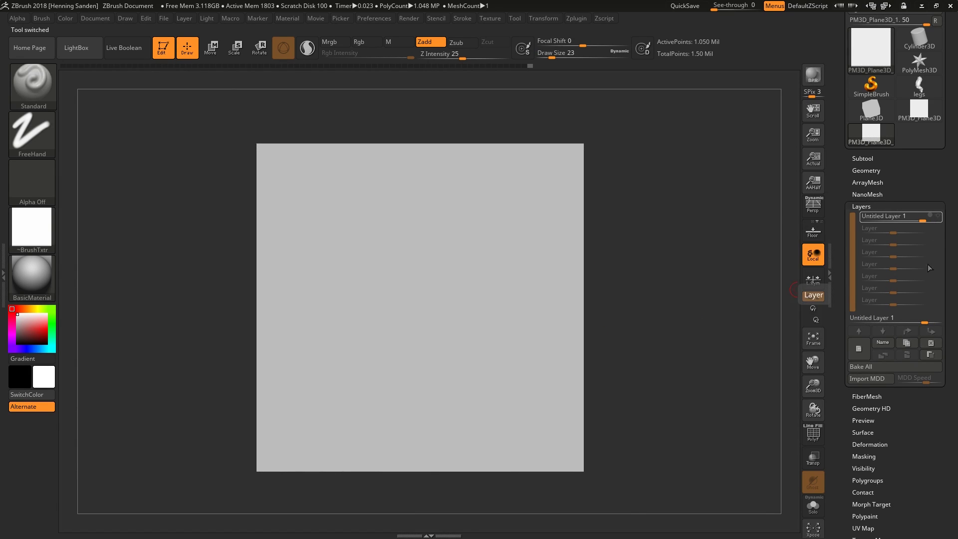
scroll(883, 429, down, 3)
click(872, 414)
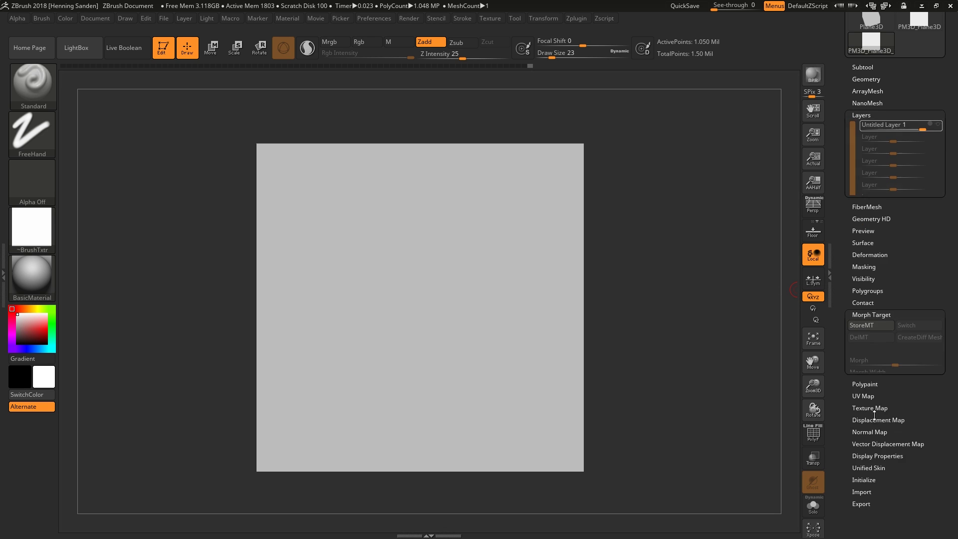
click(872, 245)
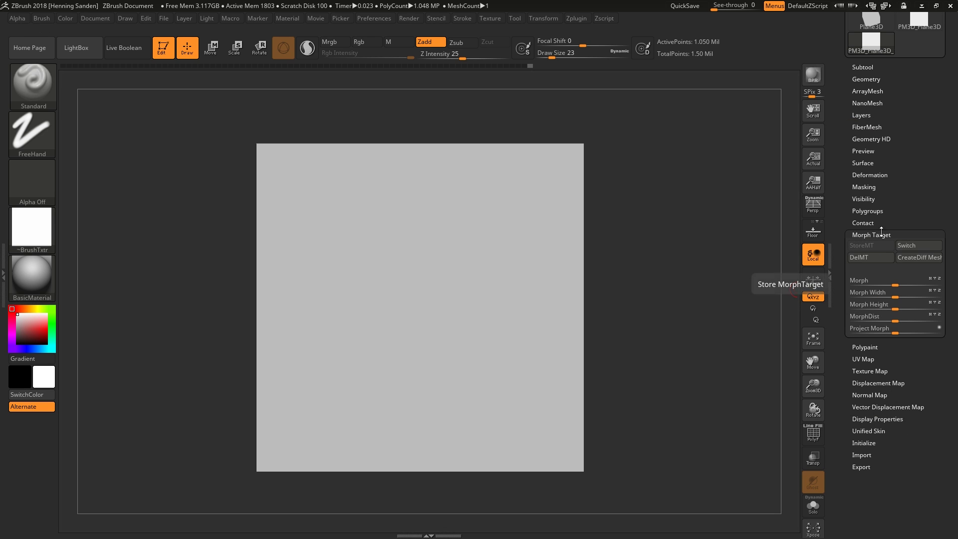
click(868, 115)
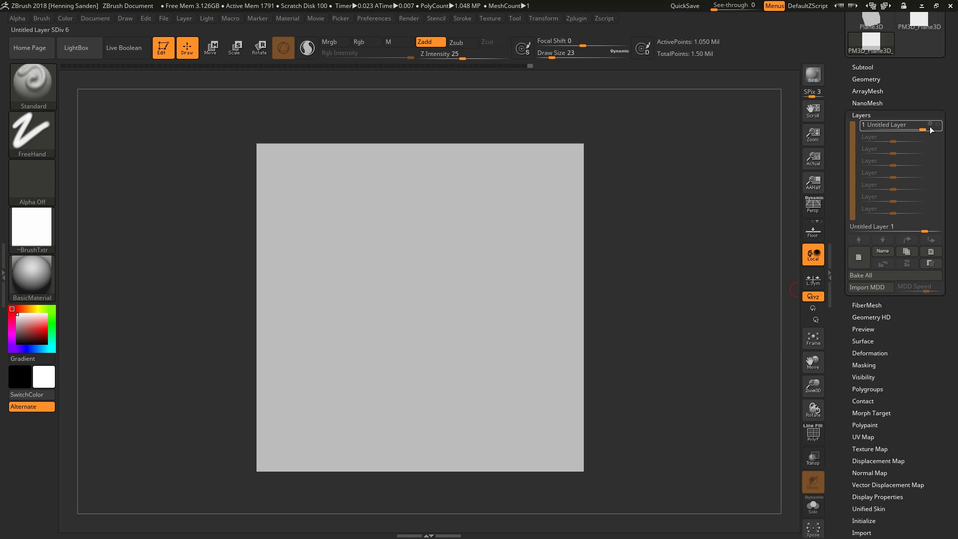
click(930, 125)
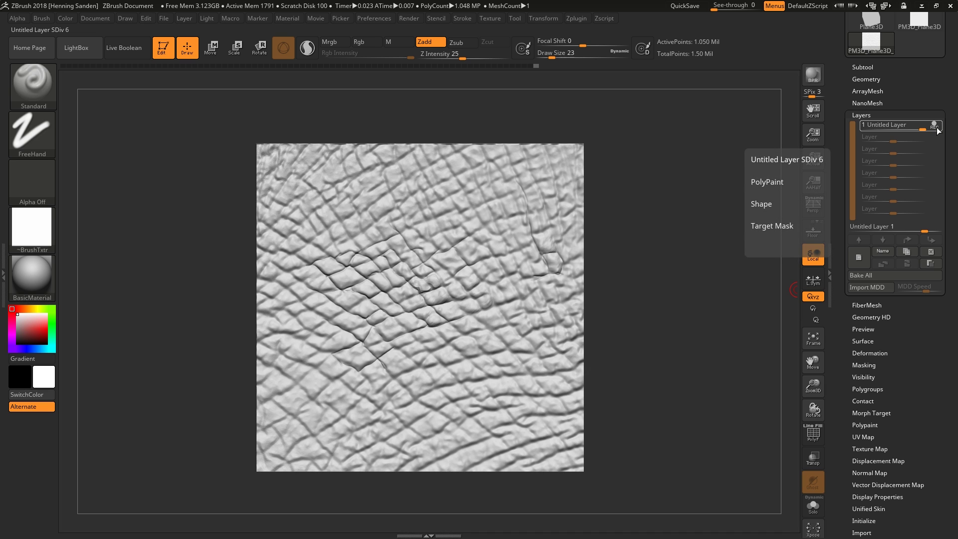
Switch to the Morph brush and set its draw size to 35
key(b)
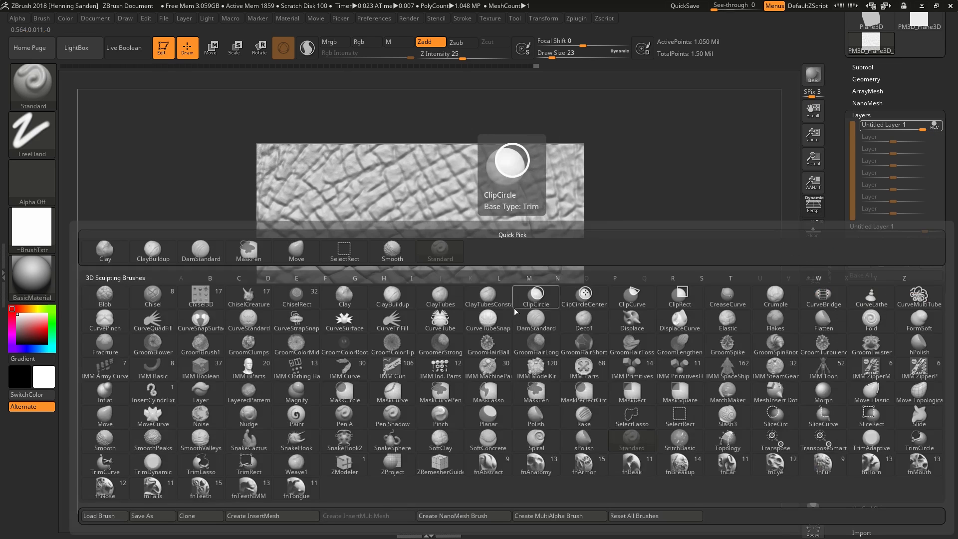
key(m)
key(o)
key(s)
click(582, 280)
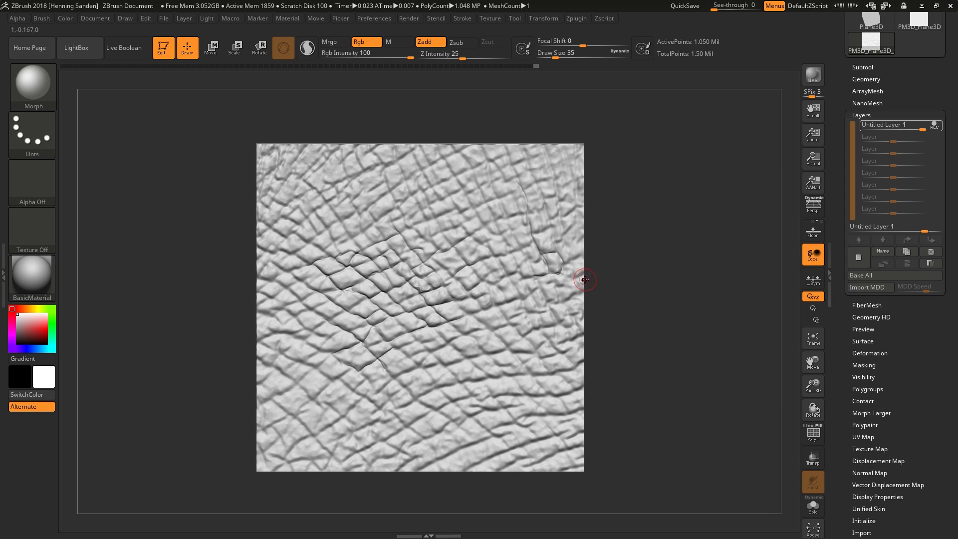
Try to morph the skin relief back to flat along the plane's right edge, at draw sizes 35 and 128
mouse_move(583, 279)
mouse_down()
mouse_move(503, 302)
mouse_move(563, 298)
mouse_move(577, 239)
mouse_move(574, 152)
mouse_up()
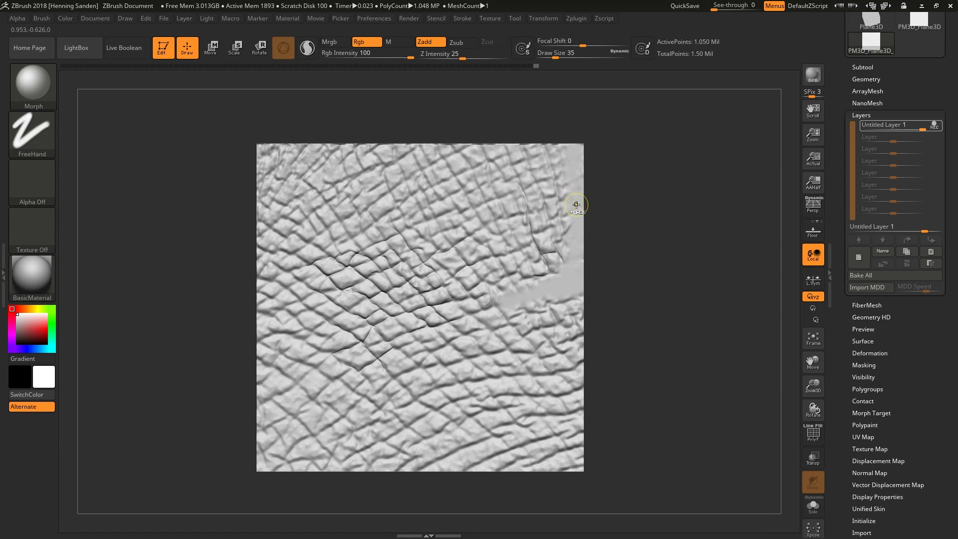
key(ctrl+z)
key(s)
mouse_move(574, 205)
mouse_down()
mouse_move(583, 204)
mouse_move(575, 199)
mouse_up()
key(s)
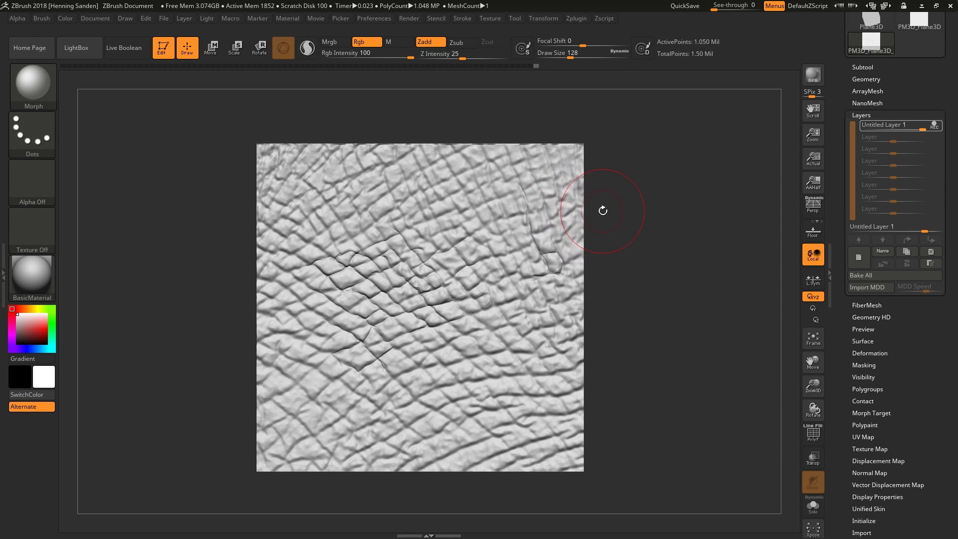
mouse_move(573, 214)
mouse_down()
mouse_move(289, 309)
mouse_move(324, 224)
mouse_move(449, 210)
mouse_up()
key(ctrl)
key(ctrl+z)
Add a new sculpt layer above the skin layer and set the Morph brush's draw size to 101
key(s)
drag(577, 162, 572, 161)
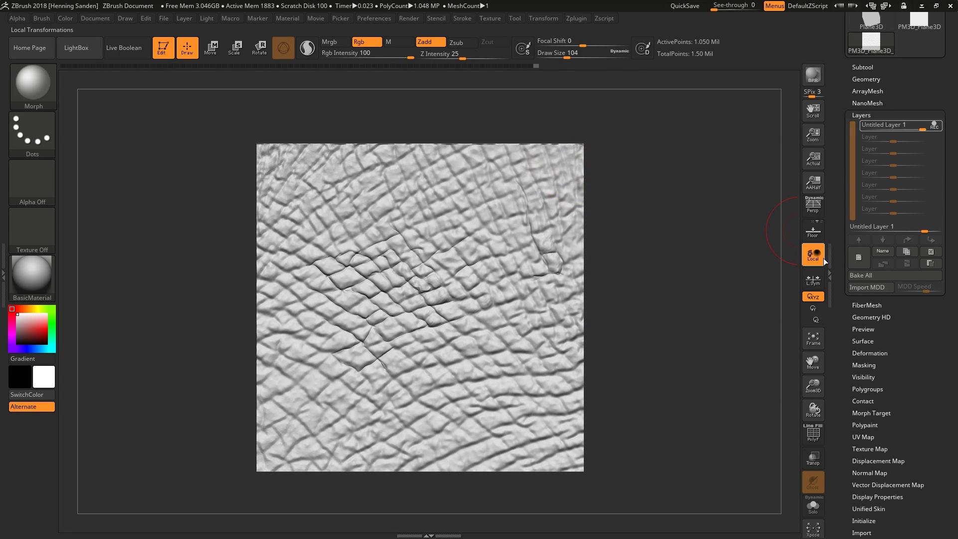
click(860, 258)
key(s)
key(s)
click(586, 150)
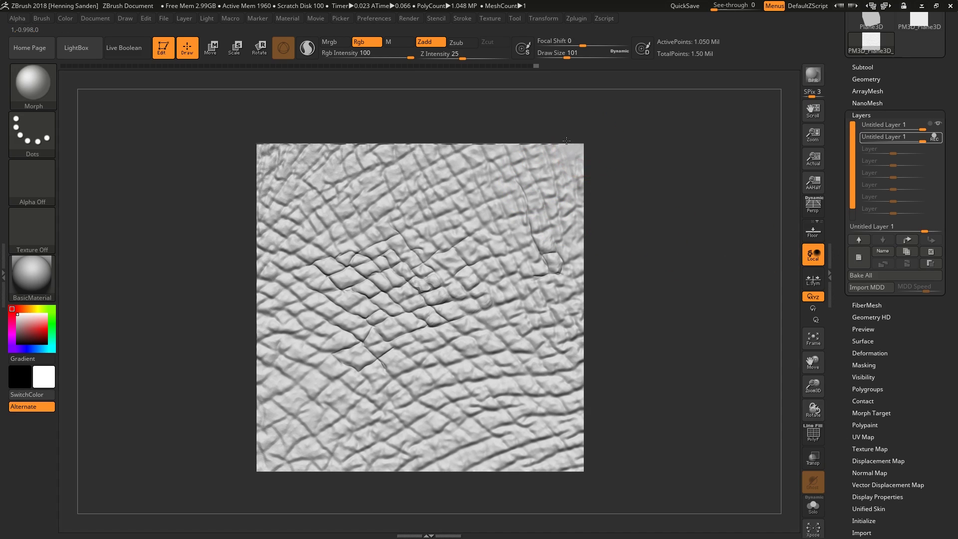
Fade the skin relief to flat along the plane's four edges with the Morph brush
drag(536, 144, 414, 148)
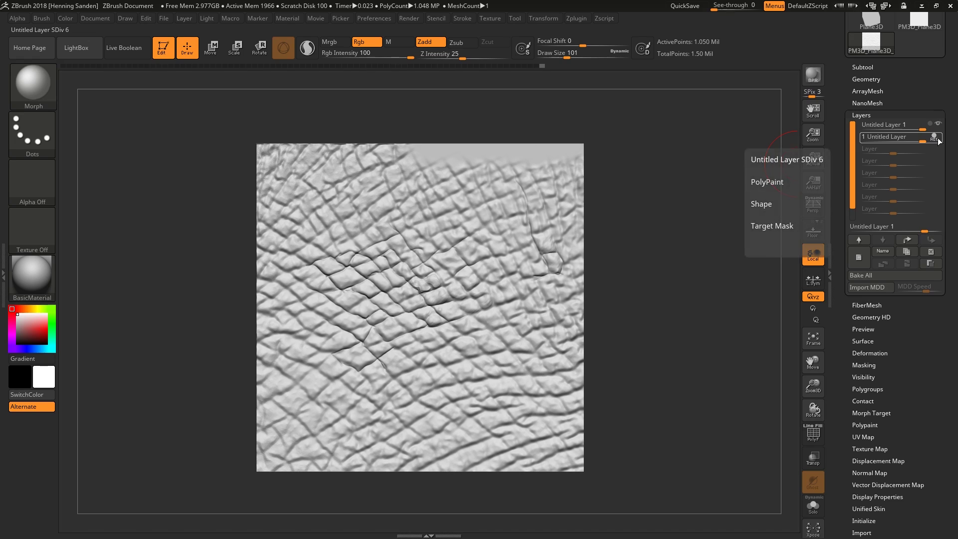
mouse_move(393, 130)
mouse_down()
mouse_move(379, 145)
mouse_move(399, 150)
mouse_move(299, 152)
mouse_move(250, 178)
mouse_move(260, 454)
mouse_move(350, 478)
mouse_move(590, 466)
mouse_move(583, 171)
mouse_move(552, 212)
mouse_move(594, 222)
mouse_up()
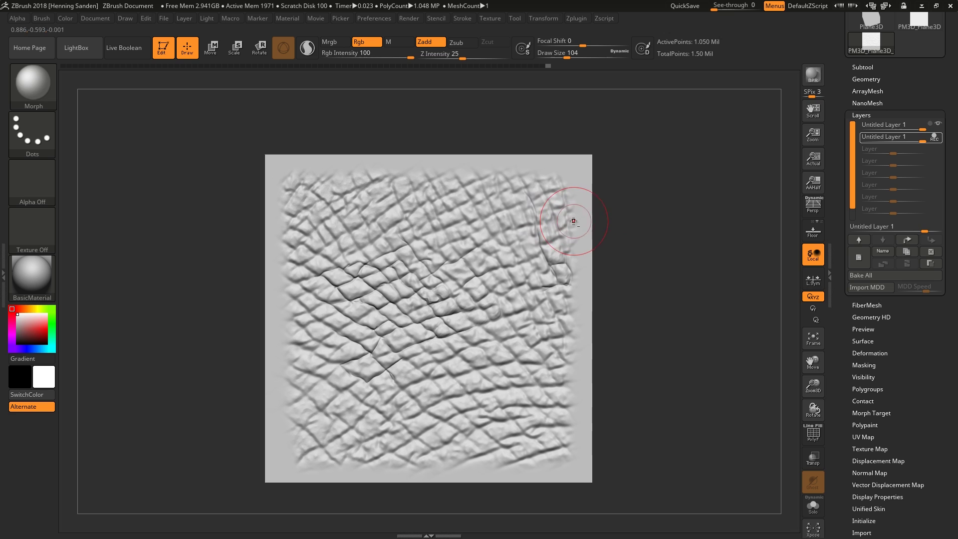
ctrl+right_drag(577, 201, 583, 196)
Enlarge the Morph brush to draw size 182 and flatten the relief around the plane's corners and bottom edge
key(s)
drag(578, 196, 588, 197)
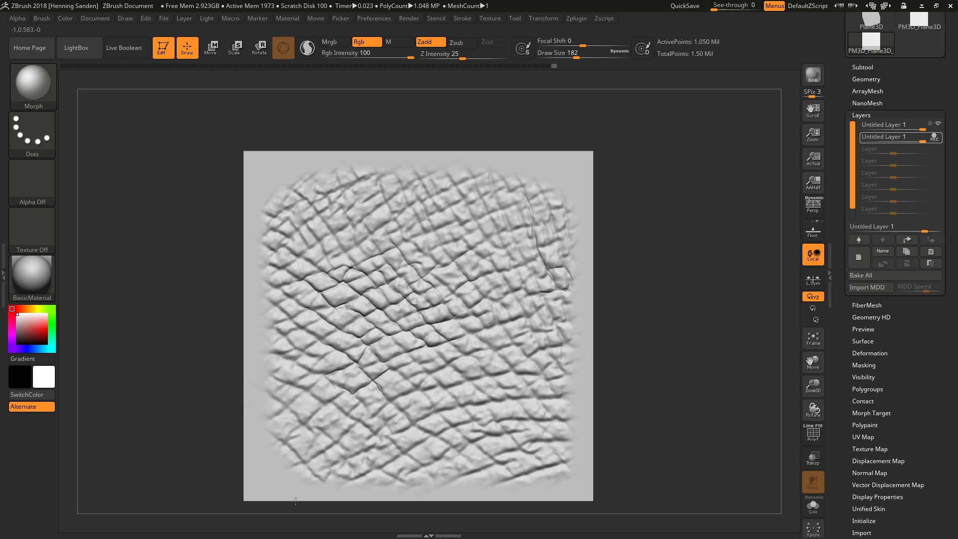
drag(296, 500, 553, 503)
drag(571, 469, 567, 489)
Reduce the draw size to 108 and morph away relief at the plane's lower right to break up the straight border
key(s)
drag(577, 451, 566, 449)
mouse_move(582, 447)
ctrl+right_down()
mouse_move(585, 478)
mouse_move(560, 389)
ctrl+right_up()
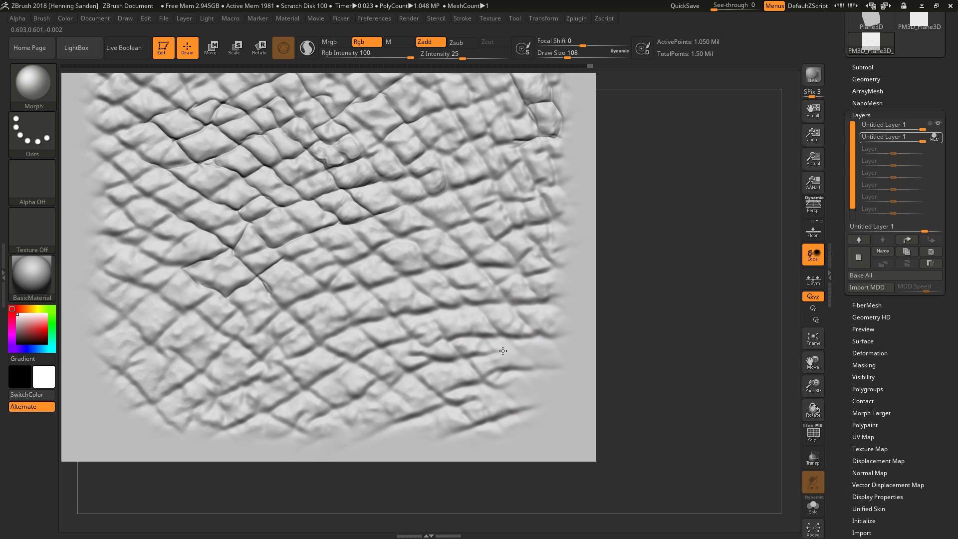
Set the Morph brush's draw size to 74 and flatten irregular gaps into the relief along the plane's right edge
key(s)
drag(516, 284, 522, 291)
mouse_move(543, 285)
mouse_down()
mouse_move(523, 288)
mouse_move(565, 275)
mouse_move(533, 237)
mouse_move(514, 241)
mouse_up()
alt+right_drag(541, 260, 543, 319)
drag(563, 351, 559, 354)
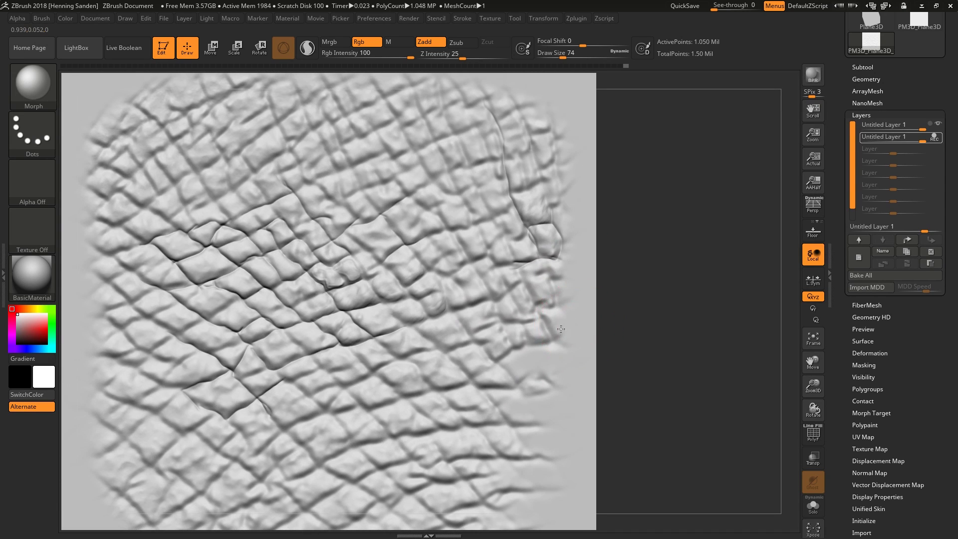
shift+drag(513, 327, 559, 330)
shift+drag(574, 265, 554, 240)
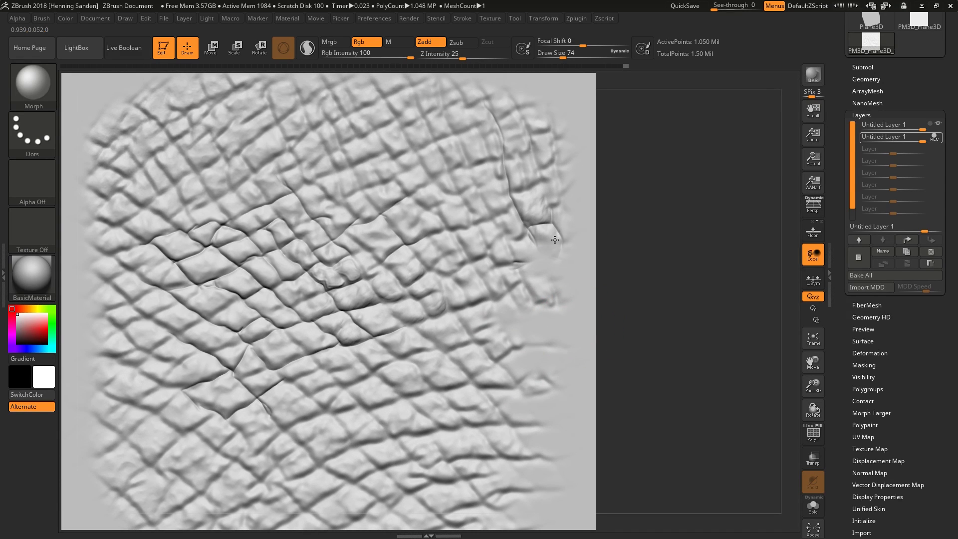
Morph away uneven notches of relief at the upper right corner and along the plane's top edge
drag(556, 198, 558, 164)
mouse_move(618, 185)
alt+mouse_down()
mouse_move(661, 244)
mouse_move(663, 222)
alt+mouse_up()
mouse_move(594, 205)
mouse_down()
mouse_move(590, 175)
mouse_move(557, 171)
mouse_up()
mouse_move(502, 150)
shift+mouse_down()
mouse_move(508, 172)
mouse_move(484, 140)
shift+mouse_up()
mouse_move(443, 166)
shift+mouse_down()
mouse_move(458, 199)
mouse_move(442, 144)
mouse_move(384, 177)
mouse_move(404, 204)
mouse_move(420, 206)
mouse_move(385, 166)
shift+mouse_up()
alt+right_drag(374, 197, 486, 175)
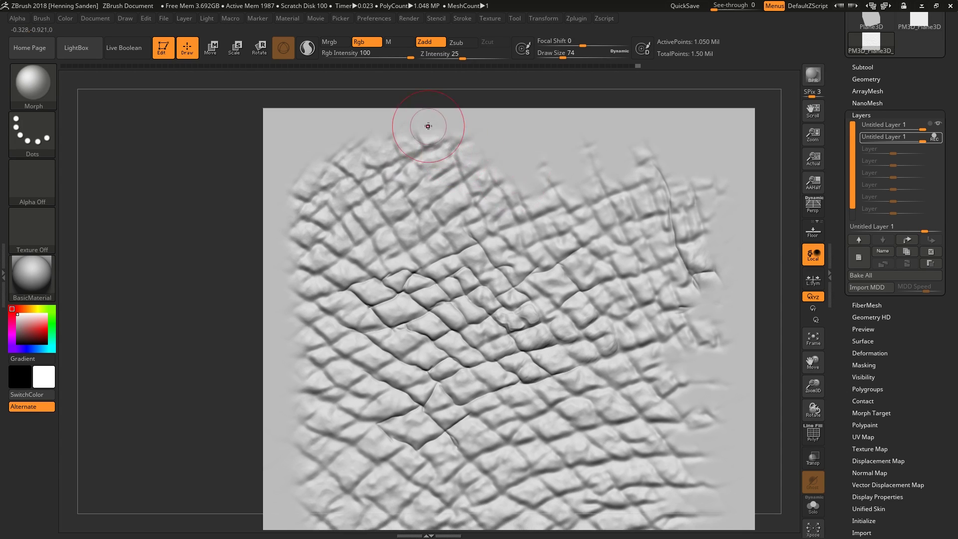
shift+drag(425, 126, 437, 139)
shift+drag(443, 176, 418, 162)
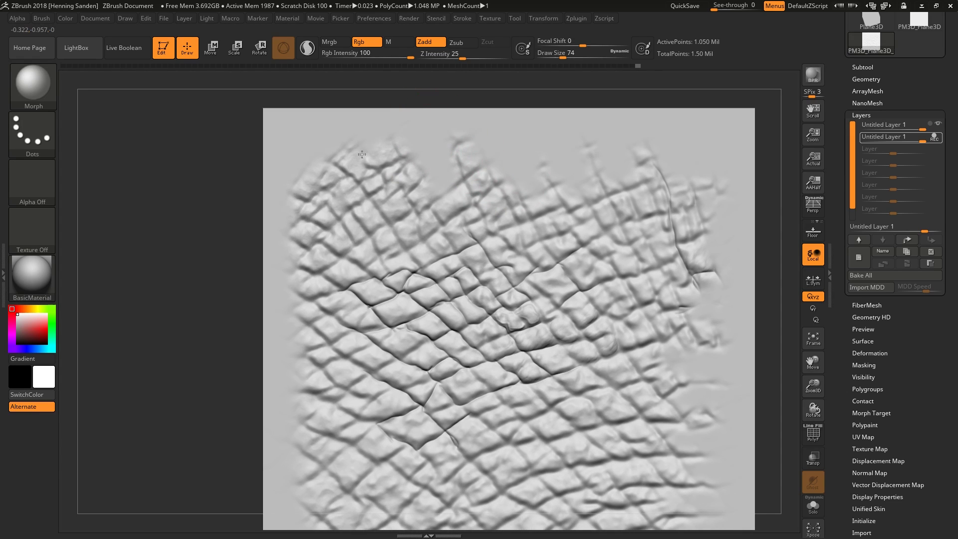
mouse_move(362, 155)
shift+mouse_down()
mouse_move(394, 172)
mouse_move(380, 163)
shift+mouse_up()
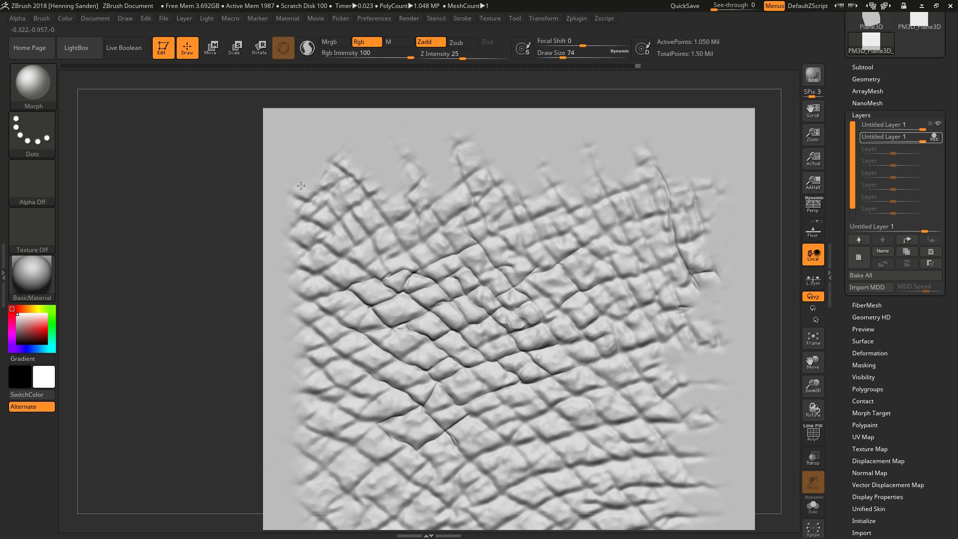
Break up the straight left border of the skin relief with short Morph brush strokes
shift+drag(284, 227, 280, 278)
alt+right_drag(357, 302, 380, 239)
drag(309, 300, 331, 281)
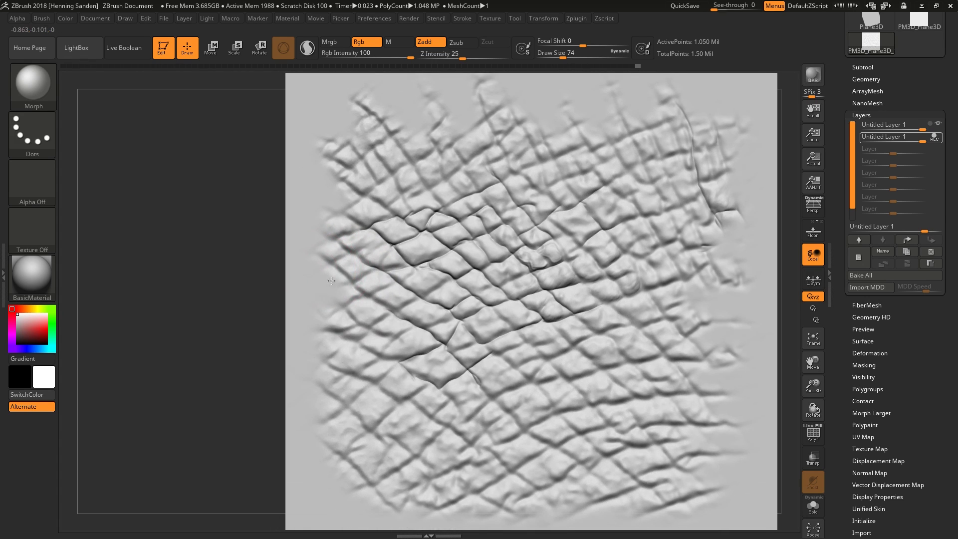
drag(308, 320, 339, 350)
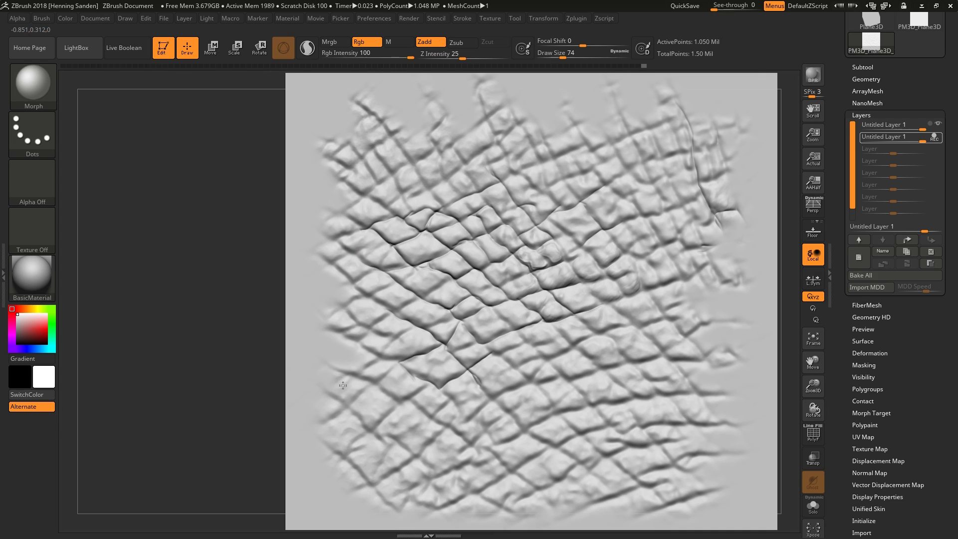
Morph irregular gaps into the relief along the bottom edge and the lower part of the right edge
ctrl+right_drag(428, 335, 481, 200)
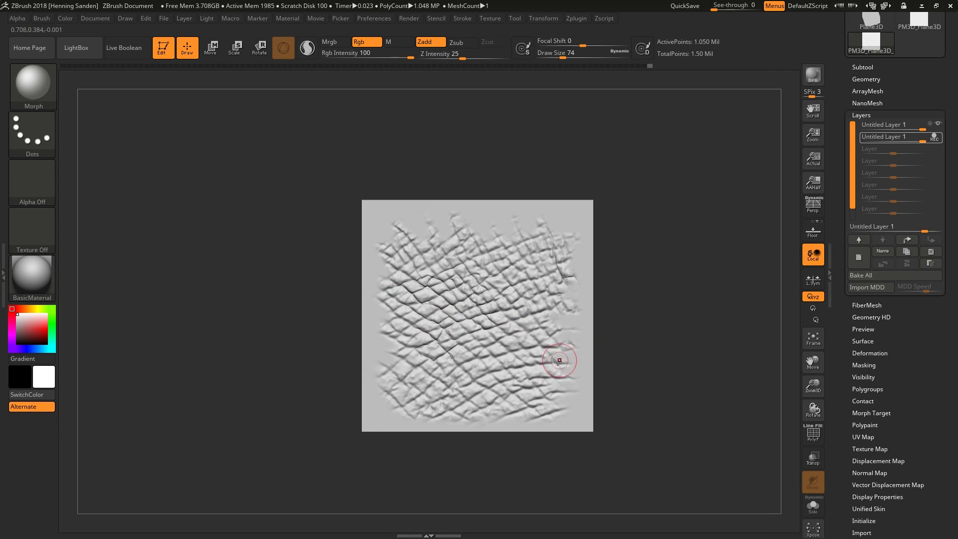
ctrl+right_drag(541, 383, 479, 452)
mouse_move(479, 452)
alt+right_down()
mouse_move(518, 380)
mouse_move(493, 402)
alt+right_up()
drag(479, 382, 508, 349)
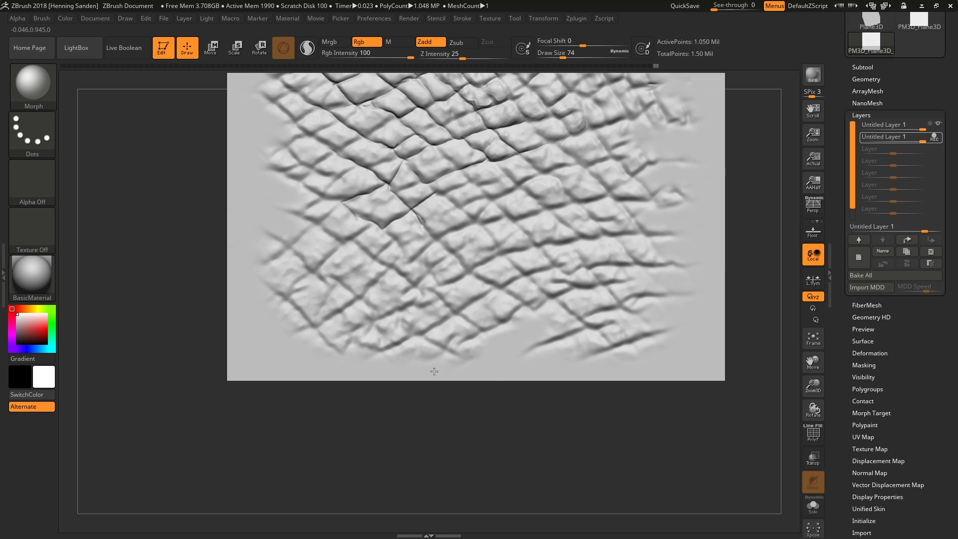
mouse_move(431, 359)
mouse_down()
mouse_move(414, 334)
mouse_move(441, 344)
mouse_move(379, 337)
mouse_up()
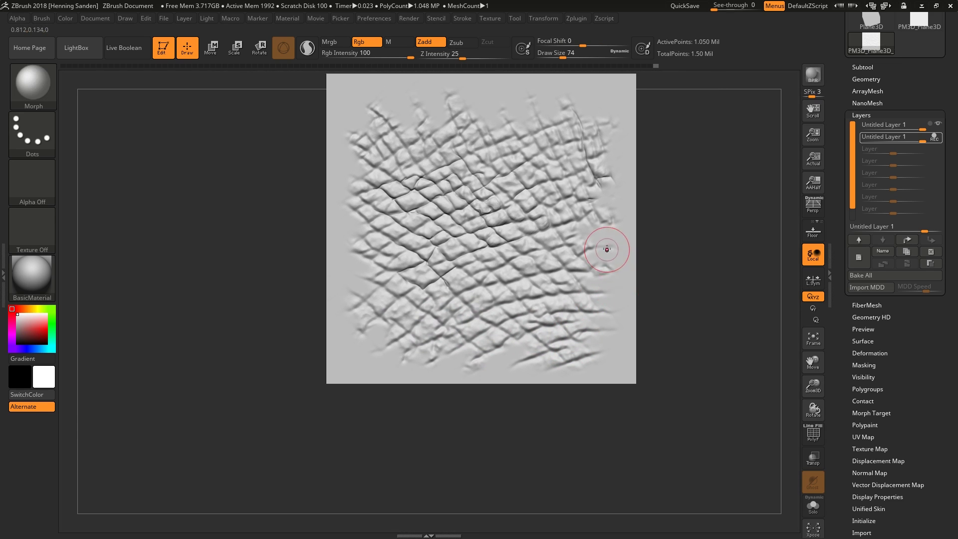
ctrl+right_drag(607, 250, 619, 284)
mouse_move(605, 274)
mouse_down()
mouse_move(620, 238)
mouse_move(559, 238)
mouse_move(625, 301)
mouse_move(577, 336)
mouse_move(604, 353)
mouse_move(533, 350)
mouse_move(581, 343)
mouse_up()
Switch to the DamStandard brush at draw size 31 and carve a crease outward from the relief's lower right edge
key(])
key(b)
key(d)
key(s)
key(s)
key(s)
key(s)
drag(579, 351, 551, 339)
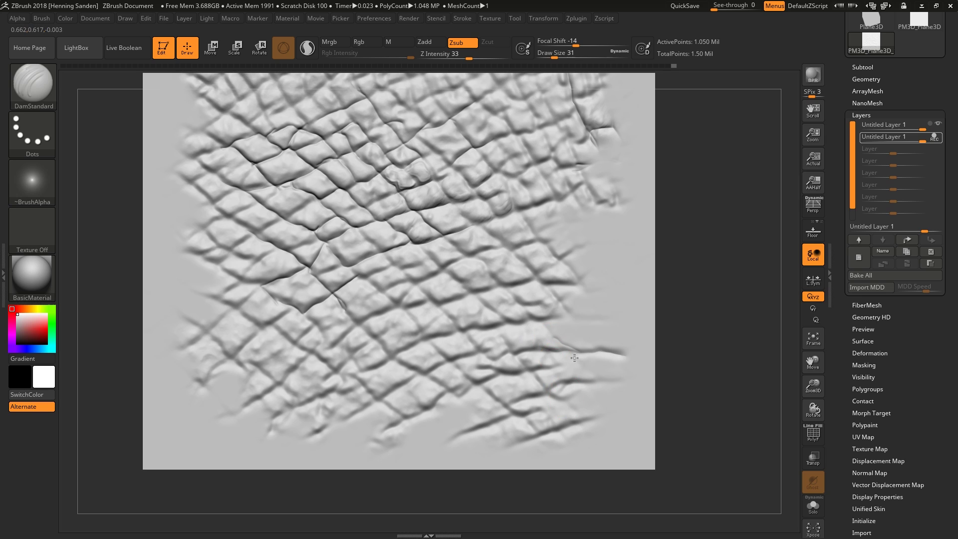
Set the draw size to 39 and extend the skin creases at the lower right and bottom edges into the flat border
alt+right_drag(574, 381, 581, 367)
drag(617, 403, 582, 394)
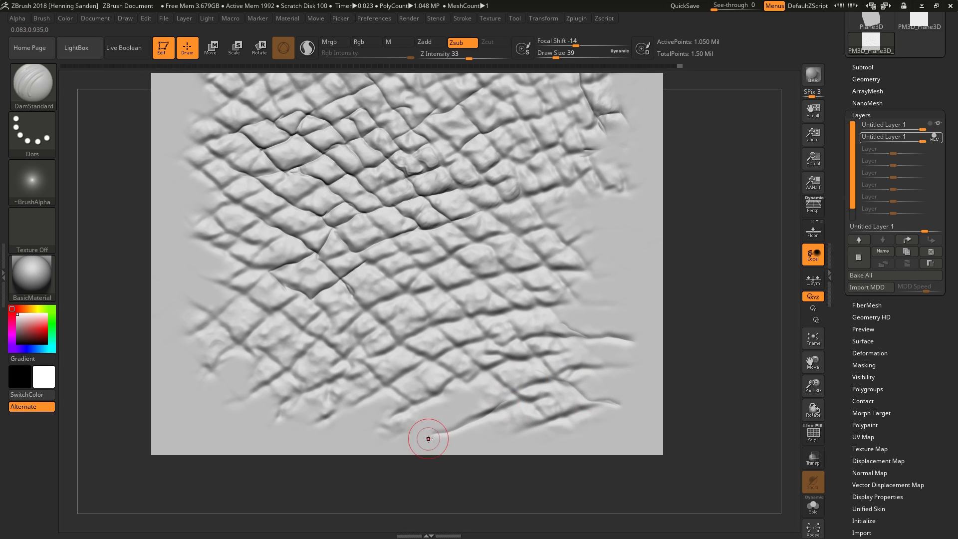
drag(429, 435, 491, 410)
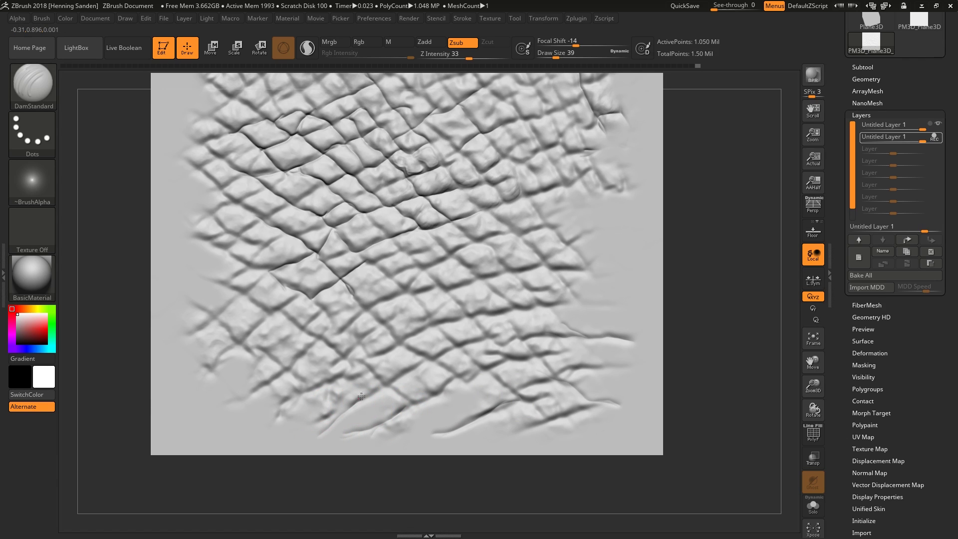
mouse_move(425, 371)
right_down()
mouse_move(460, 349)
mouse_move(594, 338)
right_up()
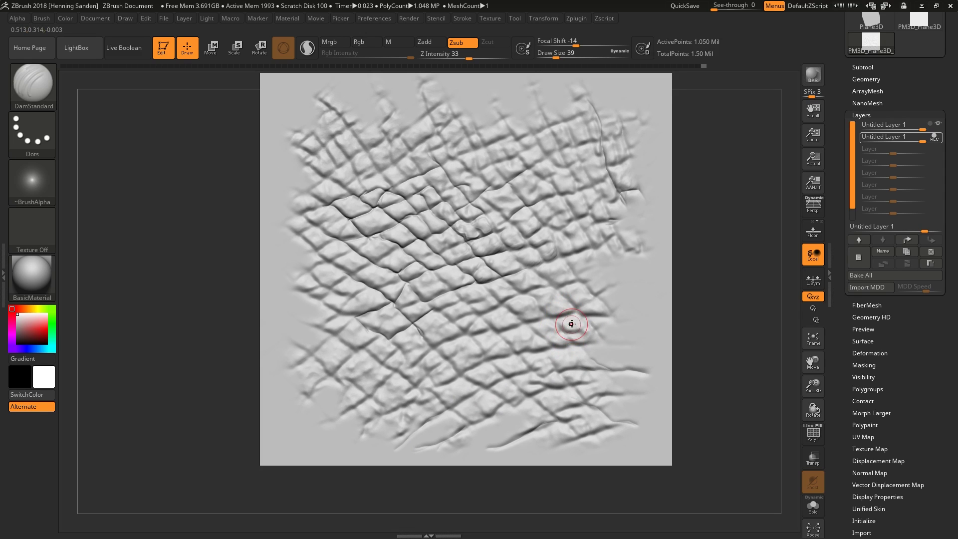
Carve thin branching creases from the middle and right part of the relief's top edge into the flat border
mouse_move(516, 142)
alt+right_down()
mouse_move(527, 234)
mouse_move(523, 212)
alt+right_up()
drag(531, 230, 454, 141)
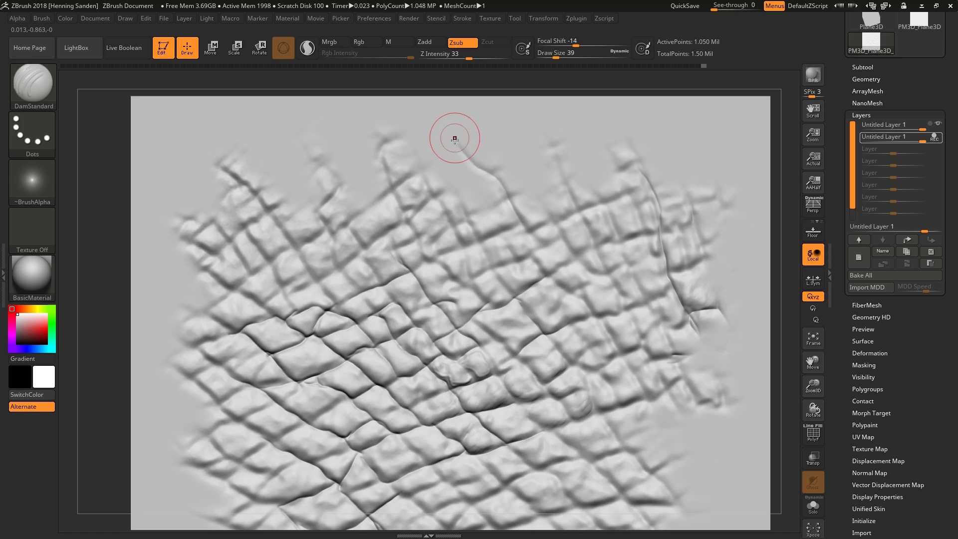
mouse_move(580, 210)
mouse_down()
mouse_move(556, 162)
mouse_move(503, 134)
mouse_up()
drag(551, 164, 536, 112)
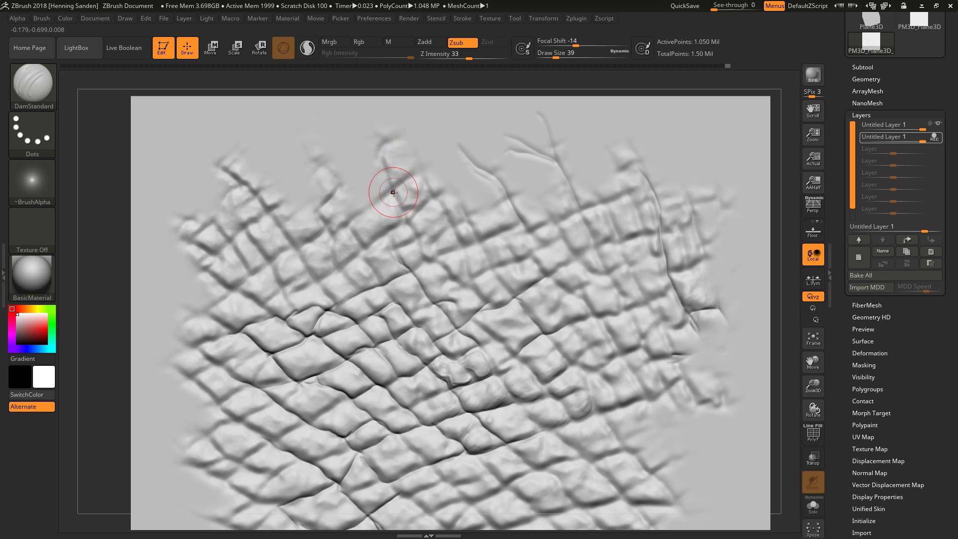
Carve curved, branching creases outward from the left part of the relief's top edge and its upper left corner
mouse_move(395, 208)
mouse_down()
mouse_move(383, 158)
mouse_move(343, 128)
mouse_up()
drag(325, 226, 315, 208)
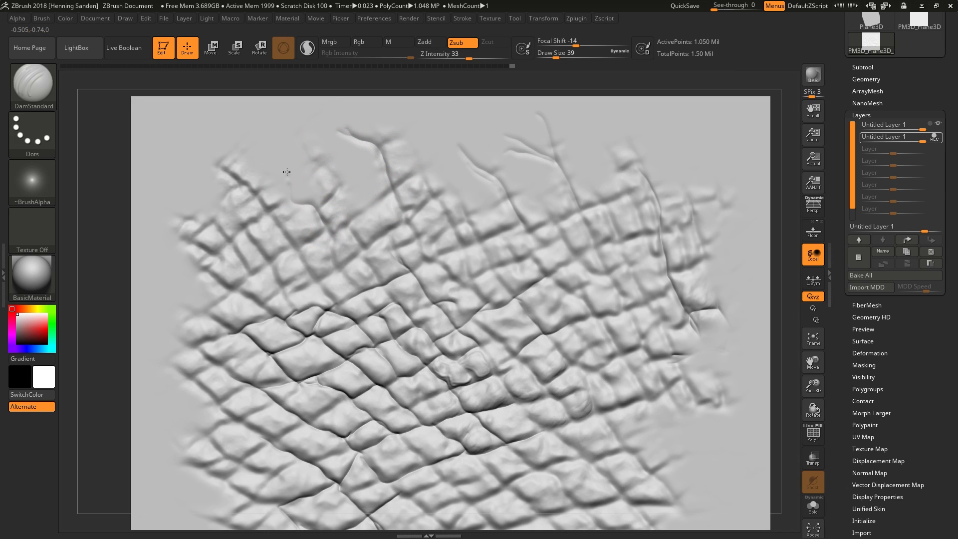
drag(286, 171, 273, 157)
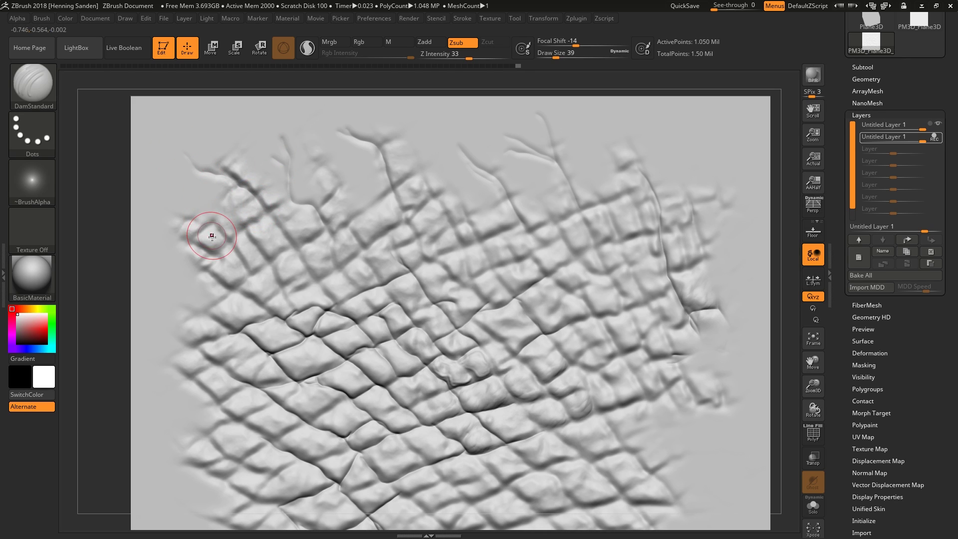
drag(195, 179, 199, 152)
Deepen the creases between the skin cells on the upper left side and extend them past the left edge
alt+right_drag(306, 284, 310, 245)
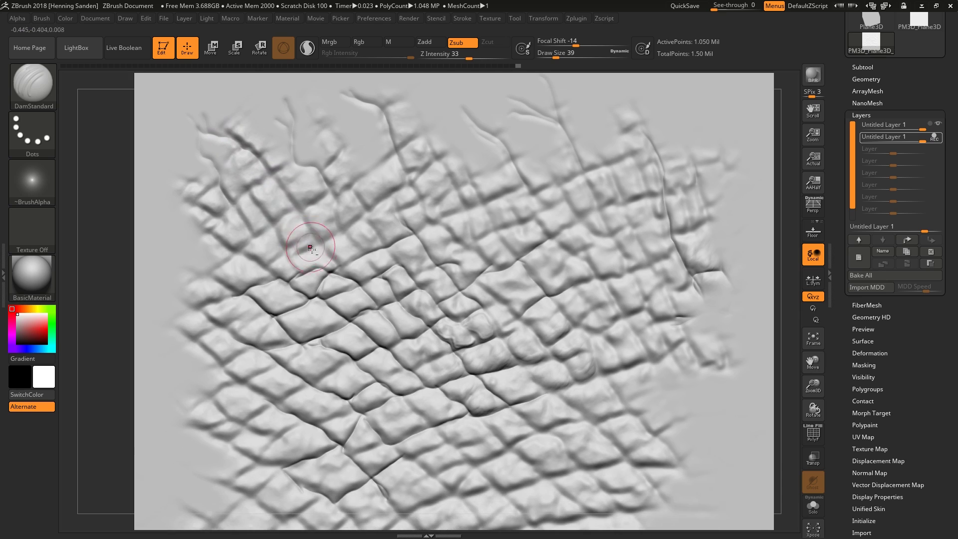
drag(286, 281, 260, 267)
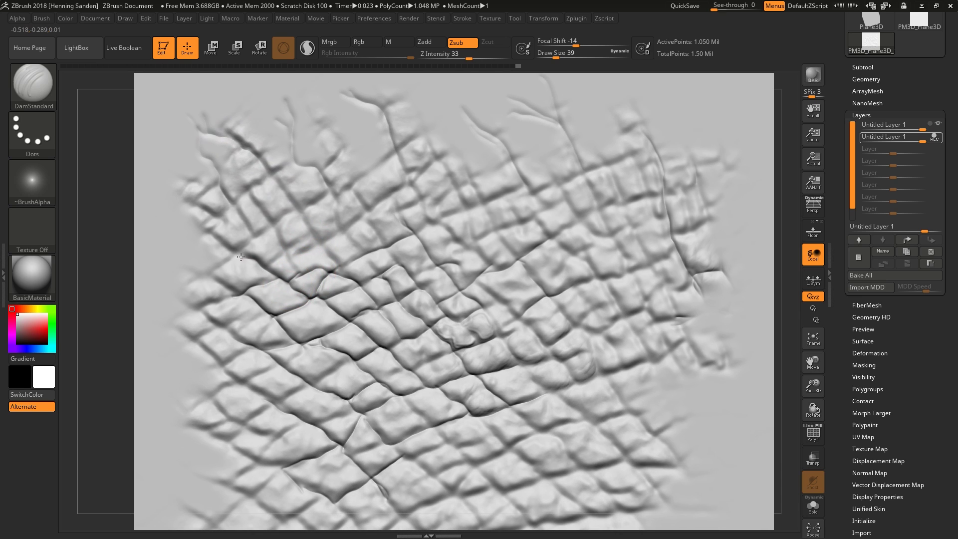
mouse_move(218, 243)
mouse_down()
mouse_move(205, 227)
mouse_move(218, 268)
mouse_move(210, 274)
mouse_up()
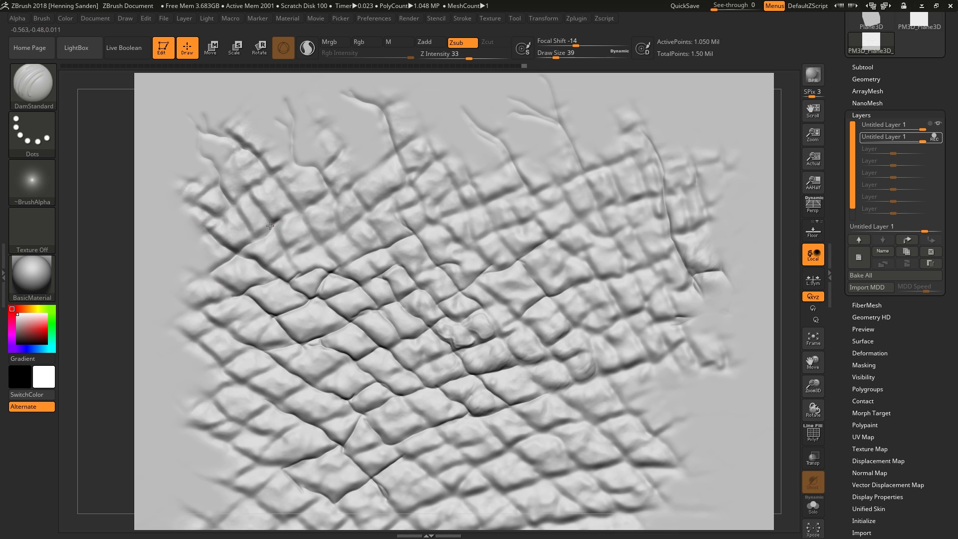
drag(297, 274, 297, 277)
alt+right_drag(300, 285, 352, 206)
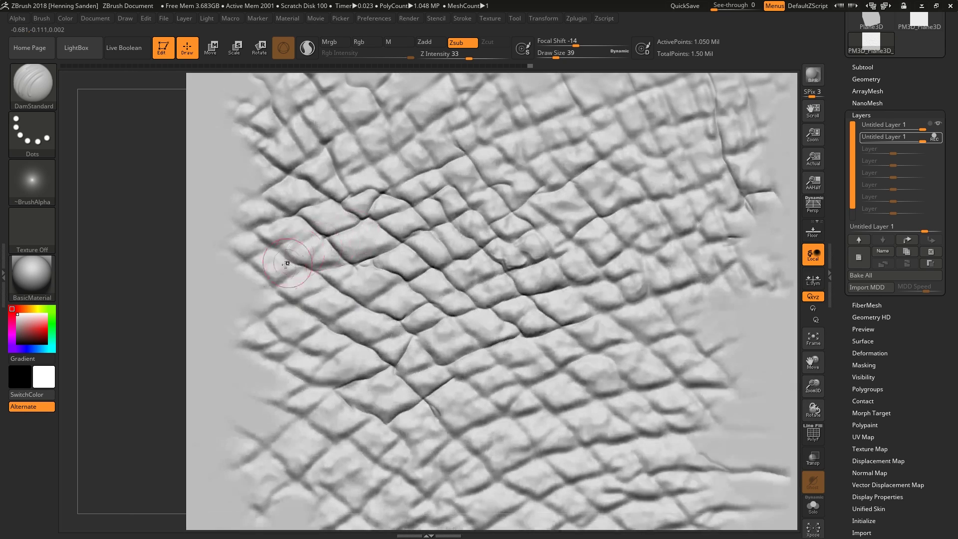
drag(268, 280, 264, 277)
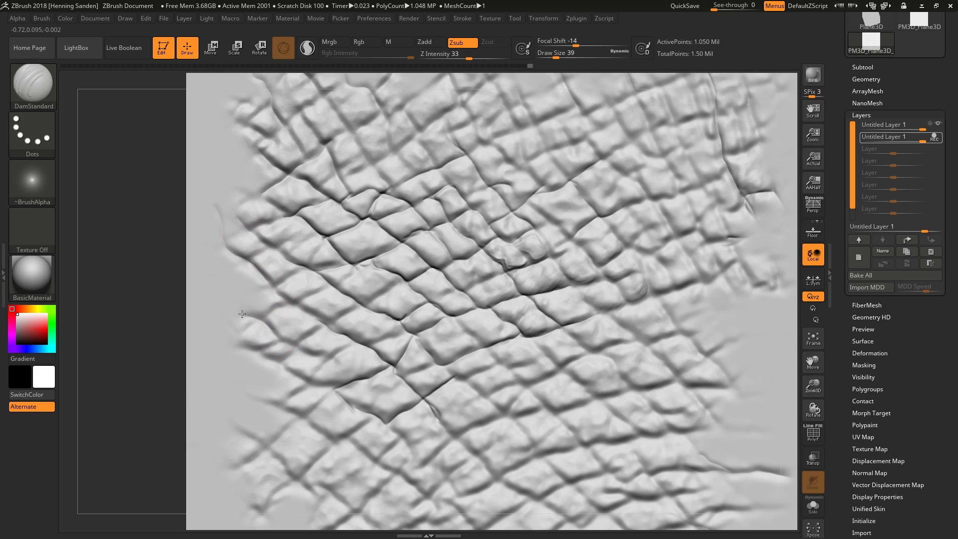
Reduce the DamStandard draw size to 23 and carve finer creases along the middle of the left edge
key(s)
drag(233, 298, 253, 318)
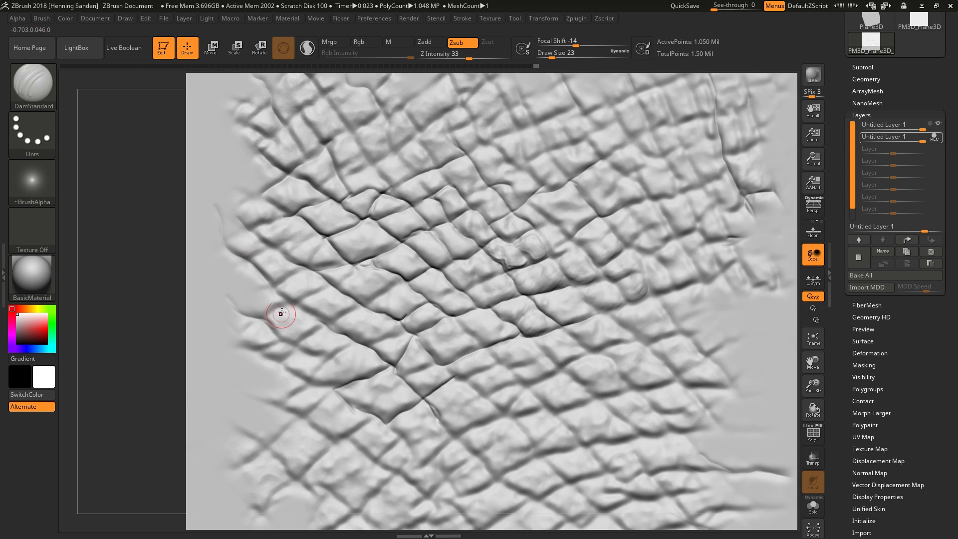
alt+right_drag(264, 330, 270, 299)
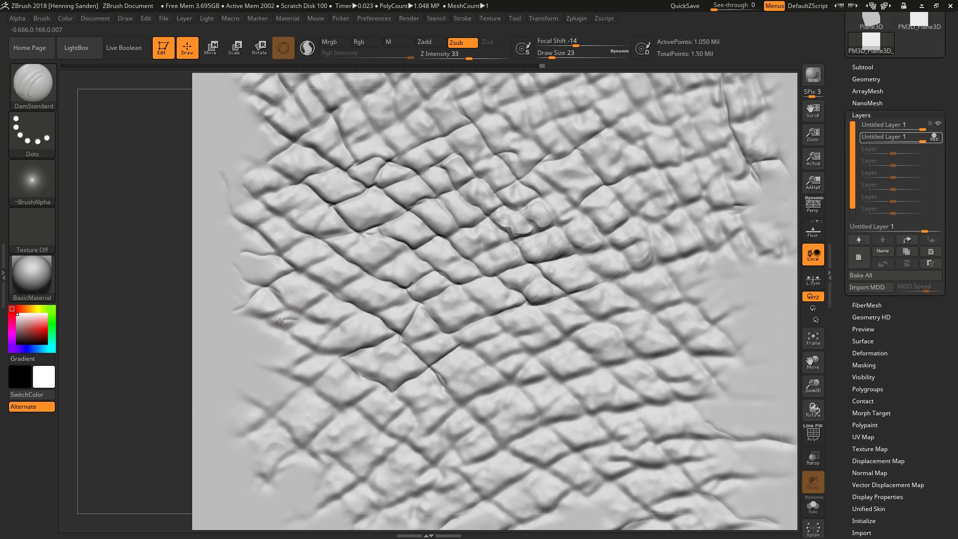
alt+drag(284, 342, 321, 316)
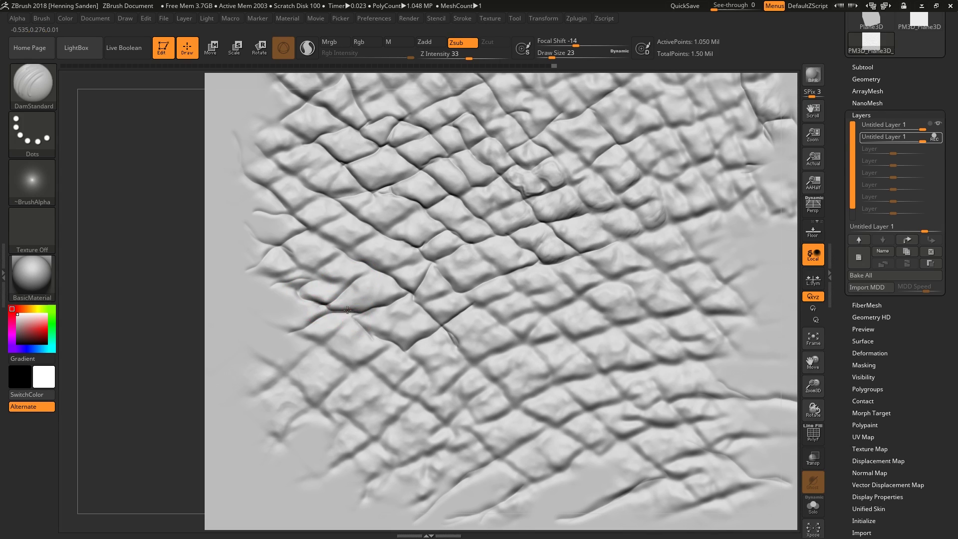
ctrl+right_drag(347, 310, 385, 308)
Set the draw size to 35 and carve forked creases into the flat gap at the middle of the right edge
ctrl+right_drag(550, 299, 487, 309)
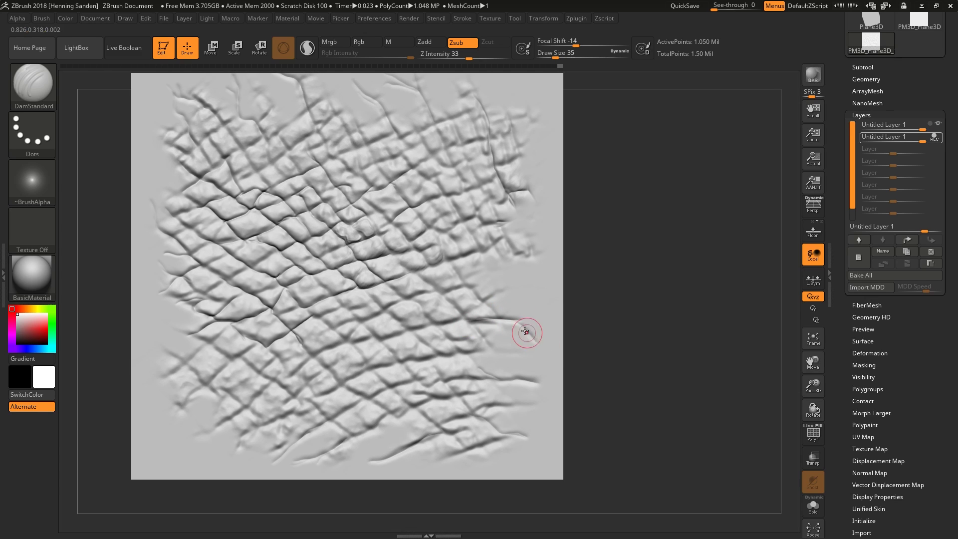
drag(539, 273, 530, 302)
ctrl+right_drag(506, 295, 521, 275)
shift+drag(521, 281, 515, 291)
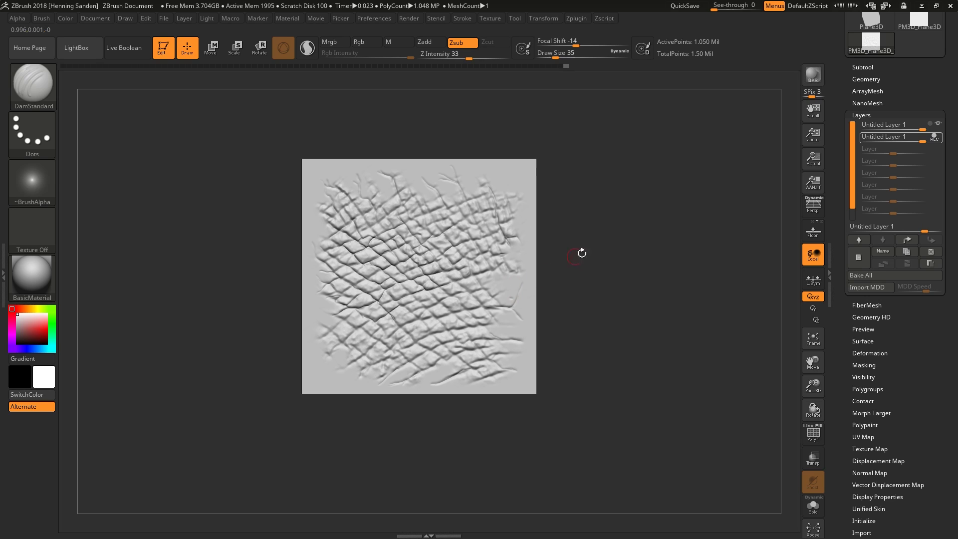
Turn off proportion constraint and resize the document to 1024 wide by 1024 high
drag(809, 134, 792, 118)
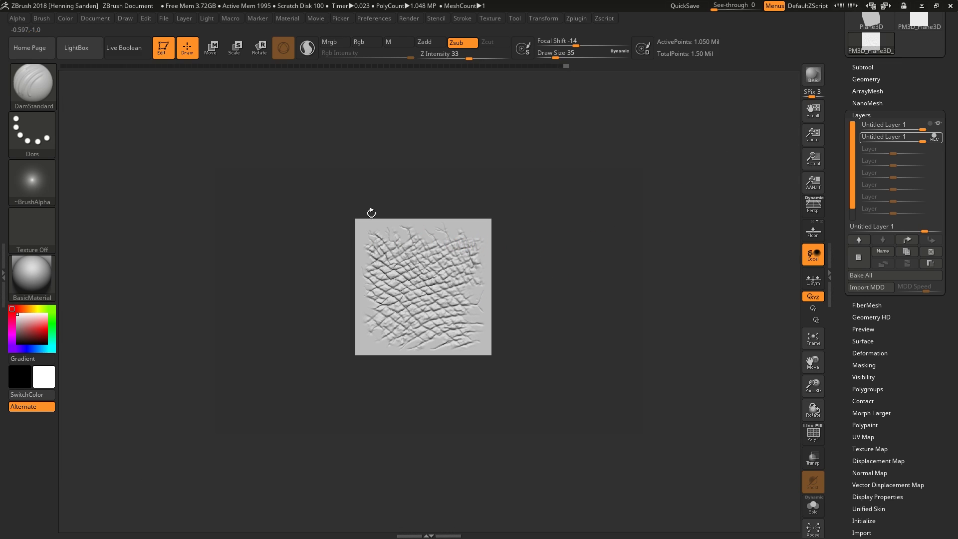
click(95, 18)
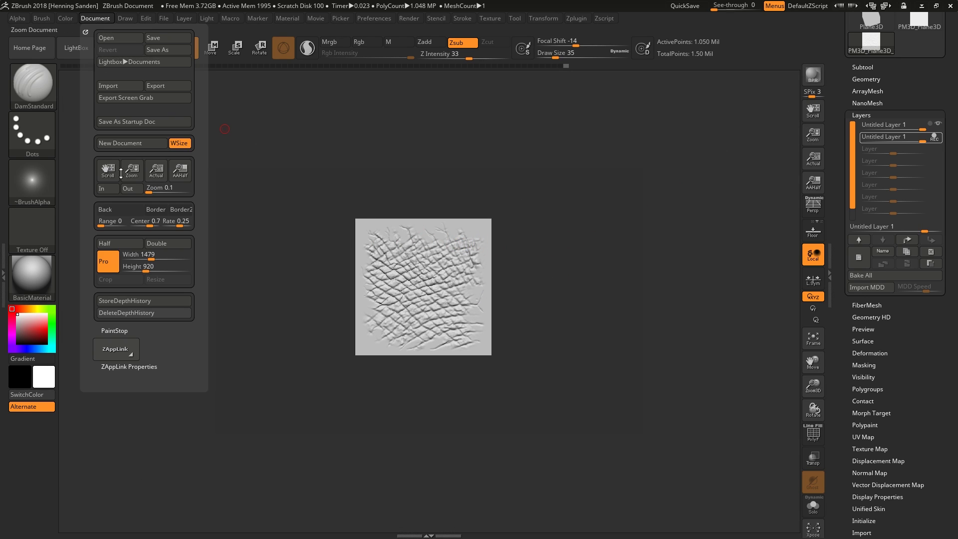
click(109, 263)
click(150, 255)
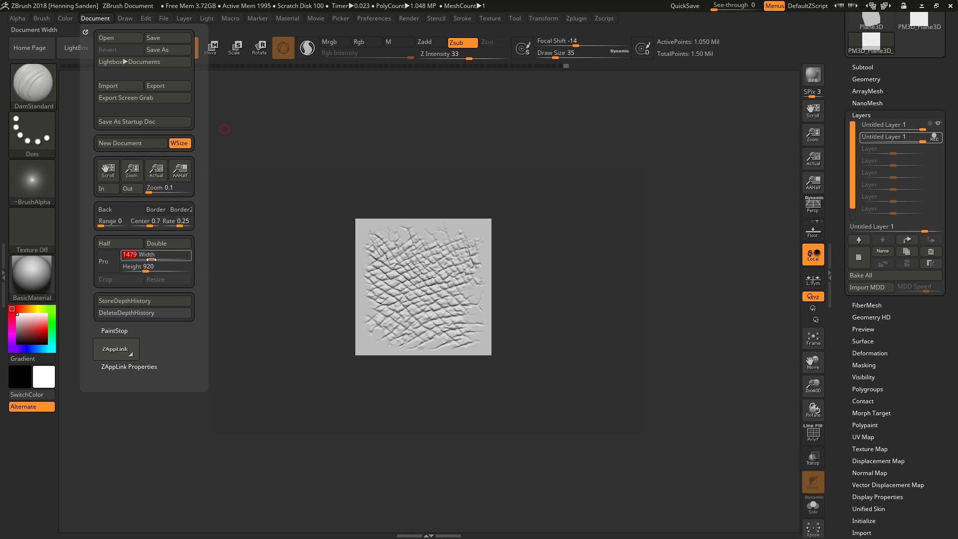
click(107, 263)
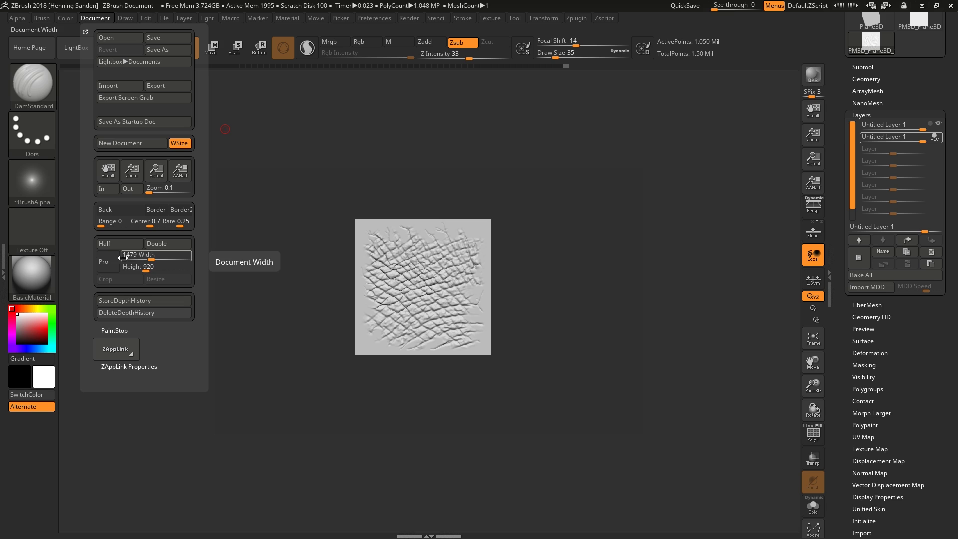
click(145, 255)
text(231)
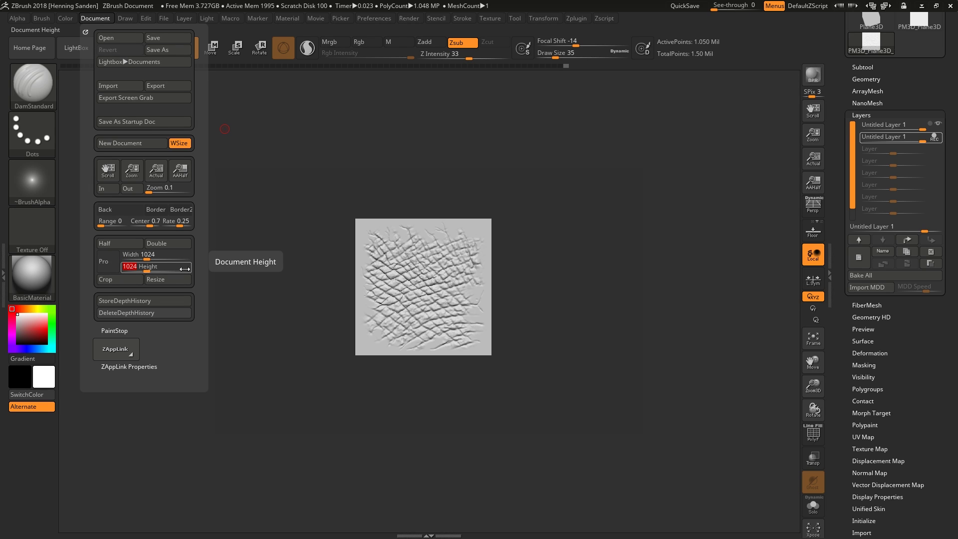
click(165, 280)
click(501, 308)
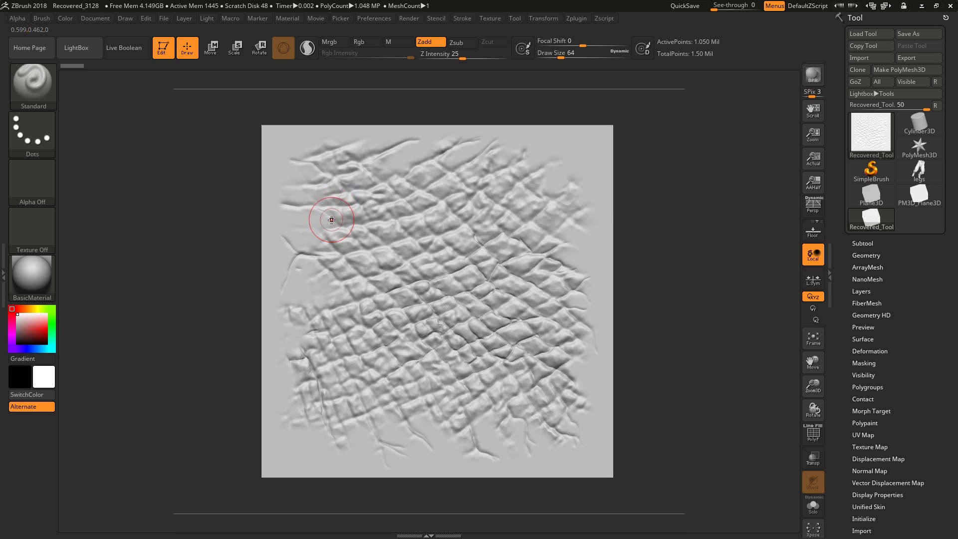
Frame the sculpted skin plane so that it fills the square document
click(95, 18)
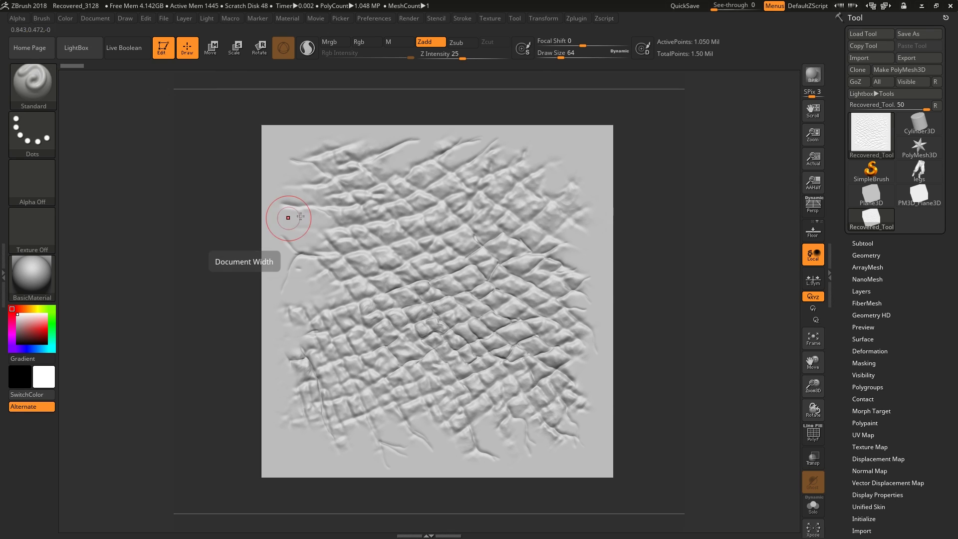
drag(813, 134, 797, 127)
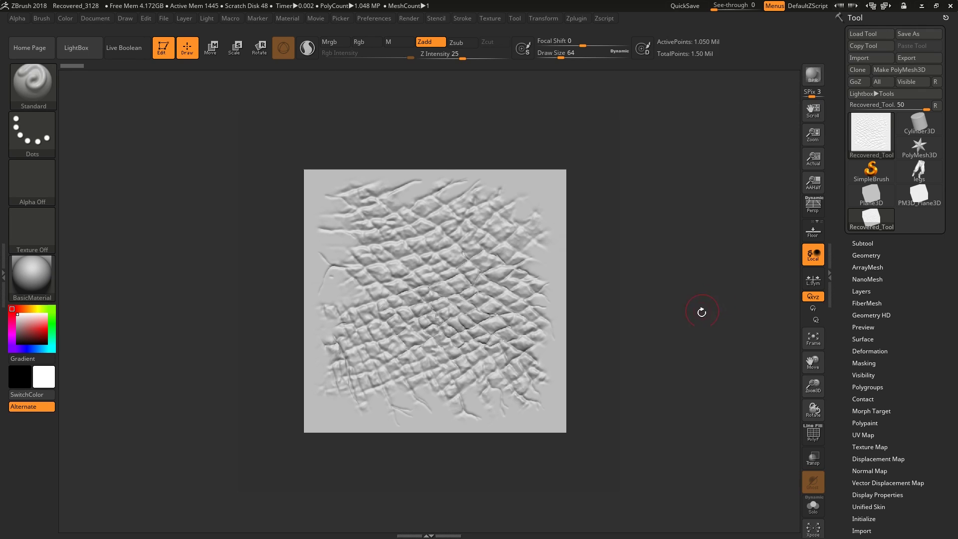
key(f)
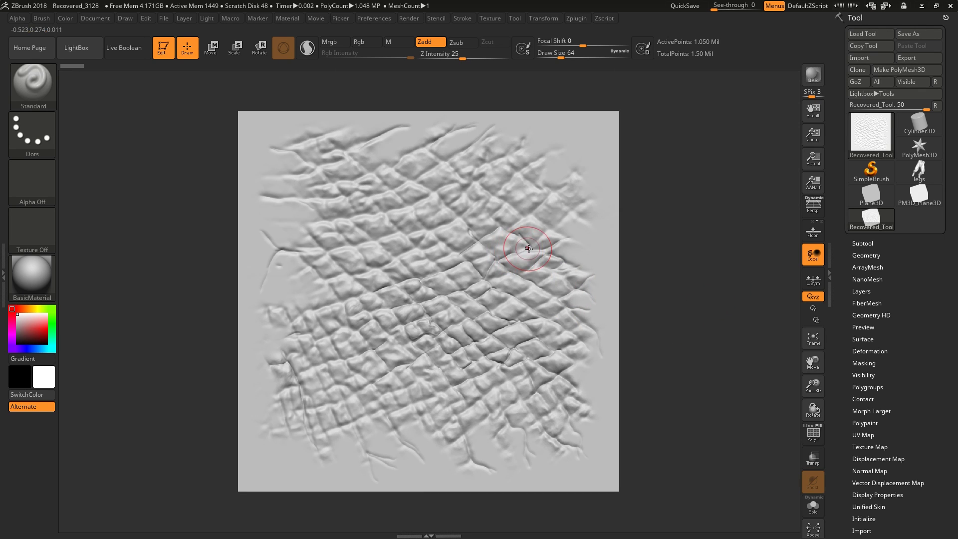
shift+drag(571, 260, 577, 225)
alt+drag(796, 143, 641, 212)
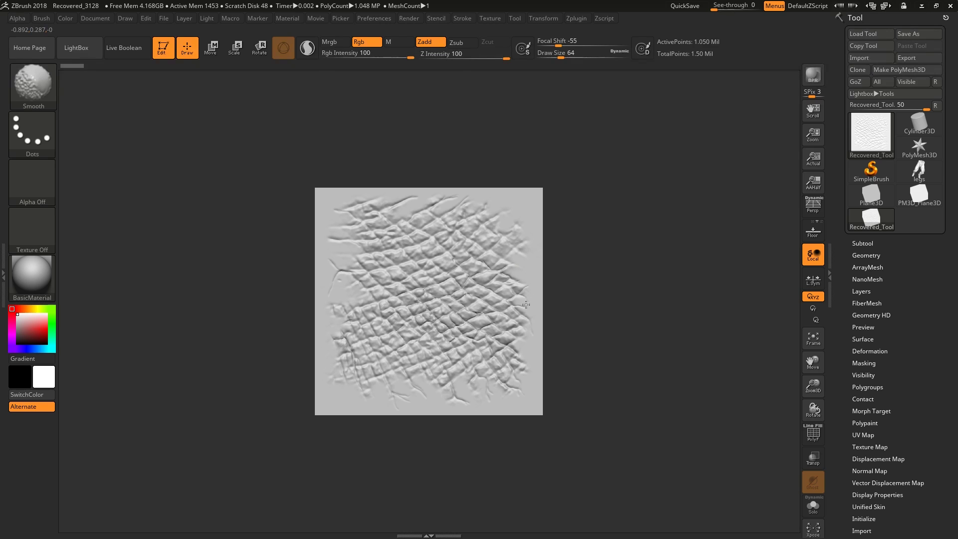
mouse_move(548, 310)
mouse_down()
mouse_move(518, 306)
mouse_move(557, 299)
mouse_move(479, 304)
mouse_move(509, 306)
mouse_up()
mouse_move(459, 306)
alt+right_down()
mouse_move(494, 310)
mouse_move(495, 298)
alt+right_up()
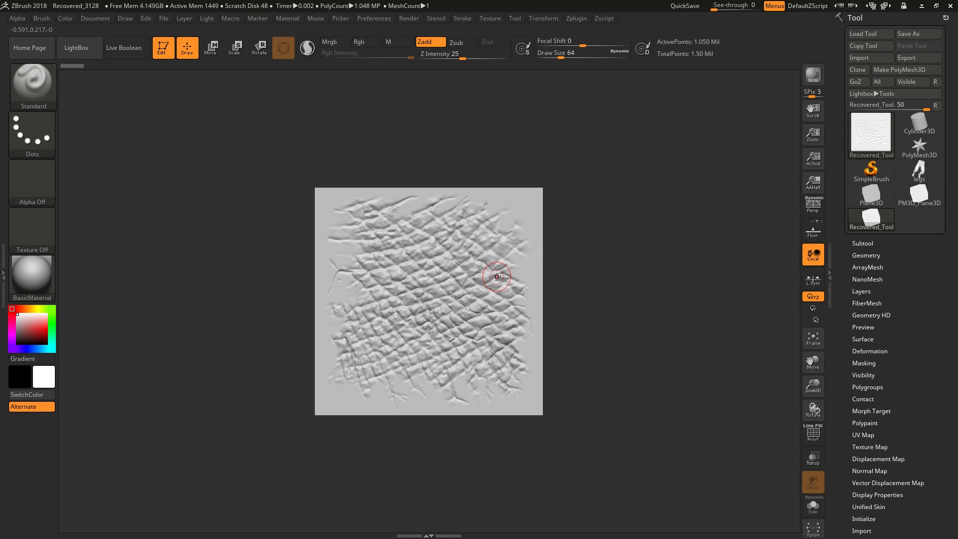
drag(817, 132, 799, 146)
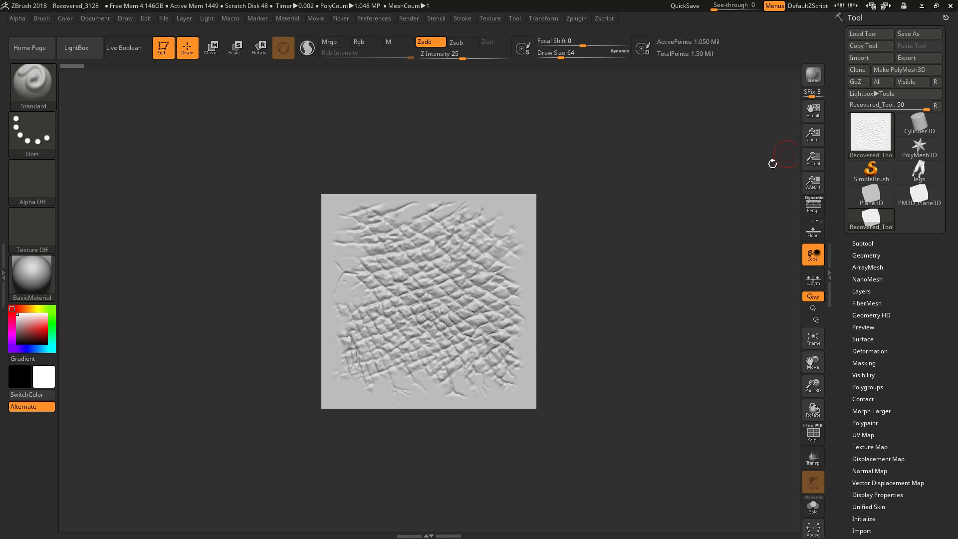
key(shift)
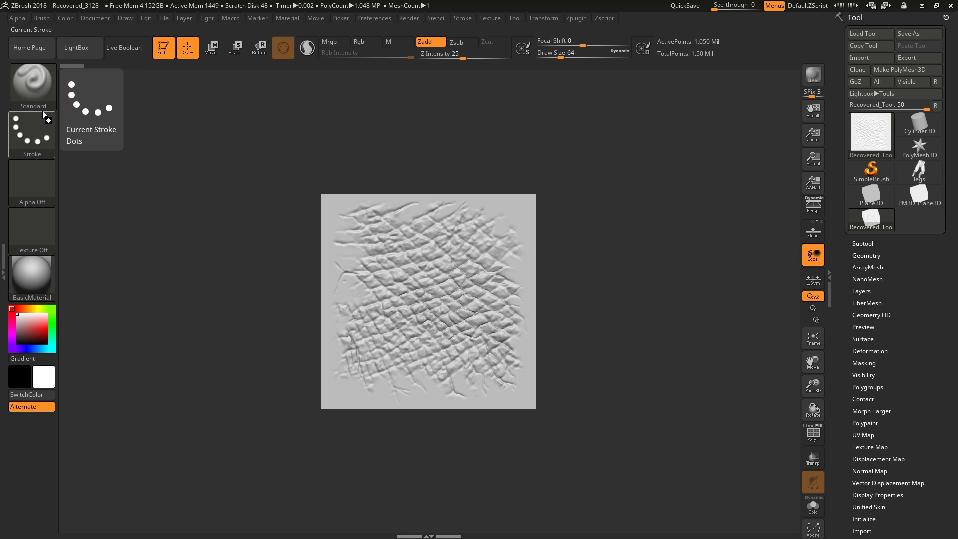
Select the DamStandard brush and examine the alpha assigned to it
key(b)
key(d)
key(s)
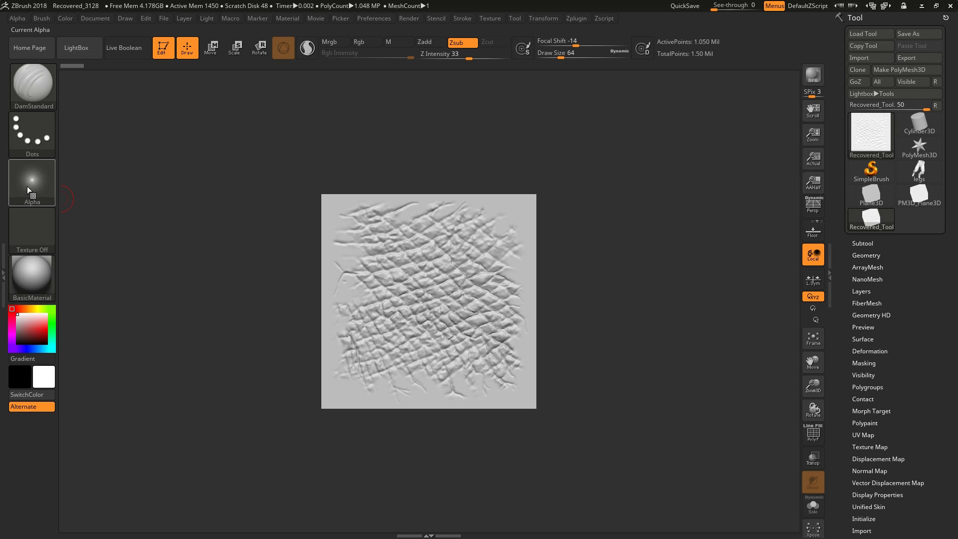
mouse_move(29, 184)
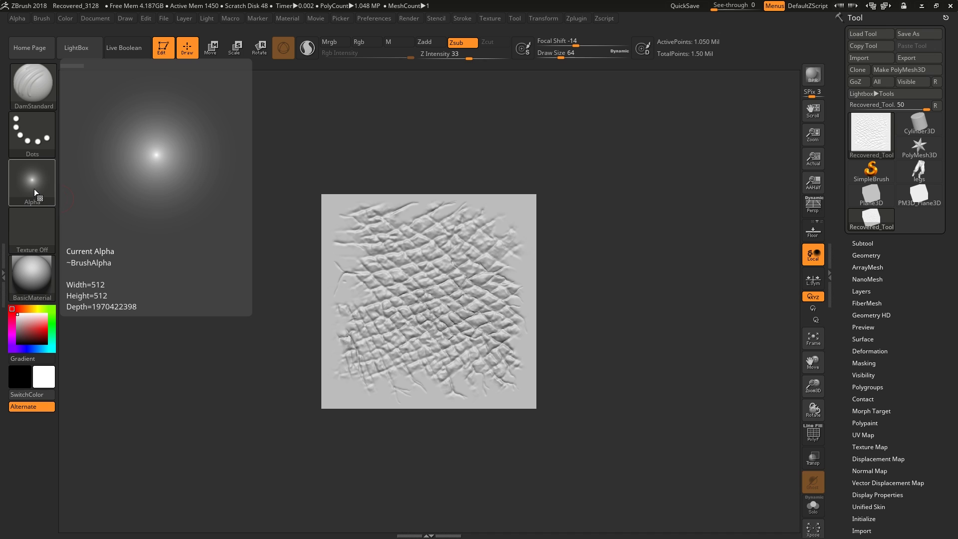
Switch to the Standard brush and grab the document as a new alpha
key(b)
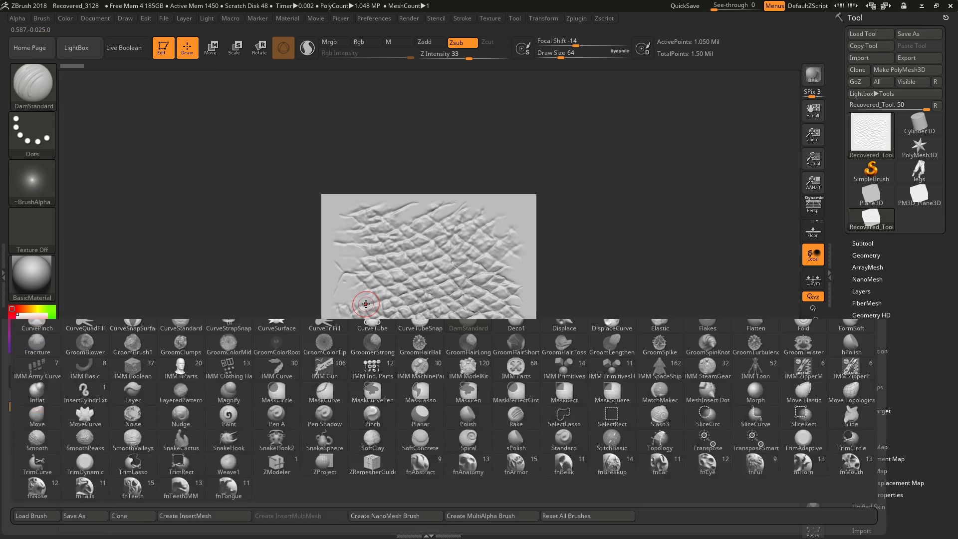
key(s)
key(t)
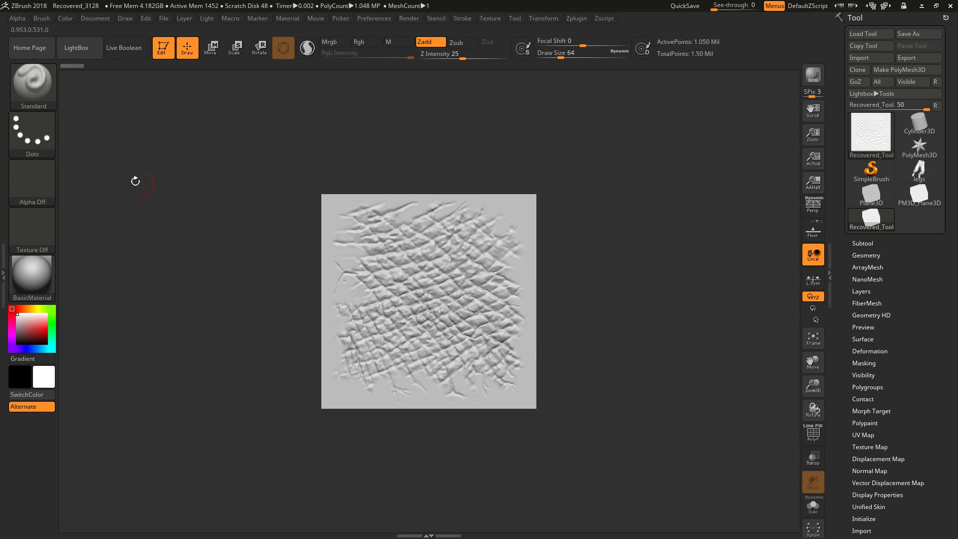
click(33, 185)
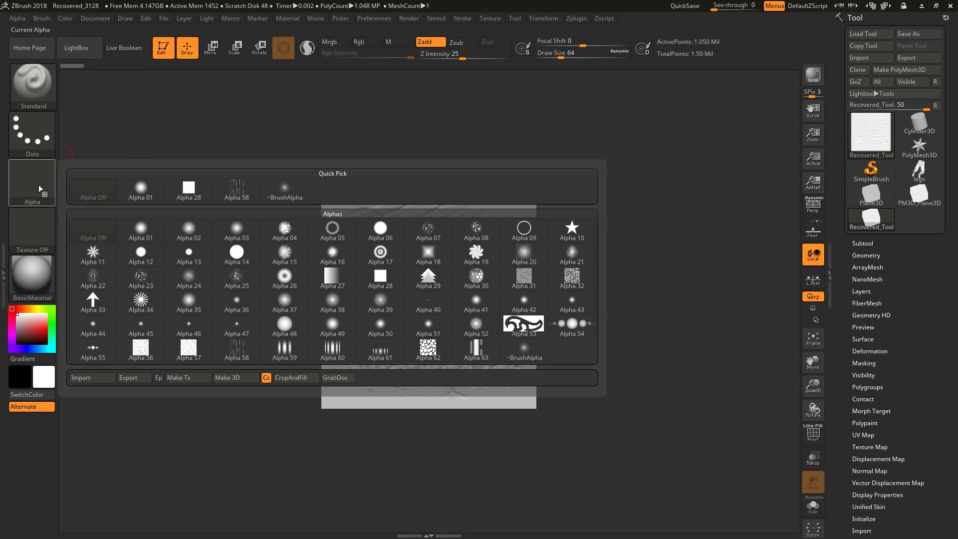
click(345, 378)
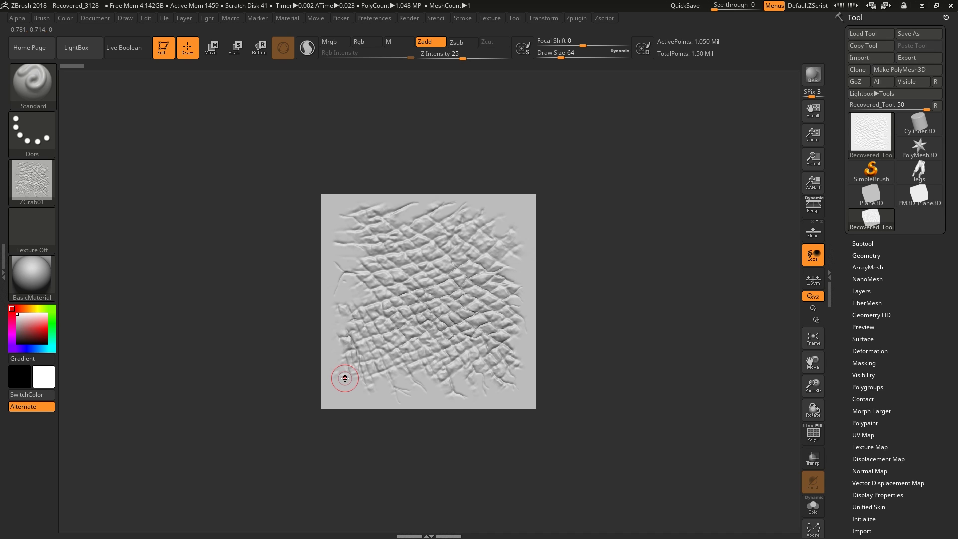
Export the grabbed alpha as a Photoshop PSD named superfinal into the makingAlphas folder inside _dropship
click(20, 189)
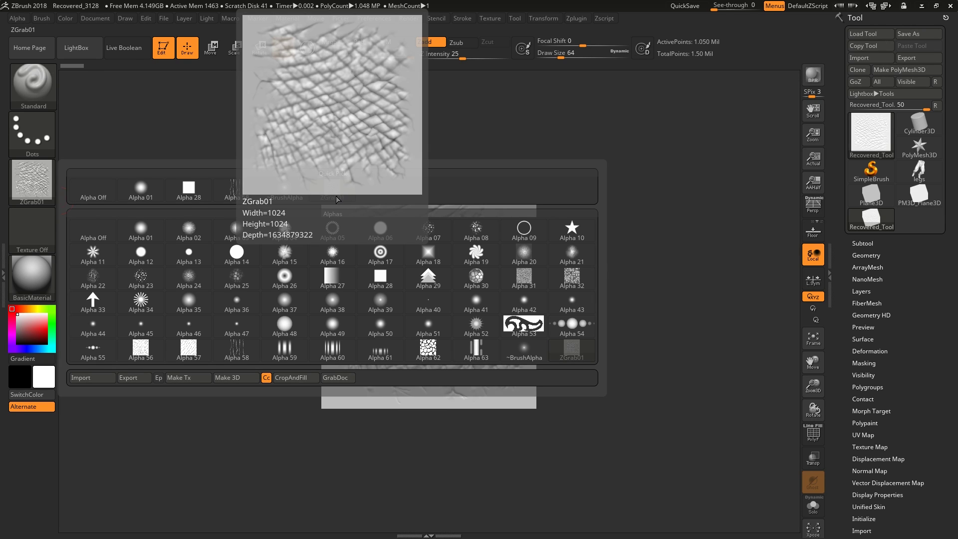
click(143, 381)
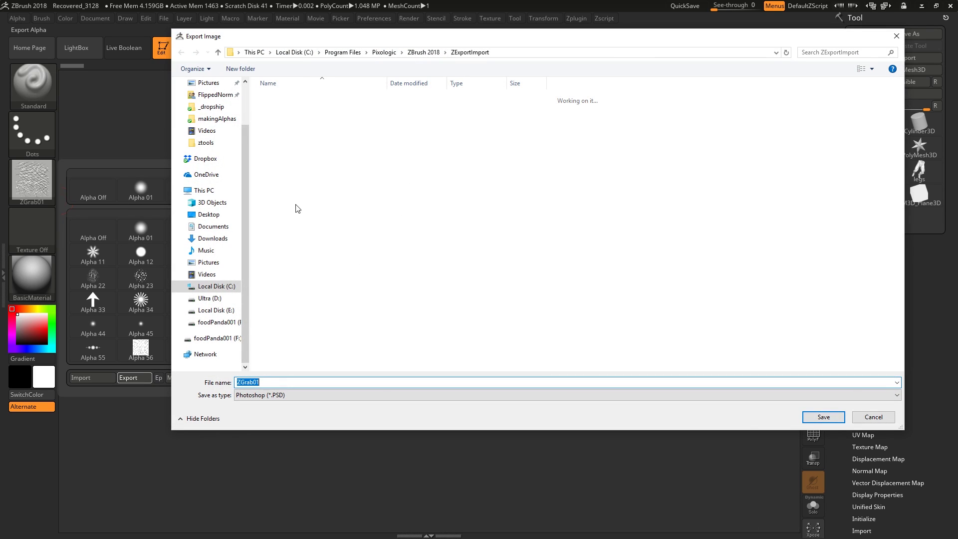
click(211, 106)
double_click(327, 114)
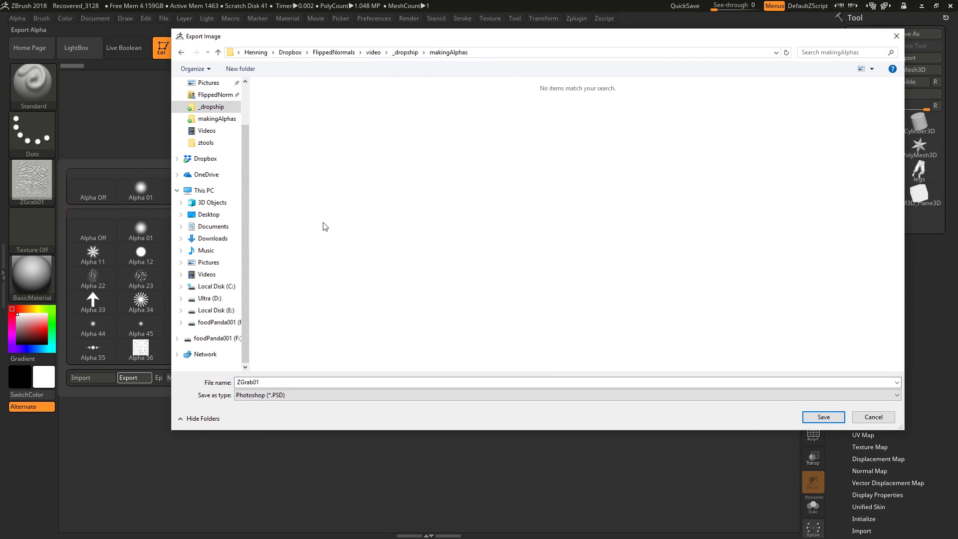
key(Tab)
text(su)
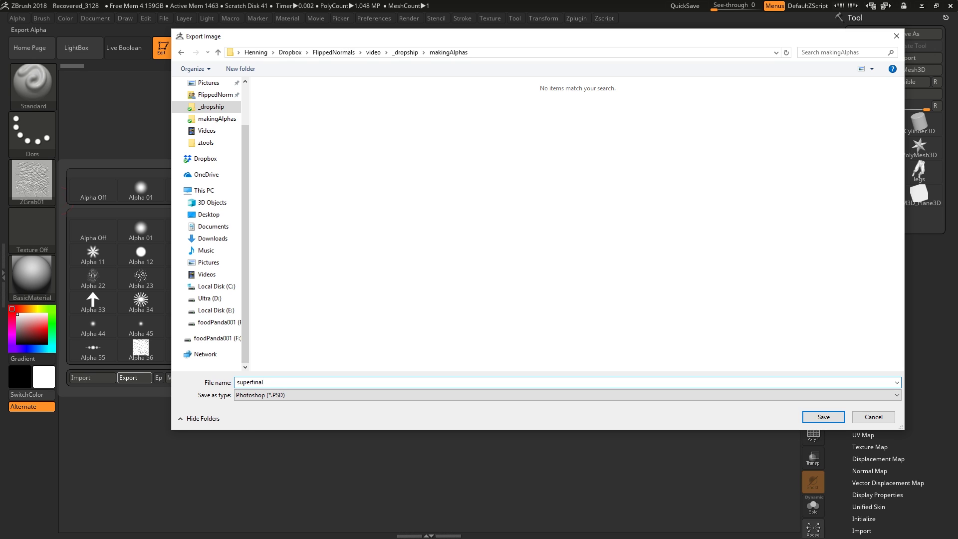
text(perfinal)
key(Return)
Open superfinal.PSD from the makingAlphas folder in Photoshop and examine its cells and creases up close
key(alt+Tab)
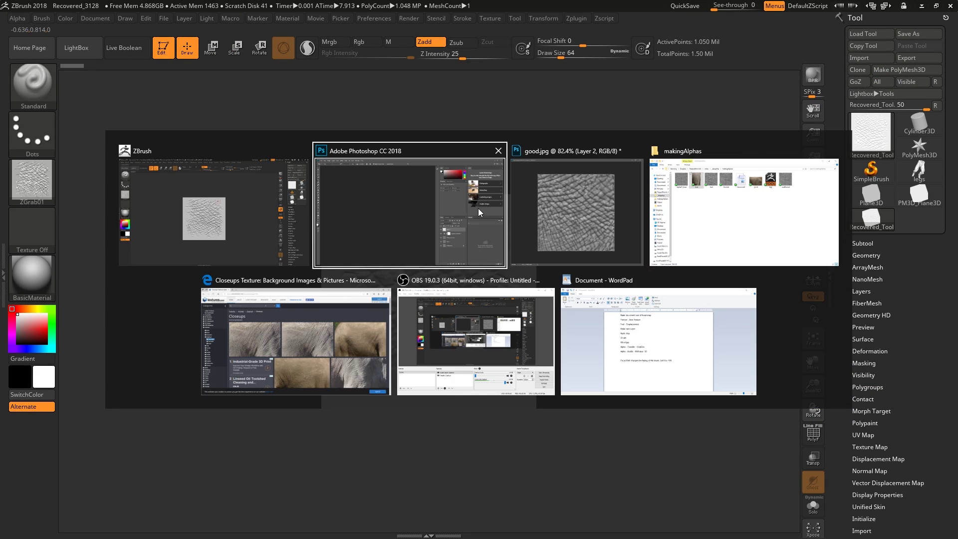
key(alt+Tab)
key(alt+Tab)
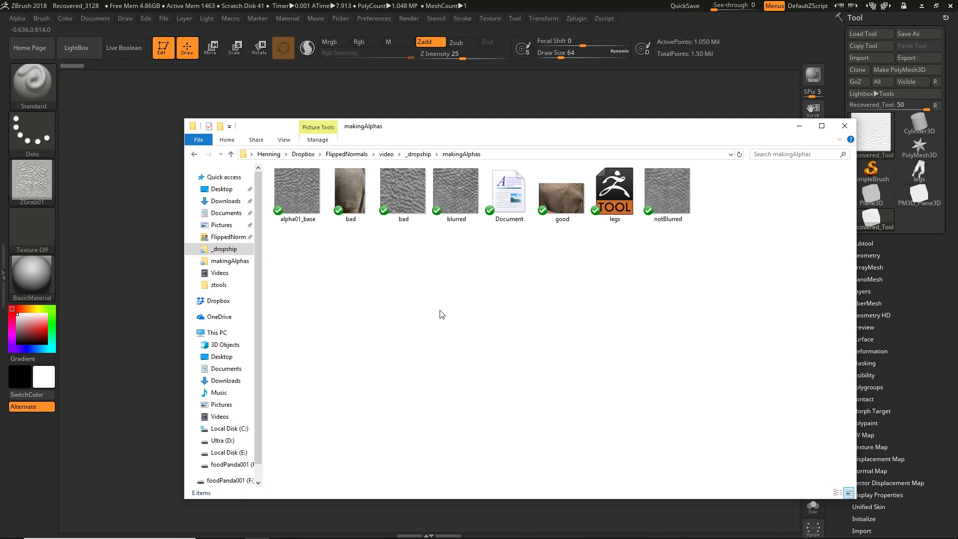
double_click(724, 212)
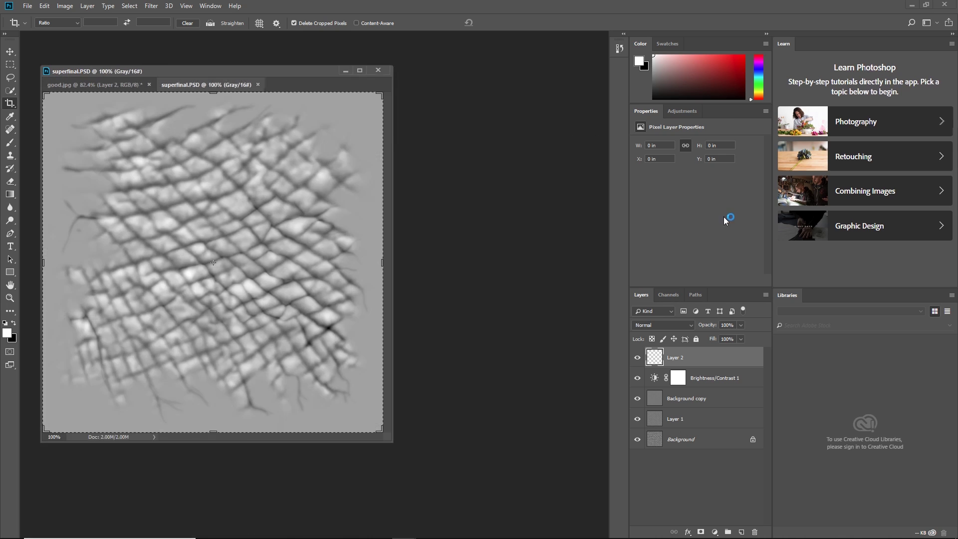
click(359, 70)
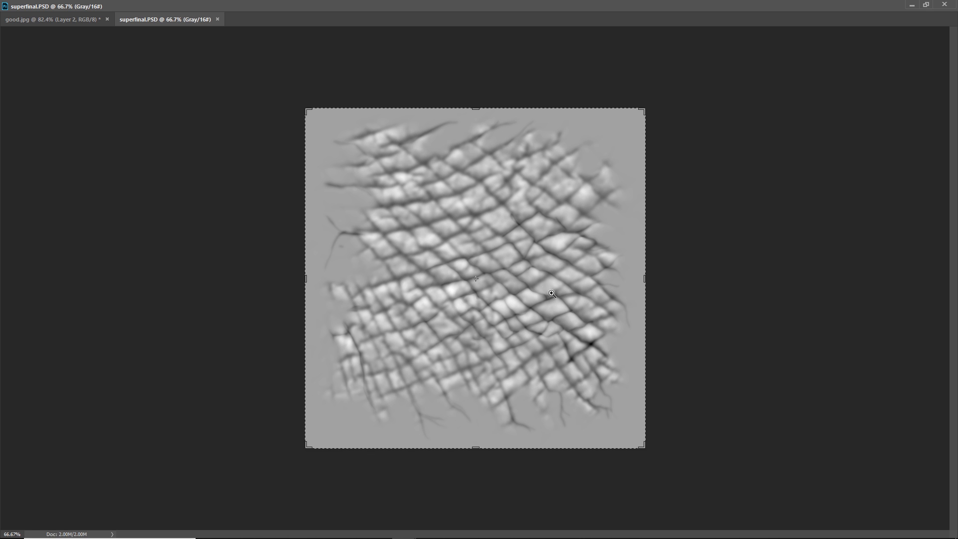
ctrl+drag(551, 293, 557, 346)
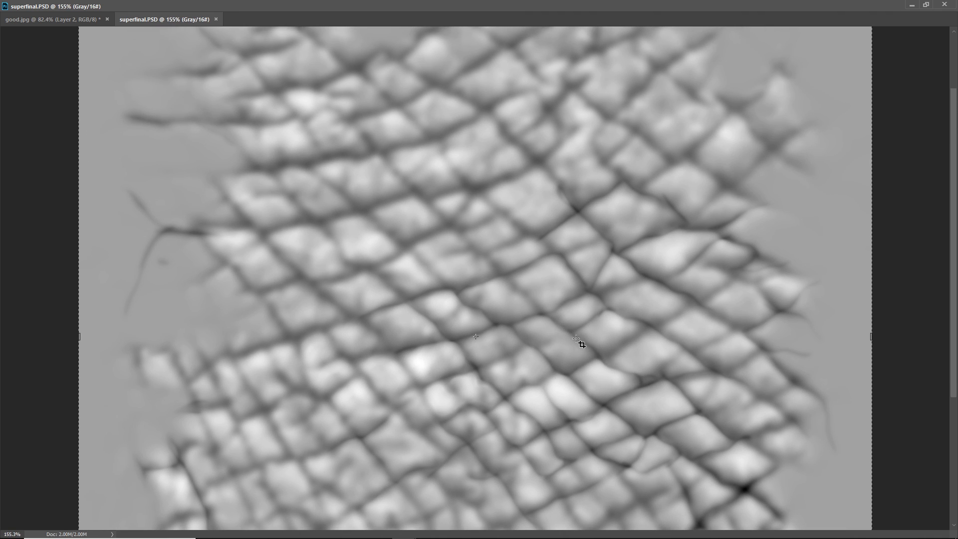
alt+scroll(543, 304, down, 2)
key(c)
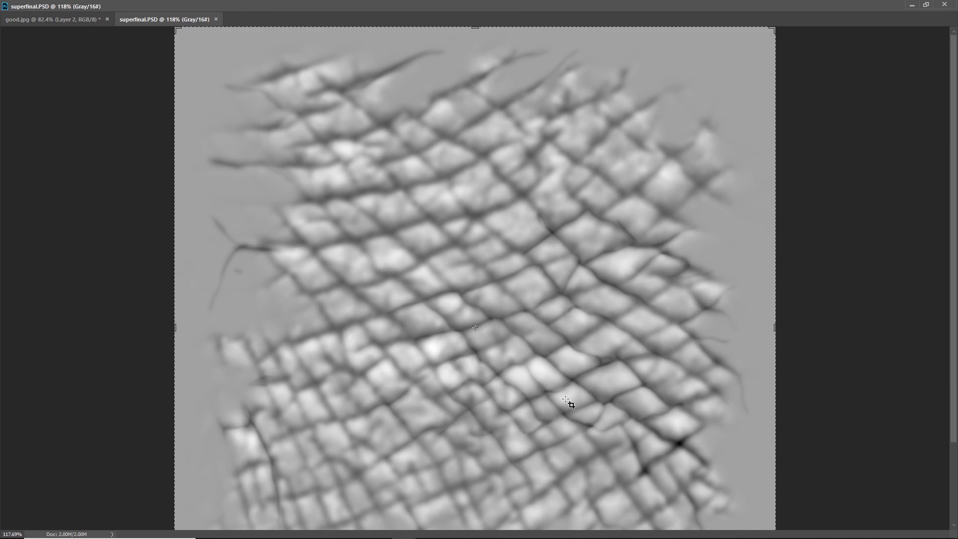
Switch back to ZBrush, make the legs model the active tool and show the document at actual size
key(alt+Tab)
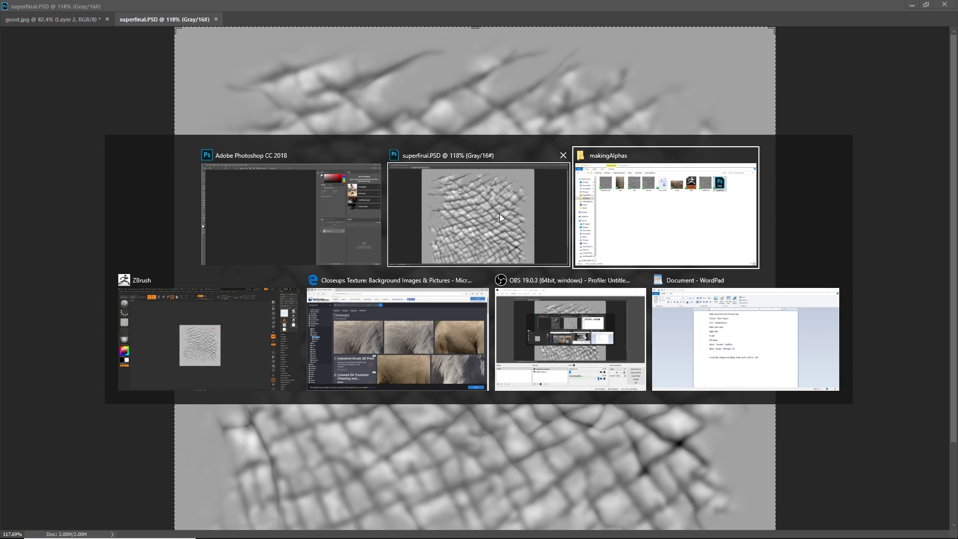
click(220, 314)
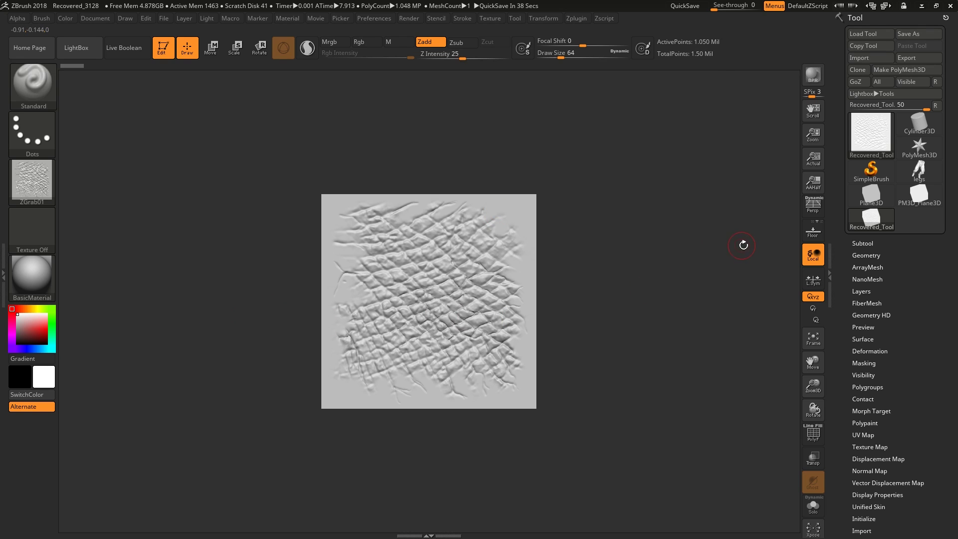
click(903, 180)
drag(429, 312, 511, 338)
drag(524, 387, 787, 222)
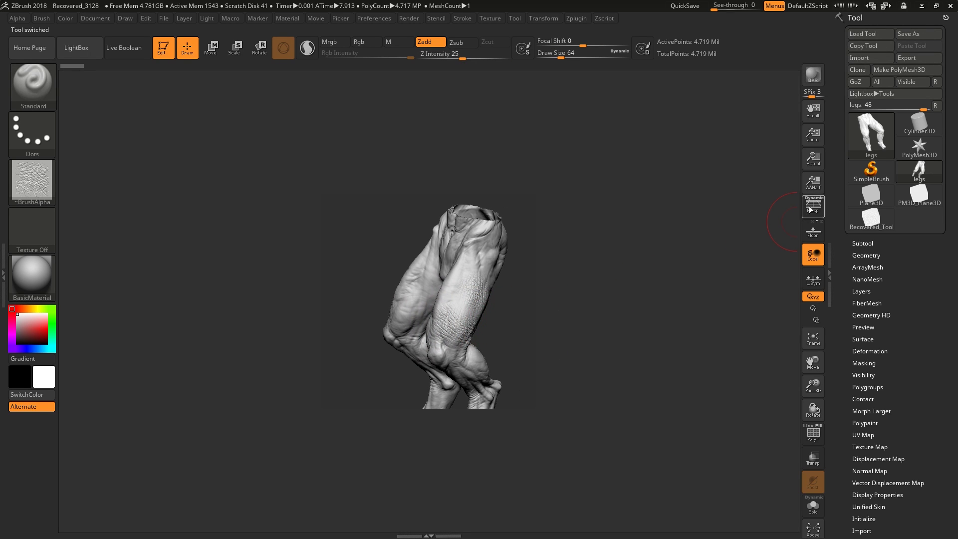
click(813, 158)
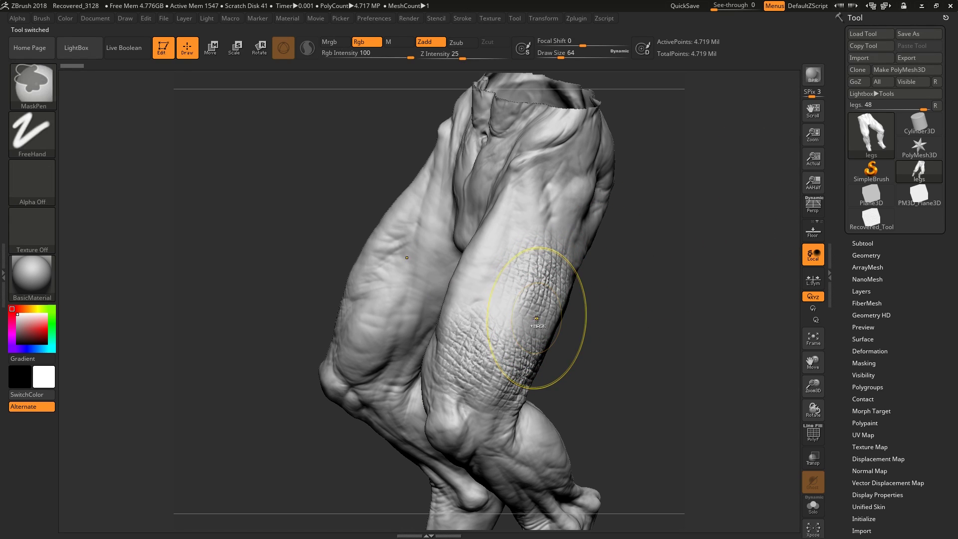
Set the draw size to 37 and smooth away the existing skin texture on the front of the thigh
mouse_move(588, 300)
mouse_down()
mouse_move(748, 217)
mouse_move(613, 279)
mouse_up()
right_drag(482, 329, 505, 341)
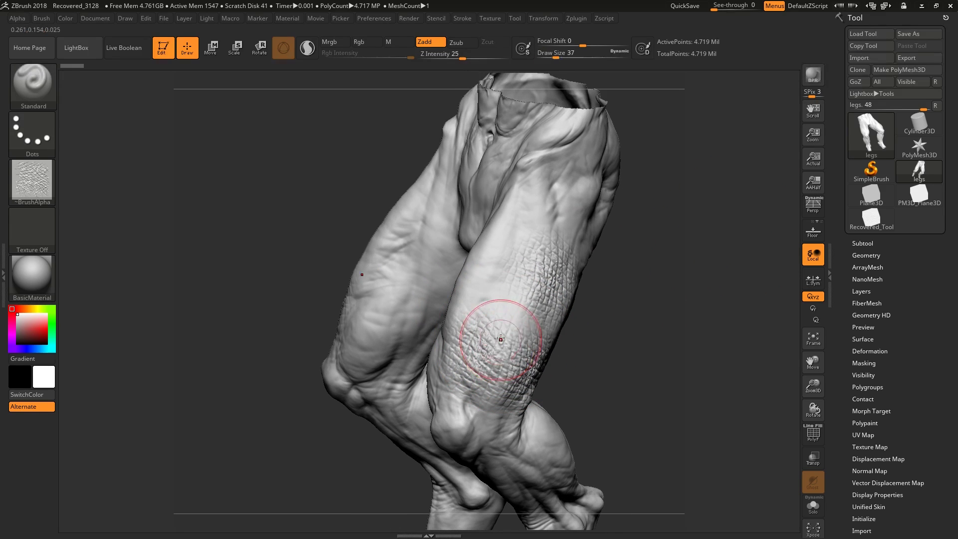
shift+drag(496, 342, 476, 358)
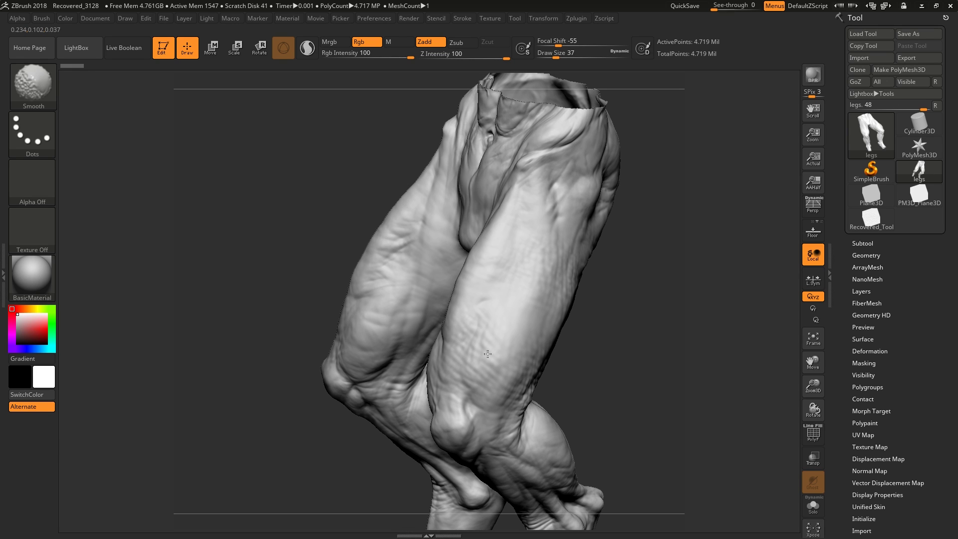
shift+drag(488, 354, 511, 383)
mouse_move(485, 391)
right_down()
mouse_move(530, 349)
mouse_move(513, 310)
right_up()
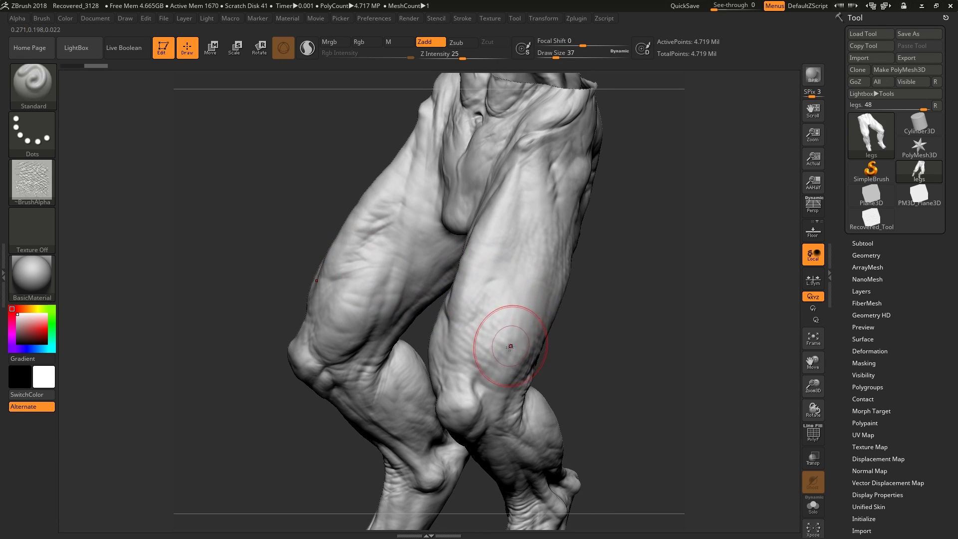
Smooth the lower thigh just above the knee and along its outer edge
key(shift)
shift+drag(495, 391, 505, 382)
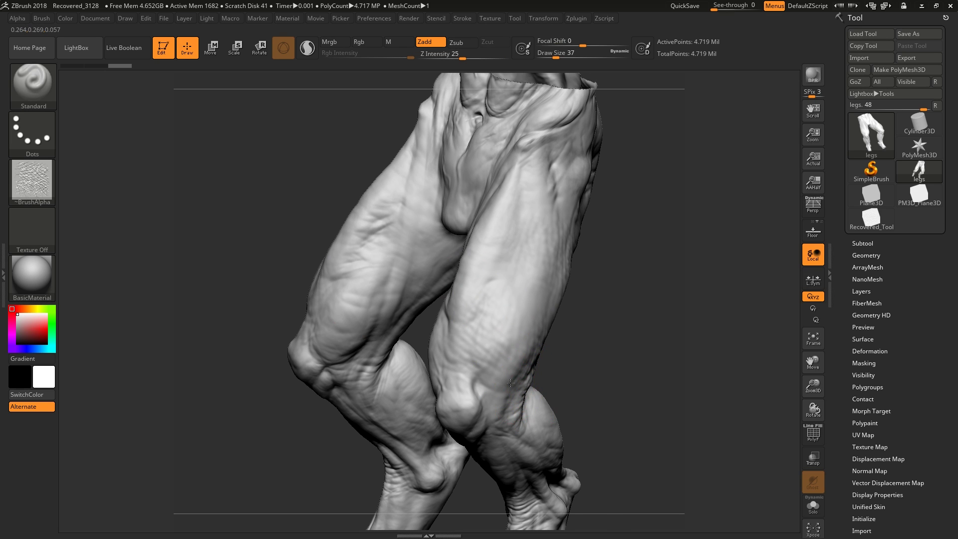
mouse_move(504, 381)
right_down()
mouse_move(446, 364)
mouse_move(542, 387)
right_up()
right_drag(545, 332, 552, 347)
mouse_move(552, 346)
shift+mouse_down()
mouse_move(539, 378)
mouse_move(525, 384)
shift+mouse_up()
mouse_move(525, 384)
right_down()
mouse_move(553, 377)
mouse_move(510, 379)
right_up()
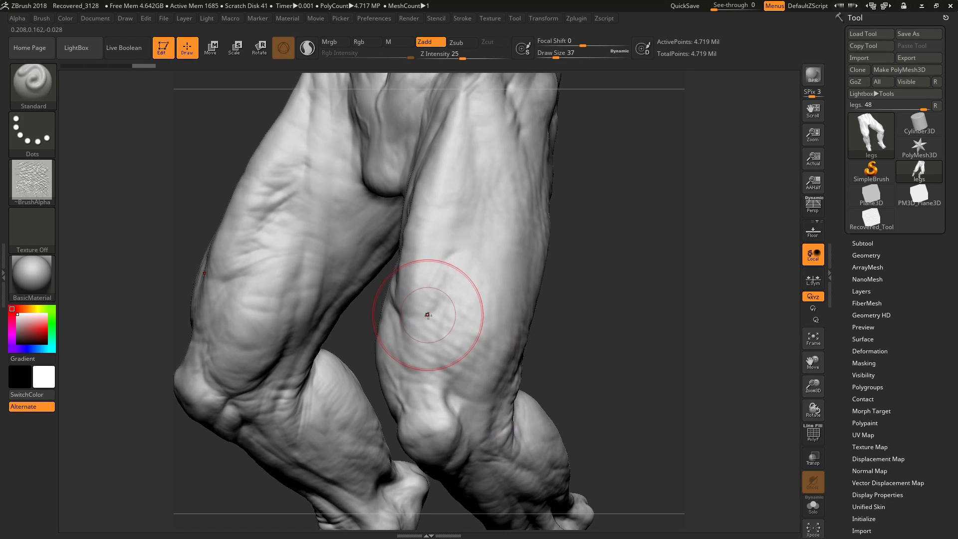
Smooth the remaining roughness on the thigh and brush the grabbed skin alpha onto its upper front with the Standard brush
mouse_move(477, 331)
right_down()
mouse_move(536, 321)
mouse_move(479, 334)
mouse_move(456, 322)
right_up()
key(shift)
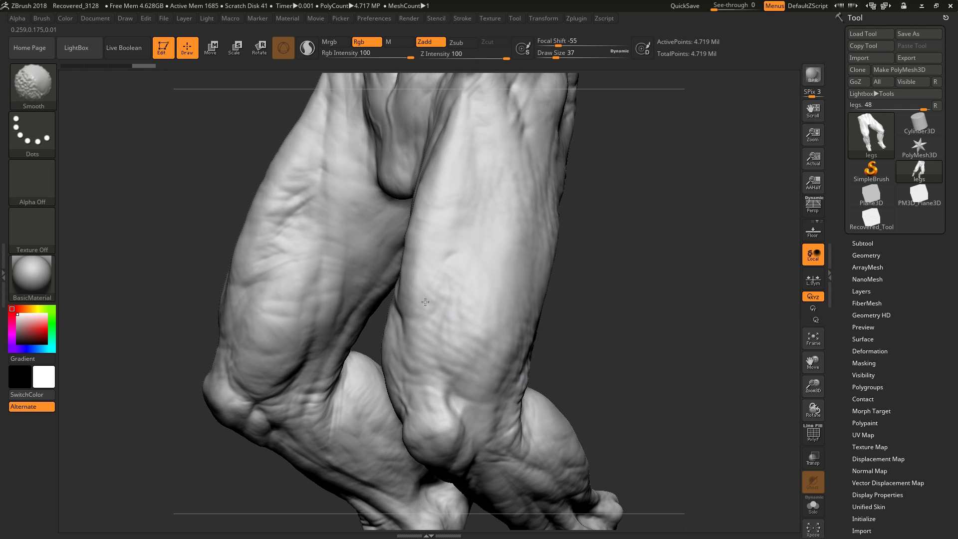
right_drag(513, 363, 495, 360)
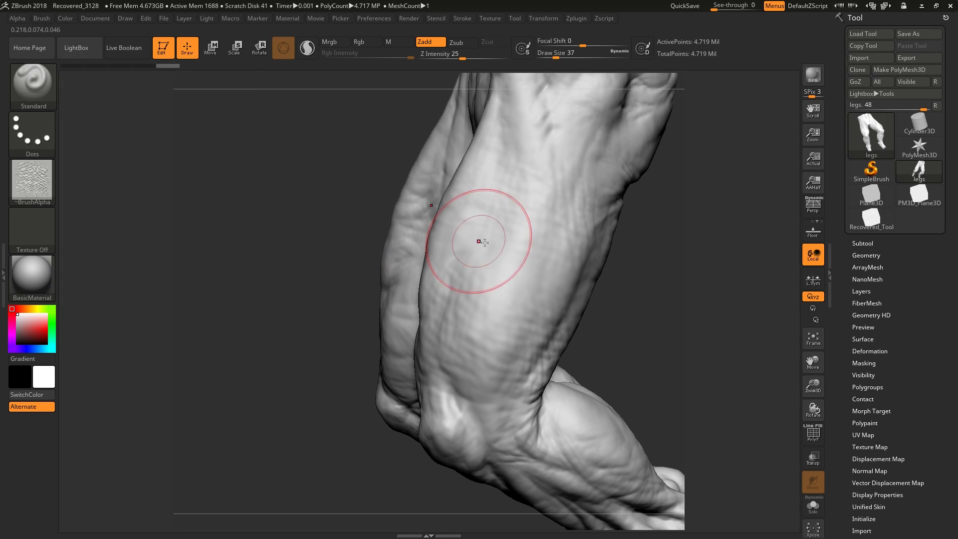
mouse_move(478, 241)
mouse_down()
mouse_move(521, 244)
mouse_move(493, 200)
mouse_up()
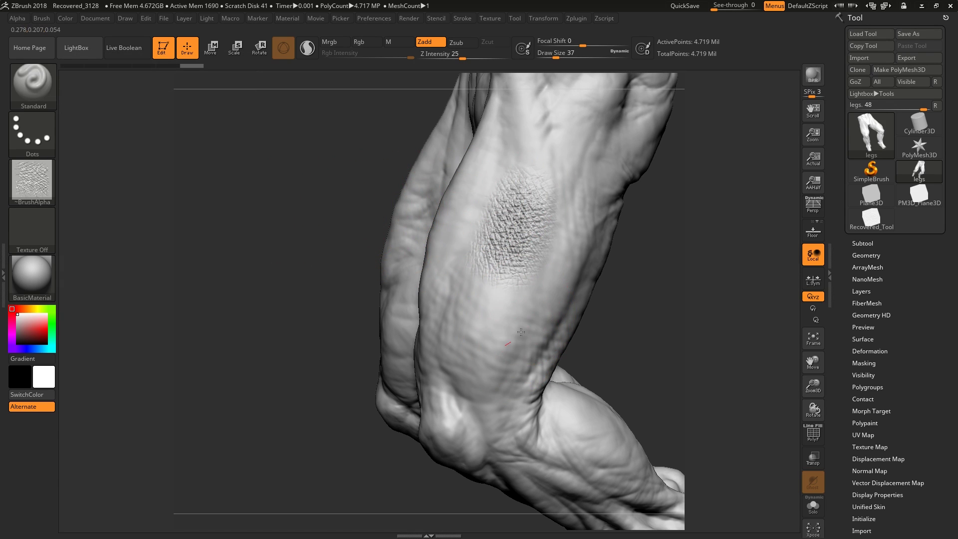
Undo the brushed skin texture on the thigh and set the Standard brush's stroke type to DragRect
mouse_move(520, 332)
mouse_down()
mouse_move(559, 172)
mouse_move(460, 370)
mouse_up()
key(ctrl+z)
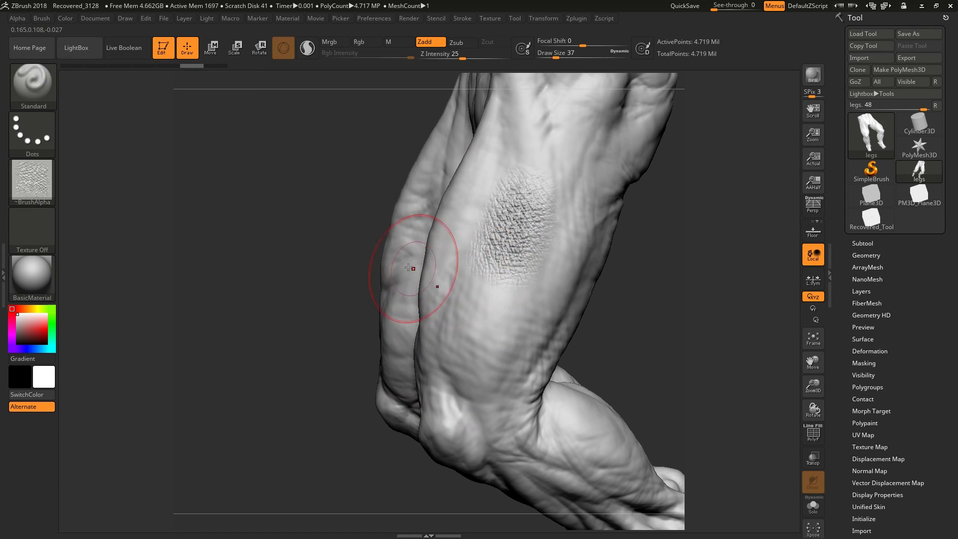
click(32, 133)
click(140, 141)
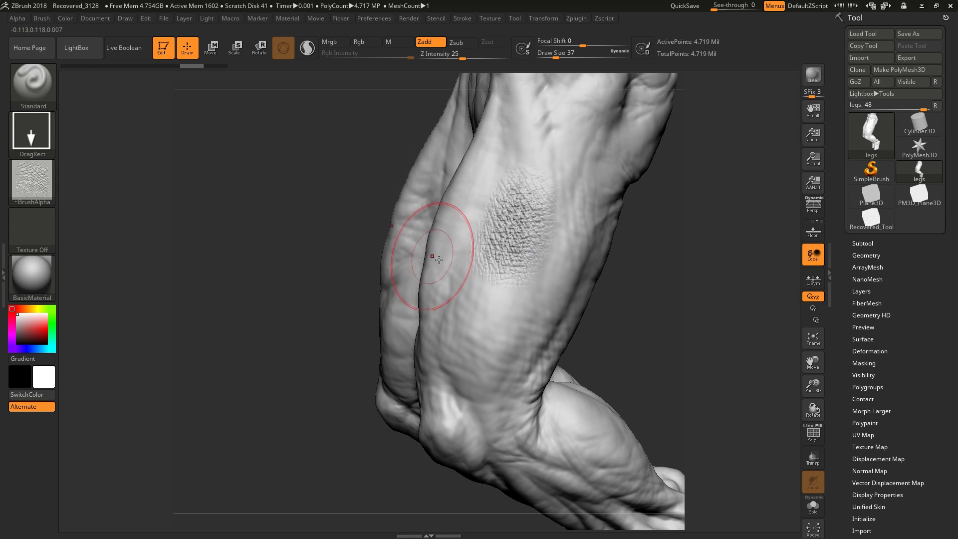
key(ctrl+z)
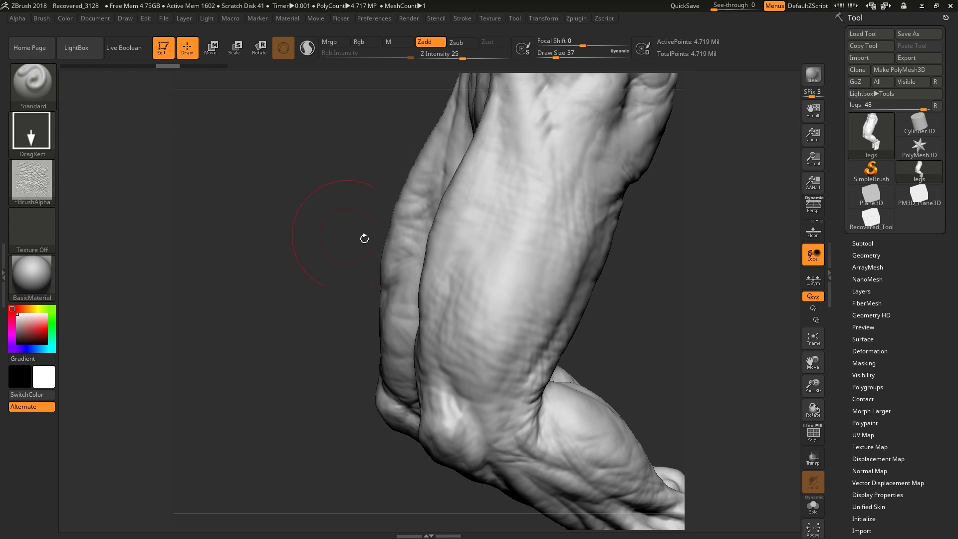
Try stamping the skin alpha at several sizes and angles on the front of the thigh, undoing the stamps
drag(559, 164, 558, 174)
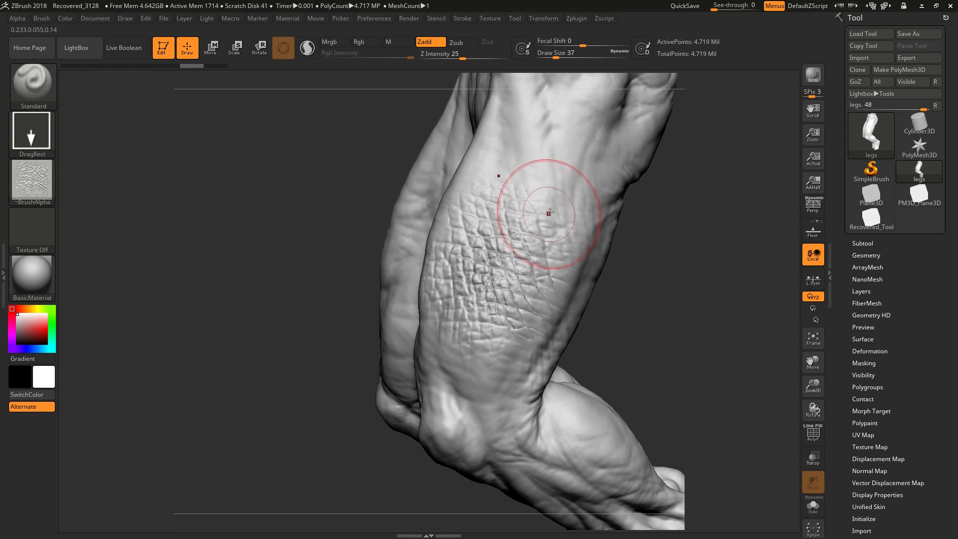
right_drag(527, 294, 578, 295)
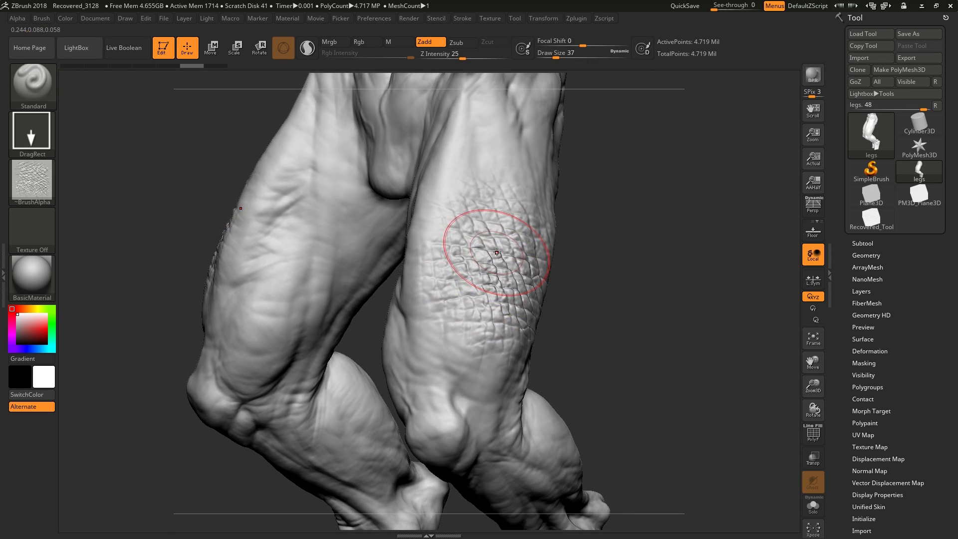
key(ctrl+z)
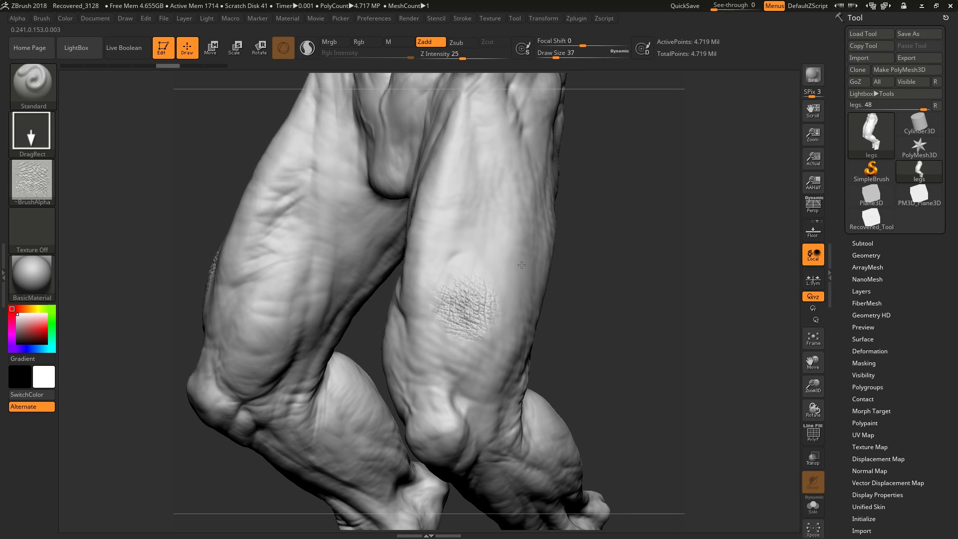
drag(521, 265, 515, 278)
right_drag(539, 297, 502, 329)
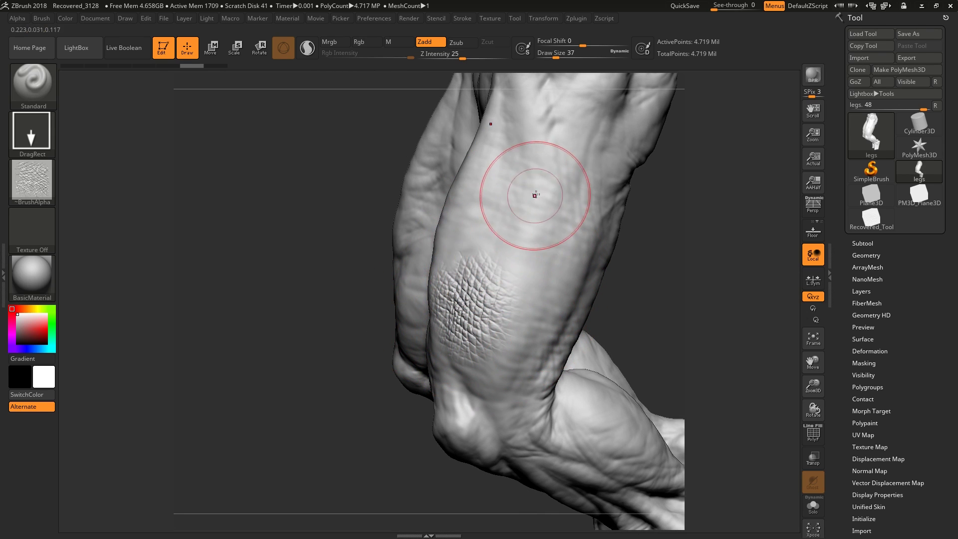
shift+drag(492, 252, 504, 275)
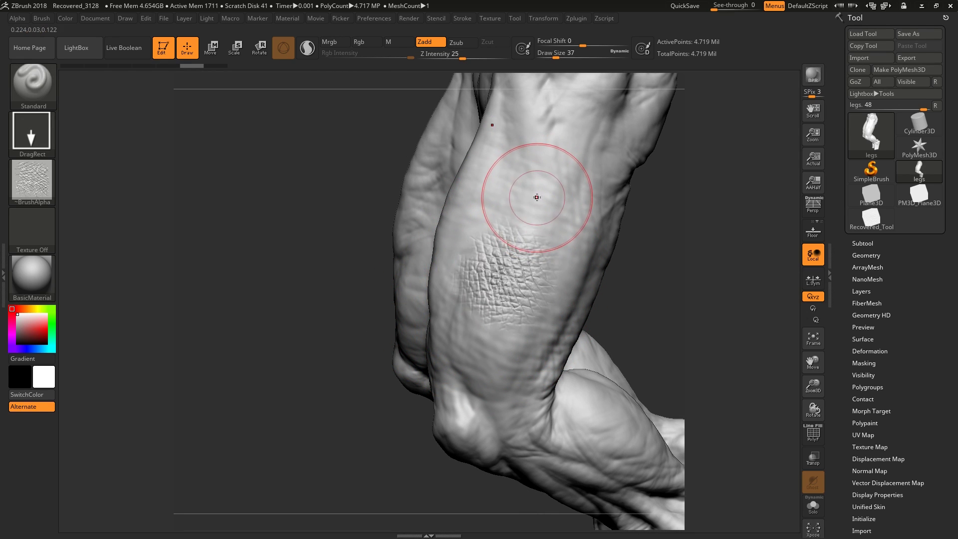
key(ctrl+z)
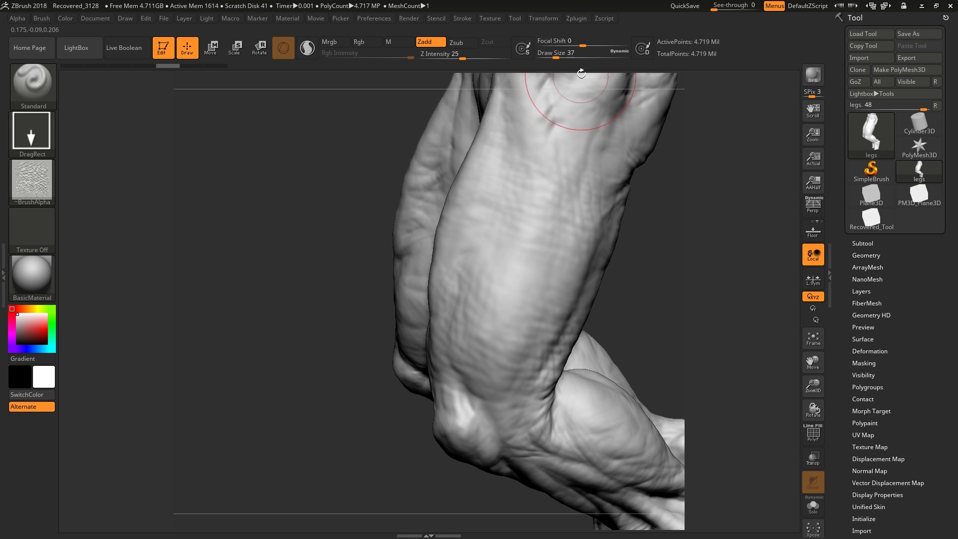
Set the focal shift to -100 and stamp the full square skin alpha on the front of the thigh
drag(582, 46, 540, 47)
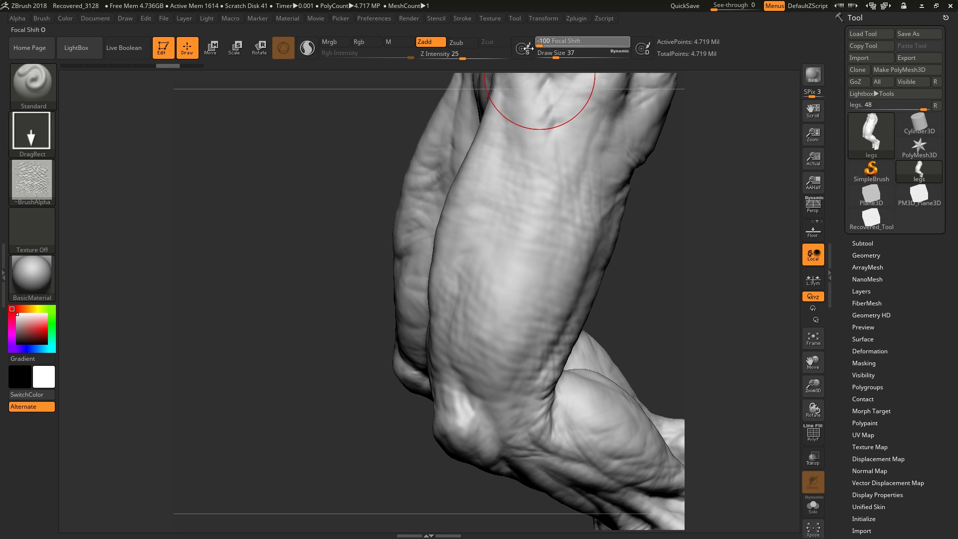
drag(501, 271, 537, 271)
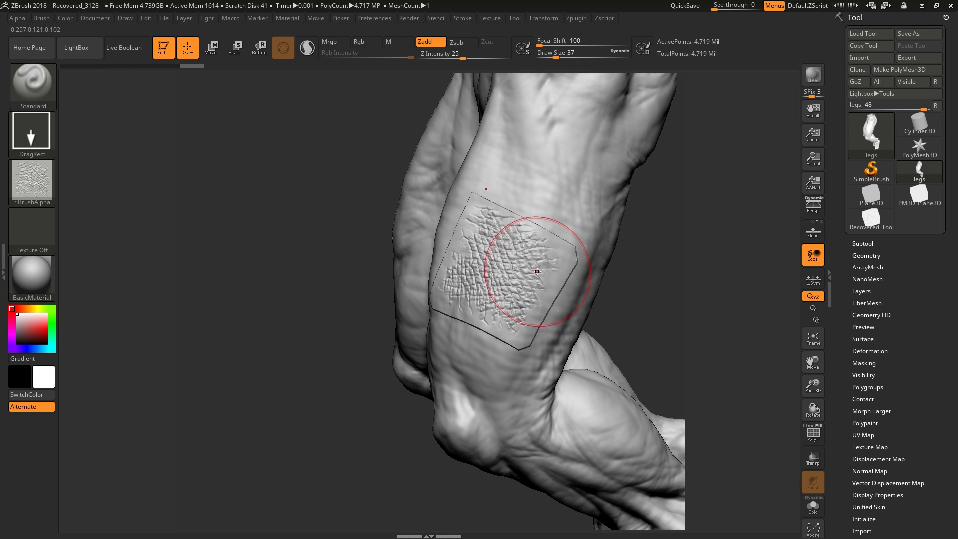
right_drag(537, 271, 533, 308)
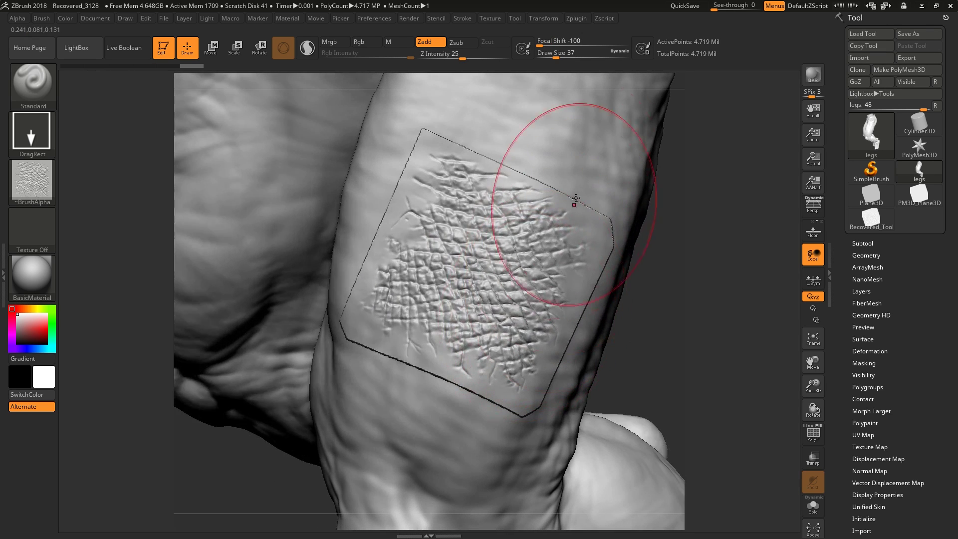
mouse_move(526, 207)
right_down()
mouse_move(555, 252)
mouse_move(502, 246)
right_up()
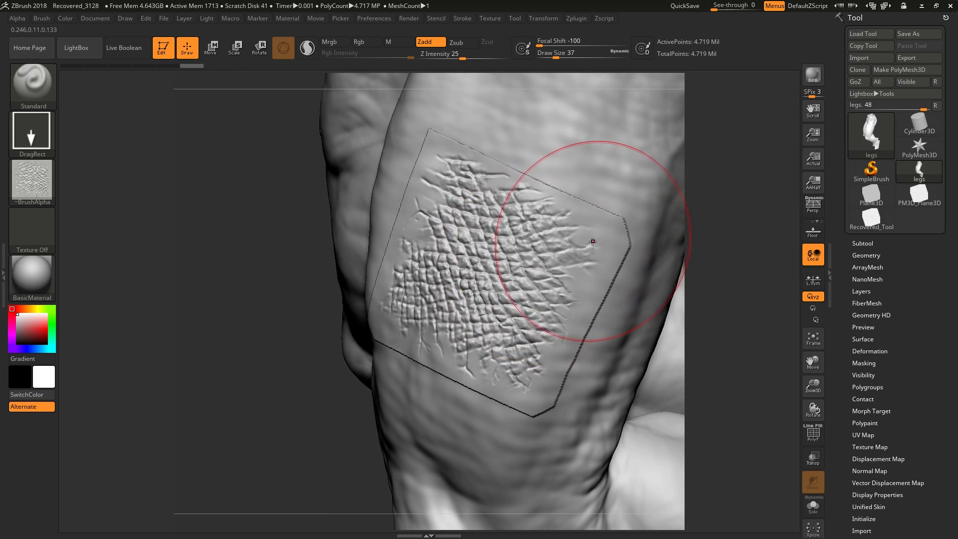
mouse_move(643, 240)
right_down()
mouse_move(608, 243)
mouse_move(660, 322)
mouse_move(549, 331)
right_up()
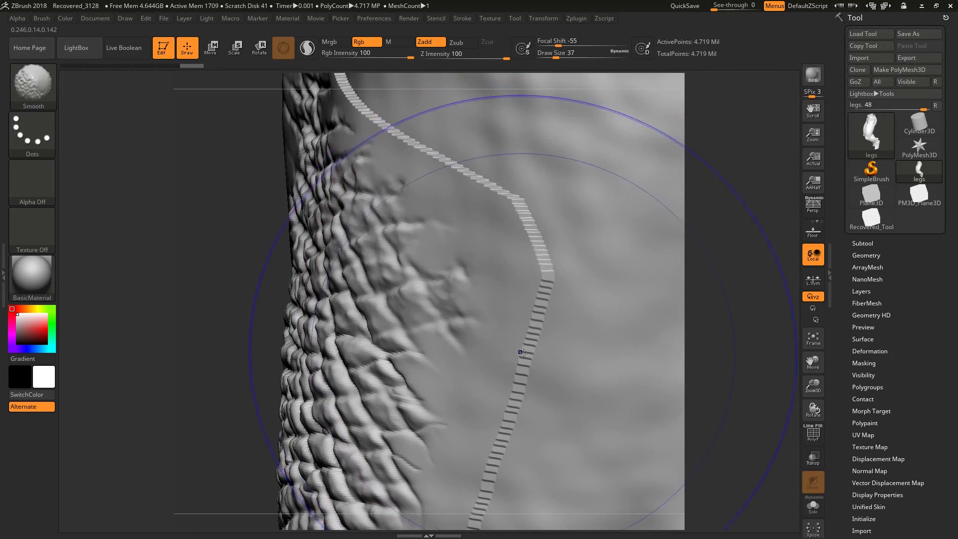
Try smoothing the square border line around the stamped alpha on the thigh, and undo it
shift+drag(523, 353, 537, 242)
key(ctrl+z)
mouse_move(558, 298)
ctrl+right_down()
mouse_move(495, 272)
mouse_move(552, 290)
ctrl+right_up()
alt+right_drag(510, 318, 538, 296)
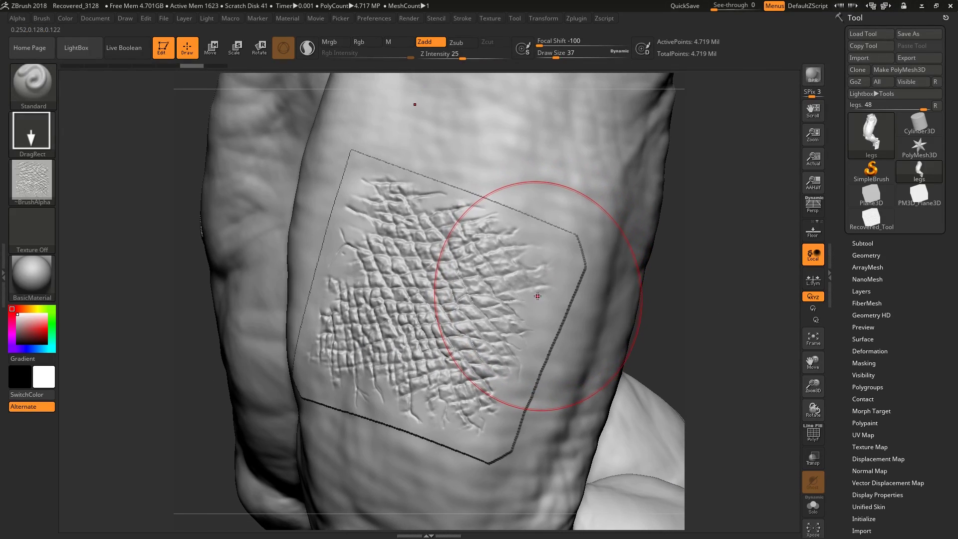
key(alt+Tab)
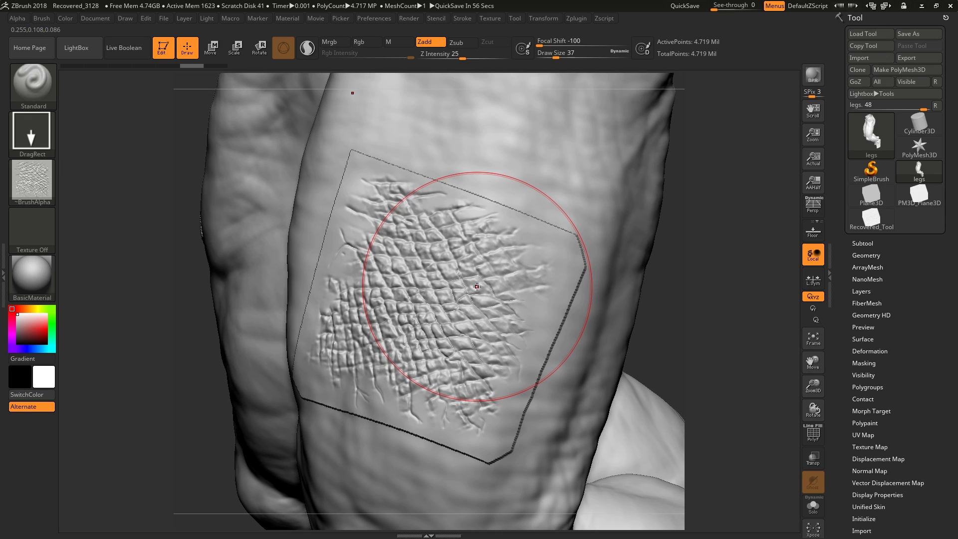
Switch to the Plane3D tool, convert it to a PolyMesh3D and frame it facing the view
click(878, 197)
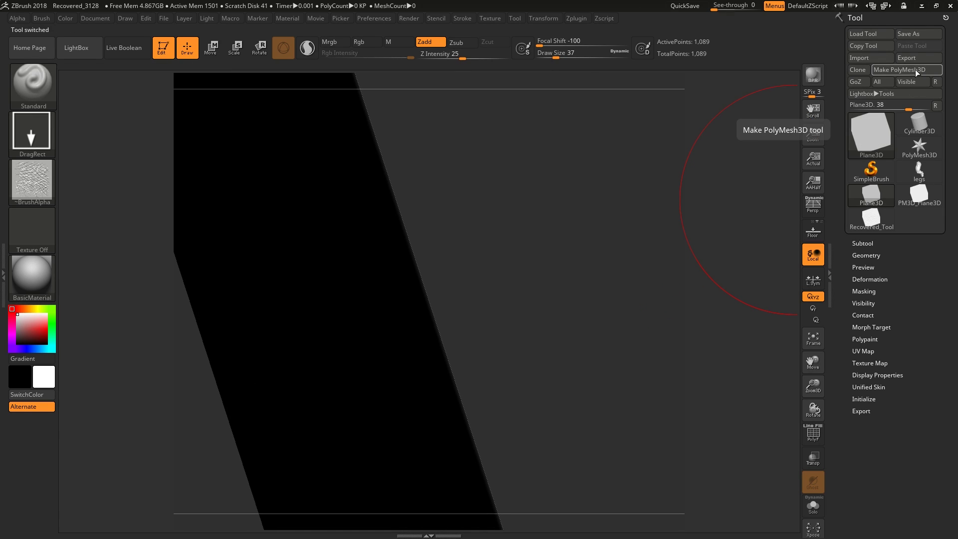
click(915, 69)
key(f)
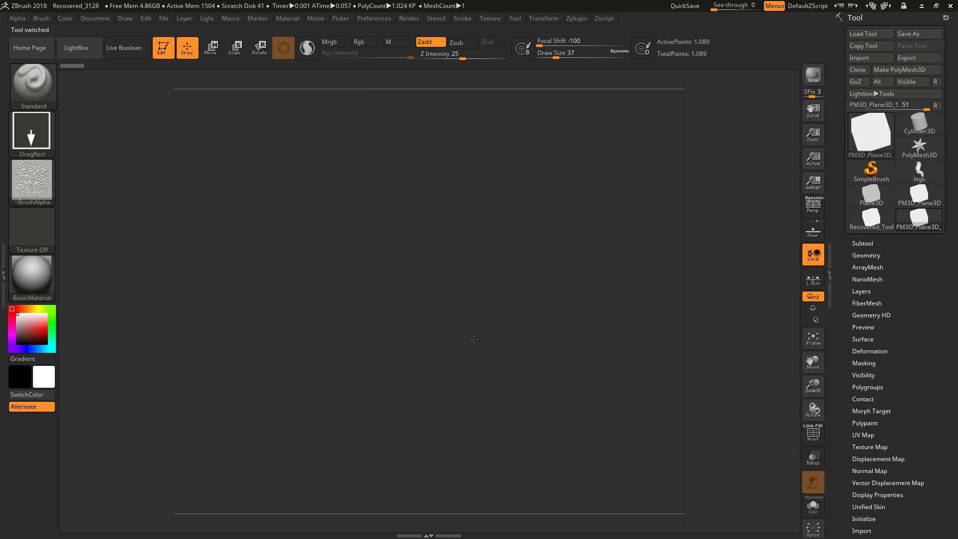
drag(515, 299, 683, 283)
shift+drag(609, 276, 630, 275)
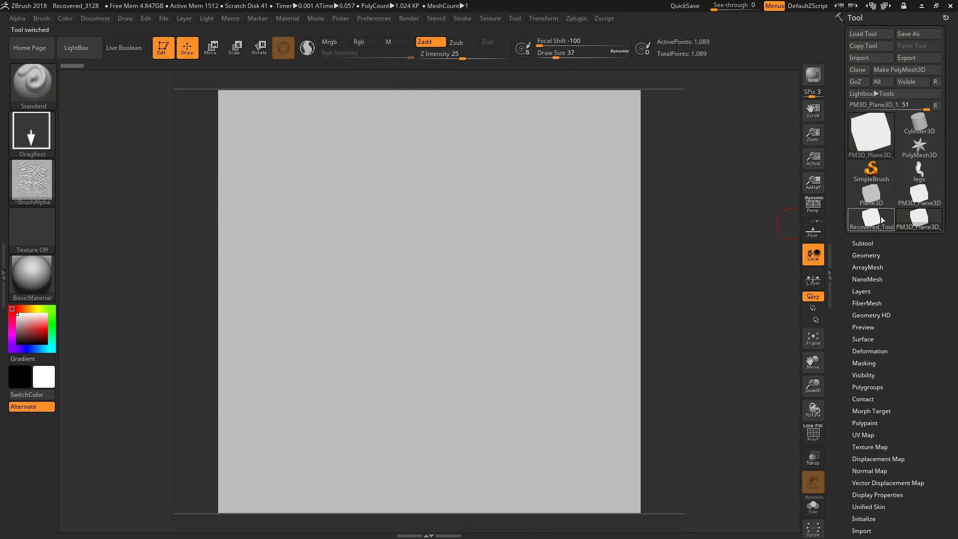
Subdivide the plane three times and stamp the skin alpha at its centre
key(ctrl+d)
key(ctrl+d)
key(ctrl+d)
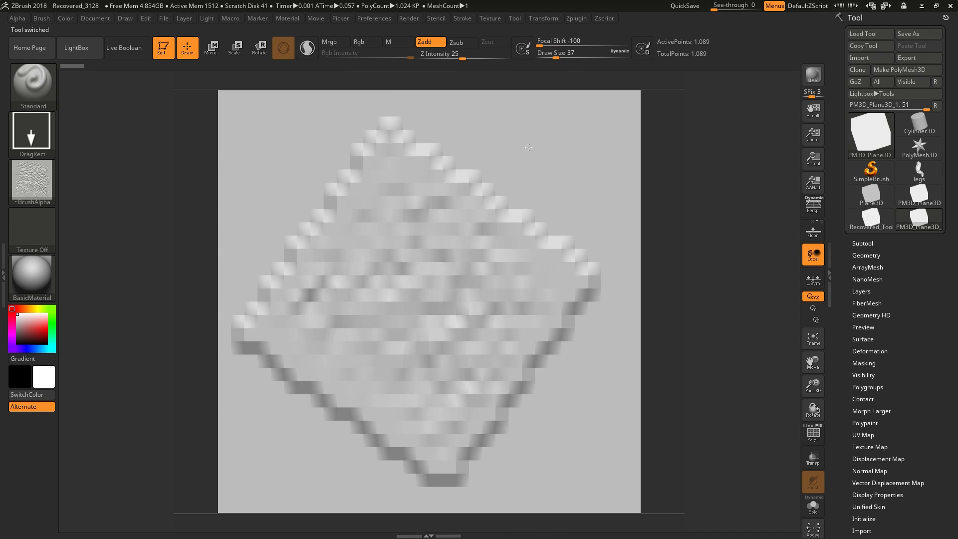
drag(418, 295, 466, 115)
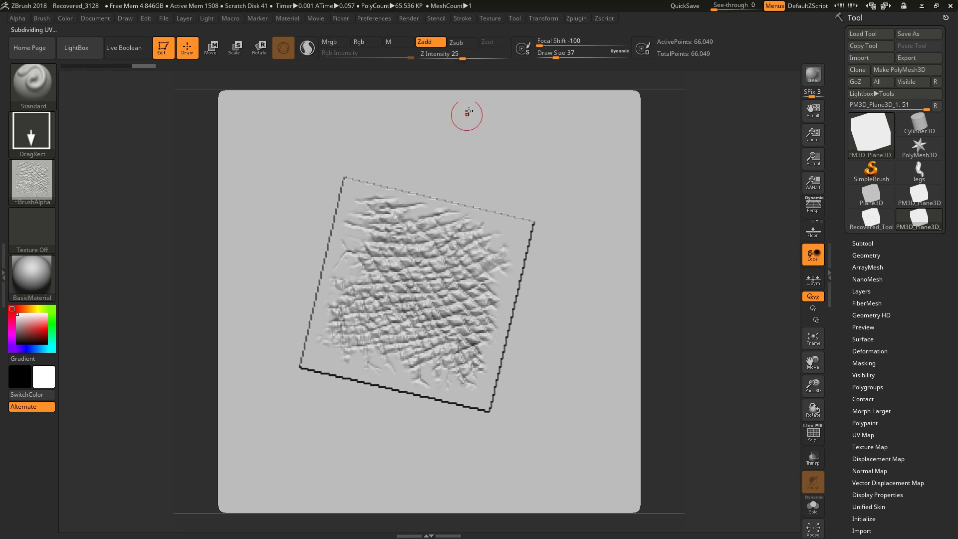
right_drag(469, 229, 430, 248)
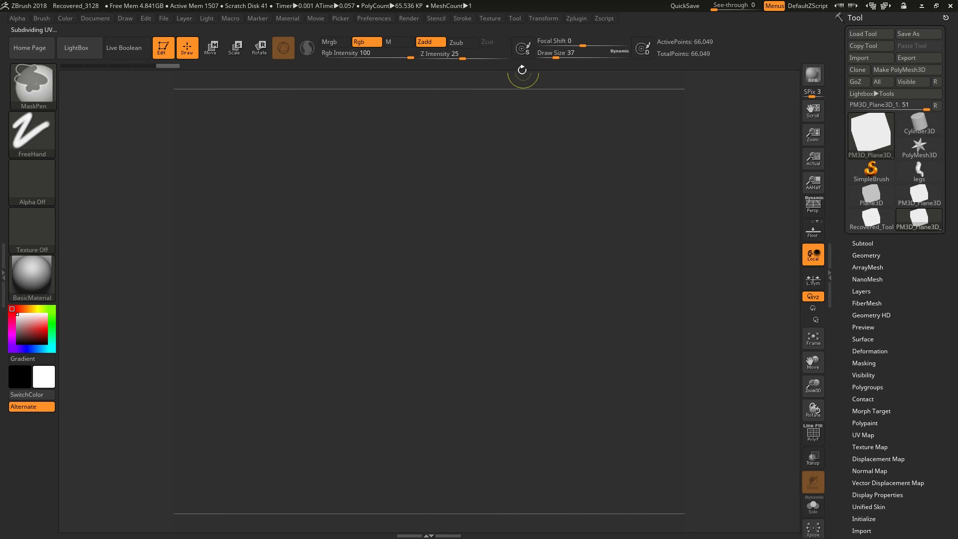
Set the focal shift to 0, stamp the skin alpha on the plane to inspect its relief edge-on, and undo it
text(00)
key(Return)
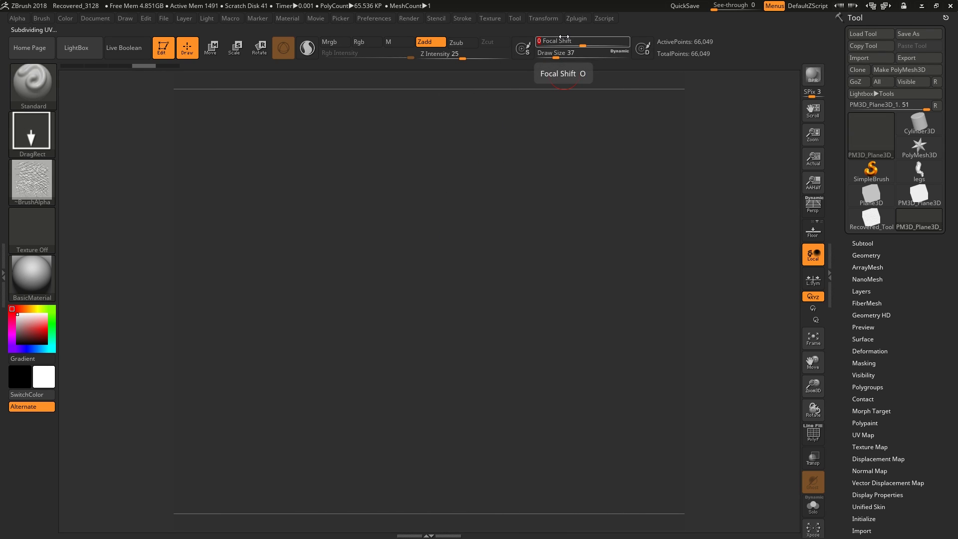
right_drag(554, 239, 459, 289)
drag(459, 294, 489, 100)
right_drag(589, 209, 502, 247)
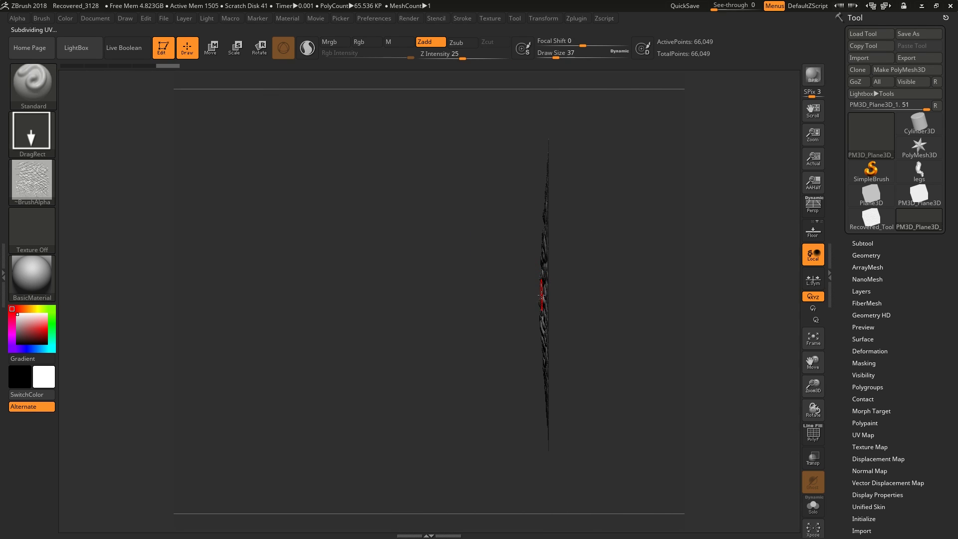
right_drag(541, 297, 573, 288)
key(ctrl+z)
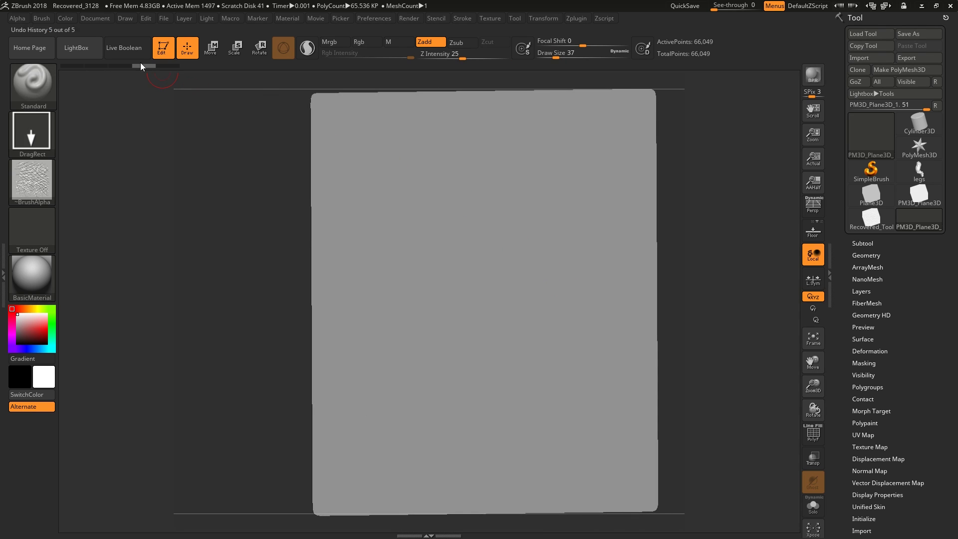
Expand the alpha's Modify settings and dock the Alpha palette in the side tray
click(17, 19)
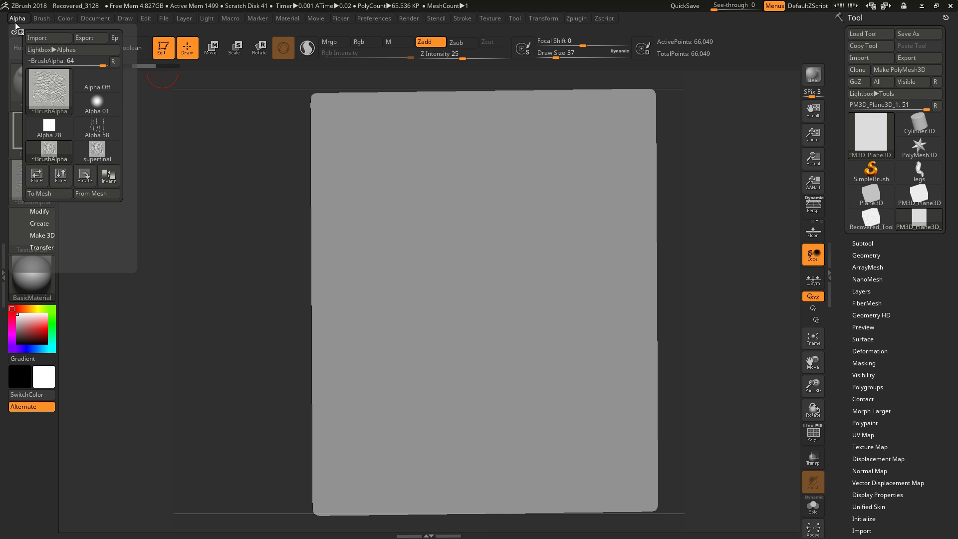
click(44, 214)
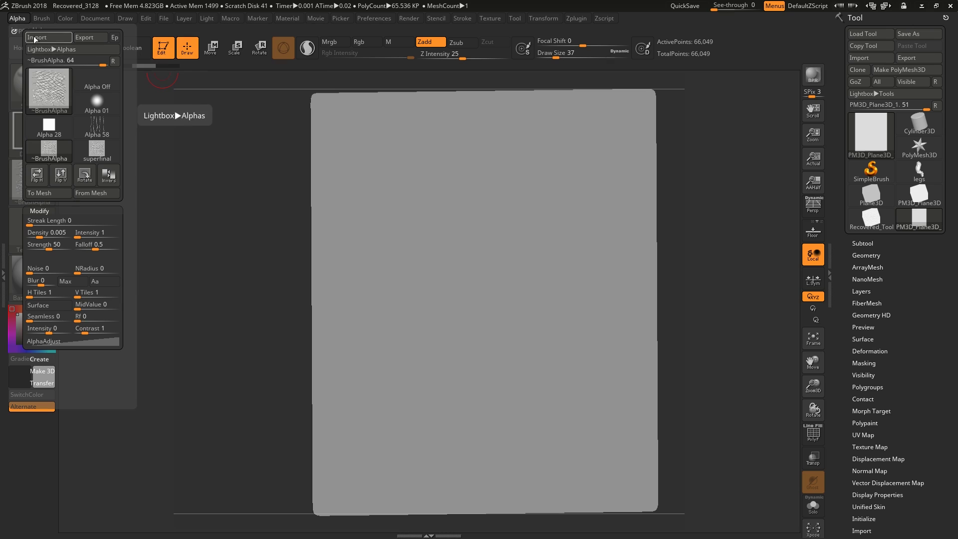
click(14, 31)
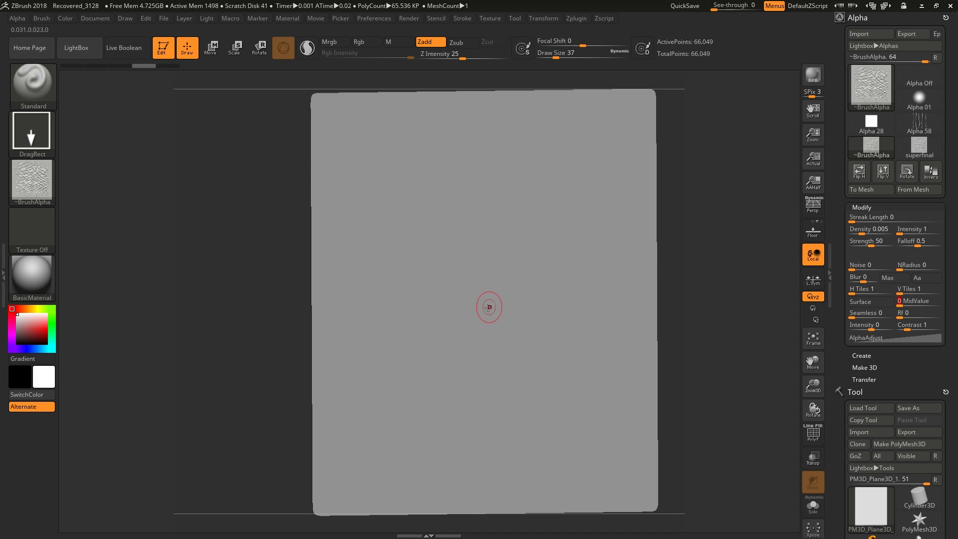
Stamp the unmodified skin alpha on the plane, check how far it rises from the side, and undo it
mouse_move(486, 305)
mouse_down()
mouse_move(509, 196)
mouse_move(555, 192)
mouse_up()
right_drag(561, 199, 543, 244)
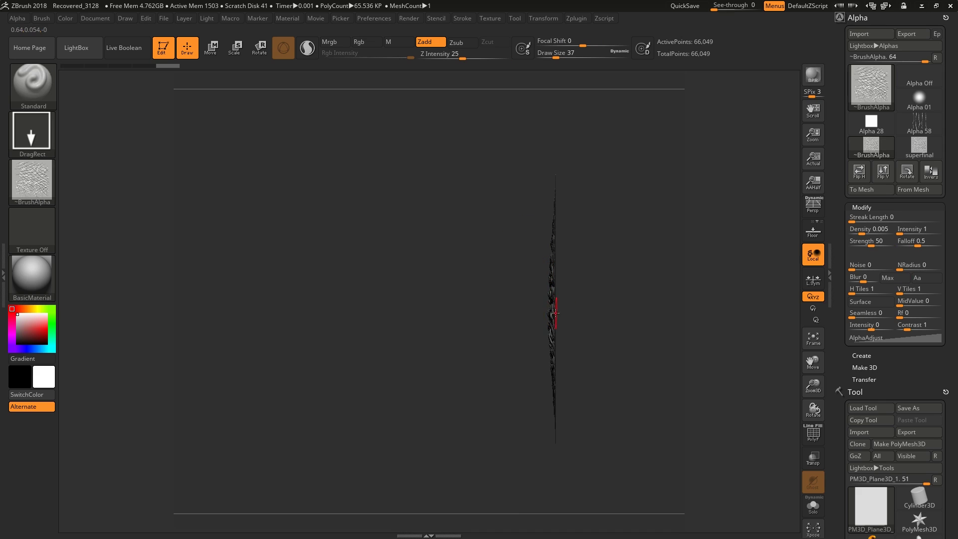
key(ctrl+z)
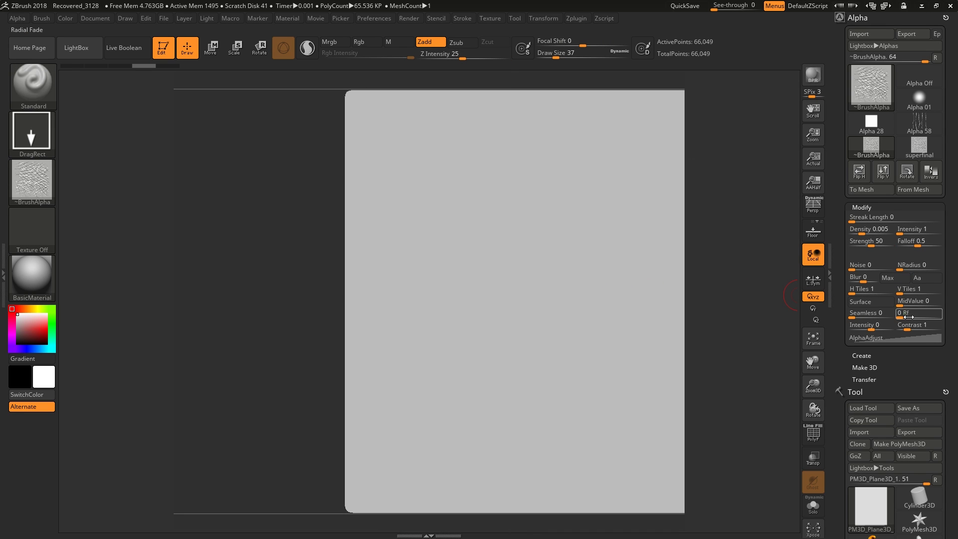
Set the alpha's MidValue to 100 and stamp it on the plane to check its depth from the side
click(924, 302)
drag(519, 299, 581, 188)
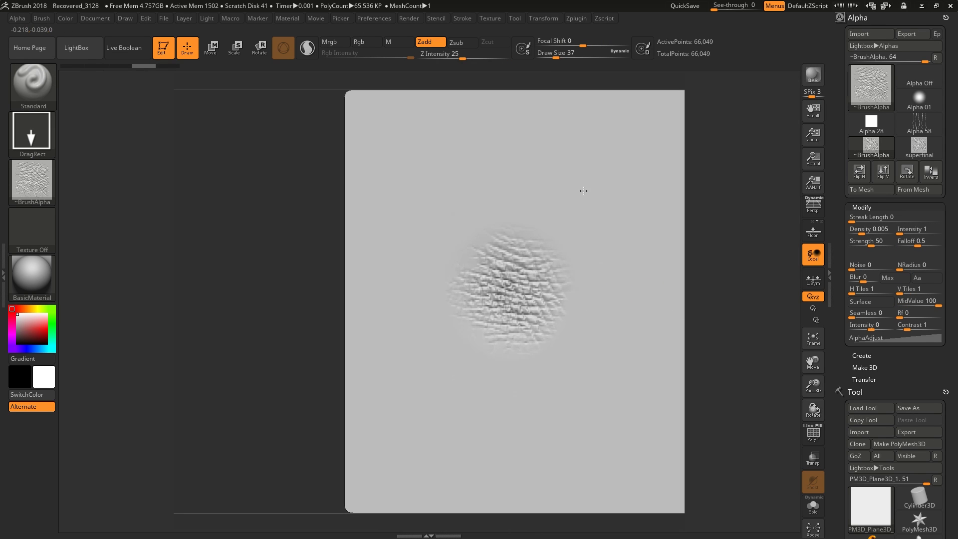
right_drag(582, 188, 584, 278)
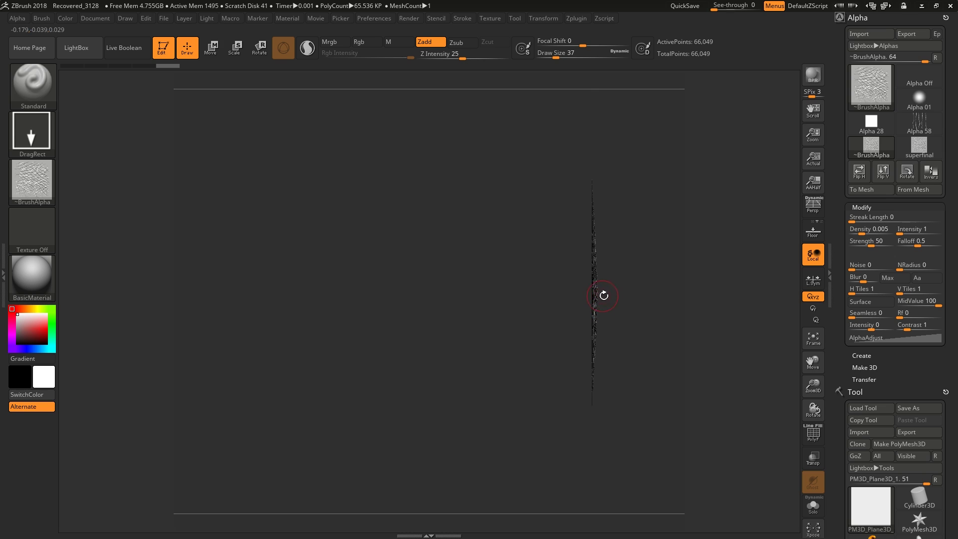
Set the alpha's MidValue to 50, test it with a stamp on the plane viewed edge-on, and undo the stamp
click(915, 300)
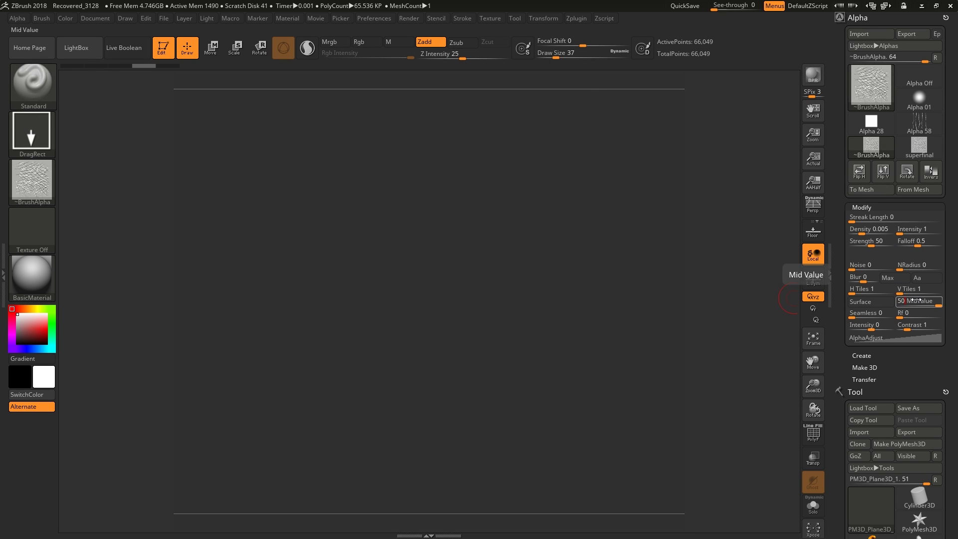
mouse_move(698, 287)
right_down()
mouse_move(624, 278)
mouse_move(588, 289)
right_up()
drag(517, 315, 593, 175)
right_drag(592, 174, 615, 219)
right_drag(617, 282, 589, 304)
key(ctrl+z)
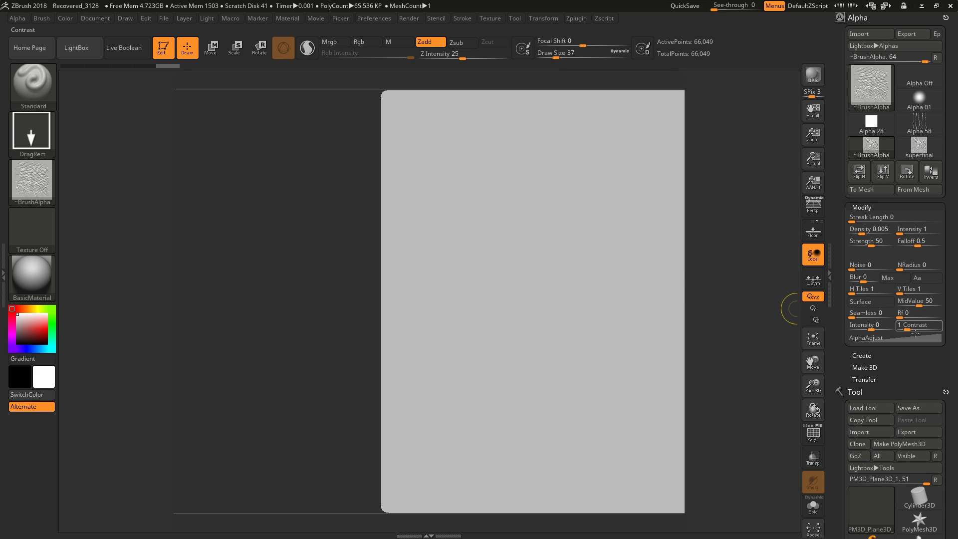
Switch to the legs model, reduce the draw size to 17, stamp the skin alpha on the thigh as a test, and undo it
drag(924, 364, 924, 188)
click(919, 369)
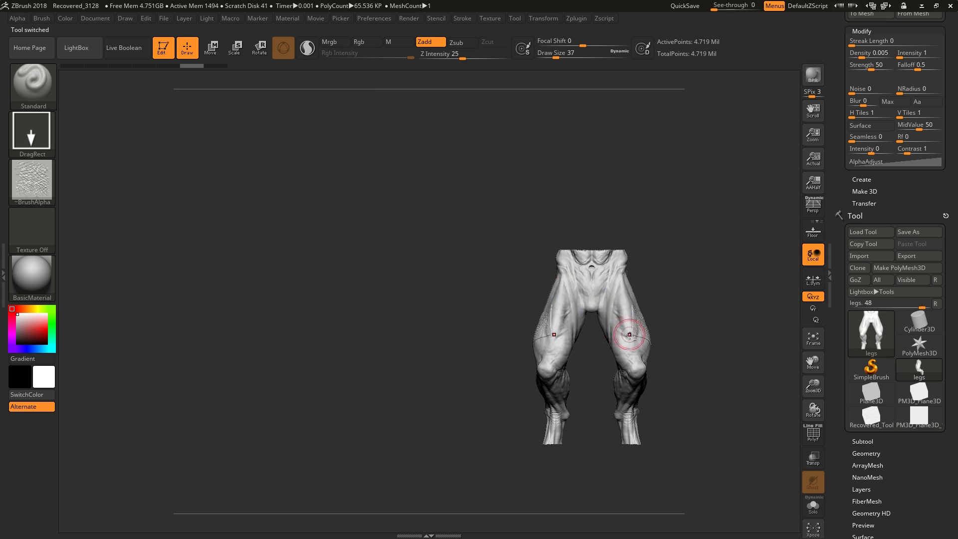
key(f)
mouse_move(709, 365)
mouse_down()
mouse_move(545, 332)
mouse_move(555, 263)
mouse_move(591, 230)
mouse_up()
key(ctrl+z)
key(bracketleft)
key(bracketleft)
drag(653, 299, 608, 314)
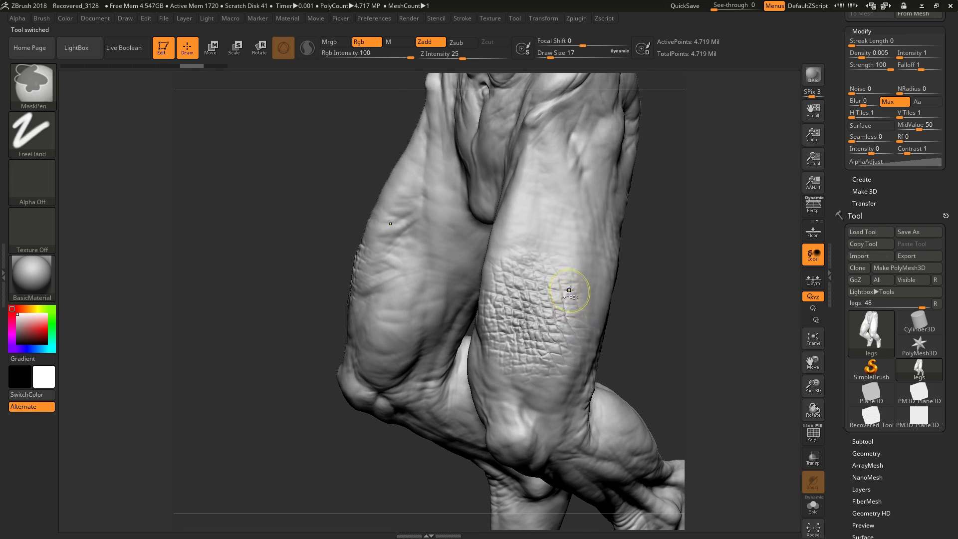
key(ctrl+z)
Test the skin alpha on the thigh at focal shifts of -100 and -3, undoing each stamp
drag(573, 43, 540, 50)
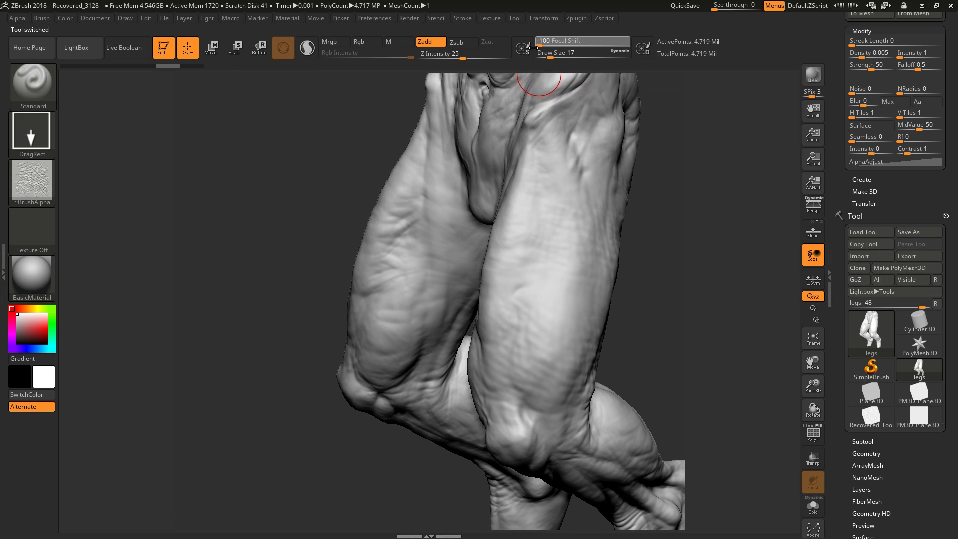
drag(538, 287, 583, 220)
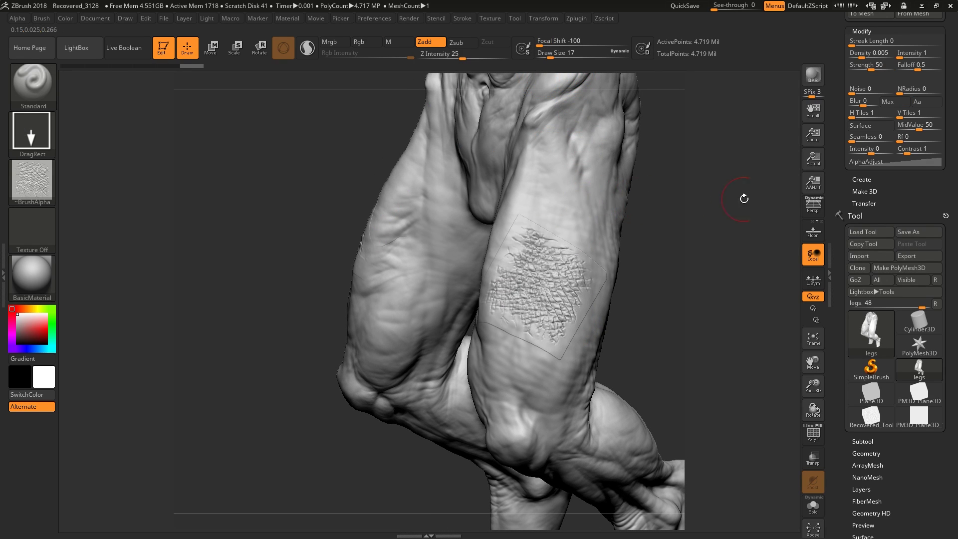
key(ctrl)
key(ctrl+z)
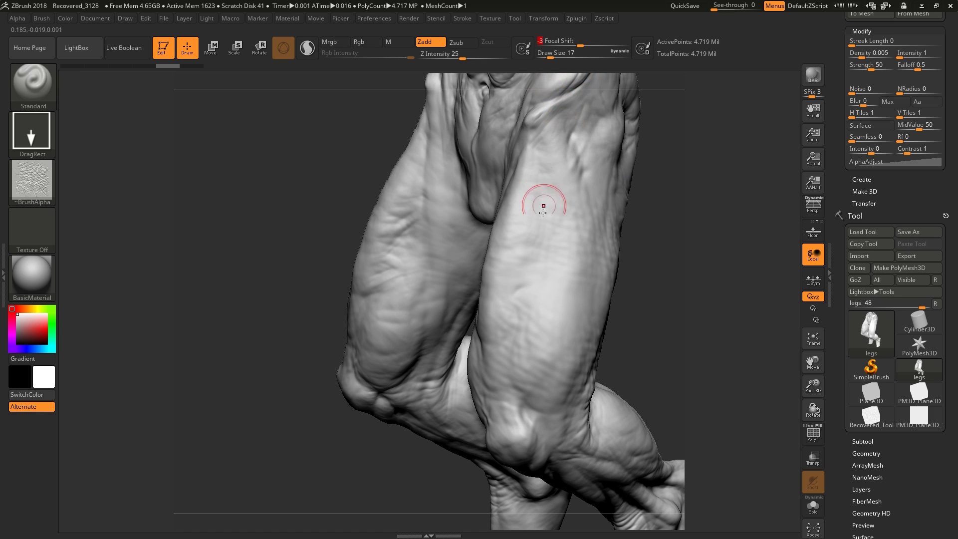
drag(553, 256, 581, 215)
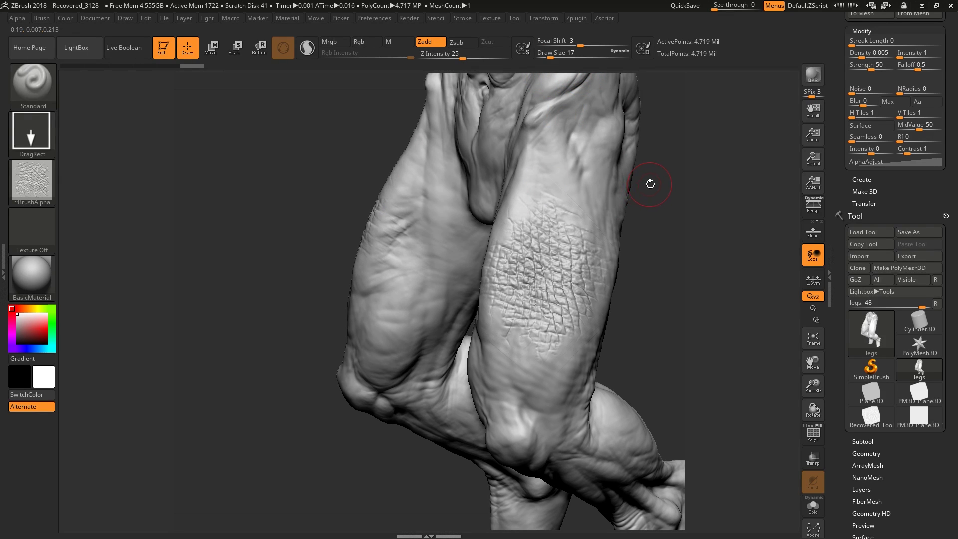
key(ctrl+z)
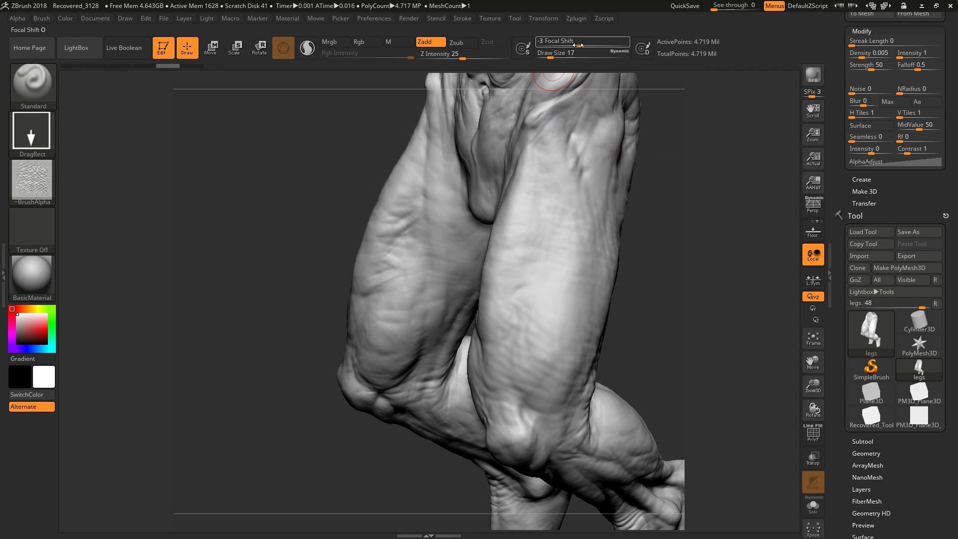
Return the focal shift to -100, stamp the thigh again to compare the alpha's edges, and undo the stamp
drag(578, 44, 530, 44)
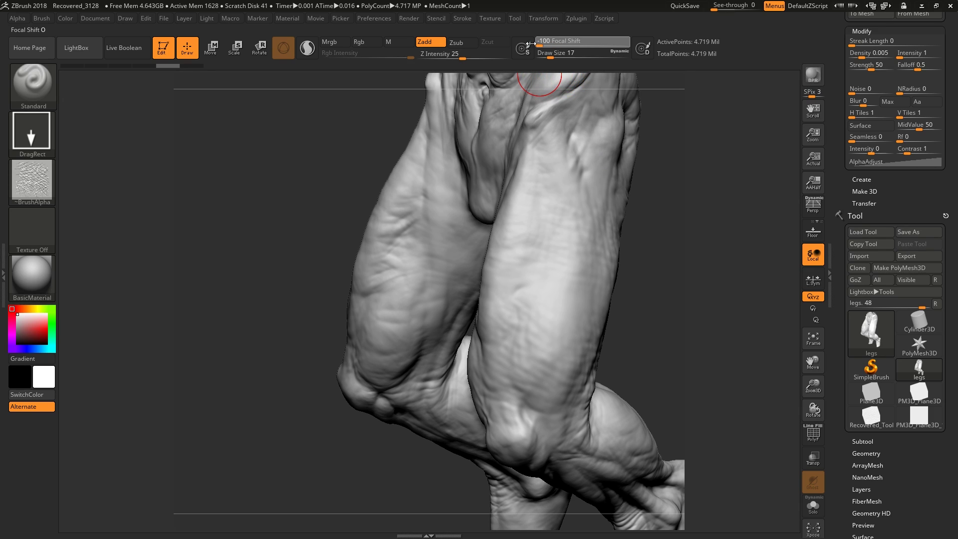
drag(545, 280, 582, 213)
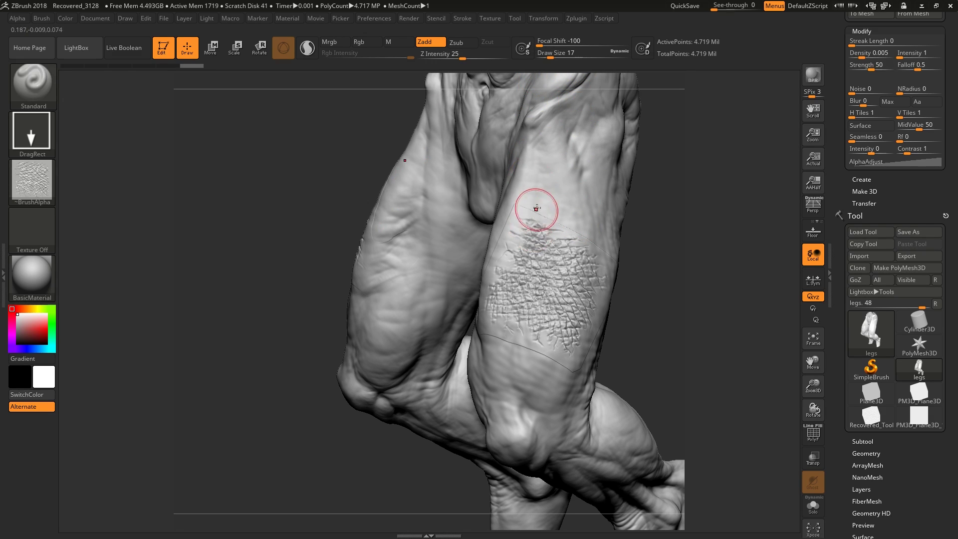
click(568, 43)
key(ctrl+z)
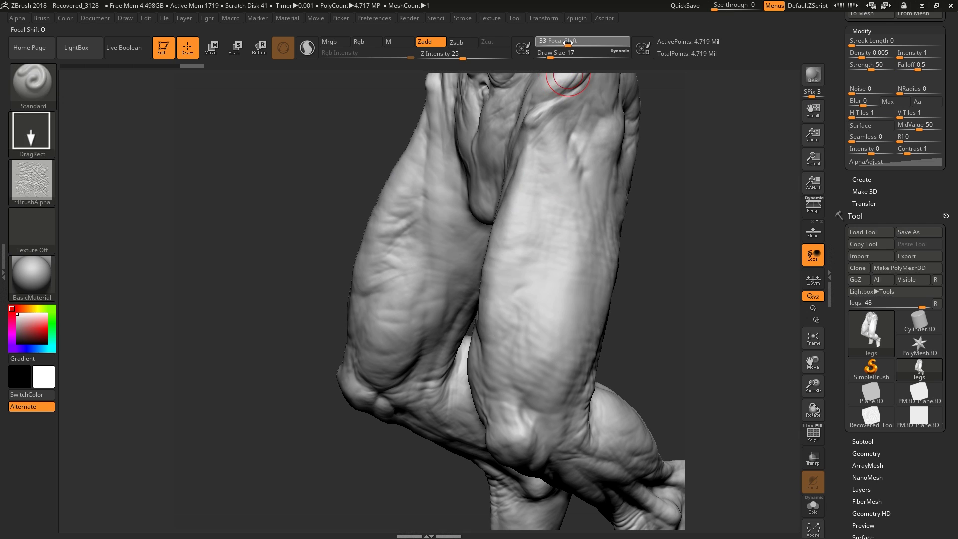
Set the brush's focal shift to 0
drag(568, 43, 571, 41)
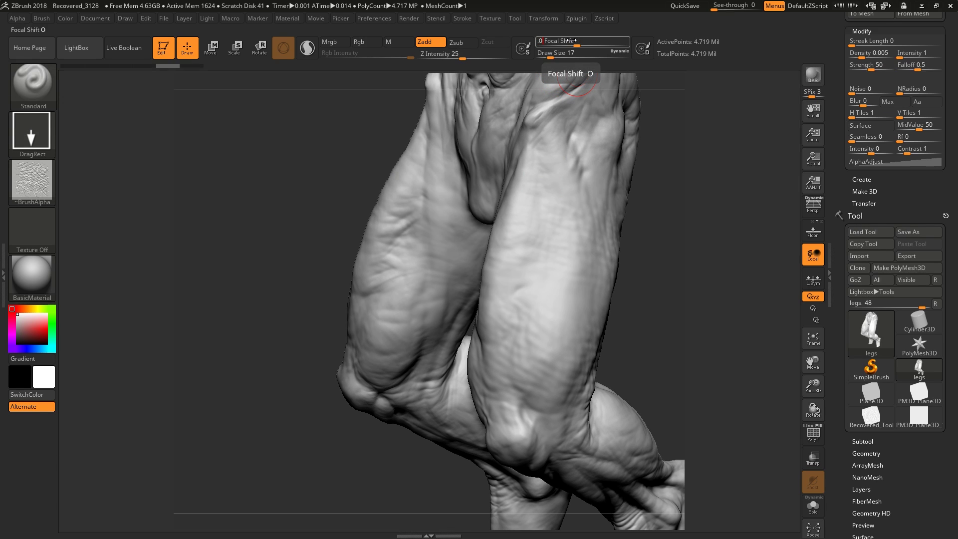
key(BackSpace)
text(0)
key(Return)
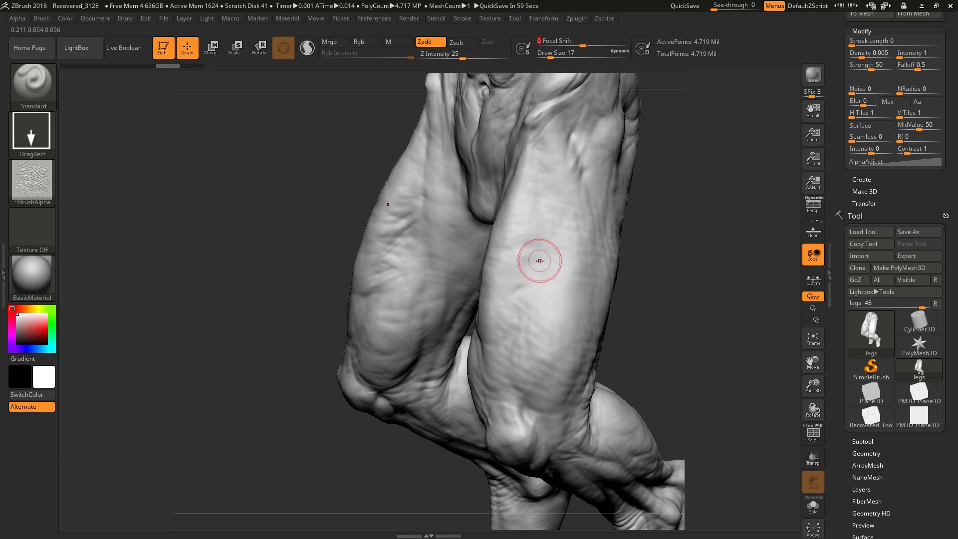
Cover the outer thigh from the hip down to the knee with overlapping stamps of the skin alpha
drag(545, 284, 605, 224)
right_drag(604, 225, 581, 235)
drag(577, 178, 575, 329)
alt+right_drag(575, 329, 618, 309)
drag(534, 369, 595, 295)
right_drag(552, 320, 484, 324)
alt+right_drag(593, 296, 549, 340)
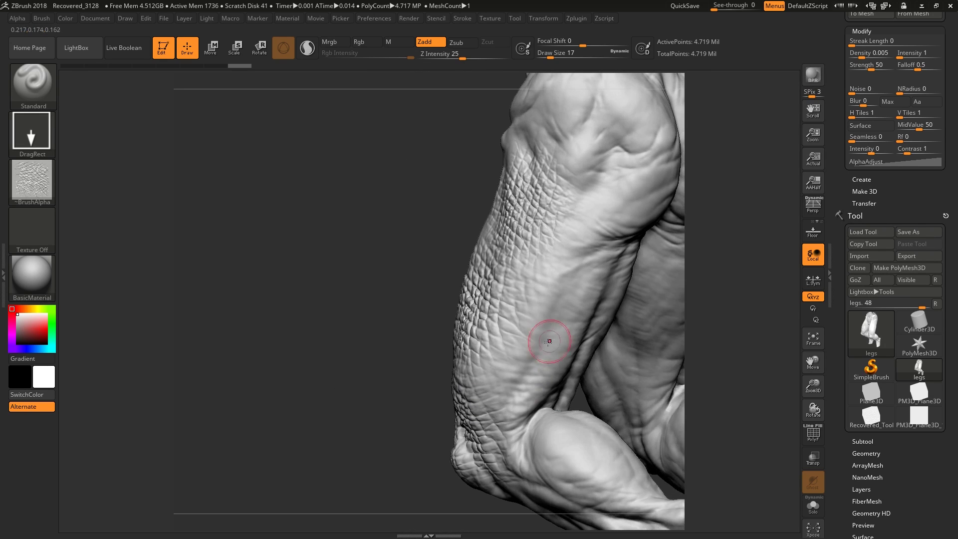
drag(532, 342, 578, 299)
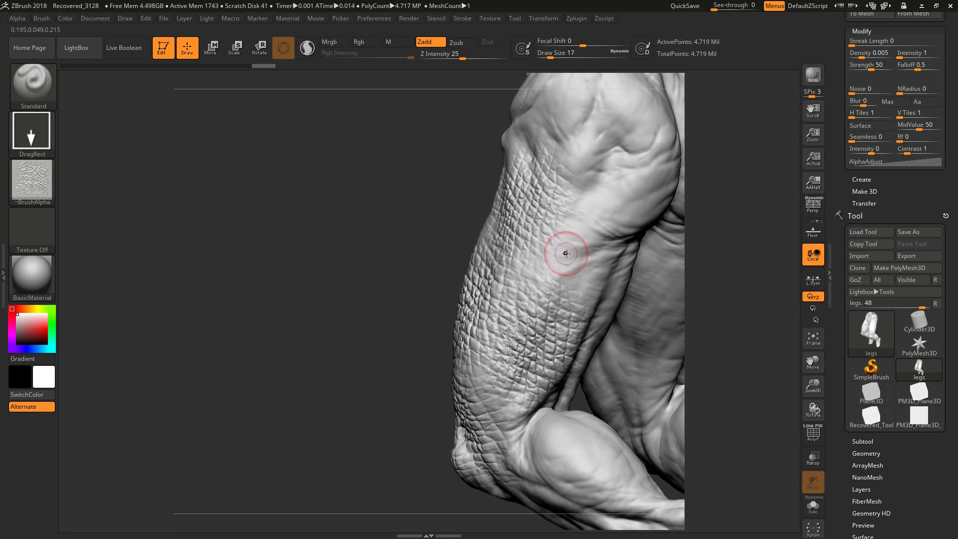
drag(566, 253, 602, 286)
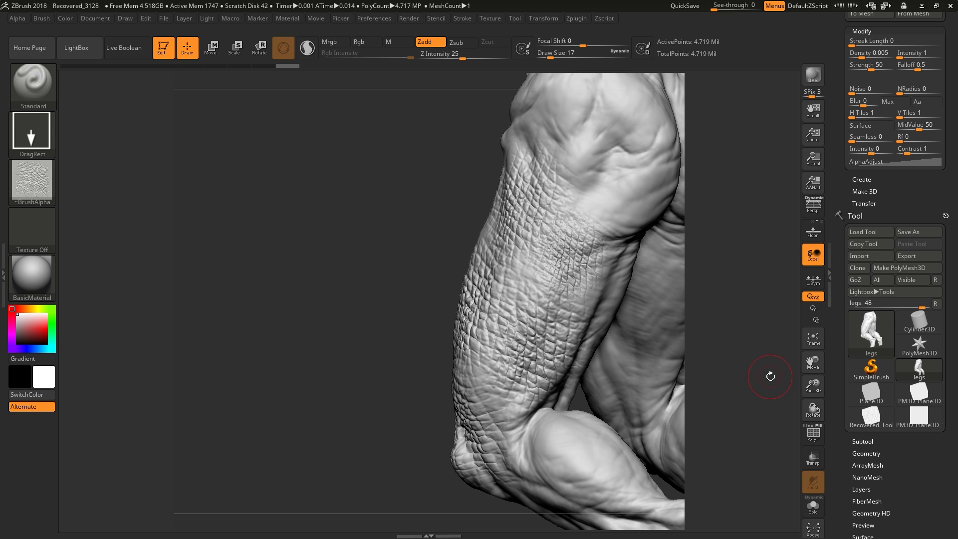
Stamp the skin alpha in varied sizes over the front and inner thigh down to just above the knee
right_drag(394, 312, 453, 321)
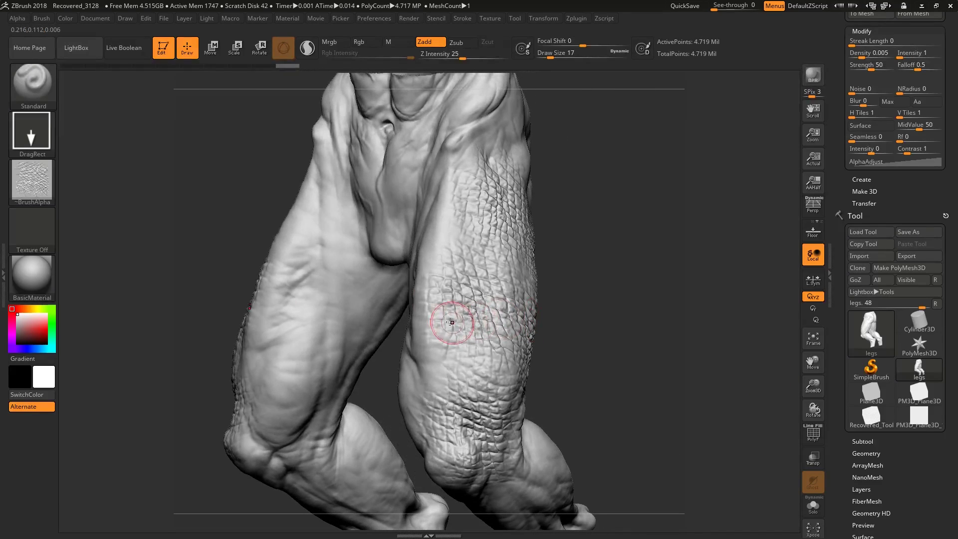
mouse_move(466, 252)
right_down()
mouse_move(489, 266)
mouse_move(406, 299)
right_up()
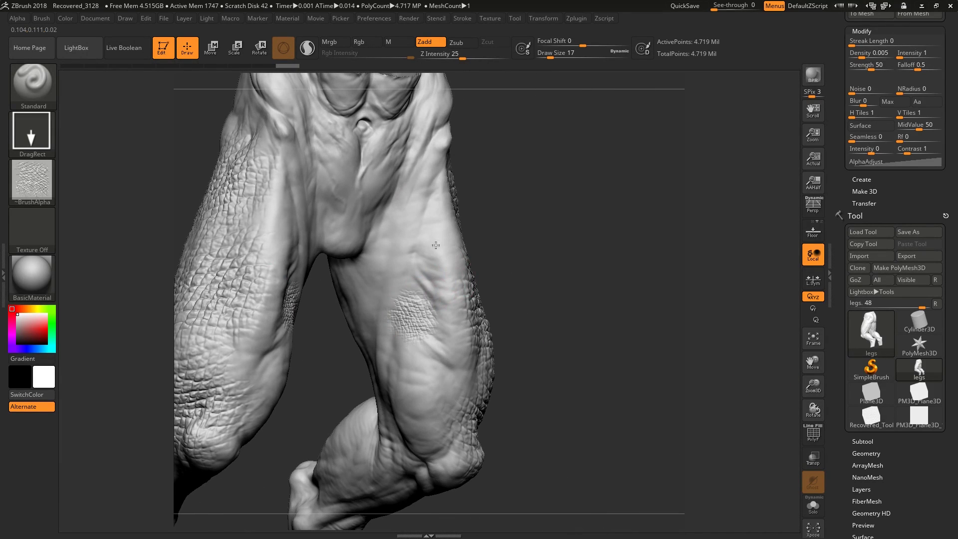
drag(419, 218, 437, 230)
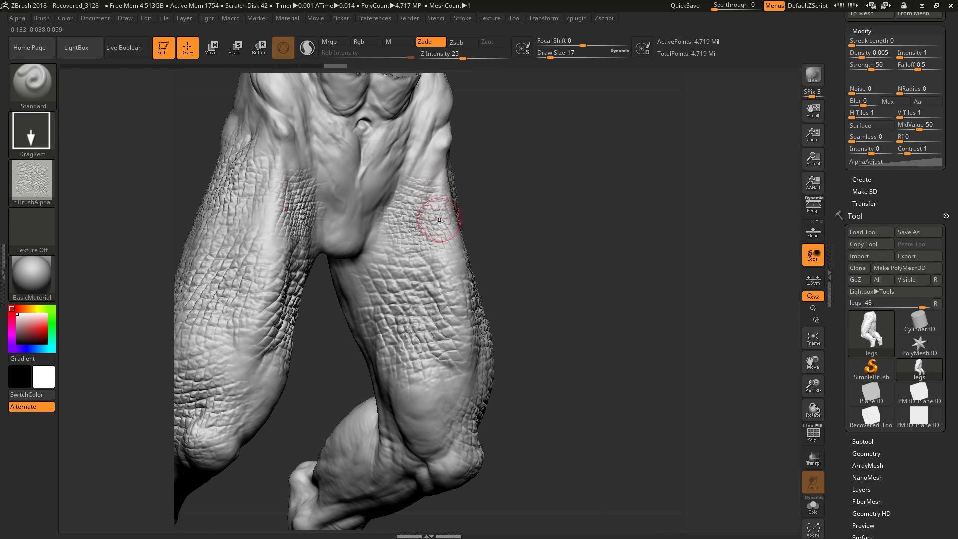
right_drag(435, 220, 399, 214)
right_drag(441, 404, 419, 369)
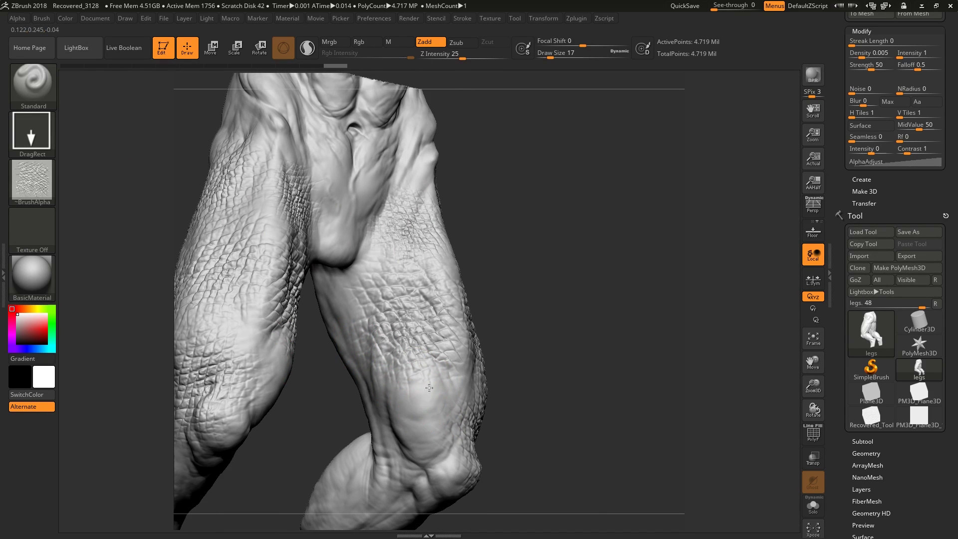
mouse_move(474, 395)
right_down()
mouse_move(445, 412)
mouse_move(456, 384)
right_up()
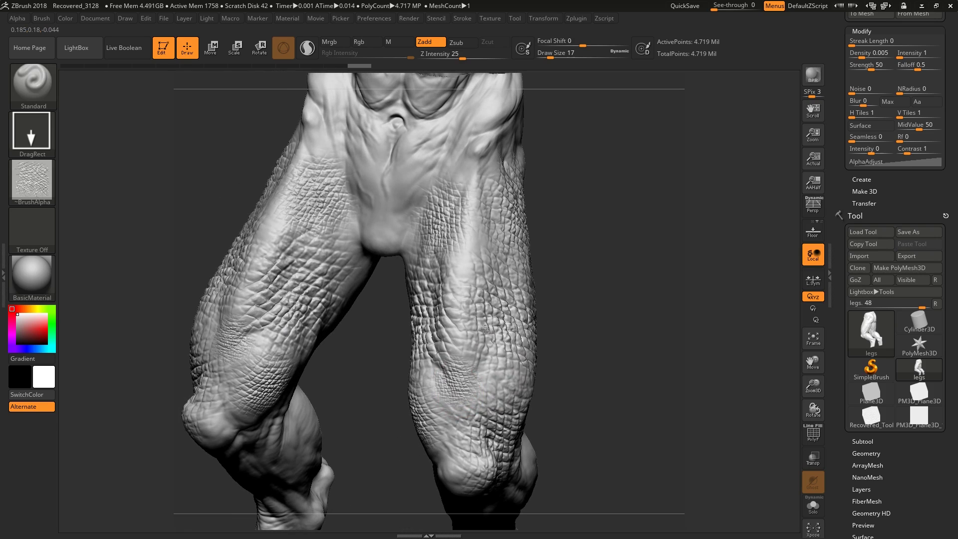
Try stamping the skin alpha on the buttock above the textured thigh and undo it
mouse_move(495, 350)
right_down()
mouse_move(471, 354)
mouse_move(498, 353)
mouse_move(576, 239)
right_up()
drag(577, 238, 620, 175)
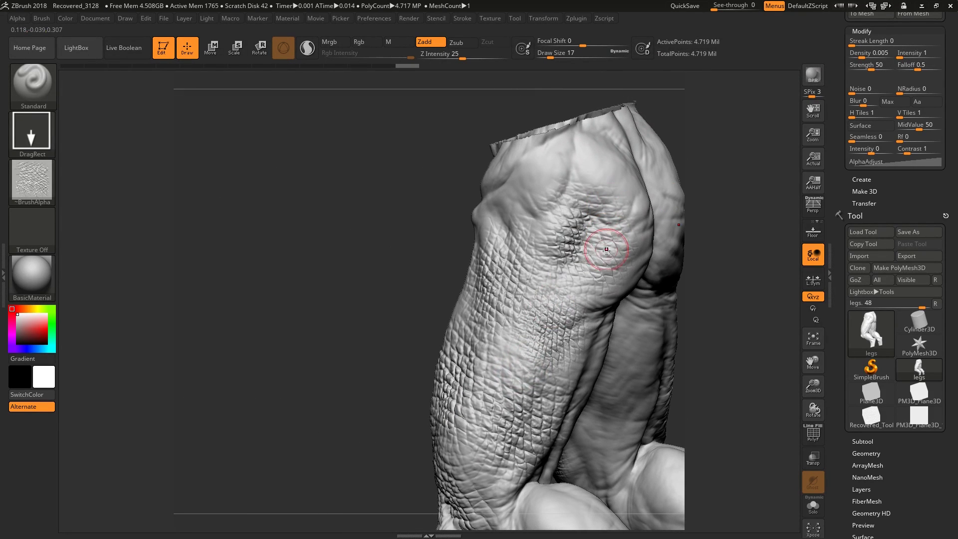
mouse_move(606, 250)
right_down()
mouse_move(592, 270)
mouse_move(592, 259)
right_up()
key(ctrl+z)
Stamp the skin alpha along the back edge of the thigh below the buttock
right_drag(610, 361, 618, 367)
drag(619, 367, 657, 330)
mouse_move(580, 367)
right_down()
mouse_move(598, 368)
mouse_move(582, 395)
right_up()
Soften the stamped skin detail across the thighs with the Smooth brush at draw size 41
key(shift)
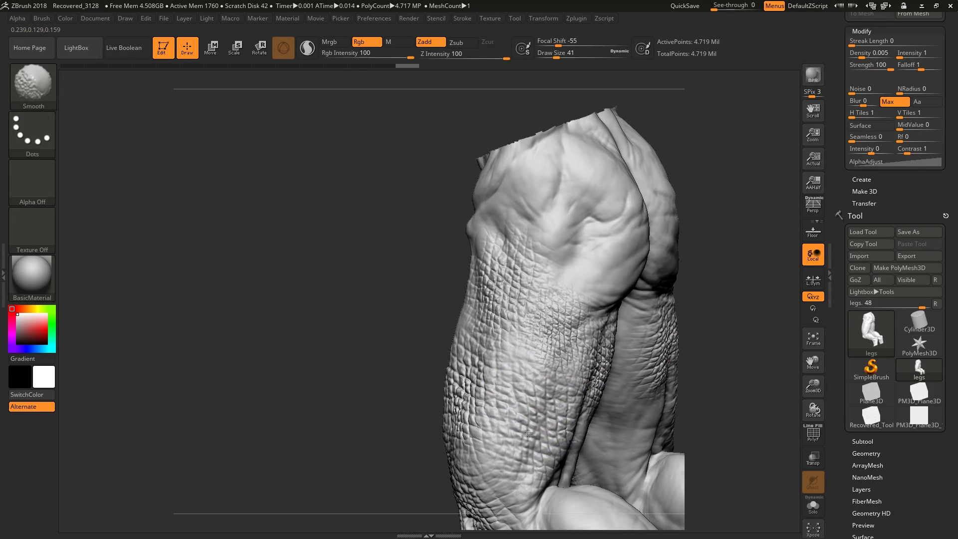
shift+drag(554, 349, 496, 269)
right_drag(379, 394, 546, 391)
mouse_move(456, 409)
shift+mouse_down()
mouse_move(475, 403)
mouse_move(437, 476)
mouse_move(425, 480)
shift+mouse_up()
right_drag(422, 443, 374, 428)
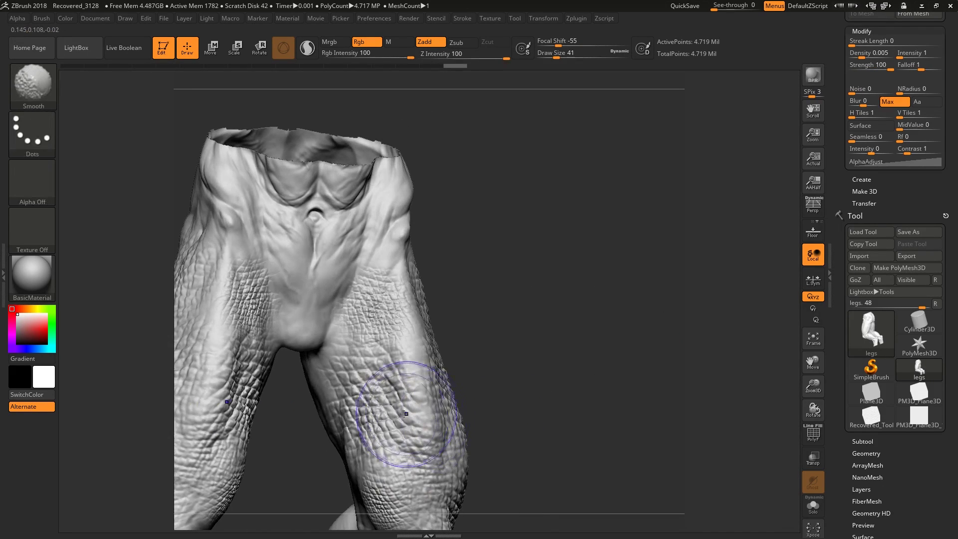
alt+right_drag(454, 407, 489, 314)
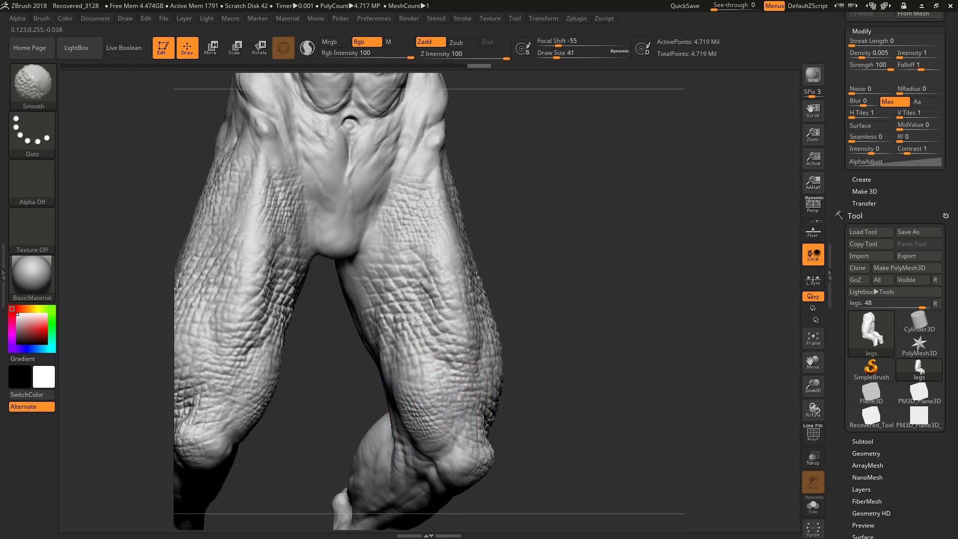
right_drag(461, 421, 536, 456)
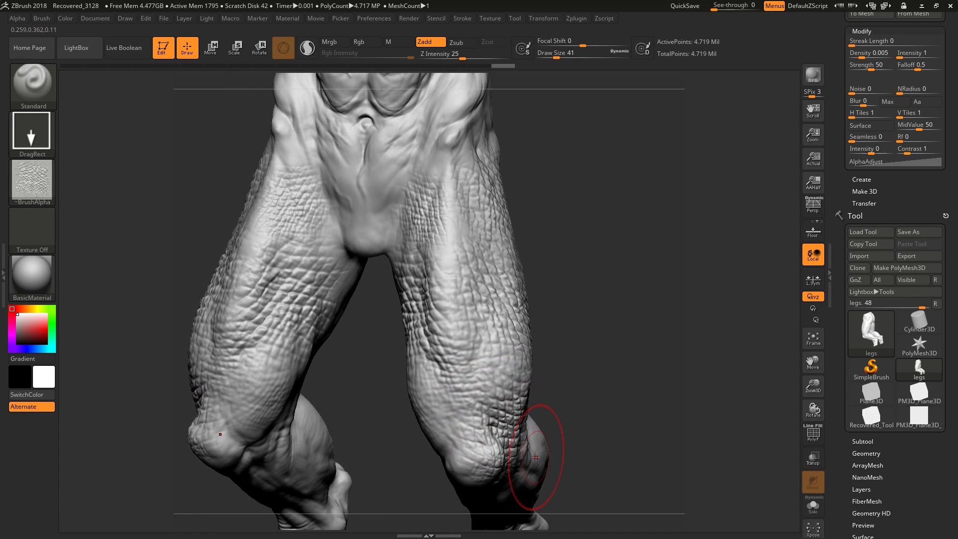